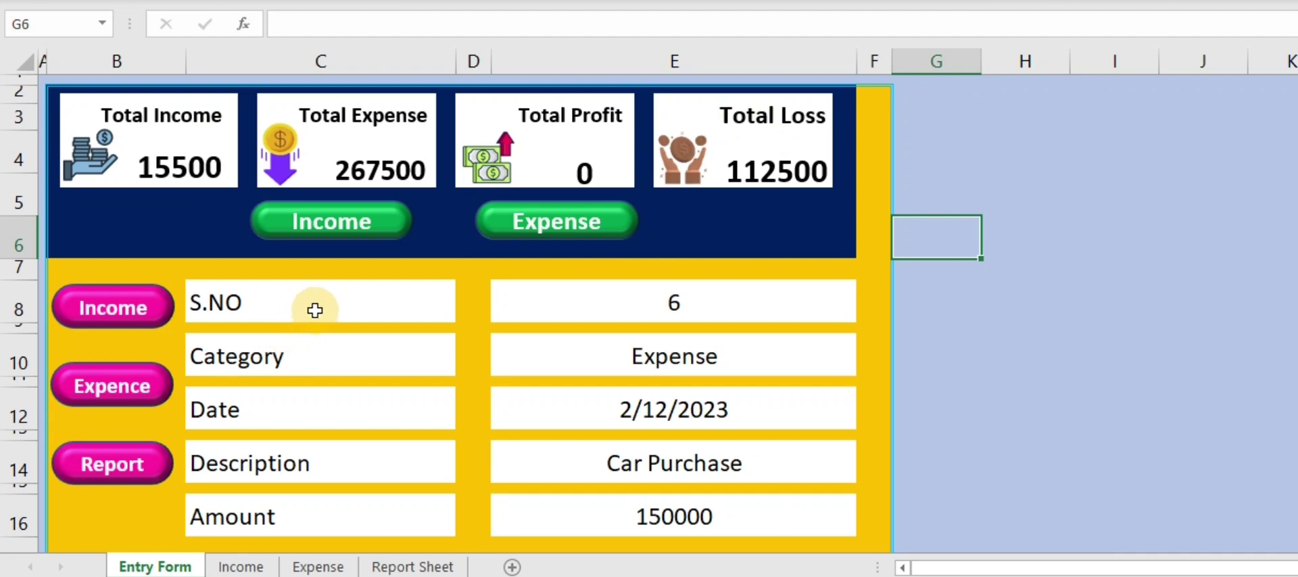
# Review the Income, Expense and Report Sheet tabs of the Income and Expense workbook
pyautogui.click(237, 568)
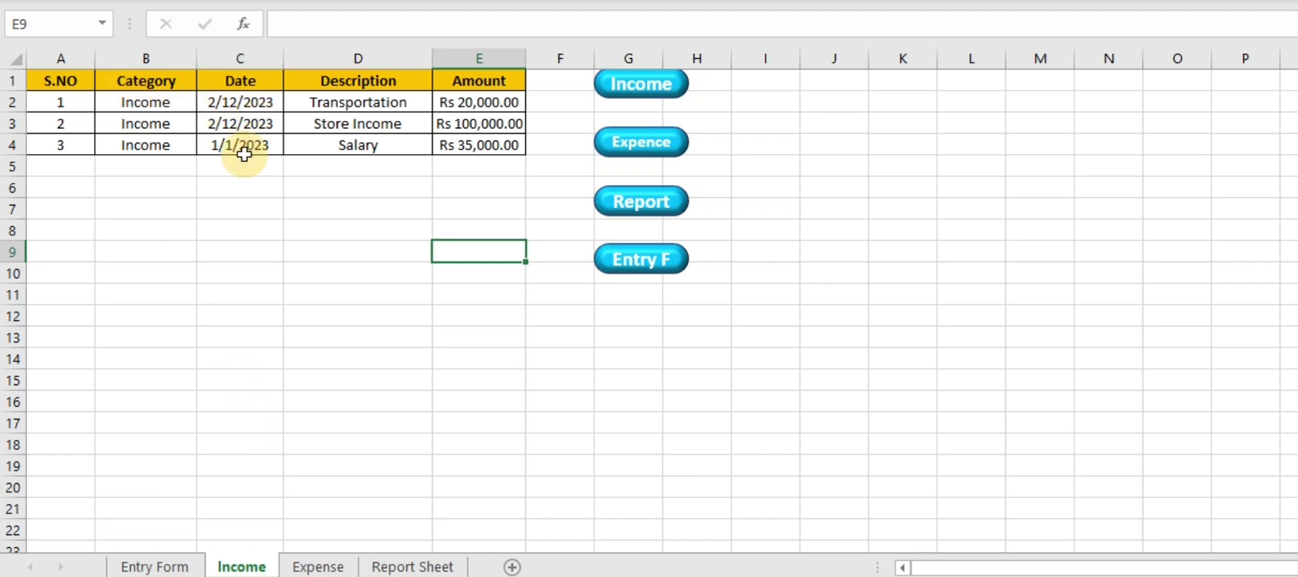
pyautogui.click(268, 85)
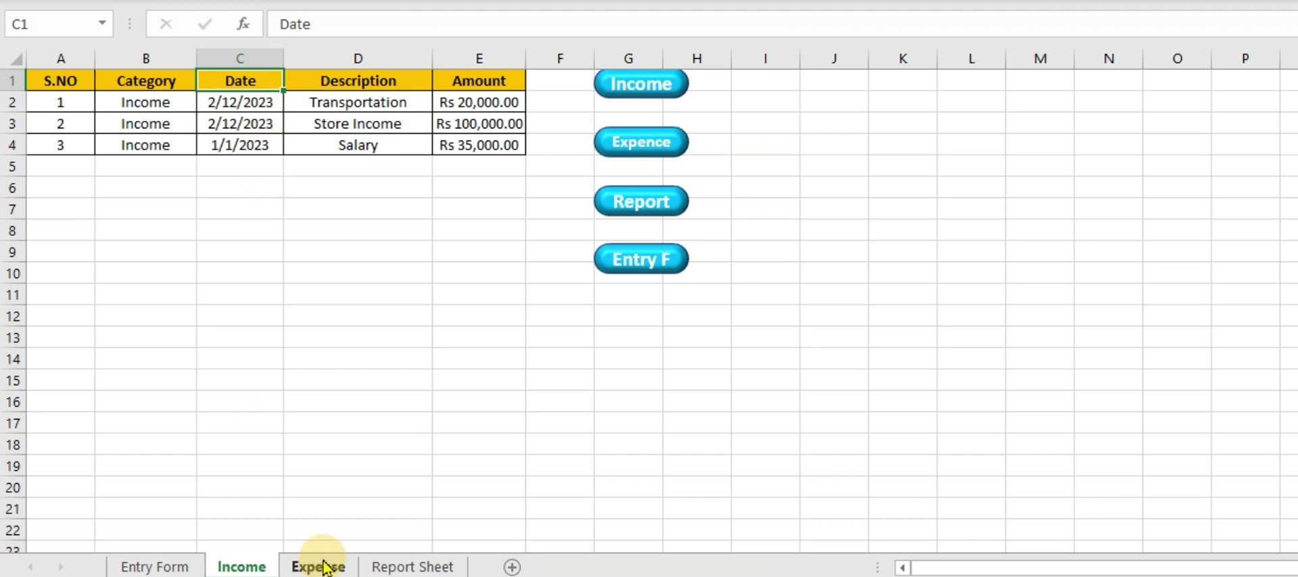
pyautogui.click(320, 568)
pyautogui.click(301, 80)
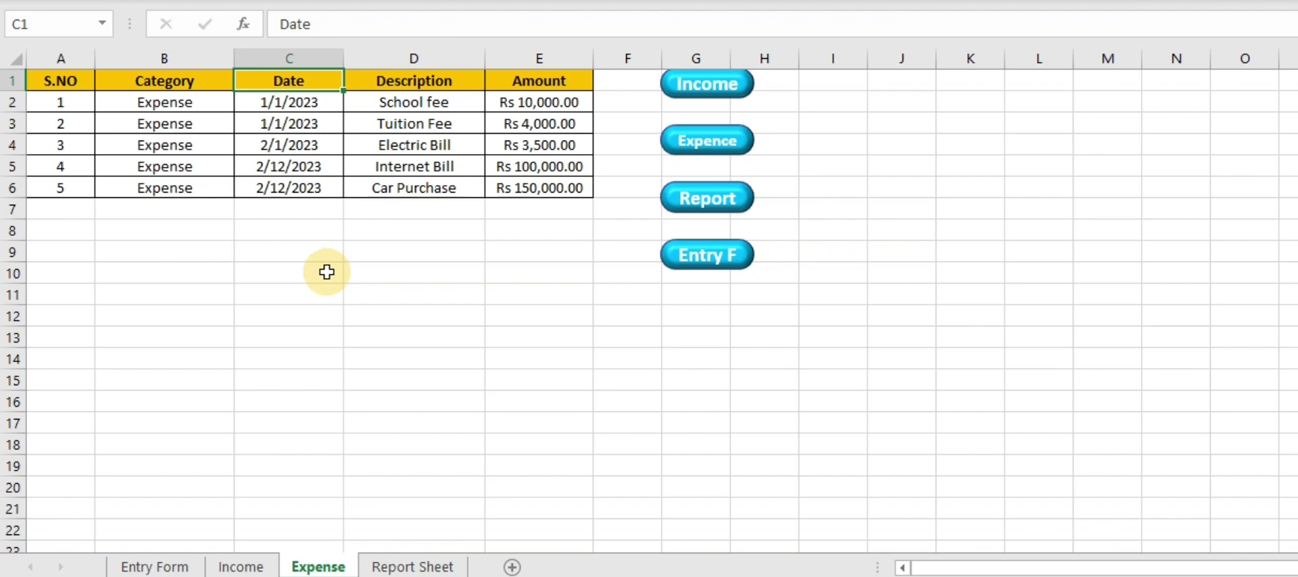
pyautogui.click(413, 568)
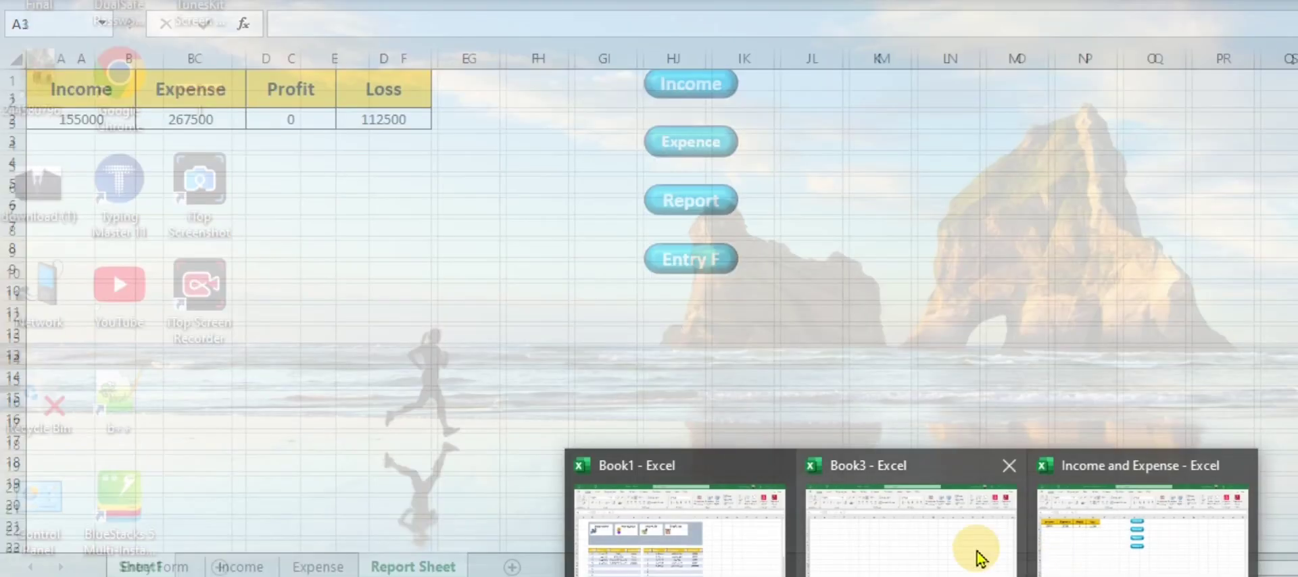
# In Book3, enter the headers S.No, Date, Income, Amount across B9:E9
pyautogui.click(963, 546)
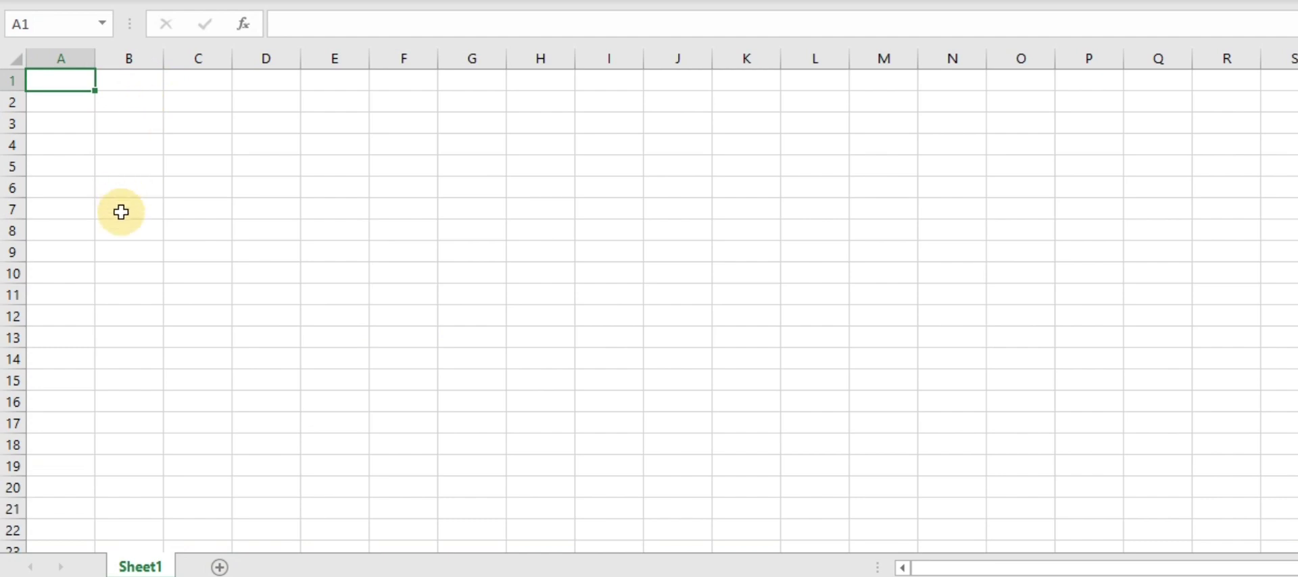
pyautogui.click(119, 253)
pyautogui.write('S.No')
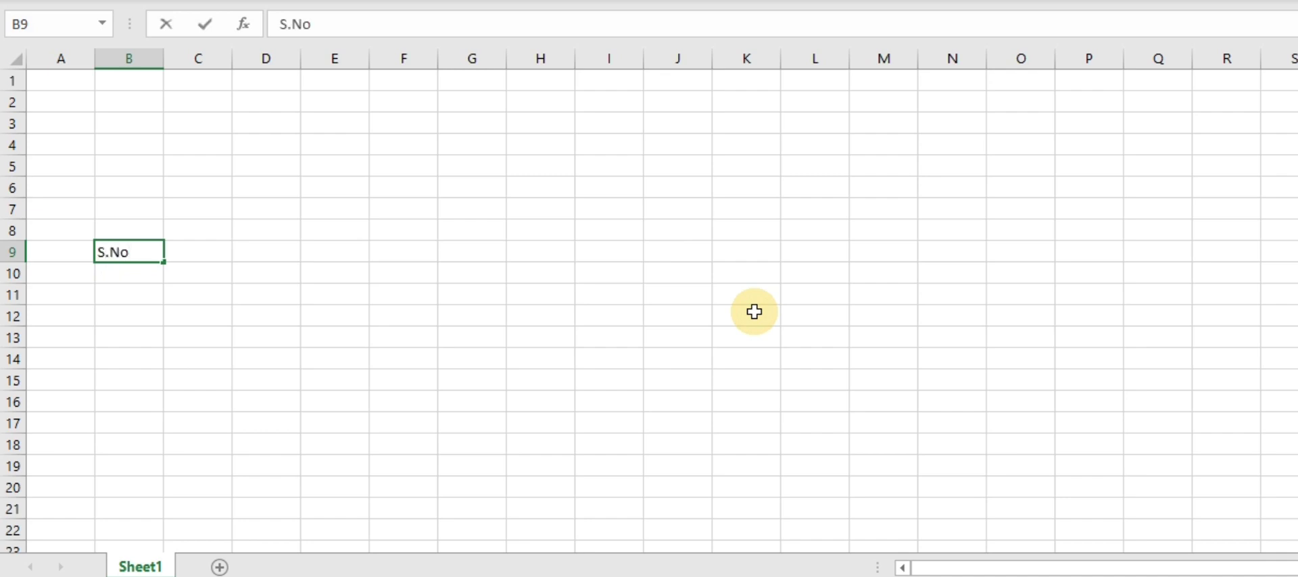
pyautogui.press('Tab')
pyautogui.write('Dat')
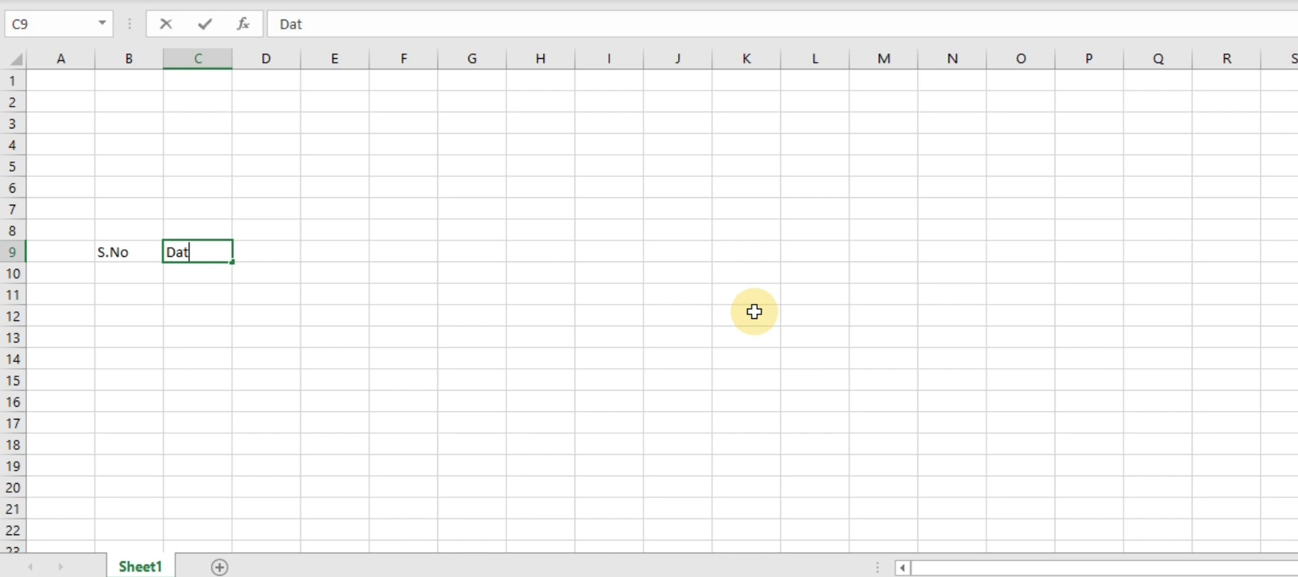
pyautogui.write('e')
pyautogui.press('Tab')
pyautogui.write('Income')
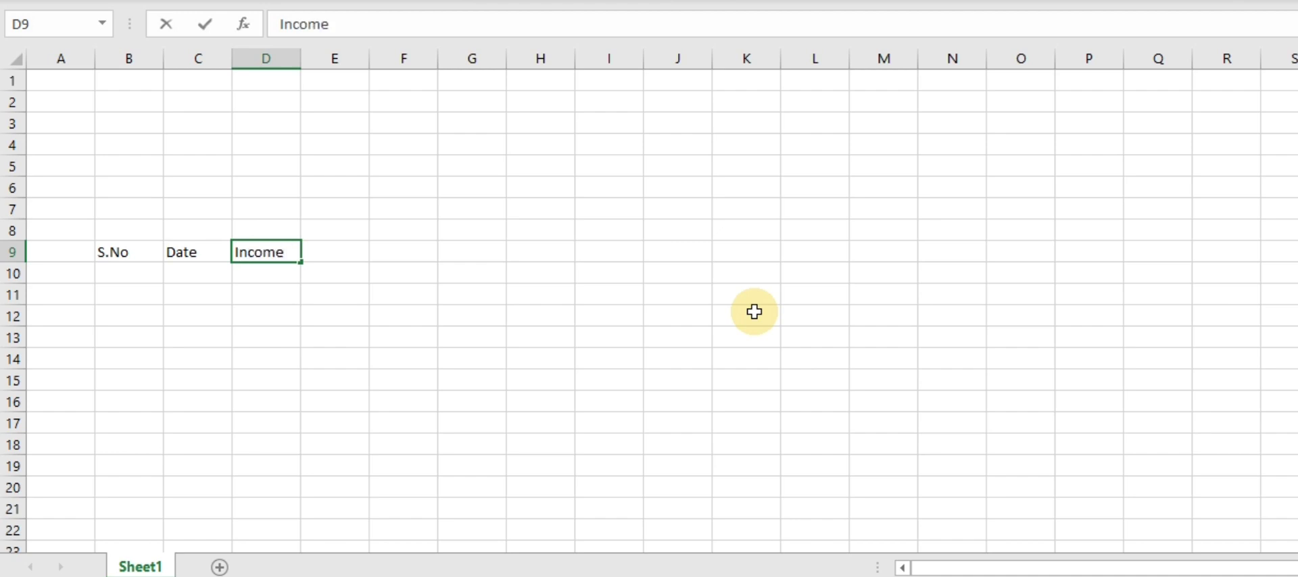
pyautogui.press('Tab')
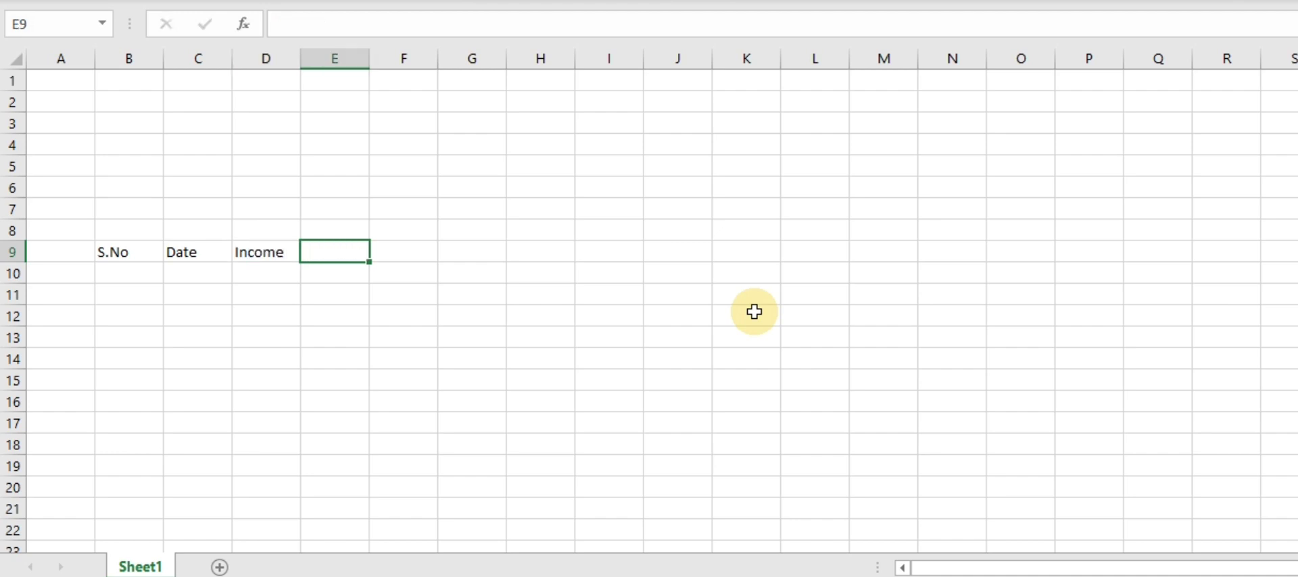
pyautogui.write('Amount')
pyautogui.press('Tab')
pyautogui.press('Tab')
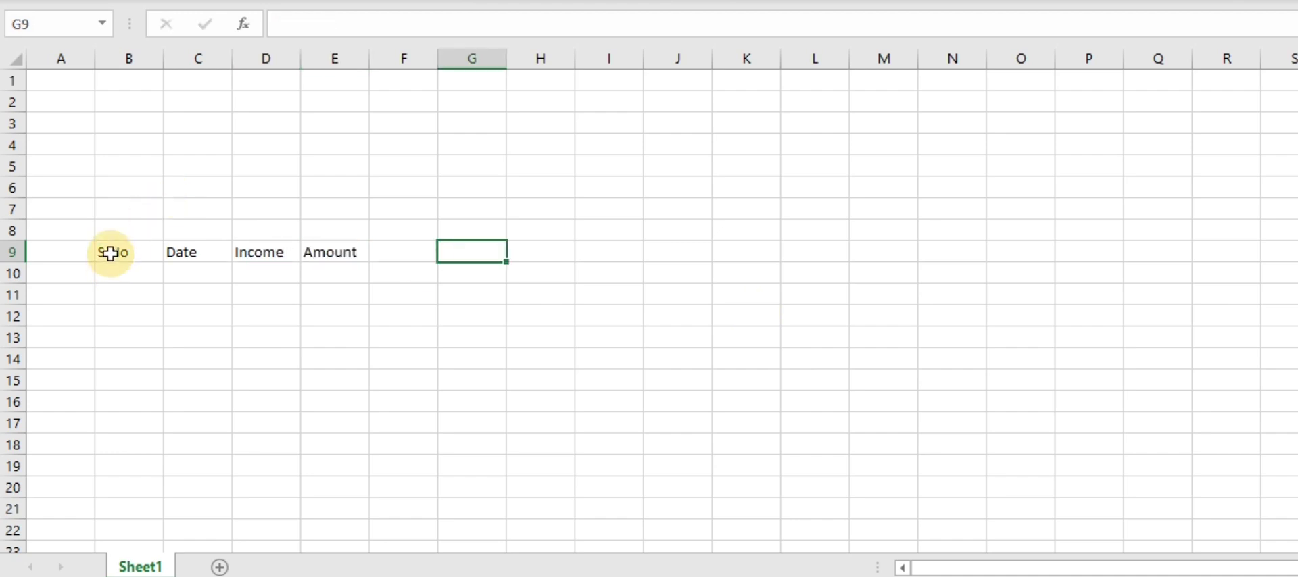
# Copy the headers to G9:J9 and rename I9 to Expense
pyautogui.moveTo(108, 252)
pyautogui.mouseDown()
pyautogui.moveTo(356, 264)
pyautogui.moveTo(356, 245)
pyautogui.mouseUp()
pyautogui.hotkey('ctrl', 'c')
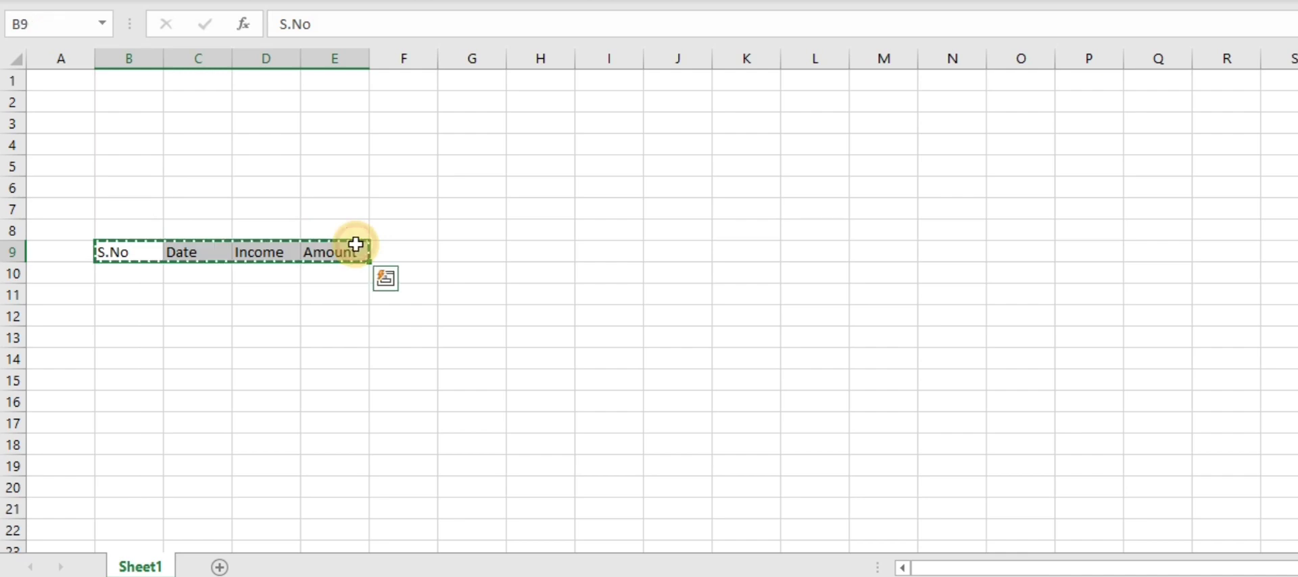
pyautogui.click(478, 253)
pyautogui.hotkey('ctrl', 'v')
pyautogui.click(595, 247)
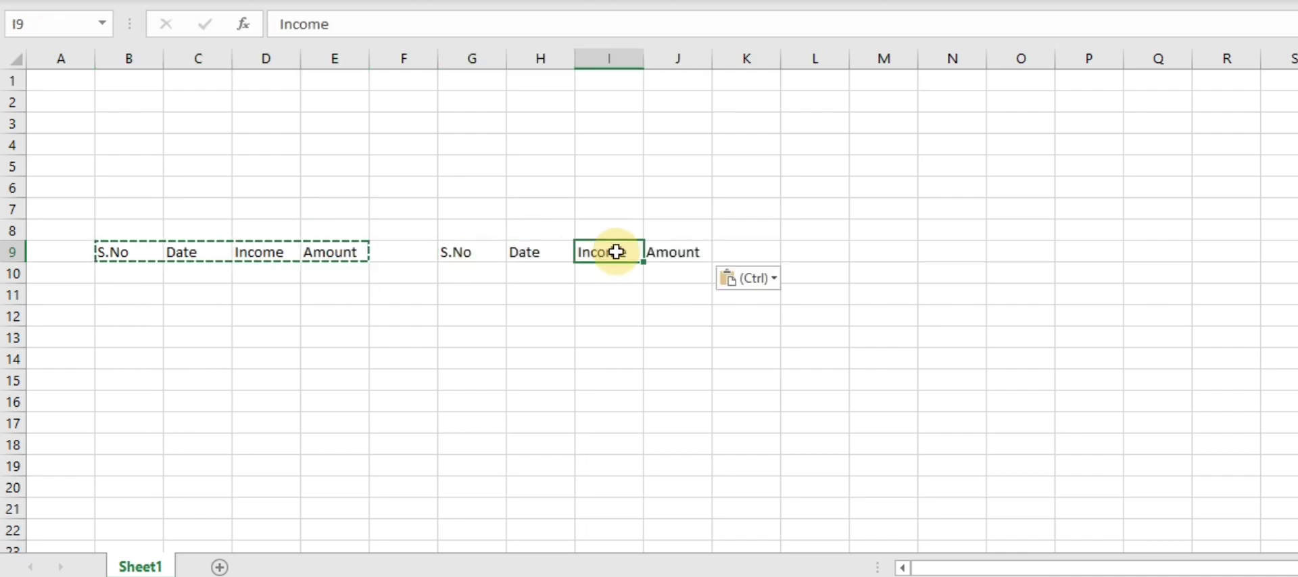
pyautogui.write('Expense')
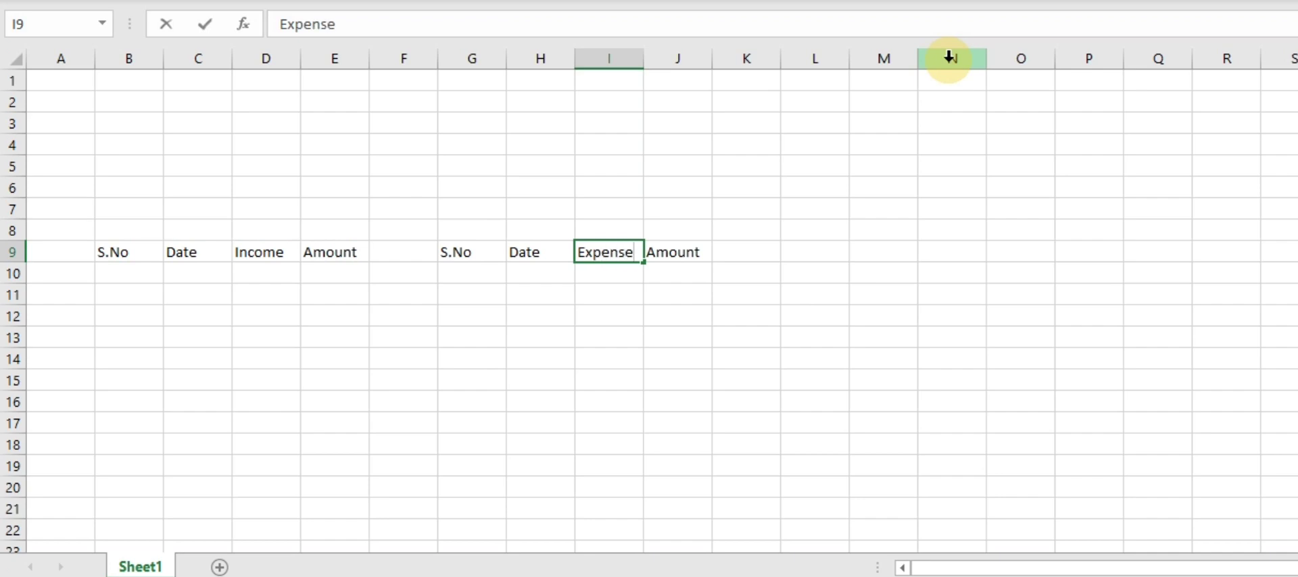
pyautogui.press('Tab')
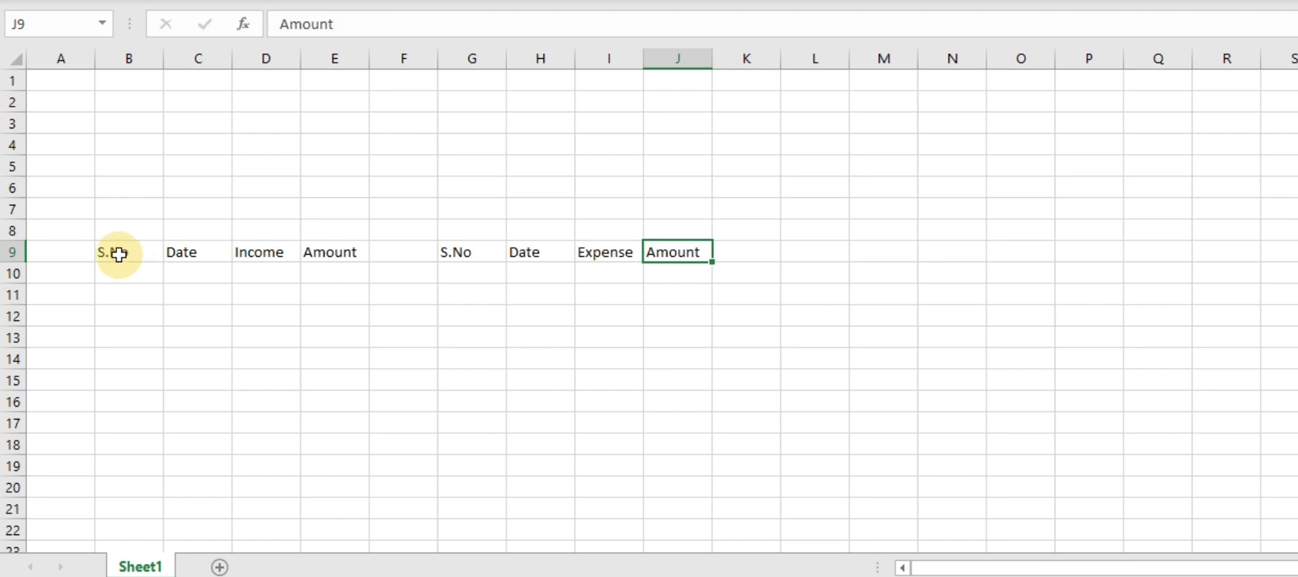
pyautogui.moveTo(118, 254); pyautogui.dragTo(363, 256)
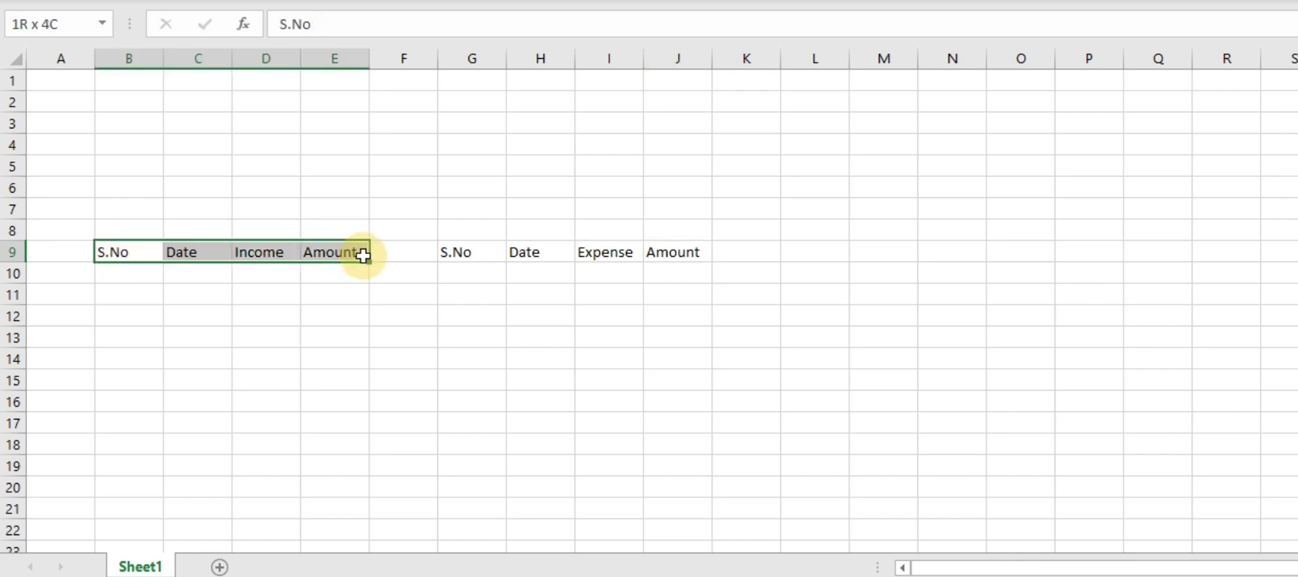
pyautogui.click(131, 271)
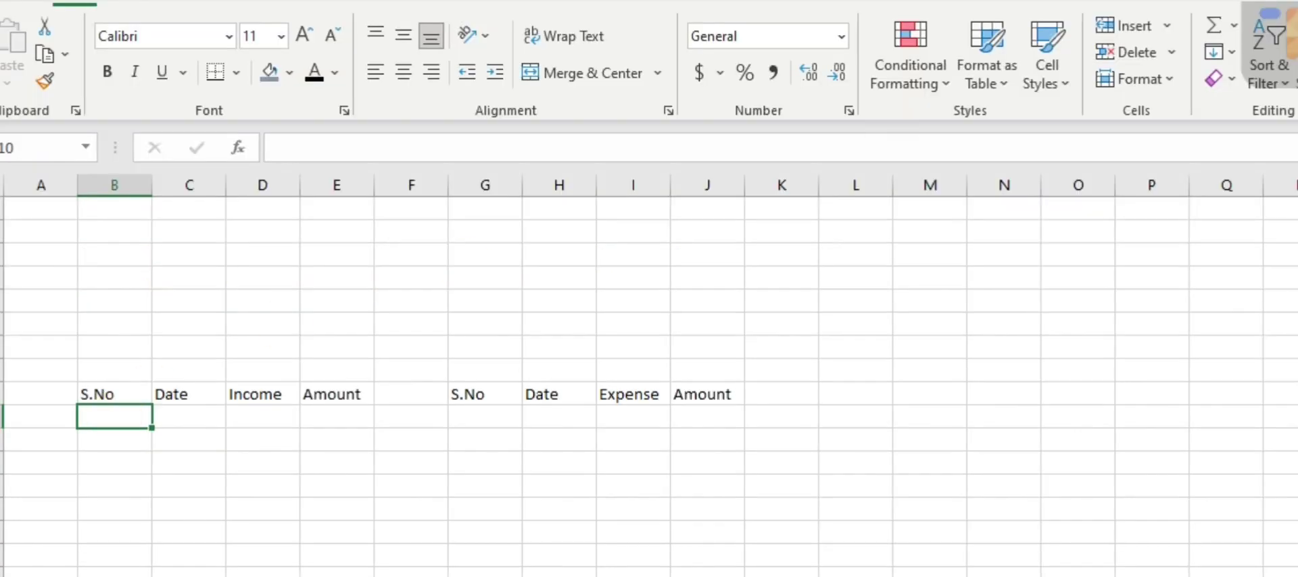
# Enter 1 in B10 and fill a linear series down column B to 31
pyautogui.write('1')
pyautogui.hotkey('ctrl', 'Return')
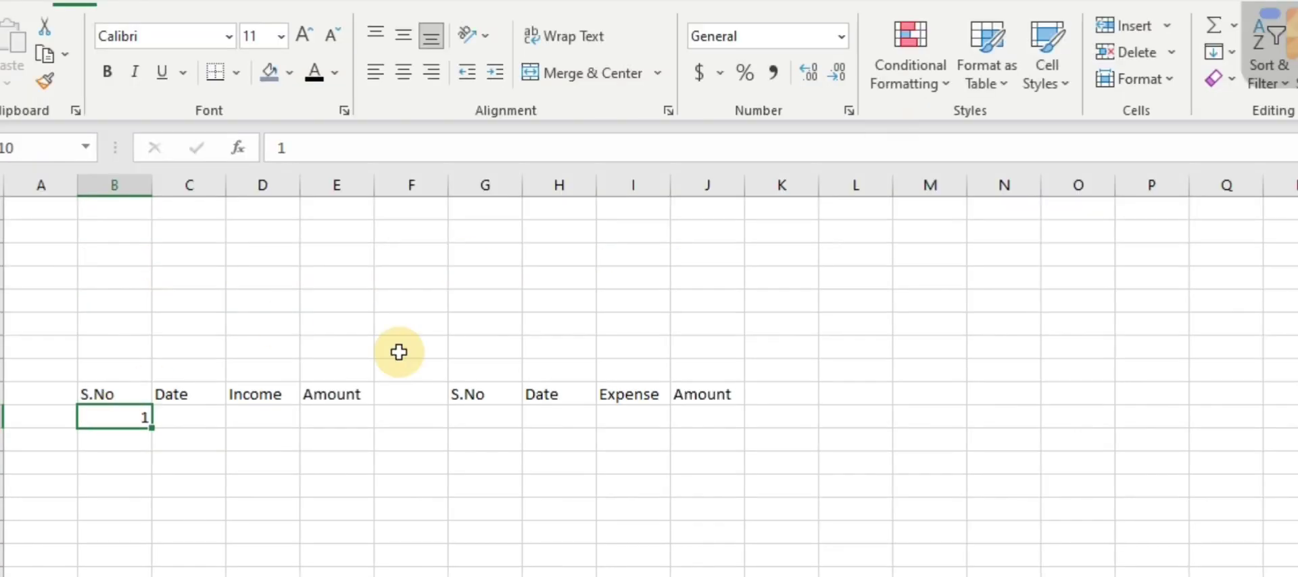
pyautogui.click(1229, 62)
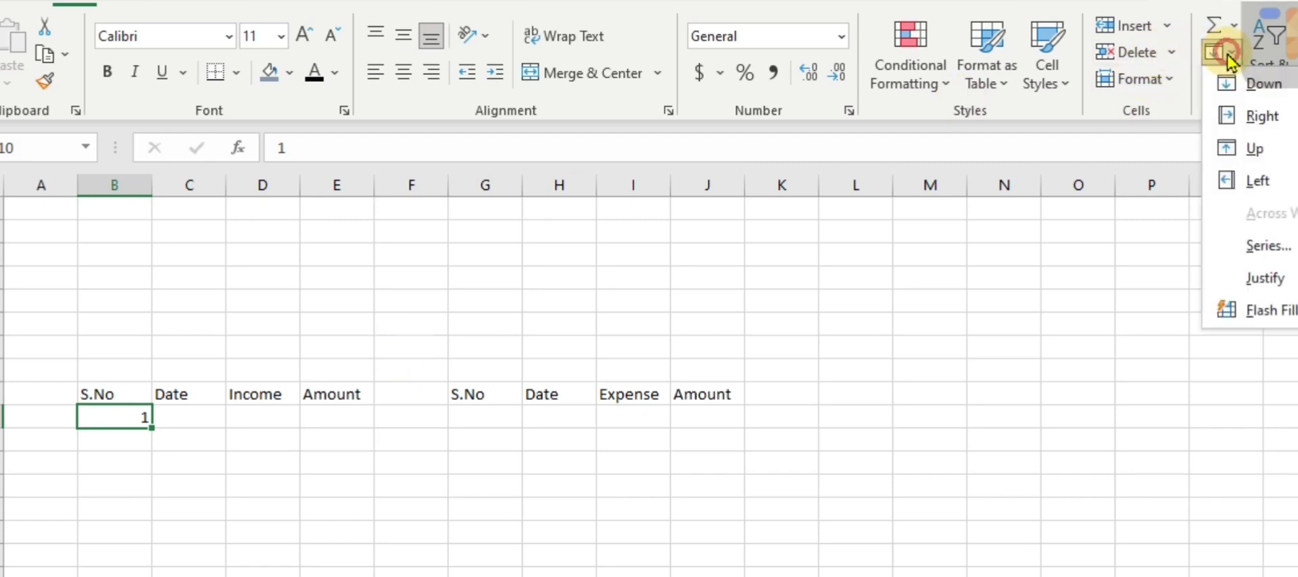
pyautogui.click(1271, 248)
pyautogui.write('31')
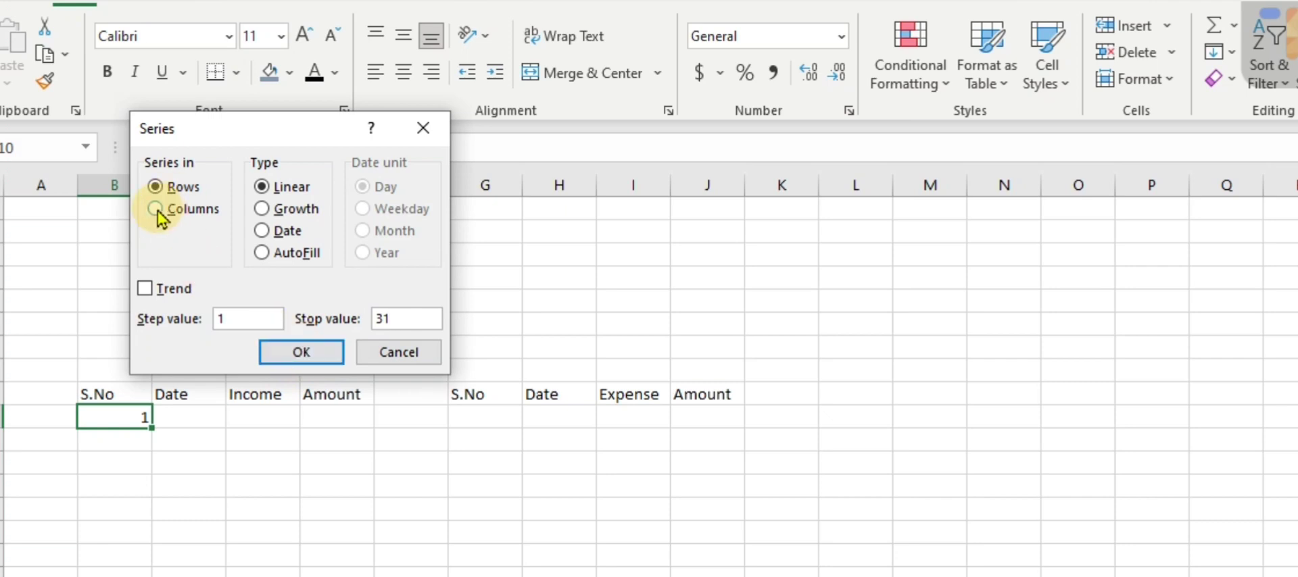
pyautogui.click(302, 352)
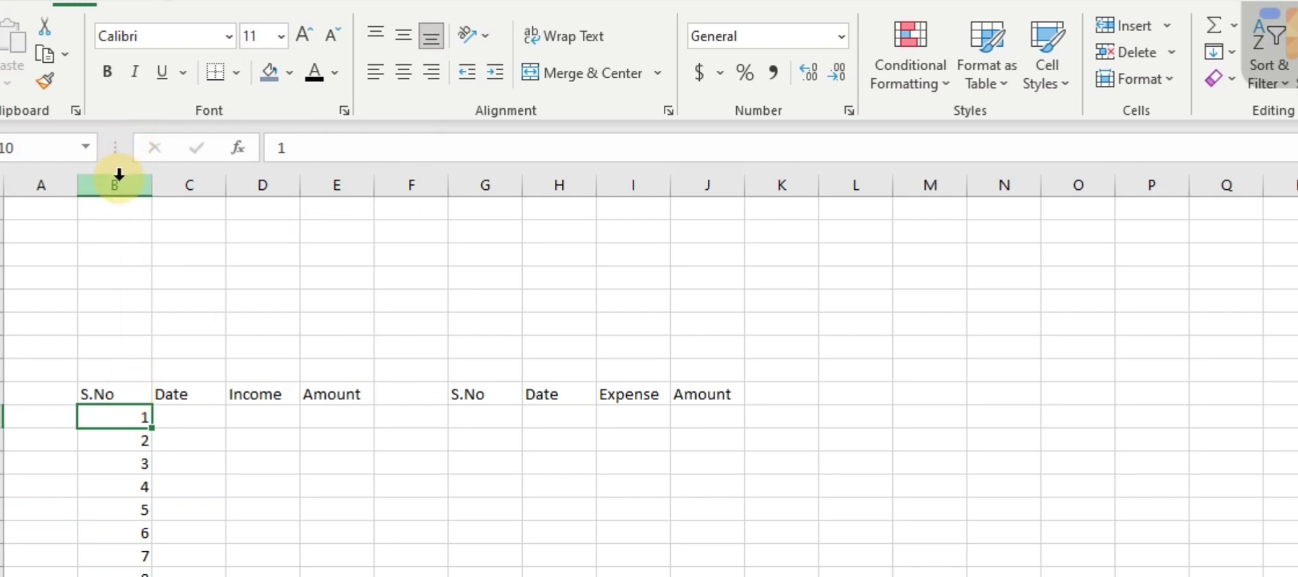
# Centre columns B:J and make the header row B9:J9 left-aligned, bold, size 14
pyautogui.moveTo(118, 180); pyautogui.dragTo(675, 198)
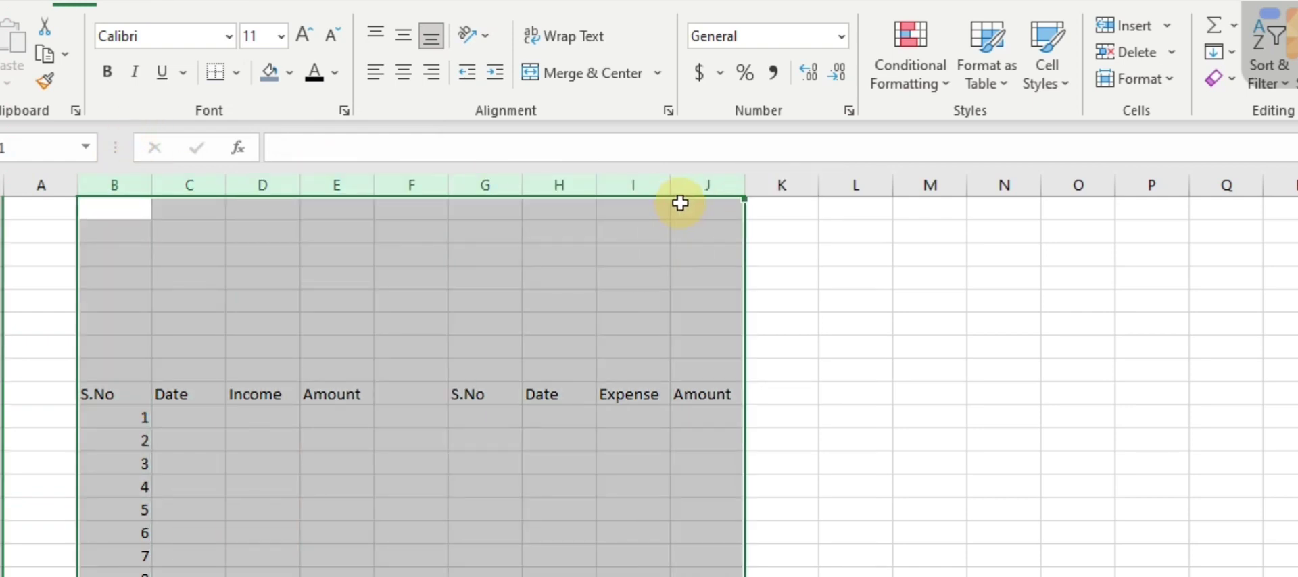
pyautogui.click(404, 73)
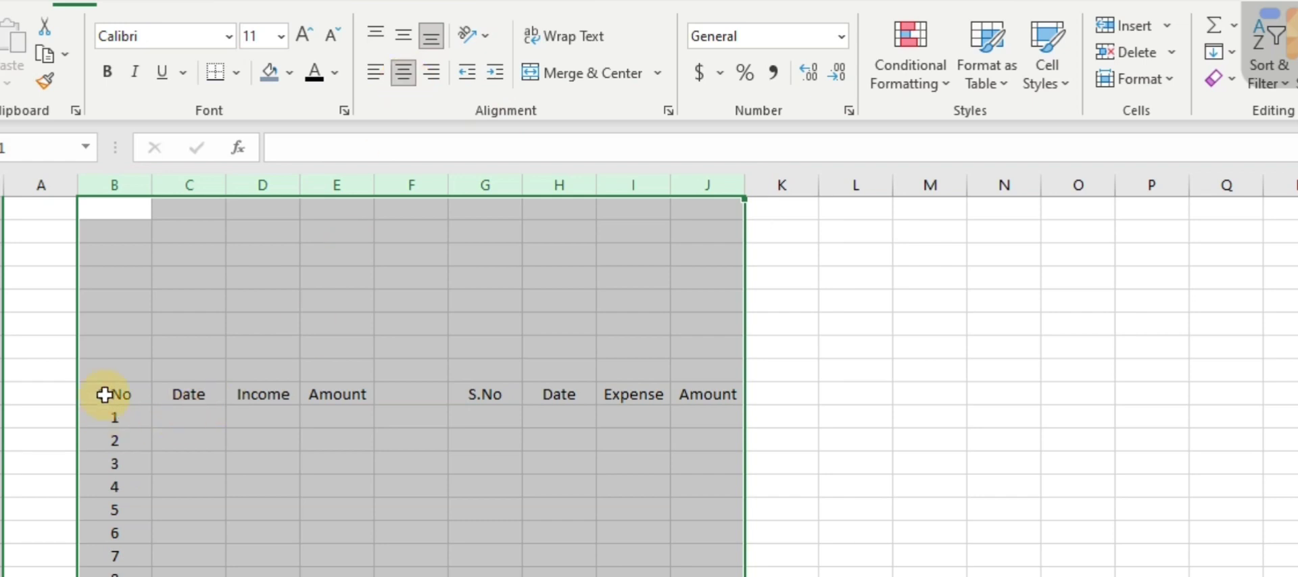
pyautogui.moveTo(104, 395); pyautogui.dragTo(687, 395)
pyautogui.click(374, 71)
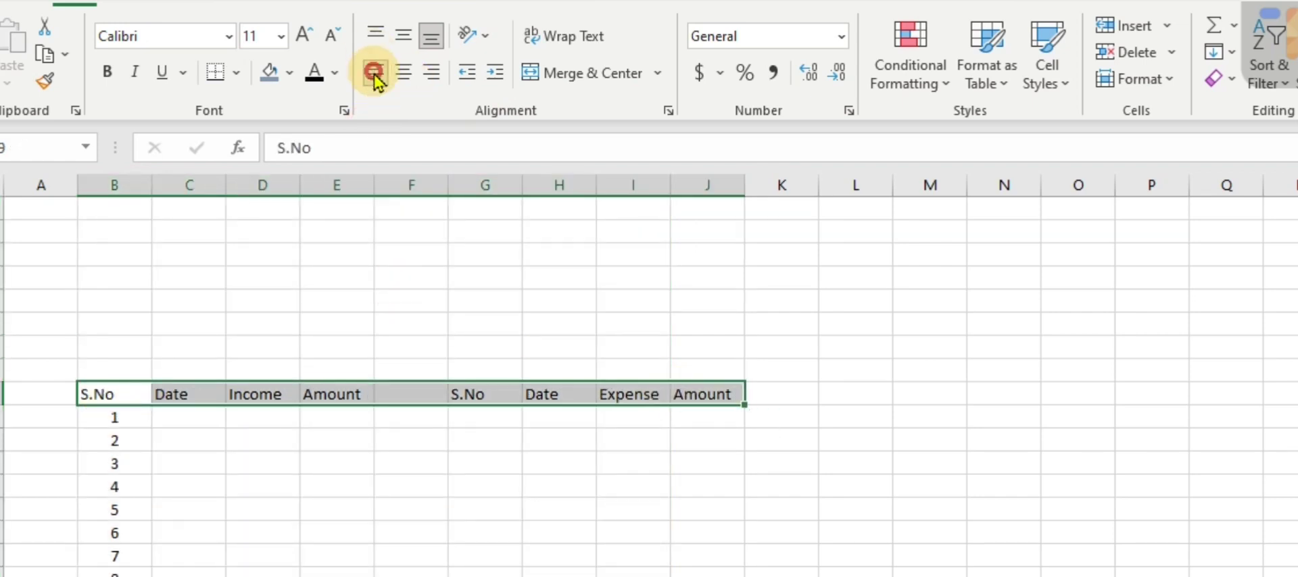
pyautogui.click(304, 35)
pyautogui.click(304, 35)
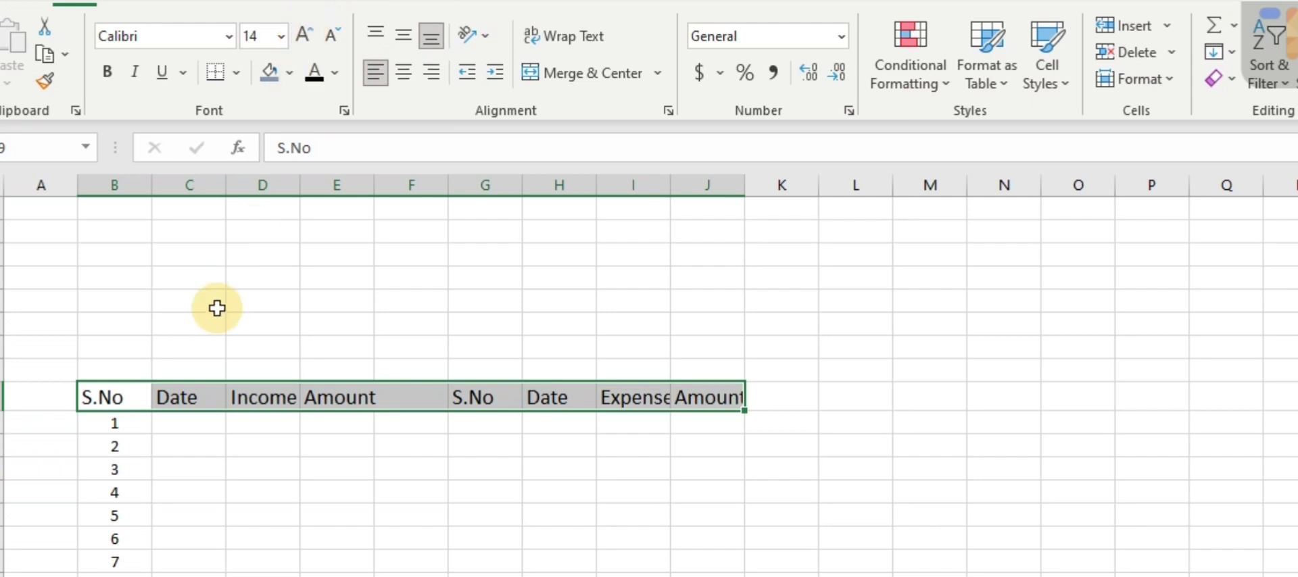
pyautogui.click(110, 73)
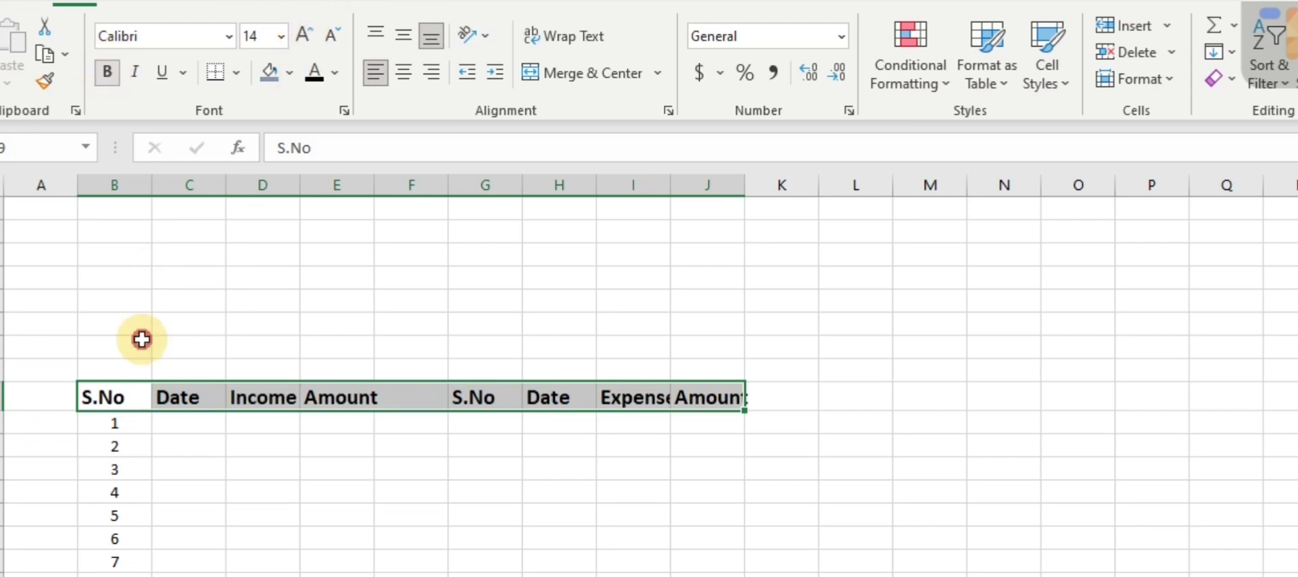
# Convert the income range B9:E40 into a table with a yellow banded style
pyautogui.click(130, 394)
pyautogui.moveTo(274, 400)
pyautogui.mouseDown()
pyautogui.moveTo(397, 409)
pyautogui.moveTo(363, 409)
pyautogui.mouseUp()
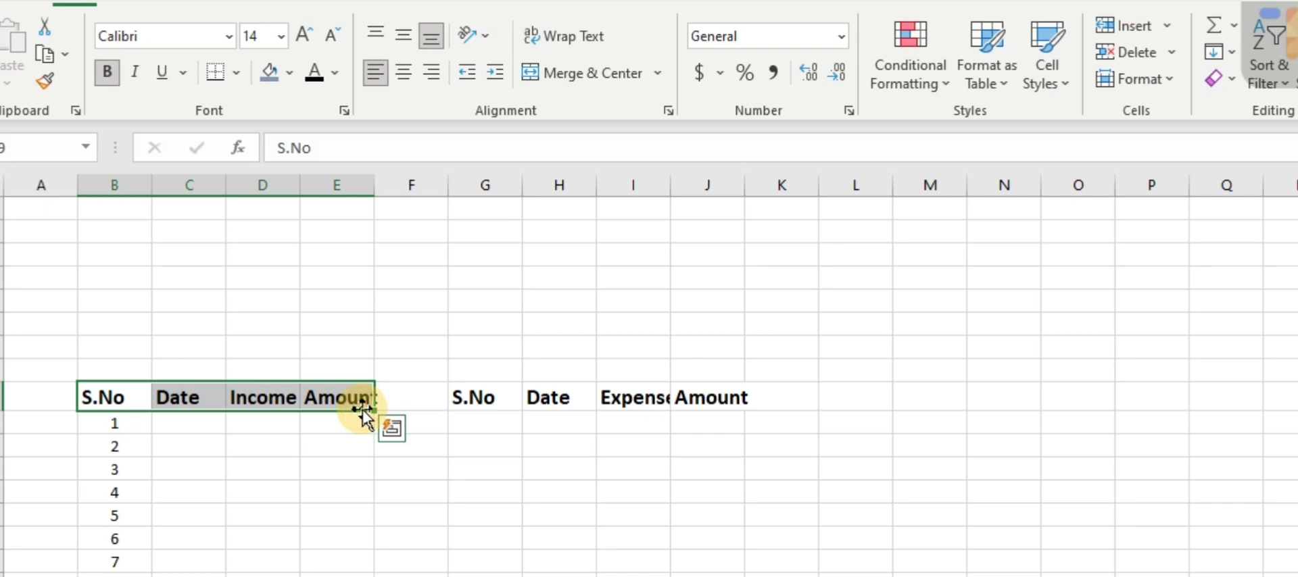
pyautogui.hotkey('ctrl', 'shift', 'Down')
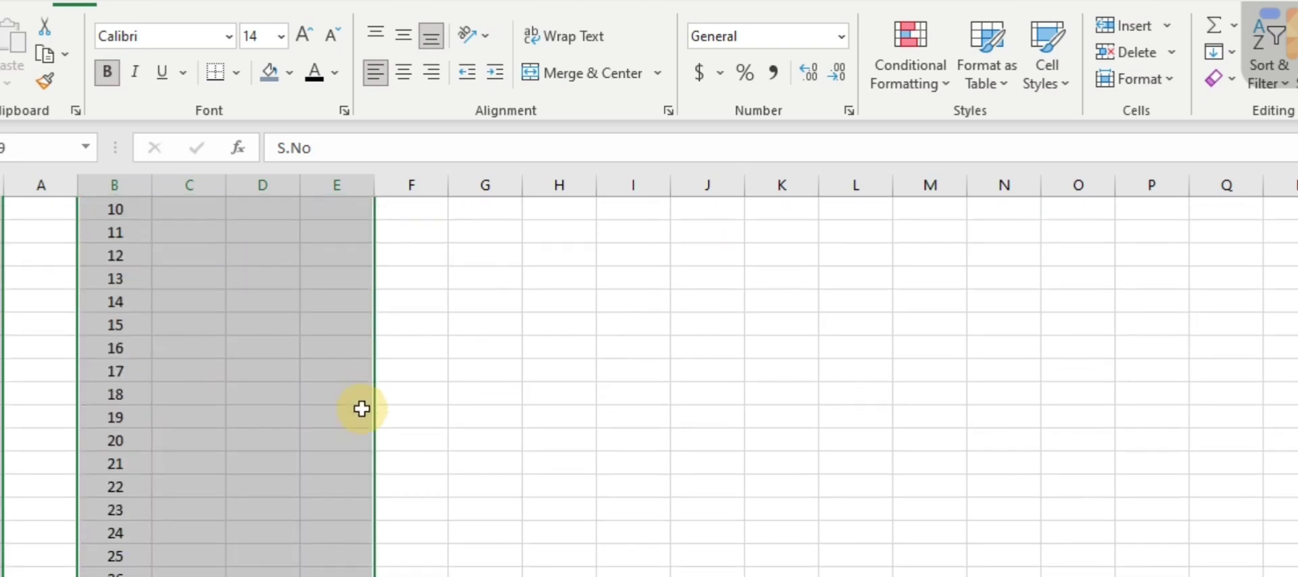
pyautogui.hotkey('ctrl', 't')
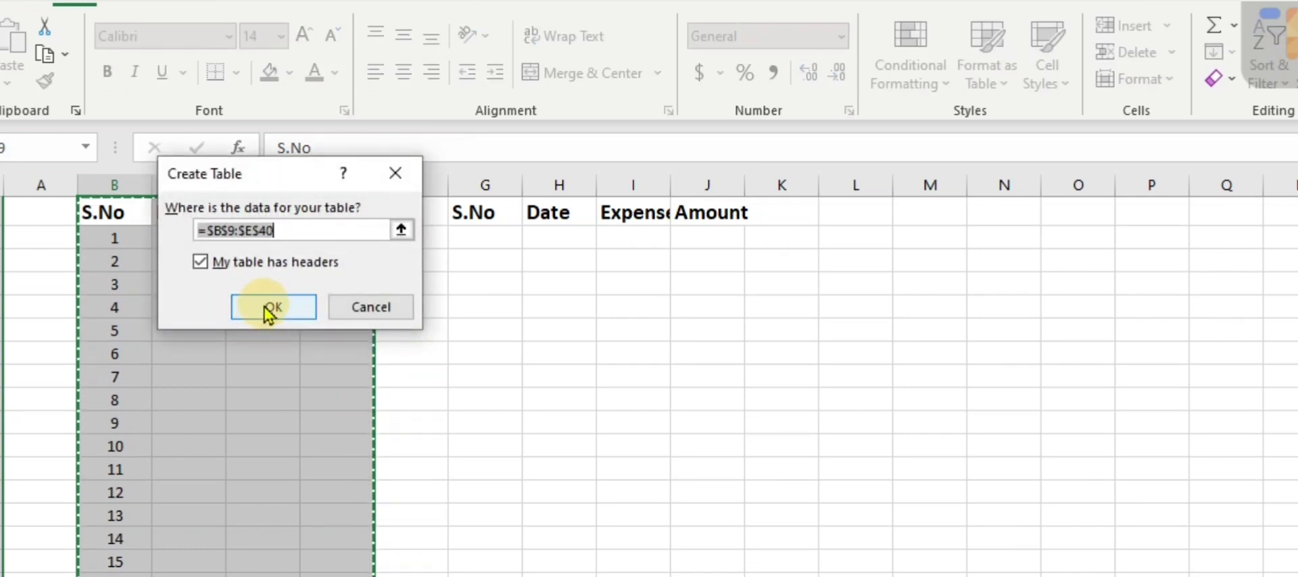
pyautogui.click(272, 308)
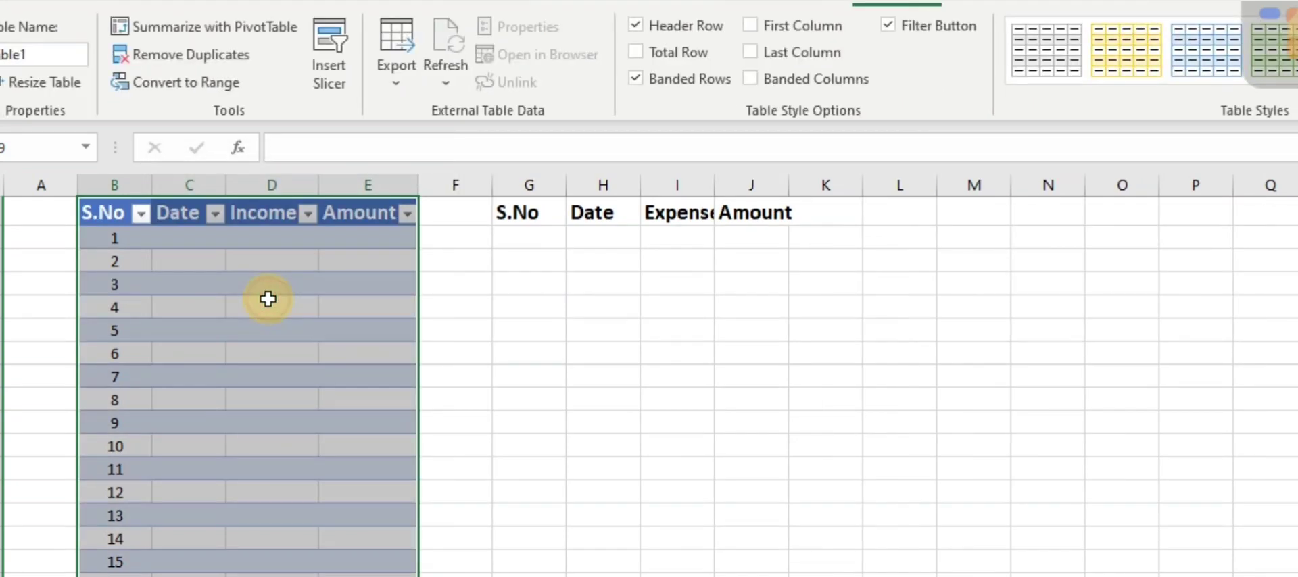
pyautogui.click(1129, 62)
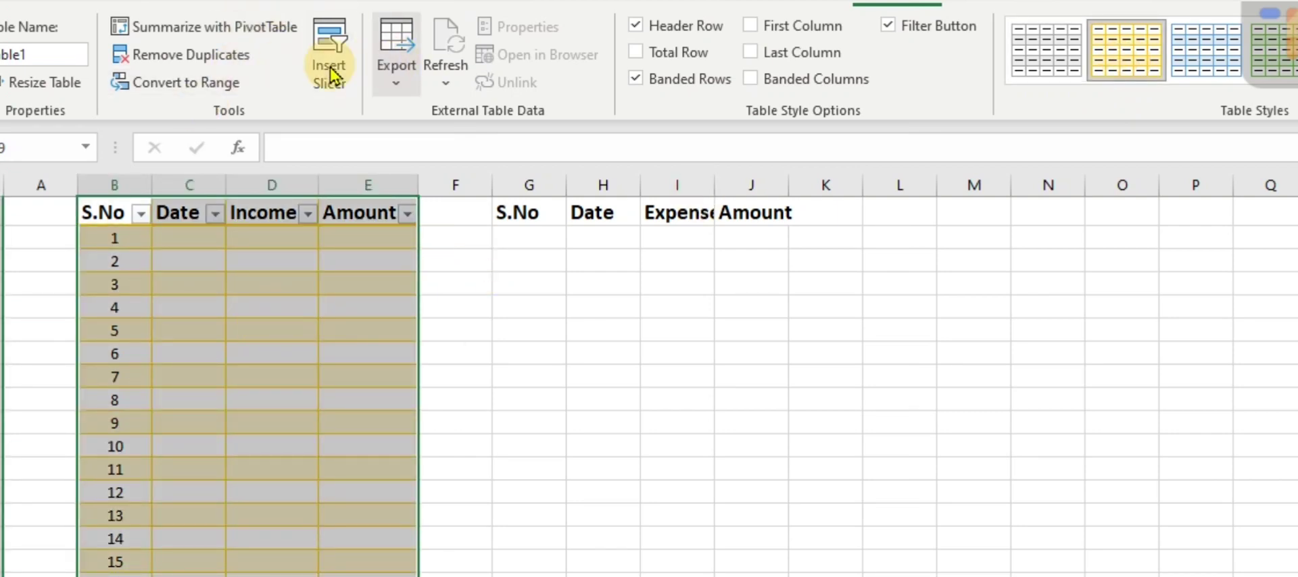
# Apply All Borders to the income table, then select the expense heading row
pyautogui.click(88, 6)
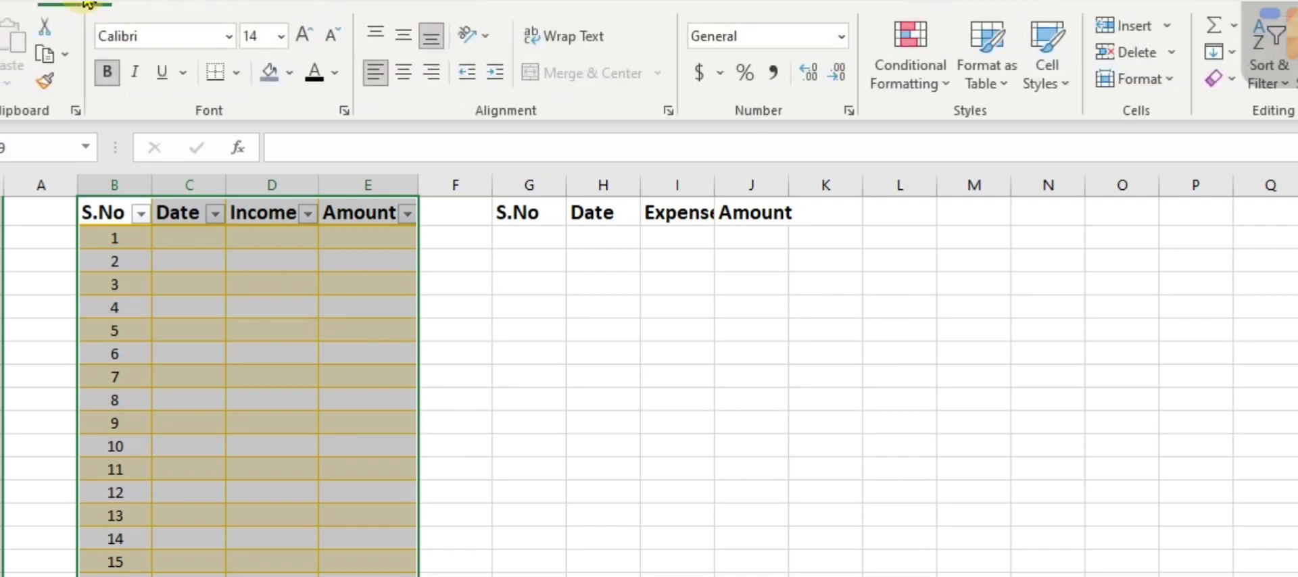
pyautogui.click(233, 75)
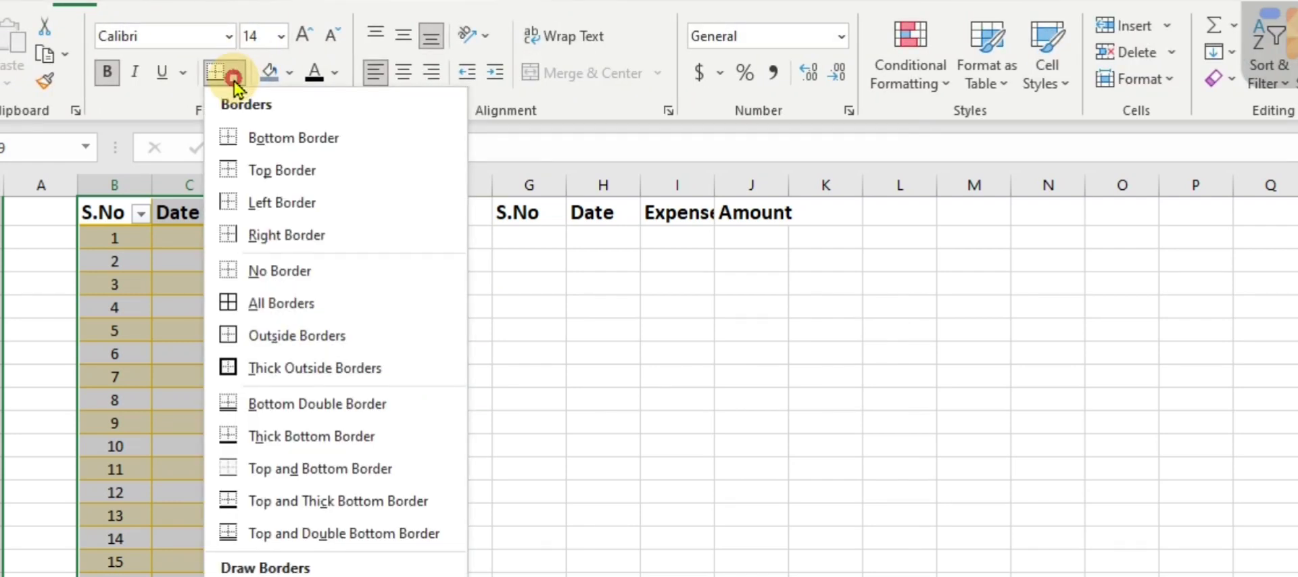
pyautogui.click(231, 309)
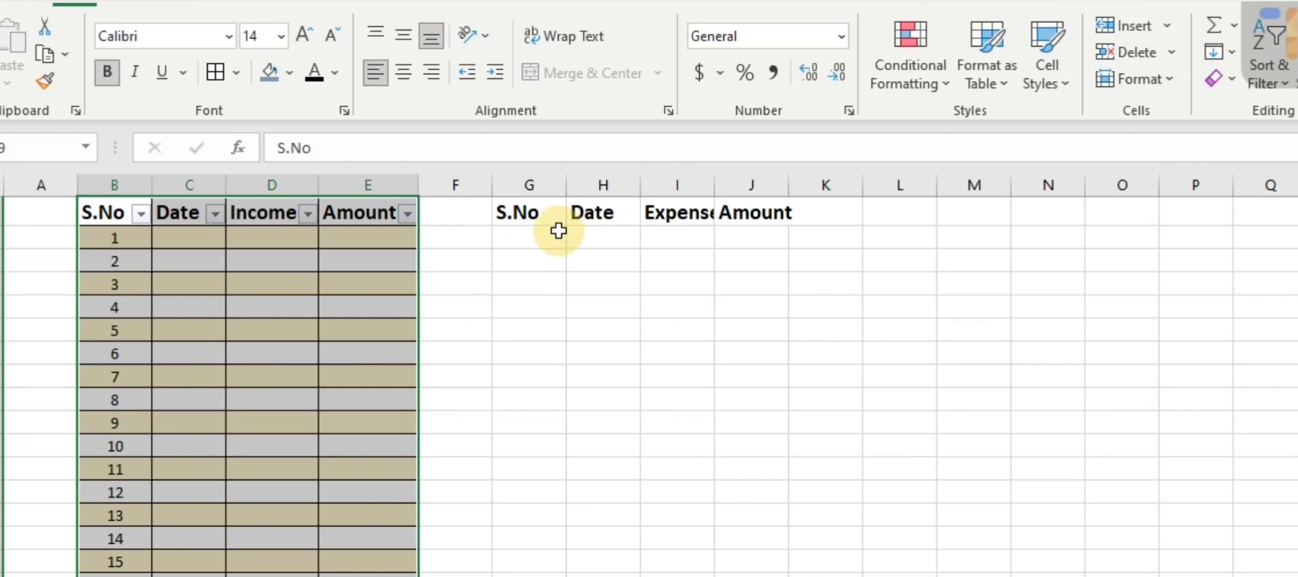
pyautogui.click(549, 212)
pyautogui.moveTo(549, 213); pyautogui.dragTo(764, 217)
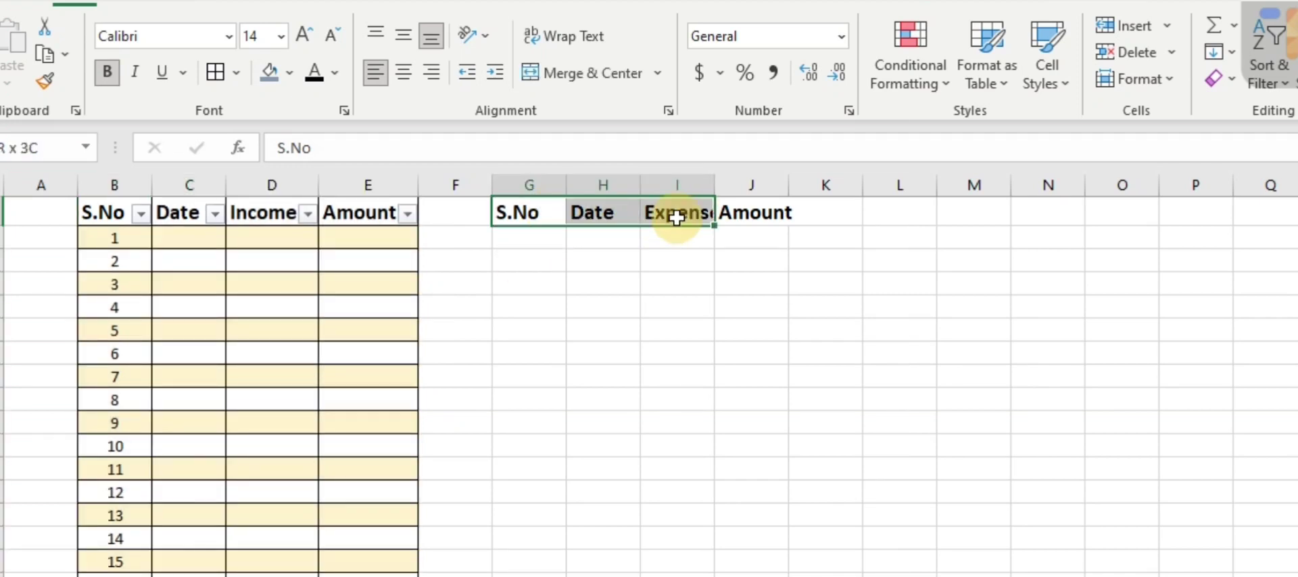
# Number the expense S.No column from 1 to 31 with a column fill series
pyautogui.click(526, 237)
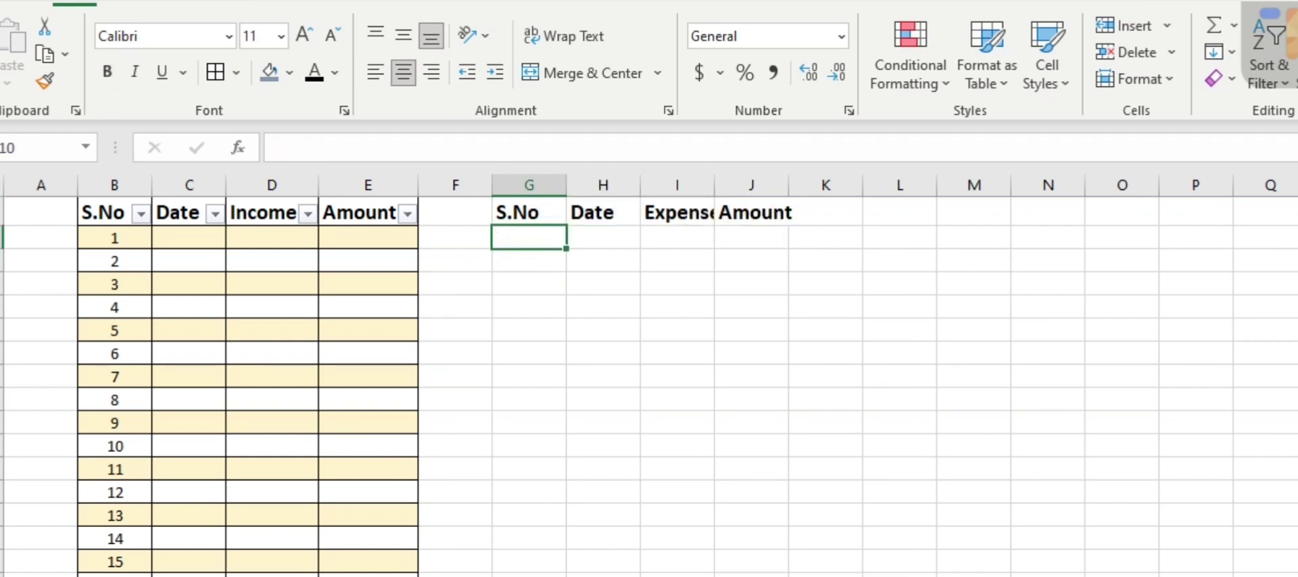
pyautogui.write('1')
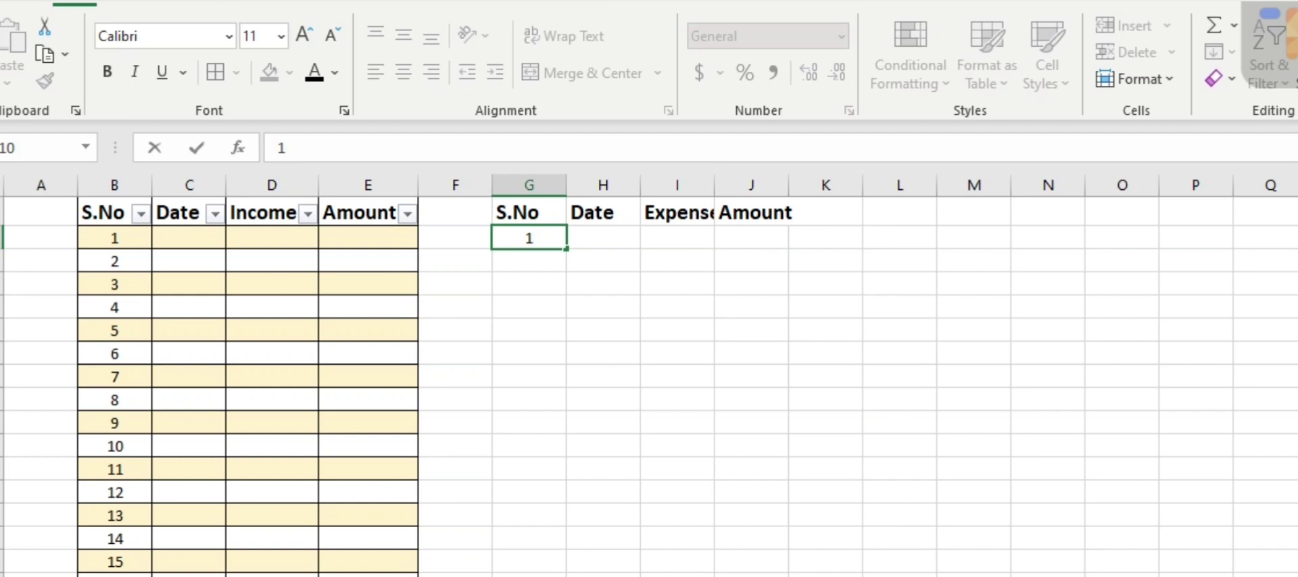
pyautogui.hotkey('ctrl', 'Return')
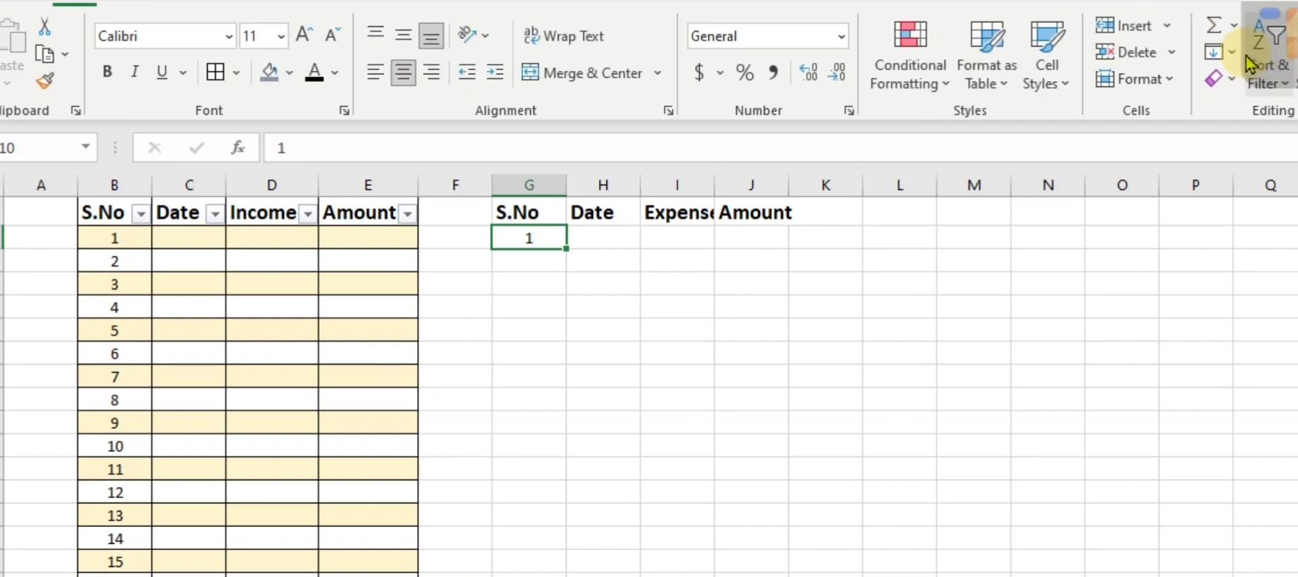
pyautogui.click(1231, 52)
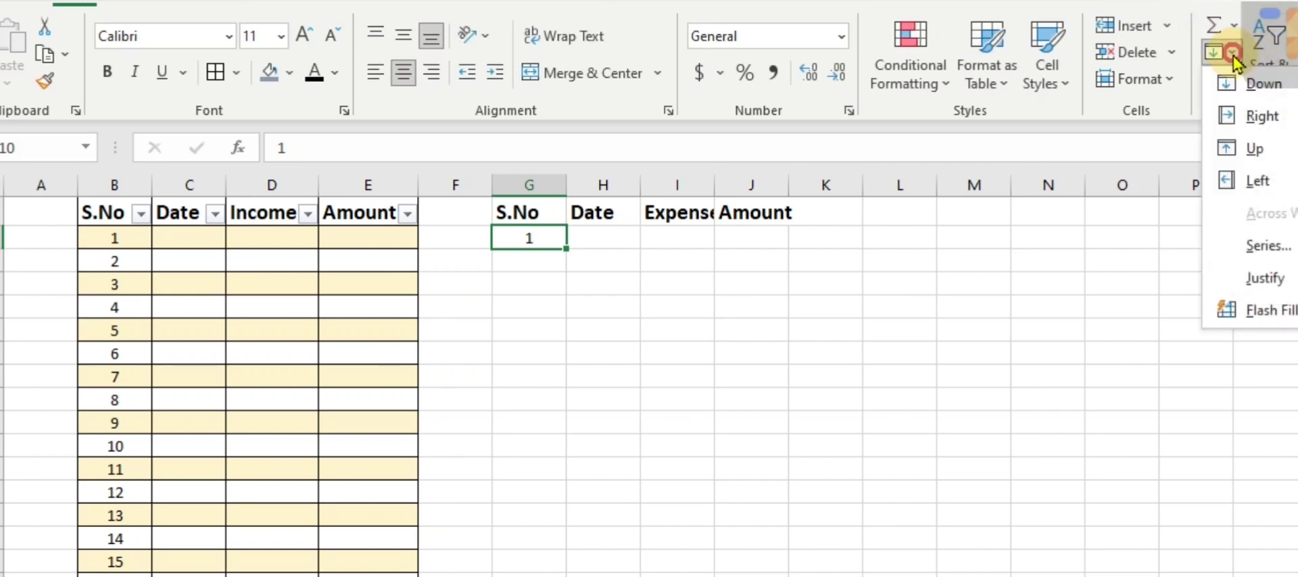
pyautogui.click(1264, 250)
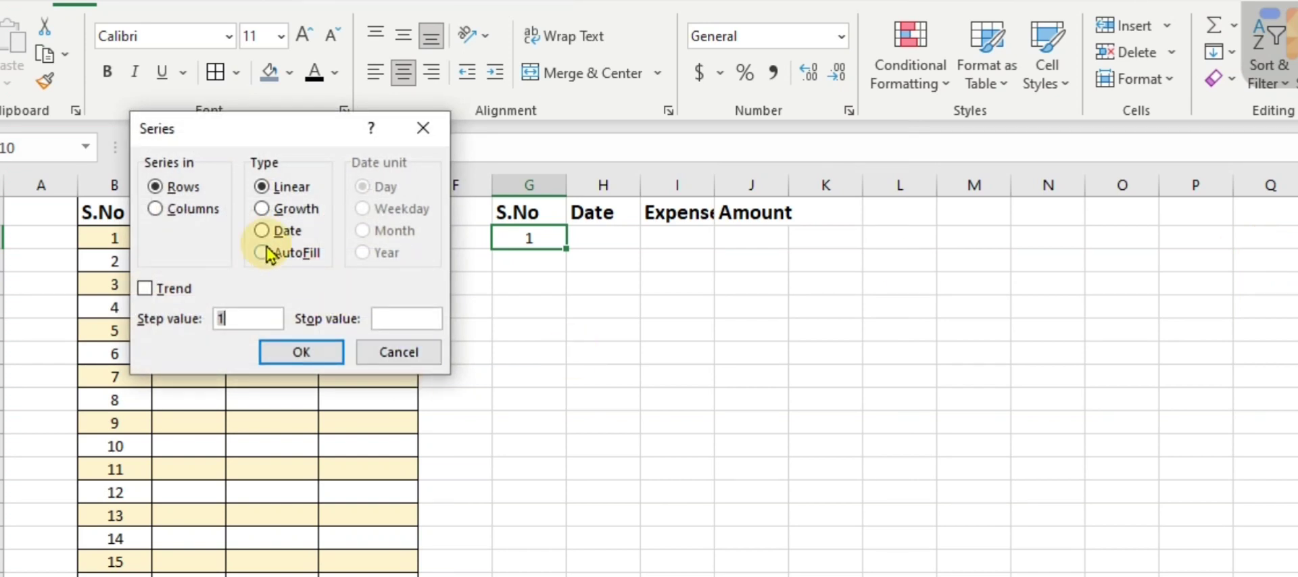
pyautogui.click(192, 215)
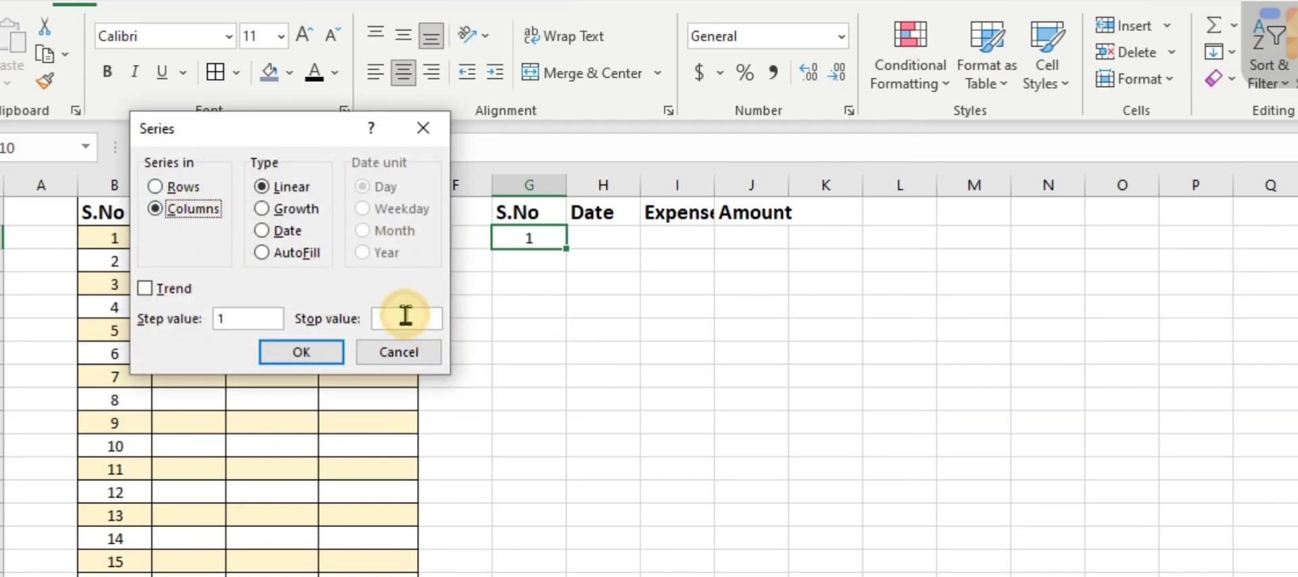
pyautogui.write('31')
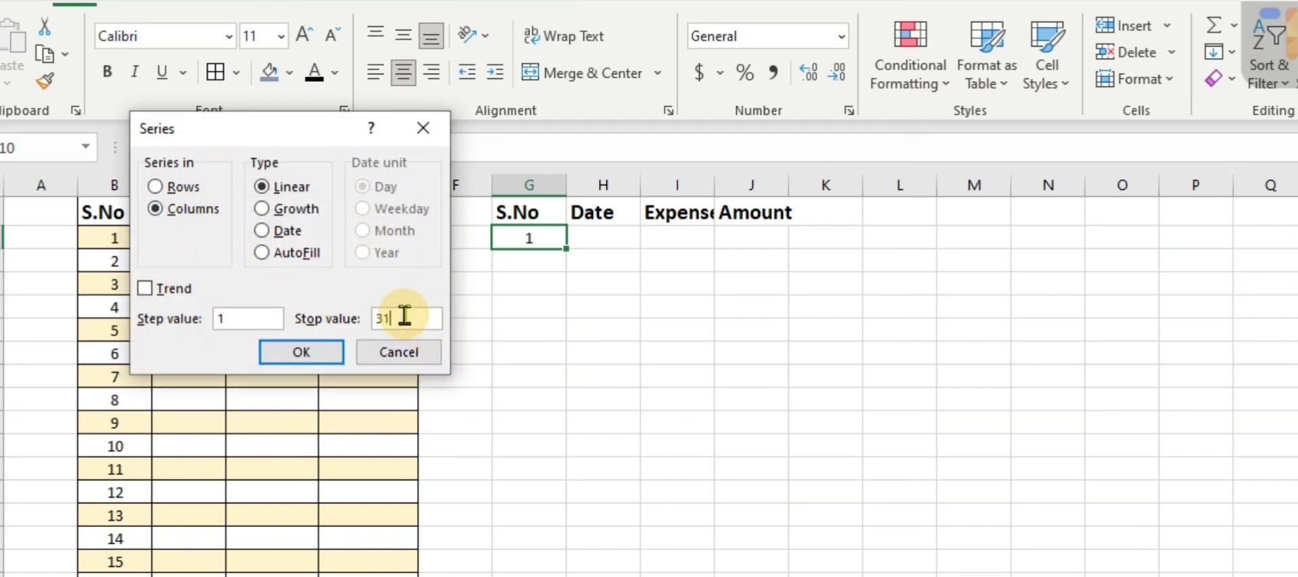
pyautogui.click(323, 357)
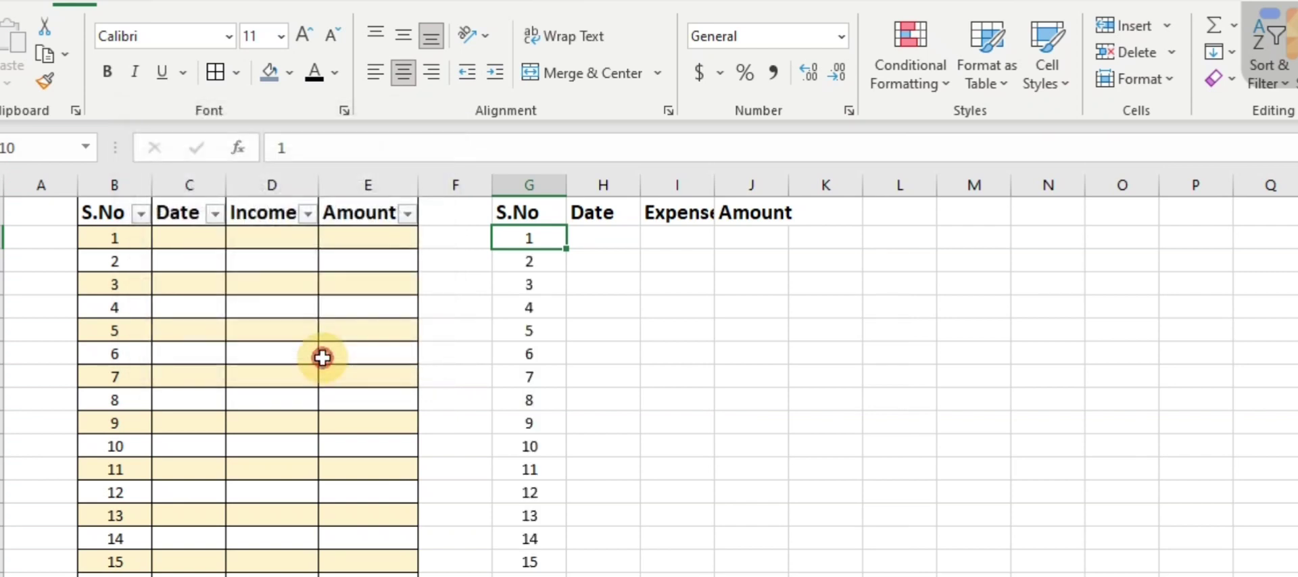
# Select the expense range through all 31 rows and bring up Quick Analysis table options
pyautogui.click(616, 240)
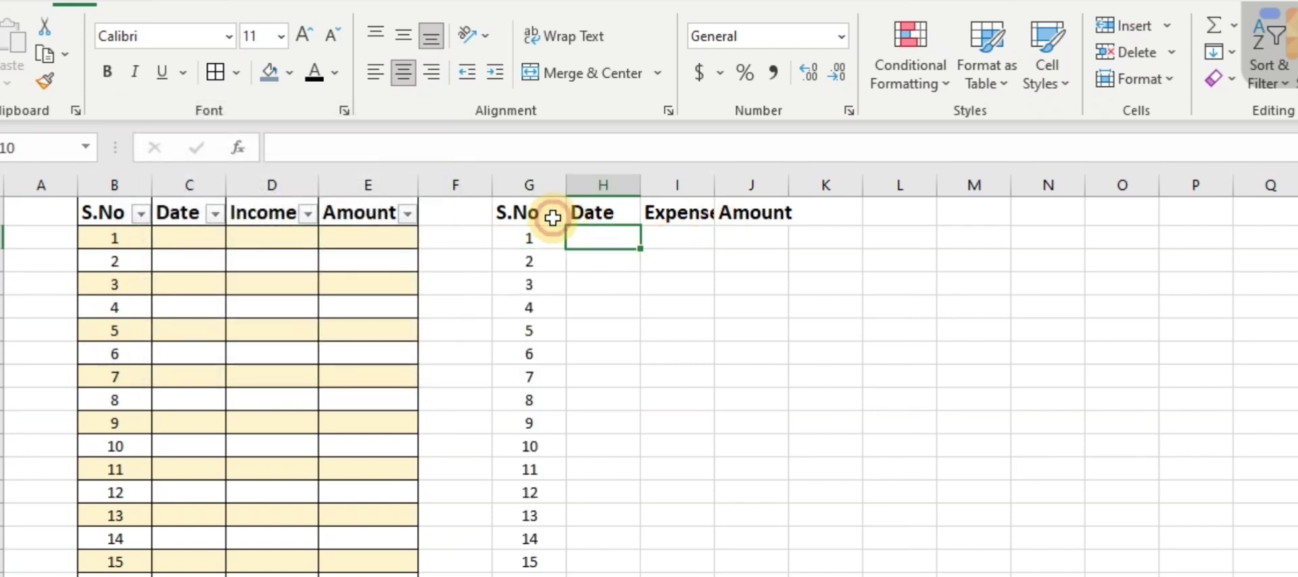
pyautogui.moveTo(546, 216); pyautogui.dragTo(777, 215)
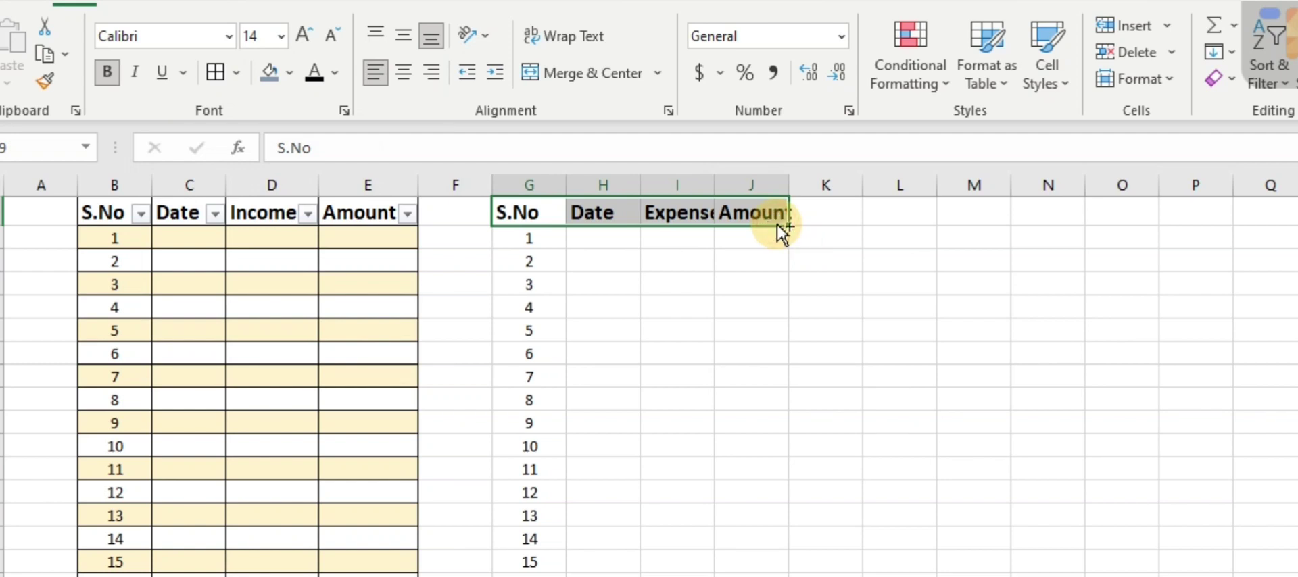
pyautogui.hotkey('ctrl', 'shift', 'Down')
pyautogui.hotkey('ctrl', 'q')
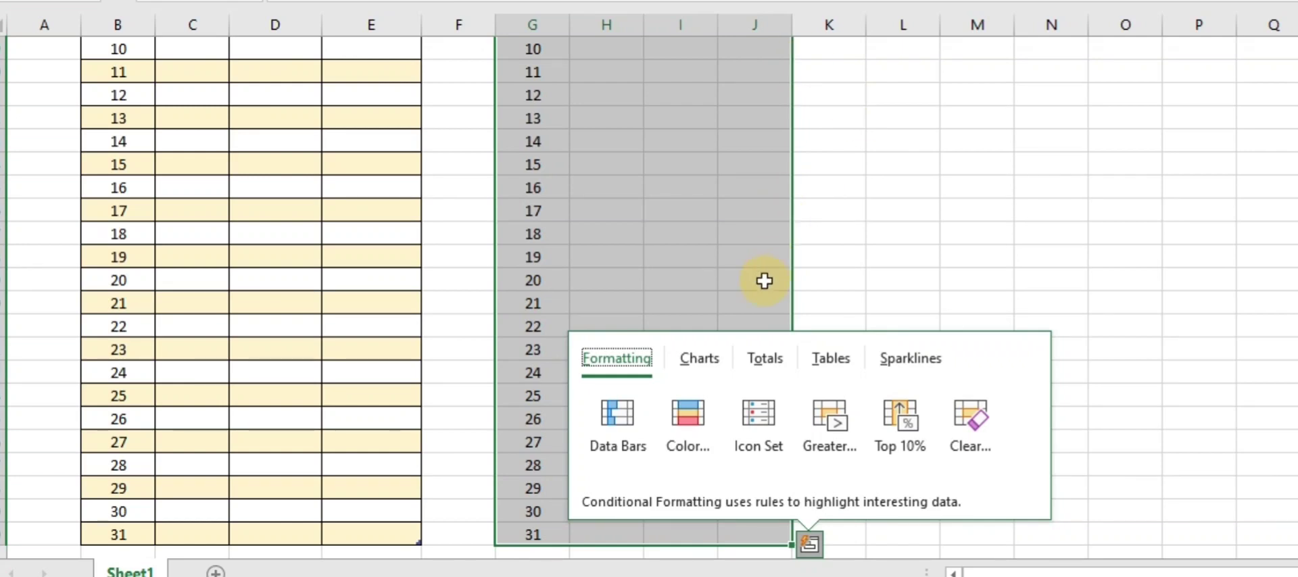
pyautogui.click(829, 361)
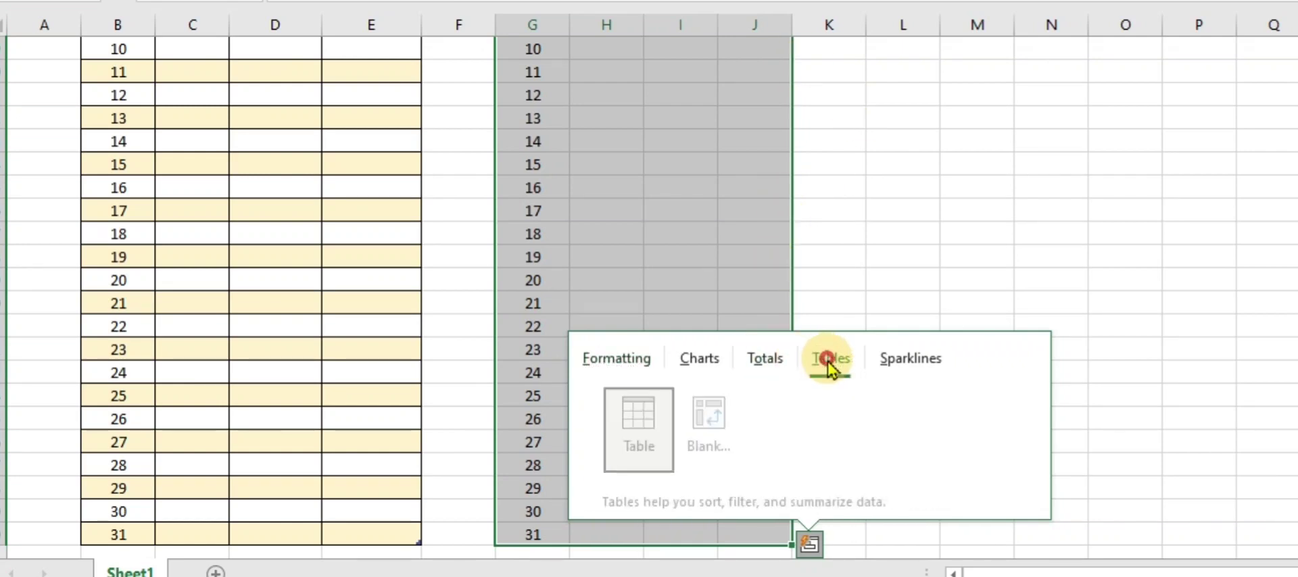
# Convert the expense range into a banded table via Quick Analysis
pyautogui.click(630, 418)
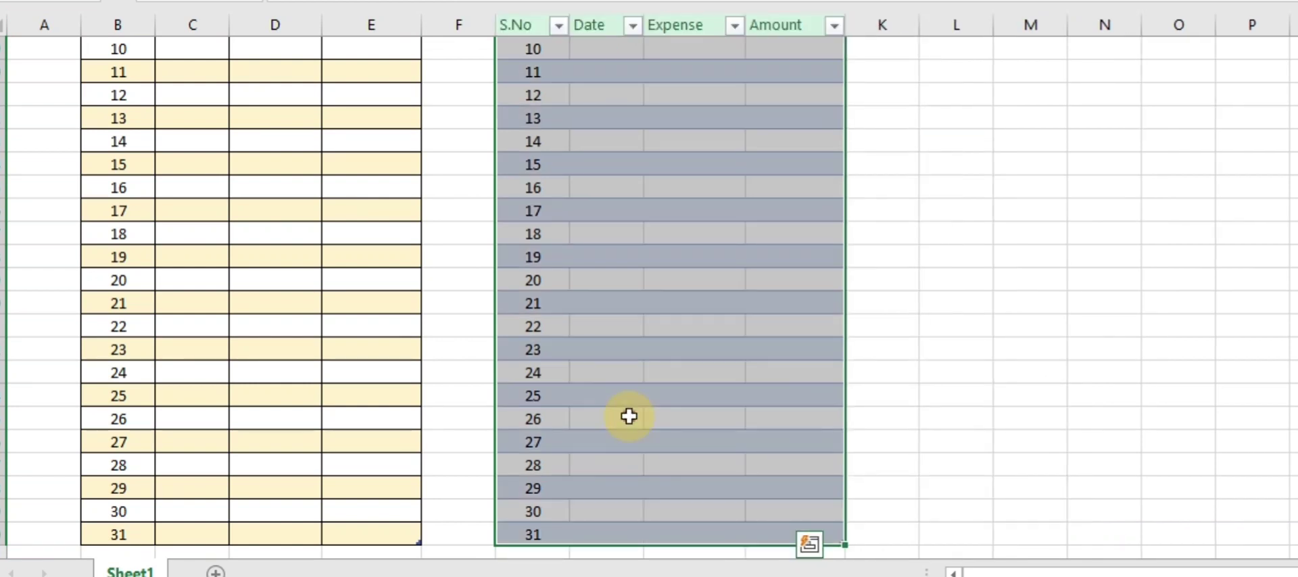
pyautogui.scroll(5, 677, 522)
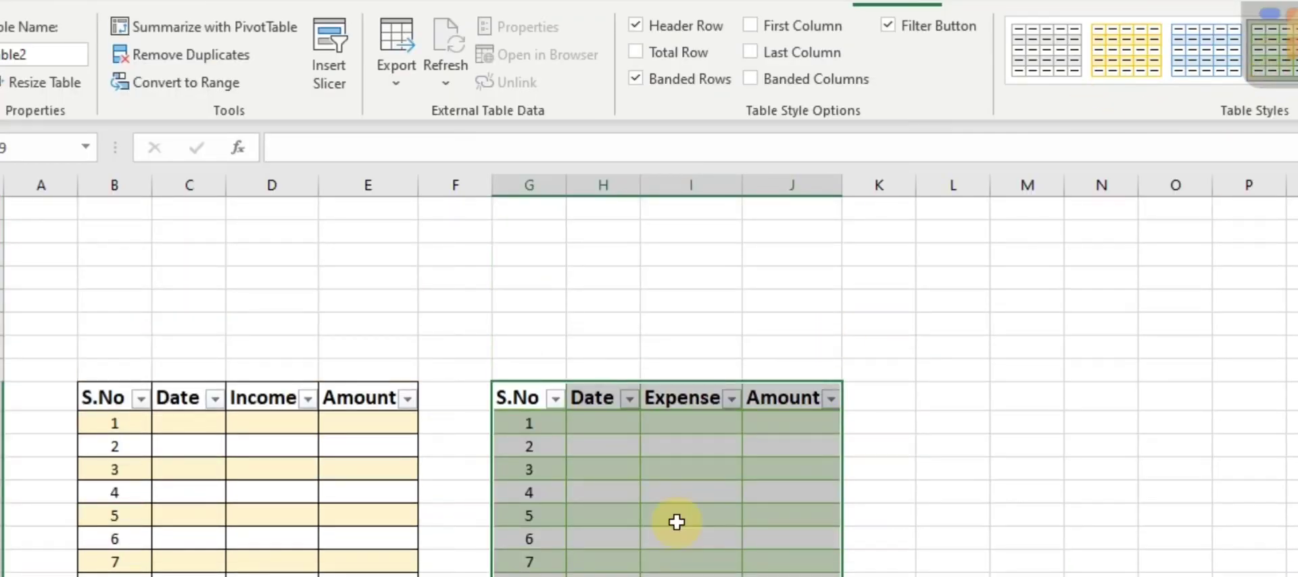
pyautogui.click(115, 267)
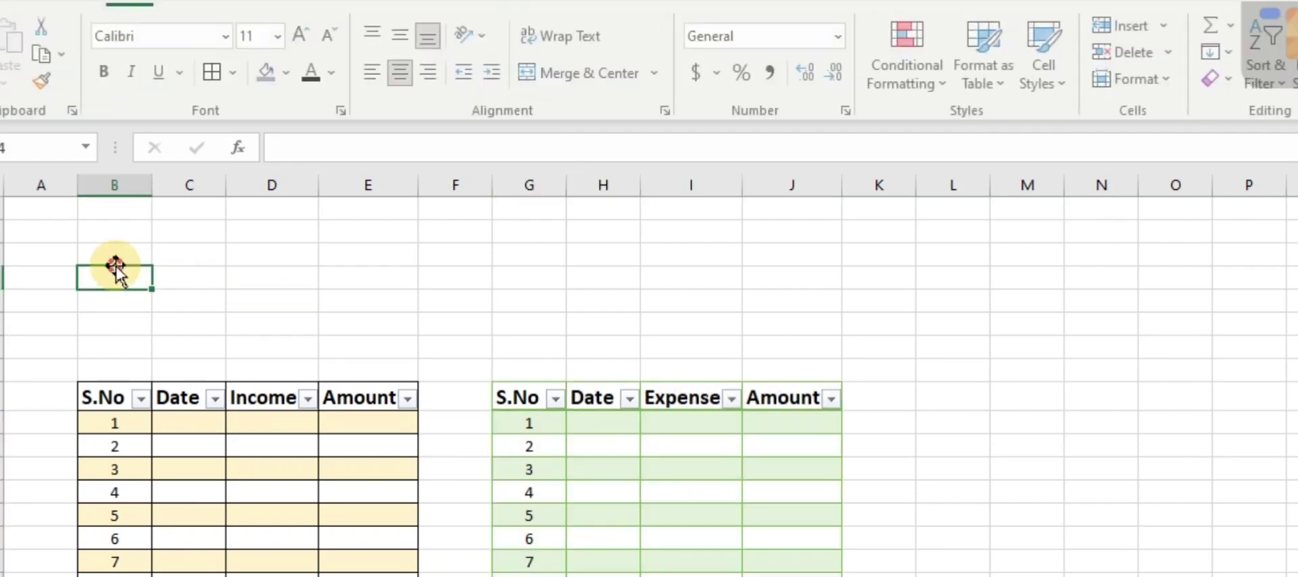
# Widen columns B:E and G:J, then narrow both S.No columns and gap column F
pyautogui.moveTo(115, 184); pyautogui.dragTo(357, 216)
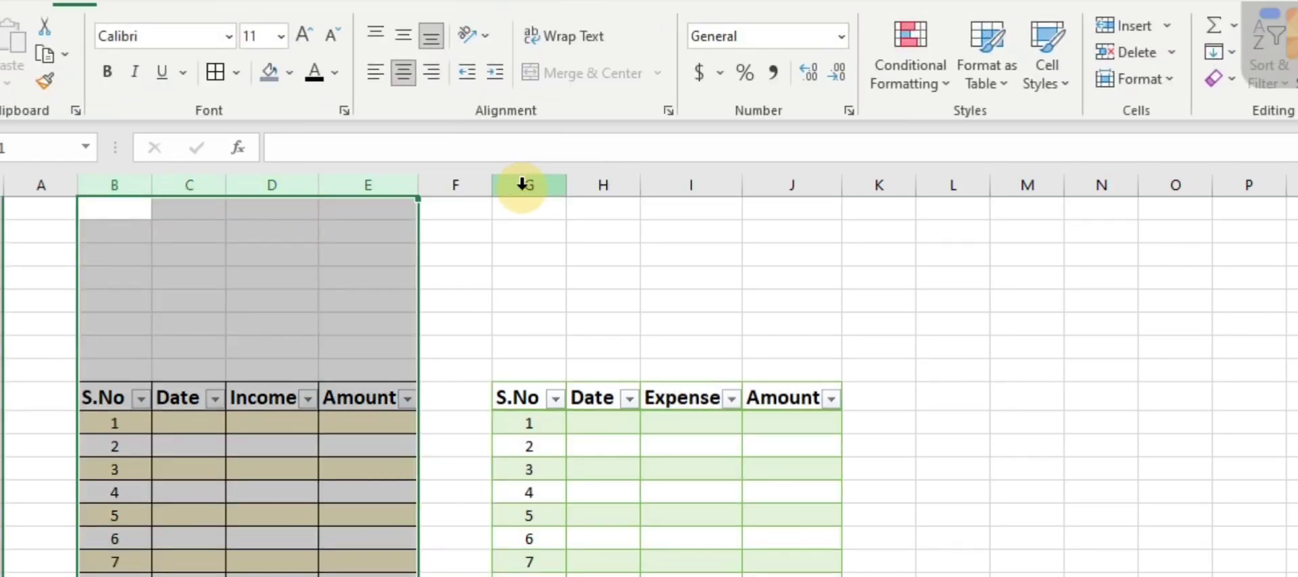
pyautogui.keyDown('ctrl'); pyautogui.moveTo(522, 184); pyautogui.dragTo(862, 181); pyautogui.keyUp('ctrl')
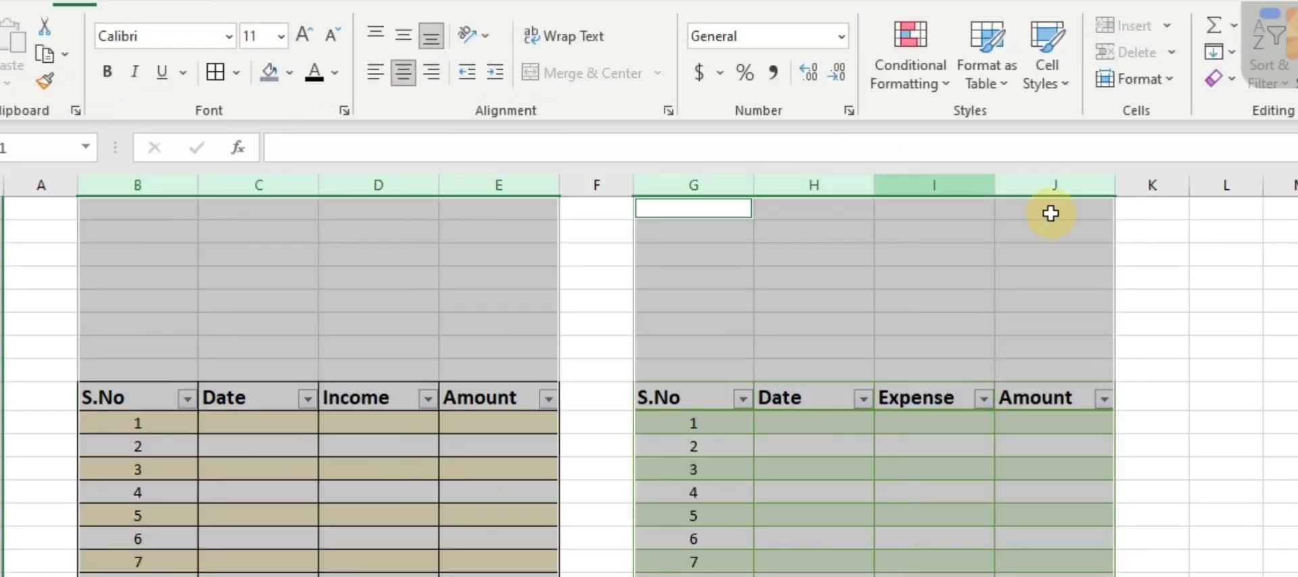
pyautogui.click(737, 184)
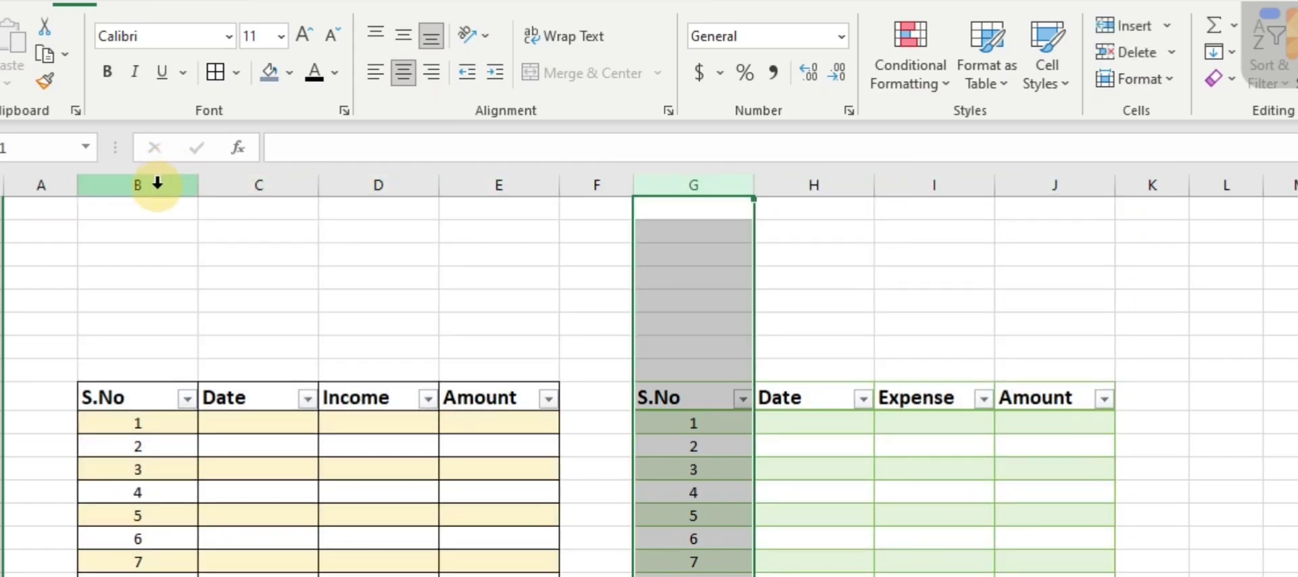
pyautogui.keyDown('ctrl'); pyautogui.click(157, 183); pyautogui.keyUp('ctrl')
pyautogui.moveTo(753, 183); pyautogui.dragTo(707, 200)
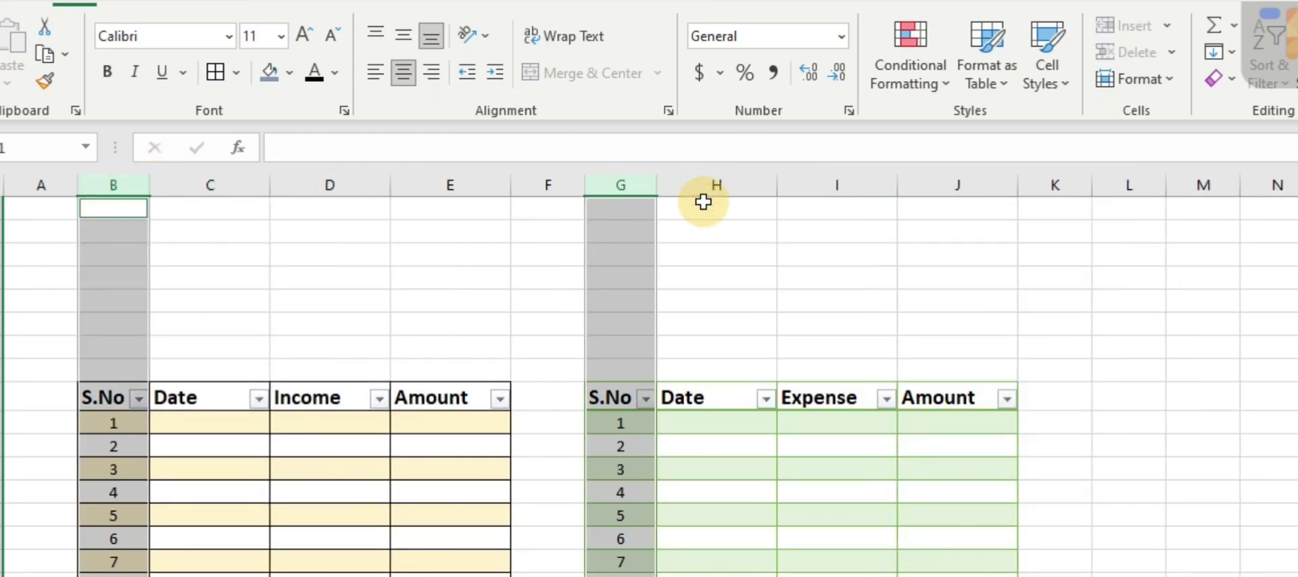
pyautogui.click(547, 206)
pyautogui.moveTo(585, 185); pyautogui.dragTo(555, 194)
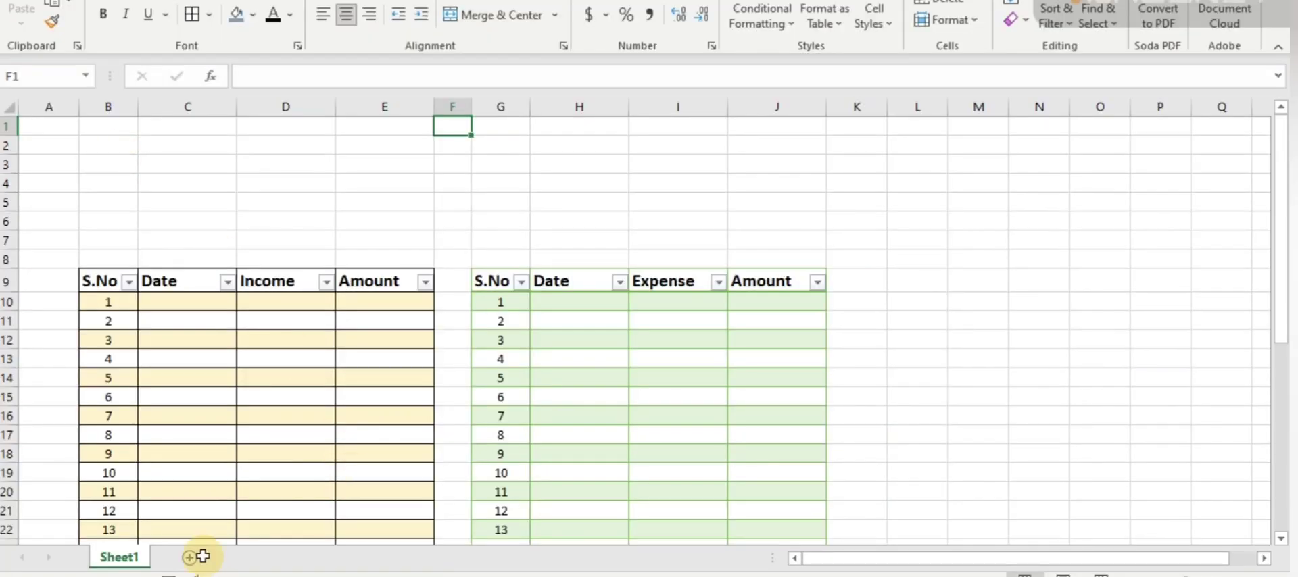
# Add Sheet2 with headings Income, Expense, Total Profit, Total Loss in C3:F3, autofitting column E
pyautogui.click(194, 554)
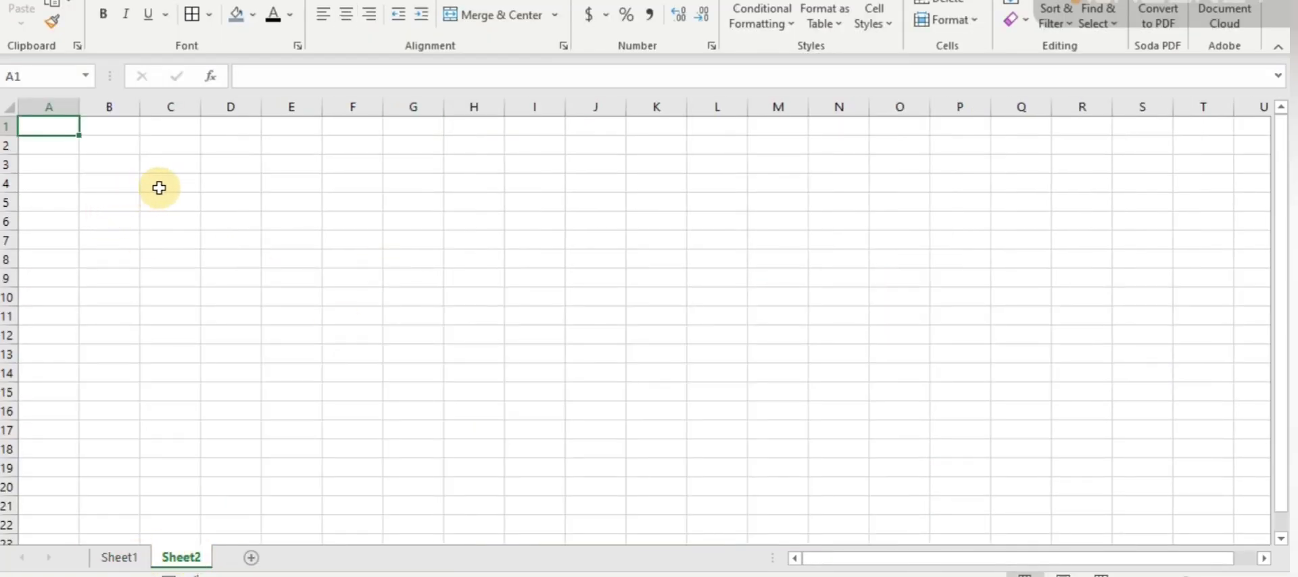
pyautogui.click(153, 162)
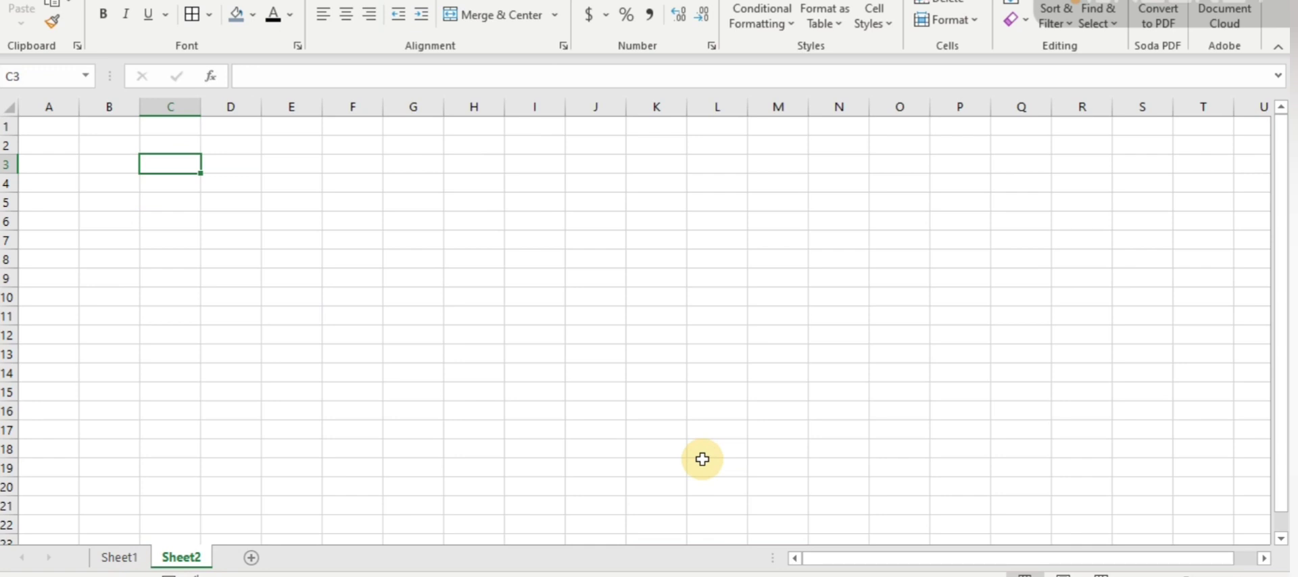
pyautogui.write('Income')
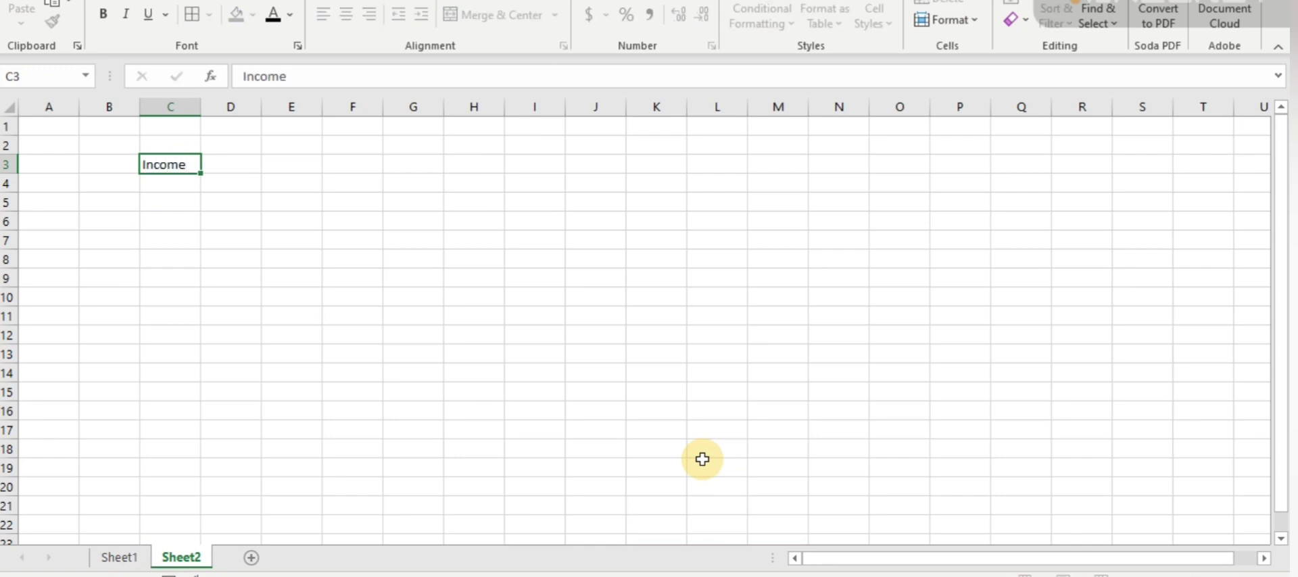
pyautogui.press('Tab')
pyautogui.write('E')
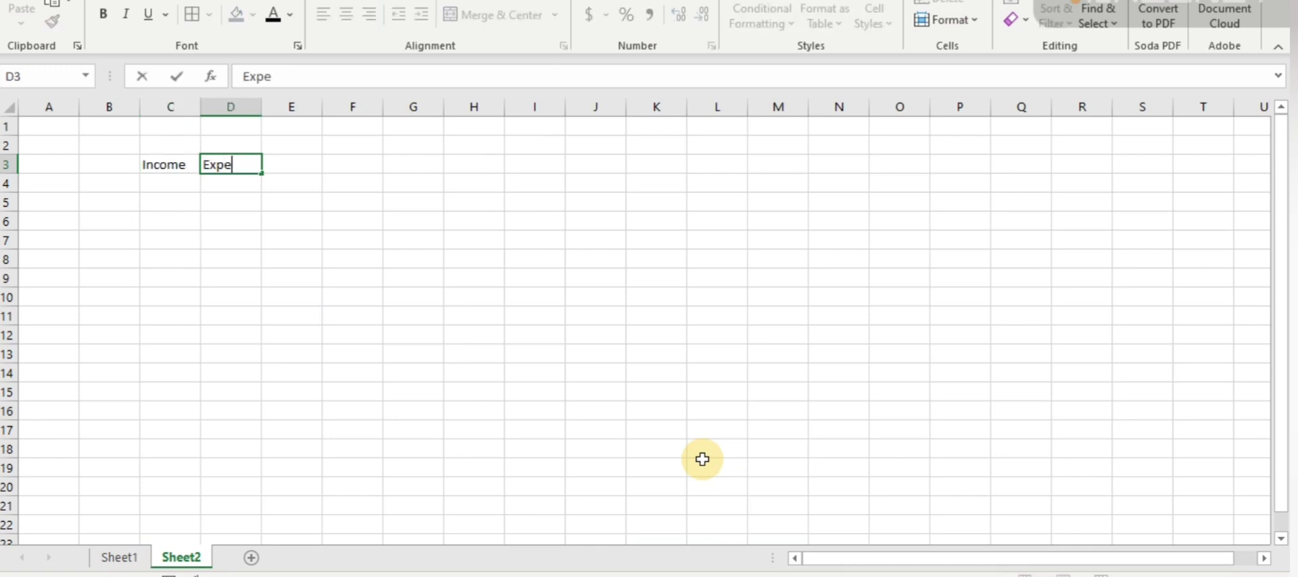
pyautogui.press('Tab')
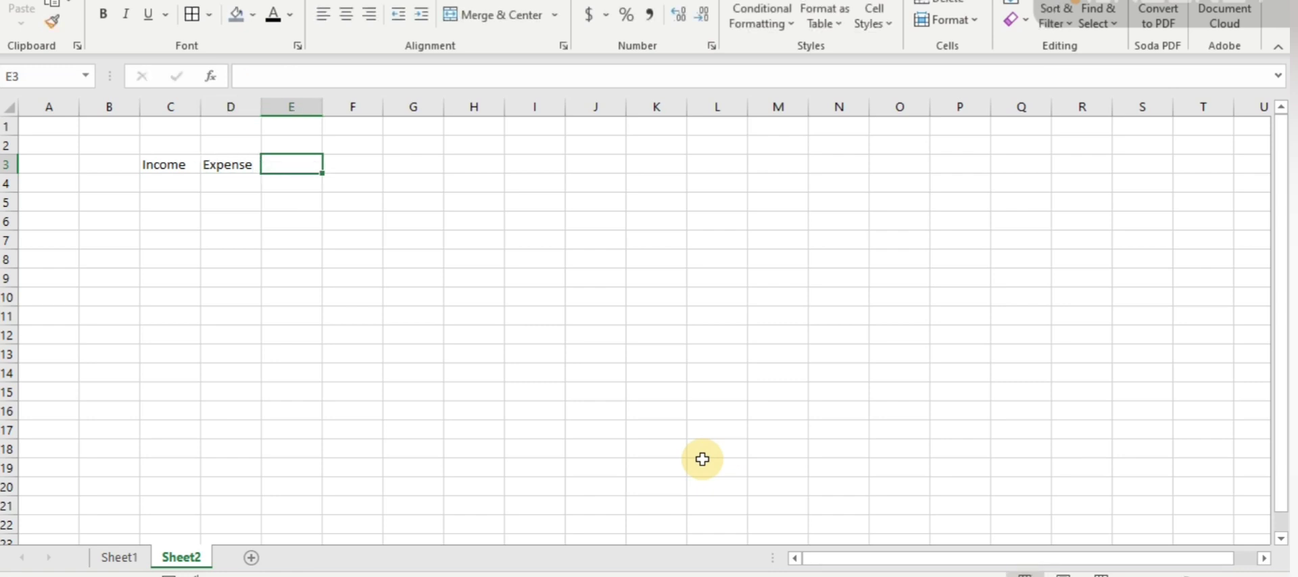
pyautogui.write('Total Profit')
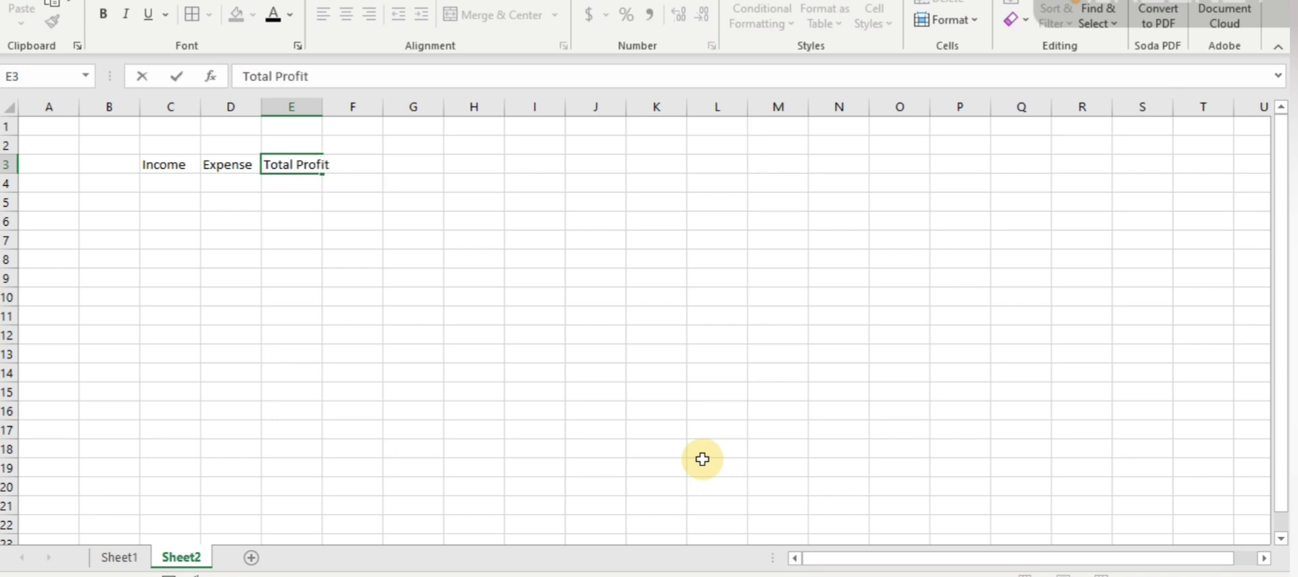
pyautogui.press('Tab')
pyautogui.write('To')
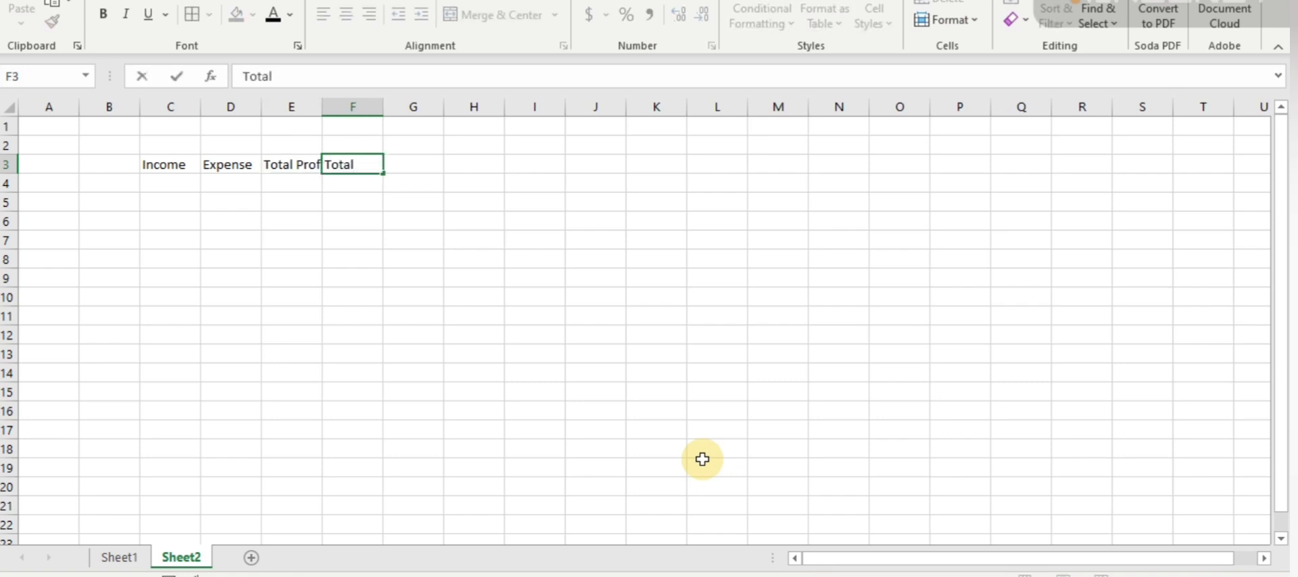
pyautogui.write('Loss')
pyautogui.press('Return')
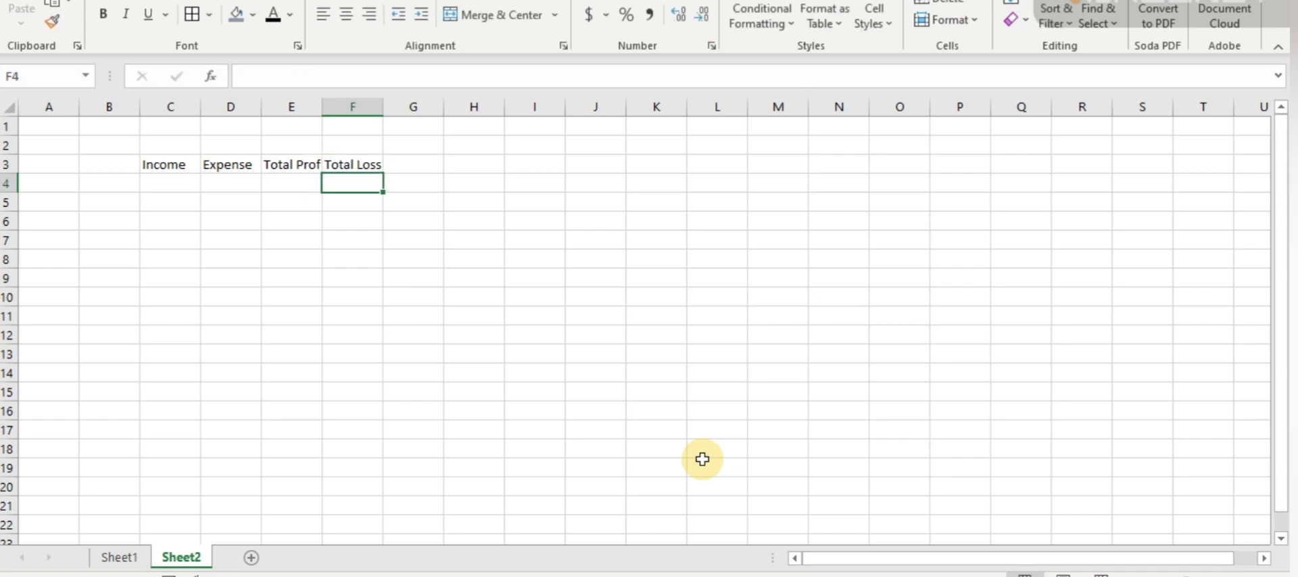
pyautogui.doubleClick(323, 107)
# Make C3:F4 a table with headers in the dark black style
pyautogui.moveTo(192, 172); pyautogui.dragTo(359, 181)
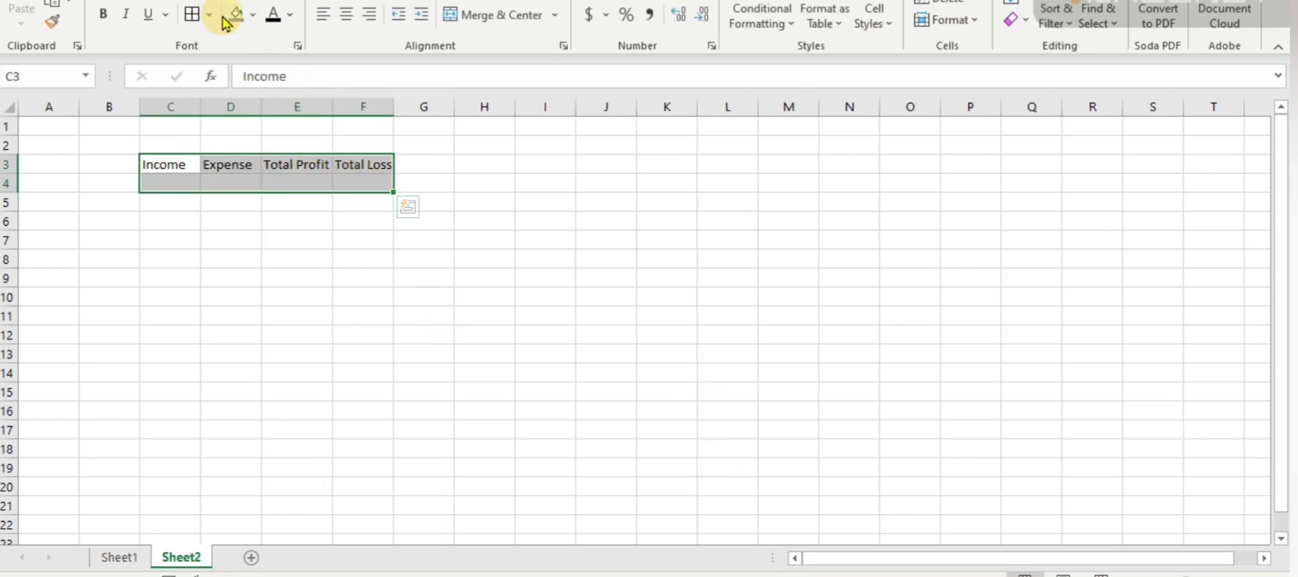
pyautogui.hotkey('ctrl', 't')
pyautogui.click(180, 169)
pyautogui.click(227, 205)
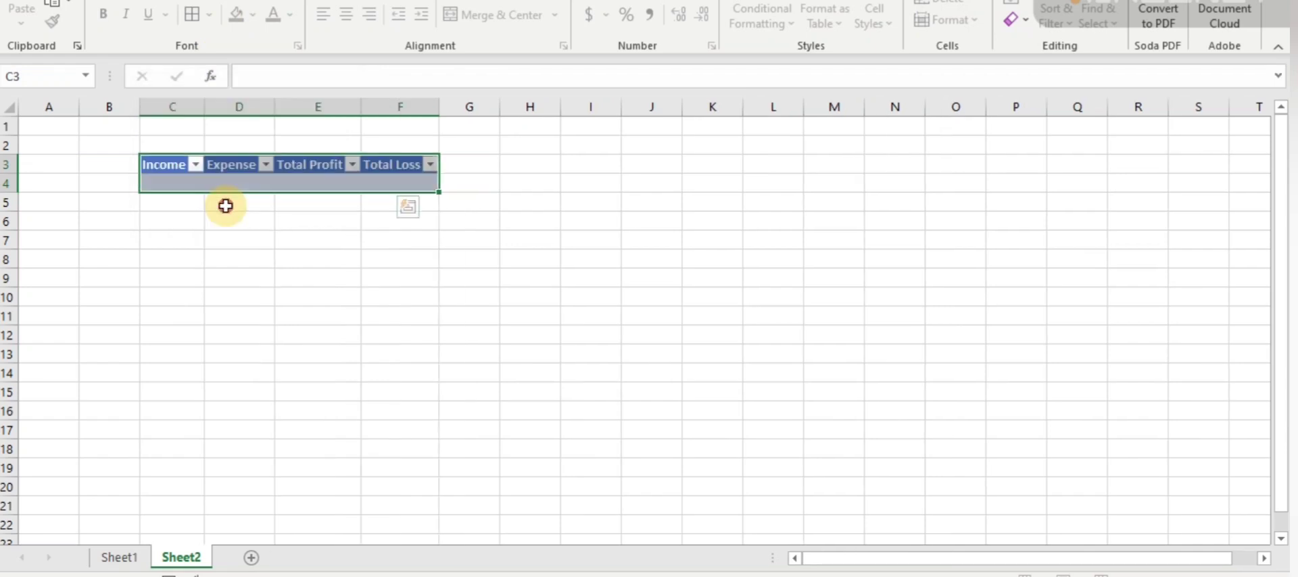
pyautogui.click(1136, 9)
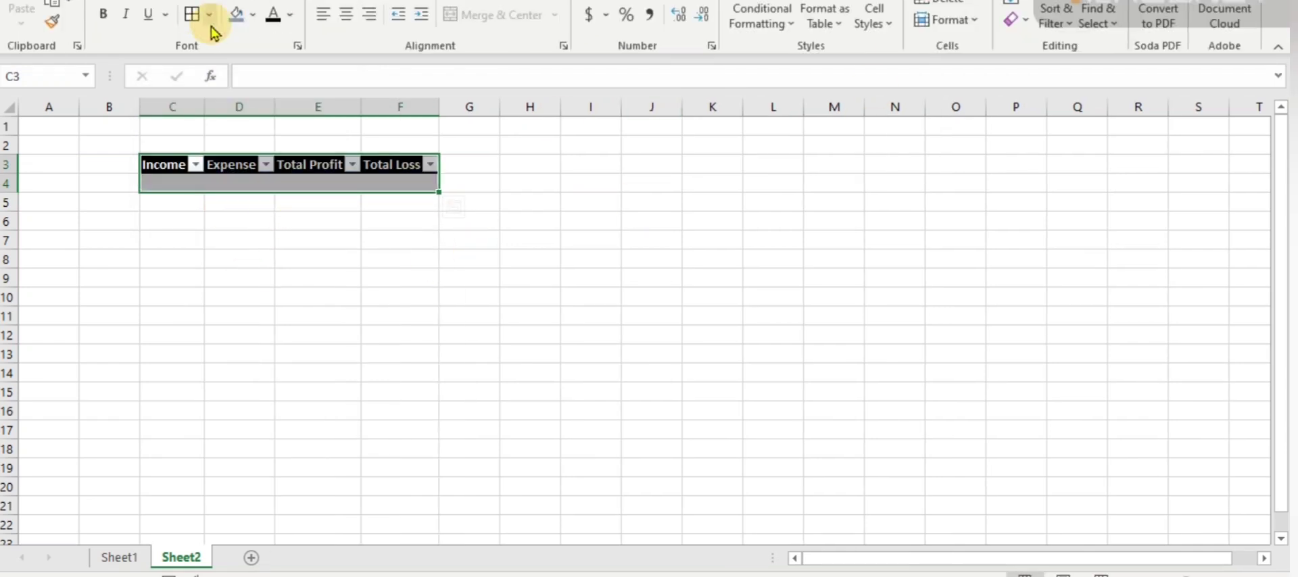
# Add outline and inside borders to the table through Format Cells
pyautogui.hotkey('ctrl', '1')
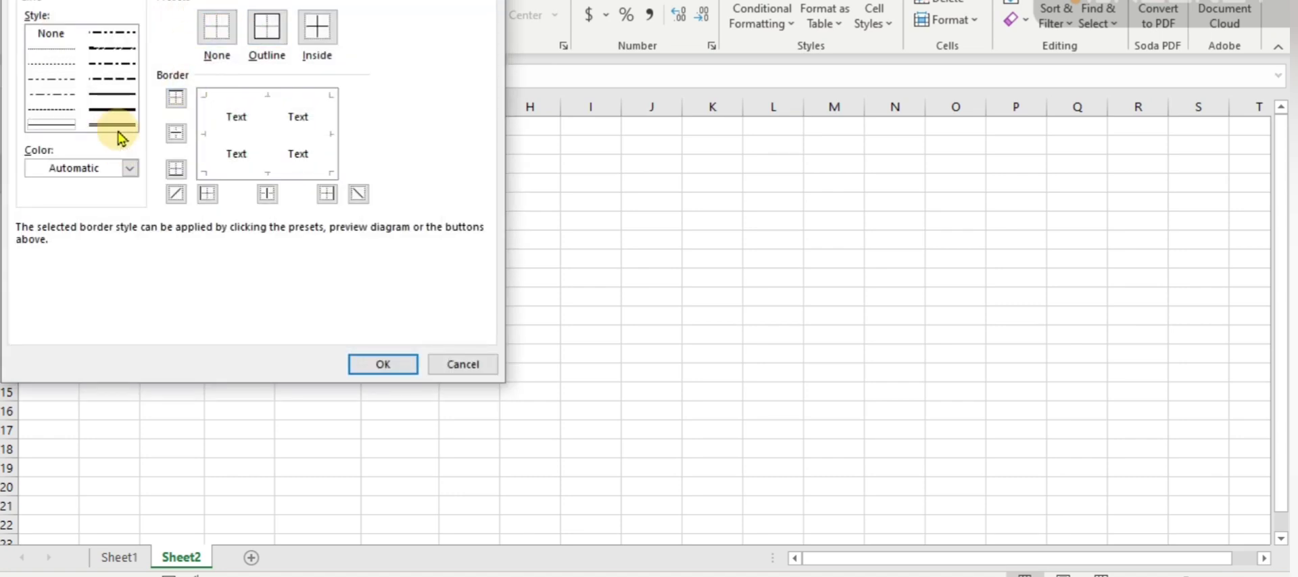
pyautogui.click(266, 30)
pyautogui.click(396, 378)
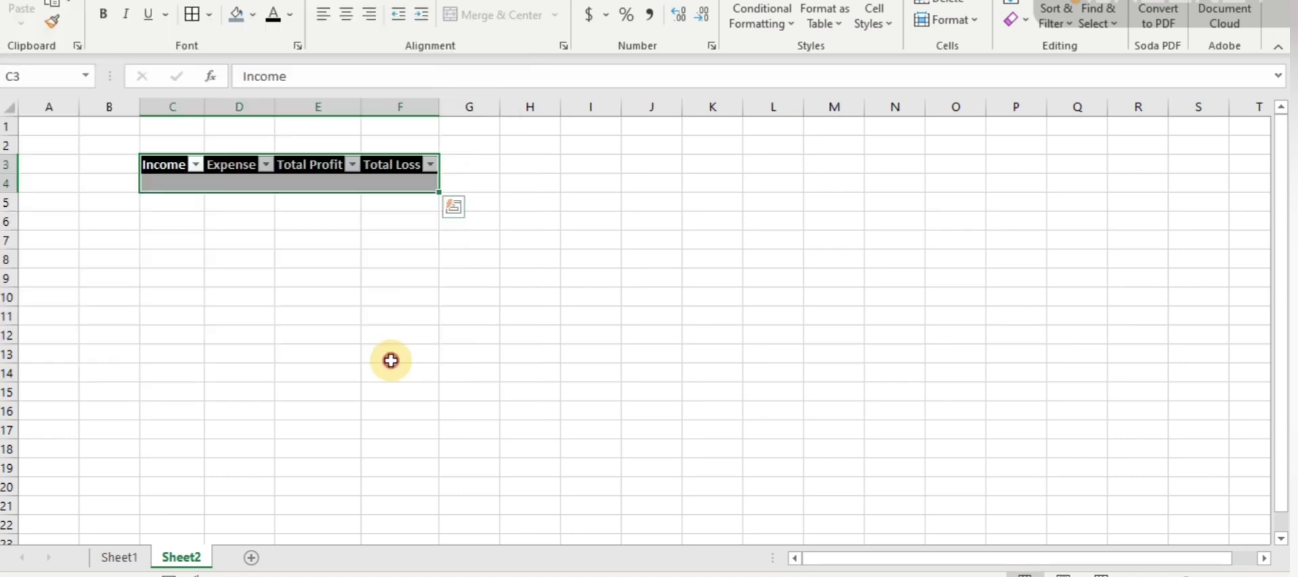
pyautogui.click(194, 20)
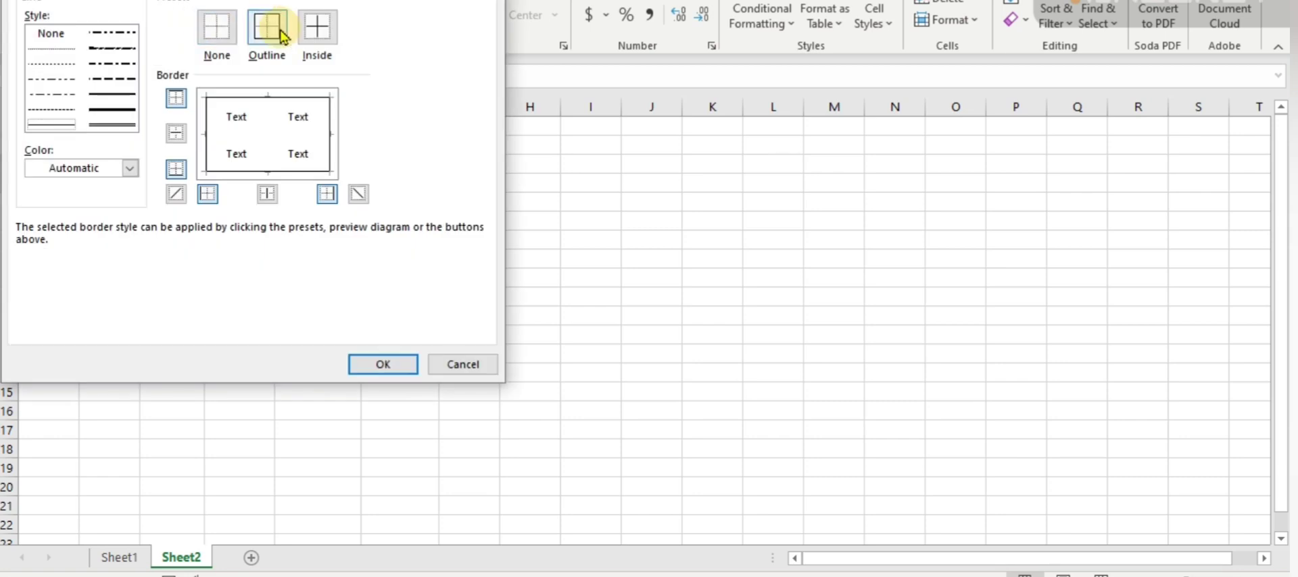
pyautogui.click(313, 24)
pyautogui.click(376, 365)
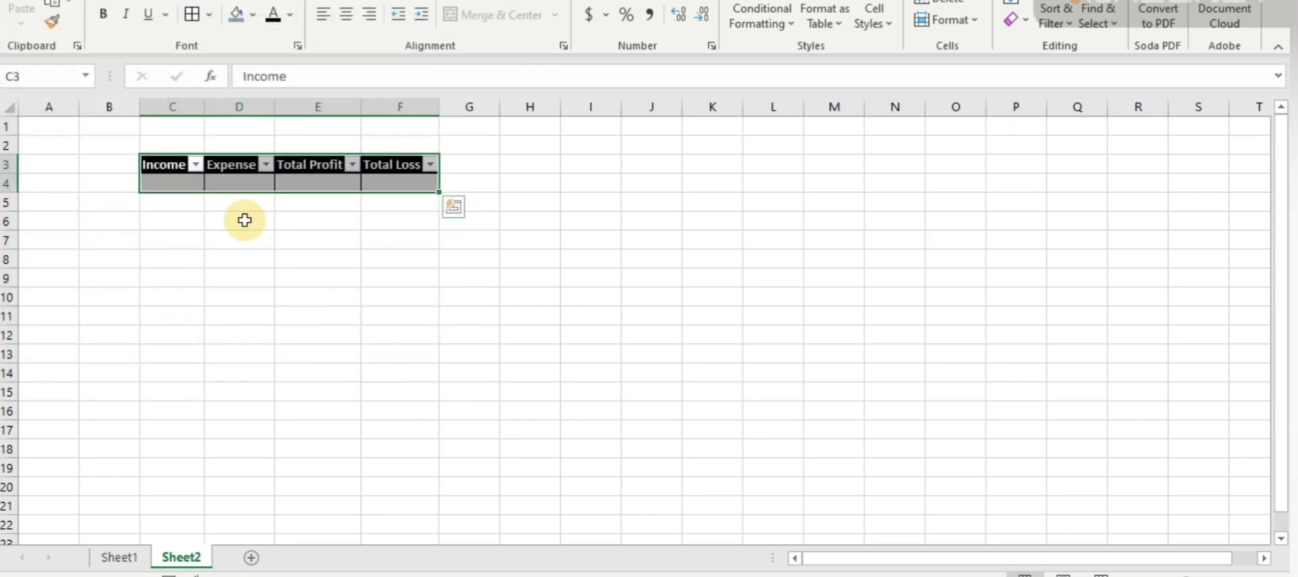
# Enlarge the table font, widen columns C through F, and make row 4 taller
pyautogui.hotkey('ctrl', 'shift', '.')
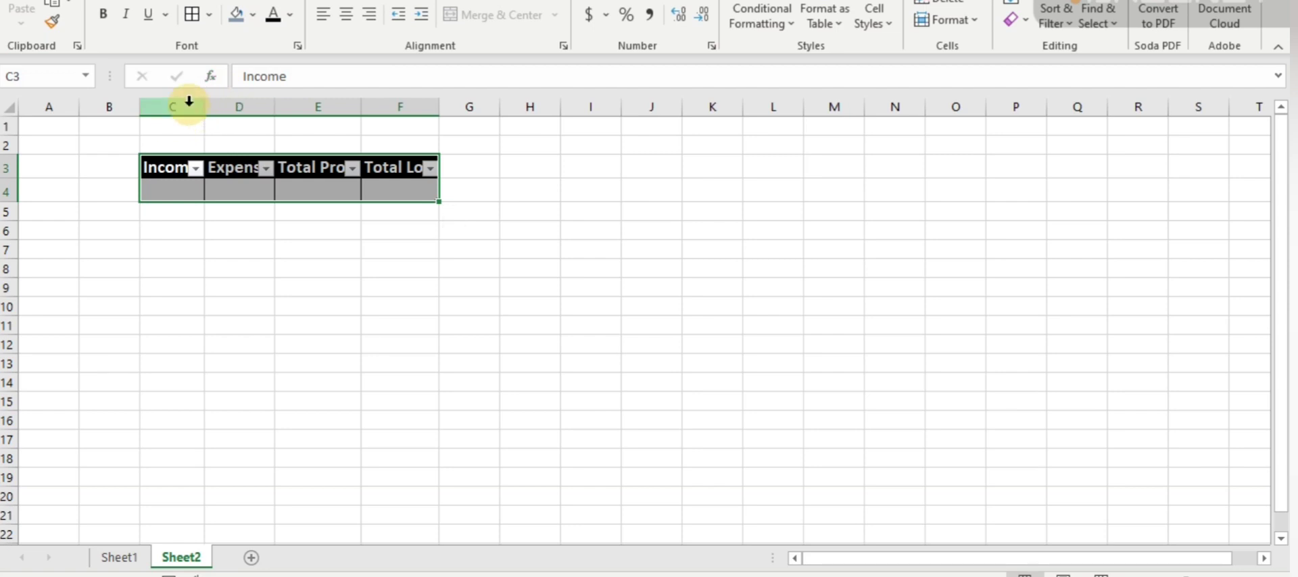
pyautogui.moveTo(191, 106); pyautogui.dragTo(472, 106)
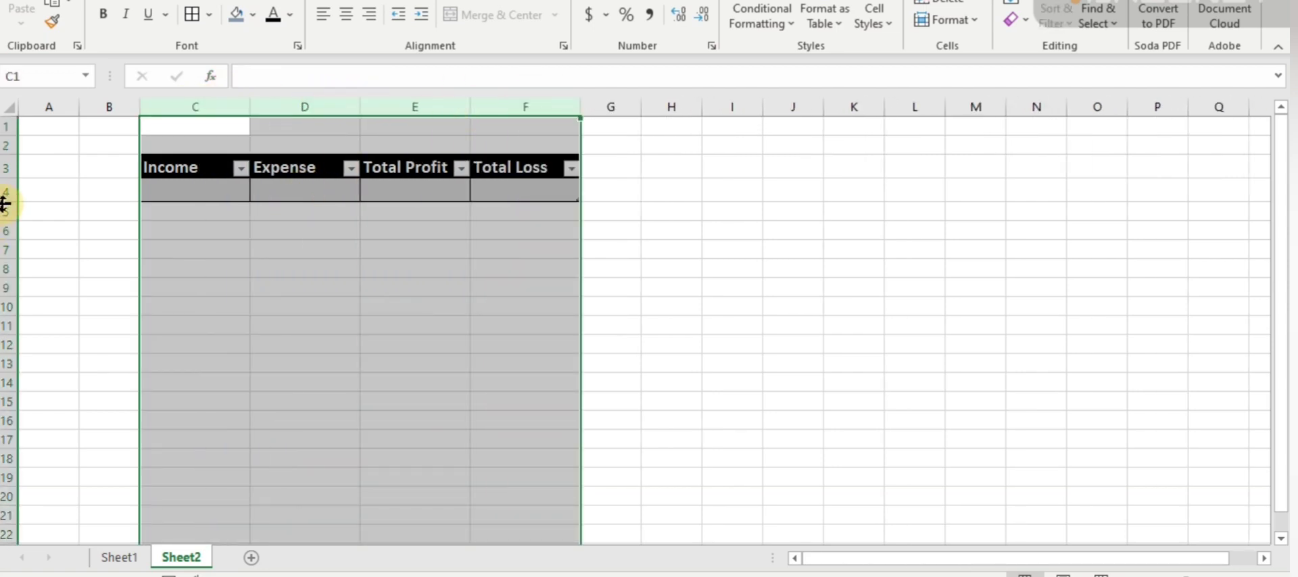
pyautogui.moveTo(8, 202); pyautogui.dragTo(8, 215)
pyautogui.click(189, 197)
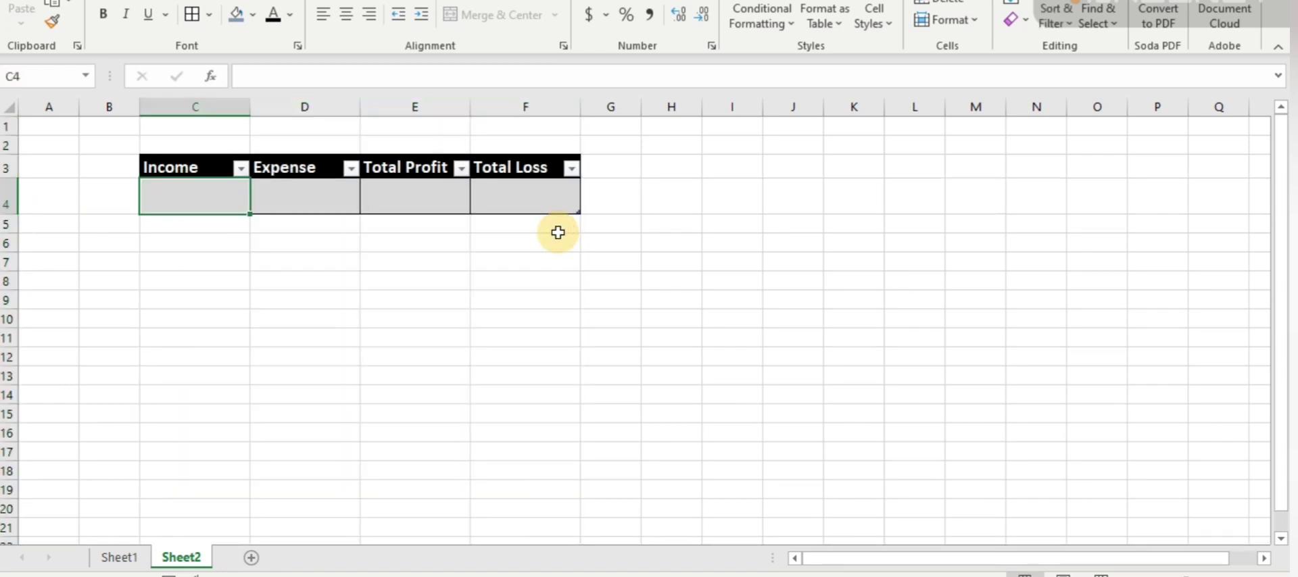
# Enter =SUM(Table1[Amount]) in C4 to total Sheet1's income amounts
pyautogui.write('=')
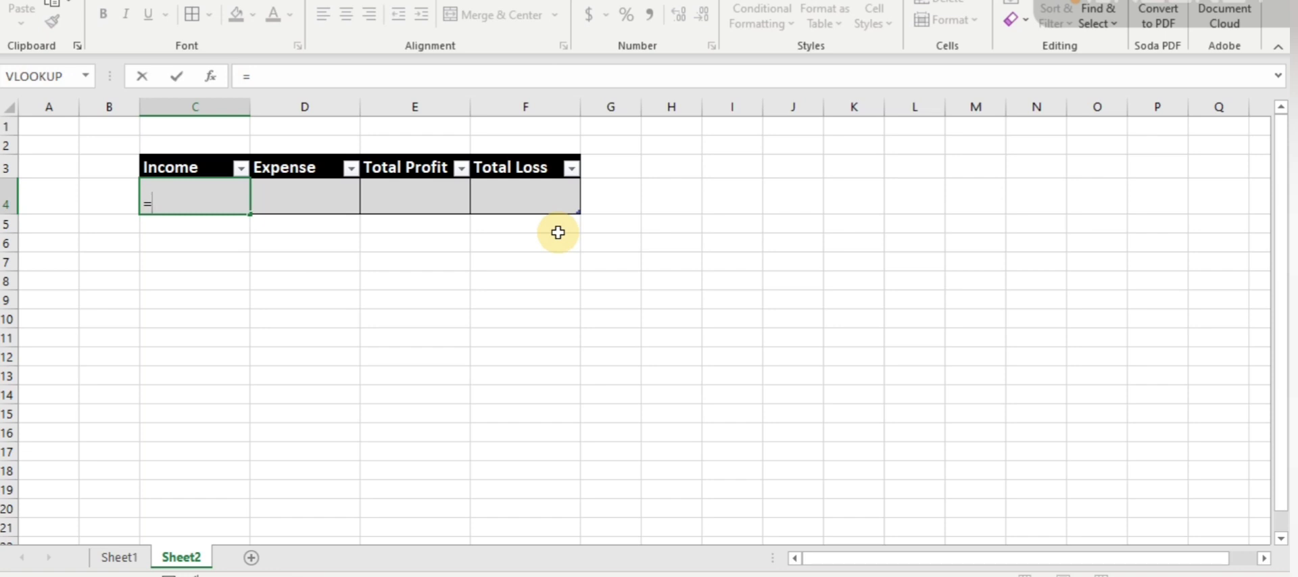
pyautogui.write('sum(')
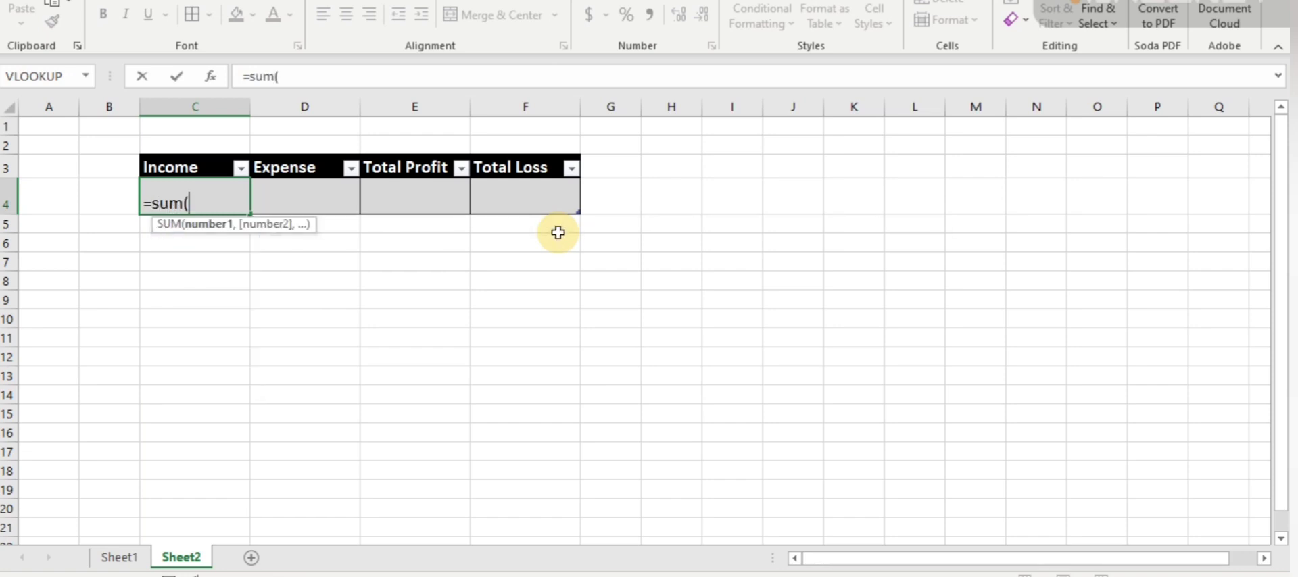
pyautogui.click(120, 558)
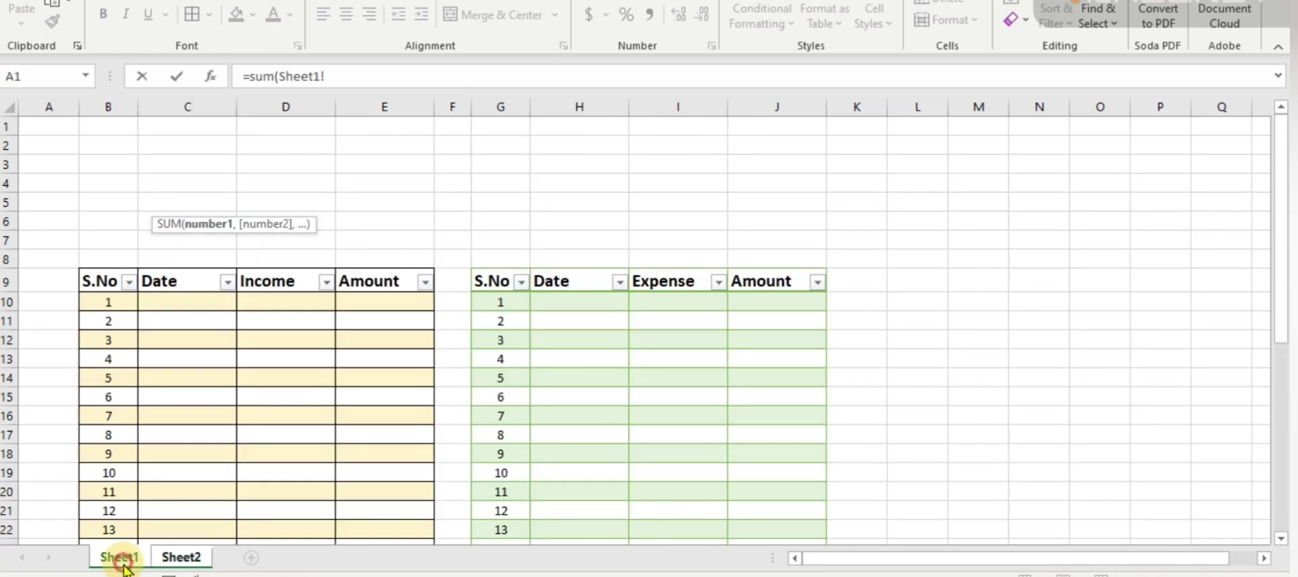
pyautogui.click(399, 297)
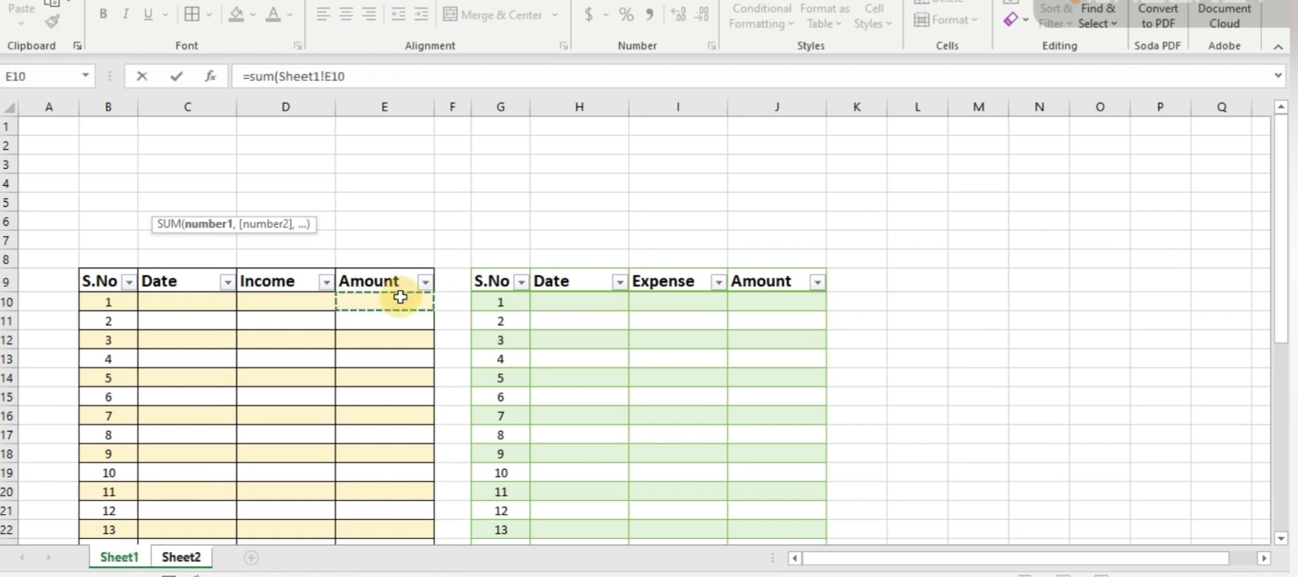
pyautogui.hotkey('ctrl', 'shift', 'Down')
pyautogui.press('Return')
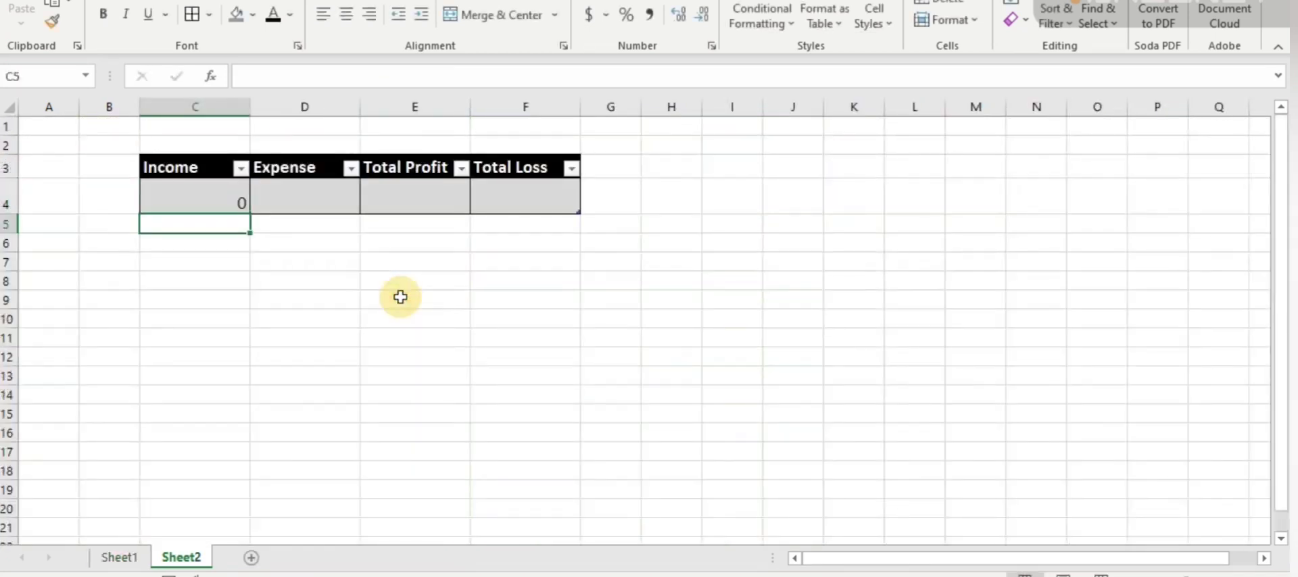
# Enter =SUM(Table2[Amount]) in D4 to total Sheet1's expense amounts
pyautogui.click(299, 192)
pyautogui.write('=')
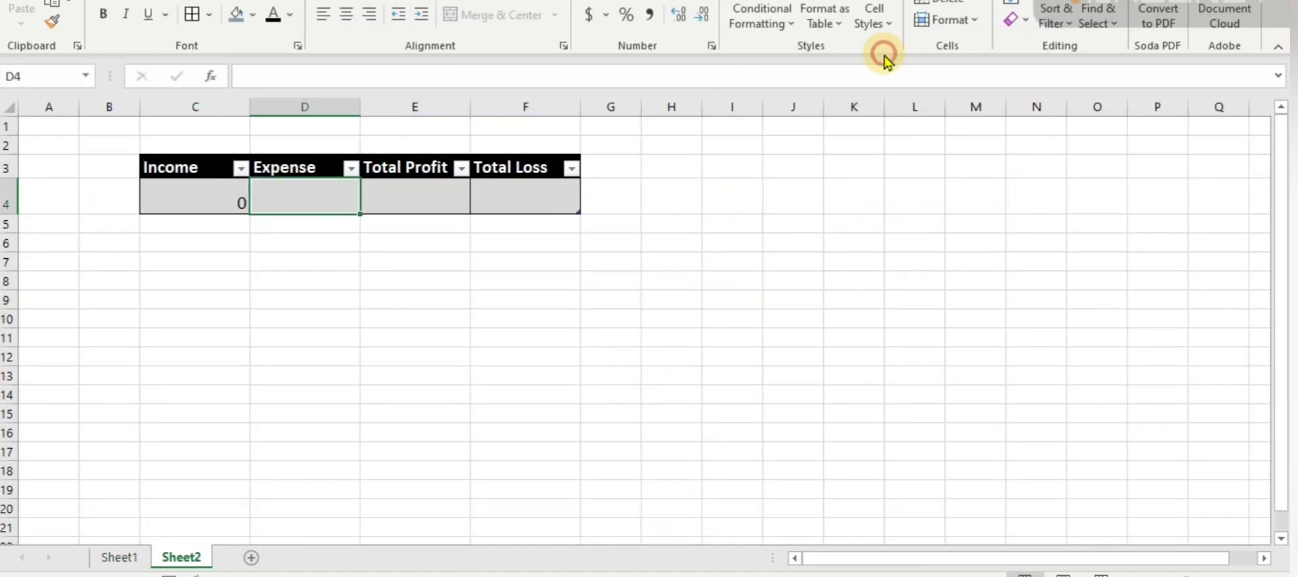
pyautogui.write('sum')
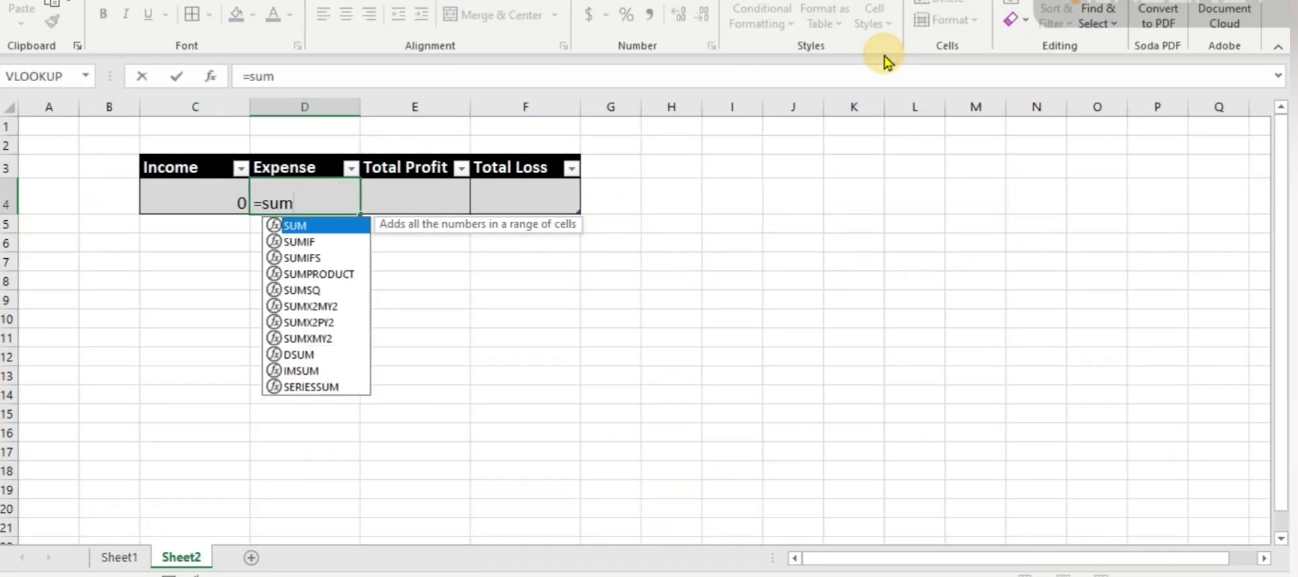
pyautogui.write('(')
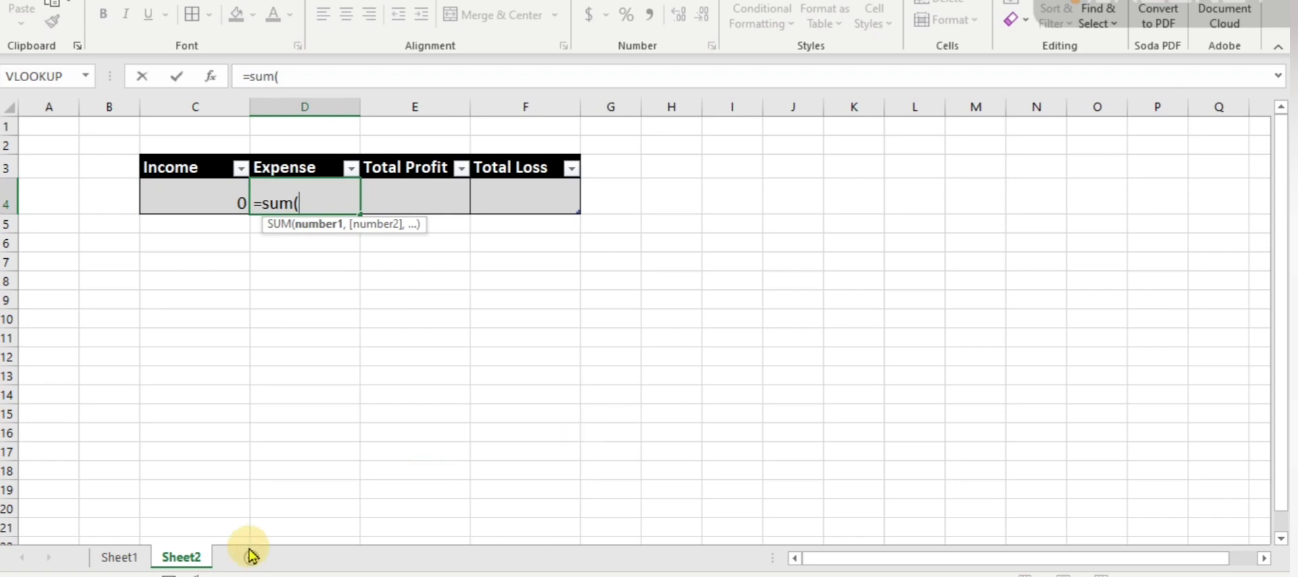
pyautogui.click(122, 564)
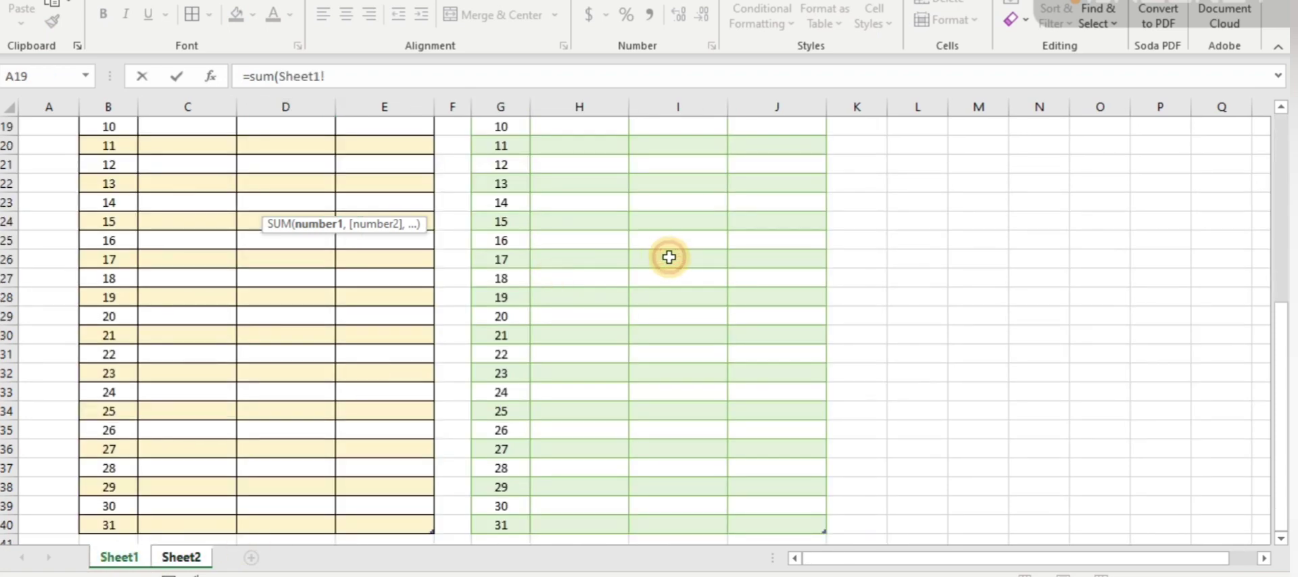
pyautogui.moveTo(1280, 315); pyautogui.dragTo(1282, 162)
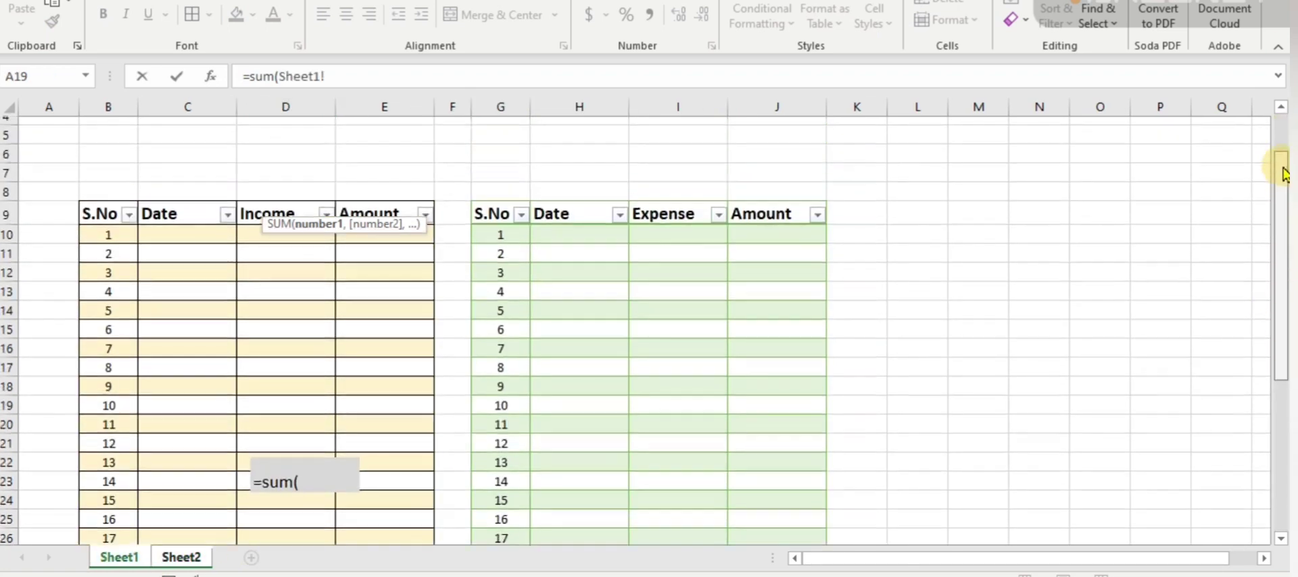
pyautogui.click(689, 244)
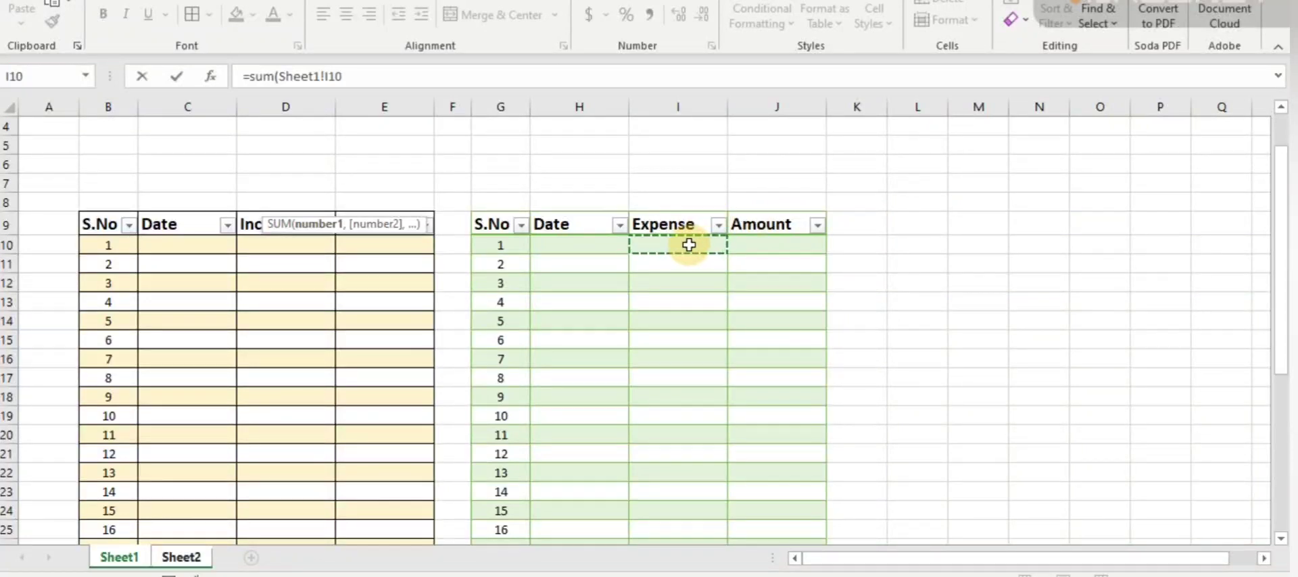
pyautogui.click(759, 244)
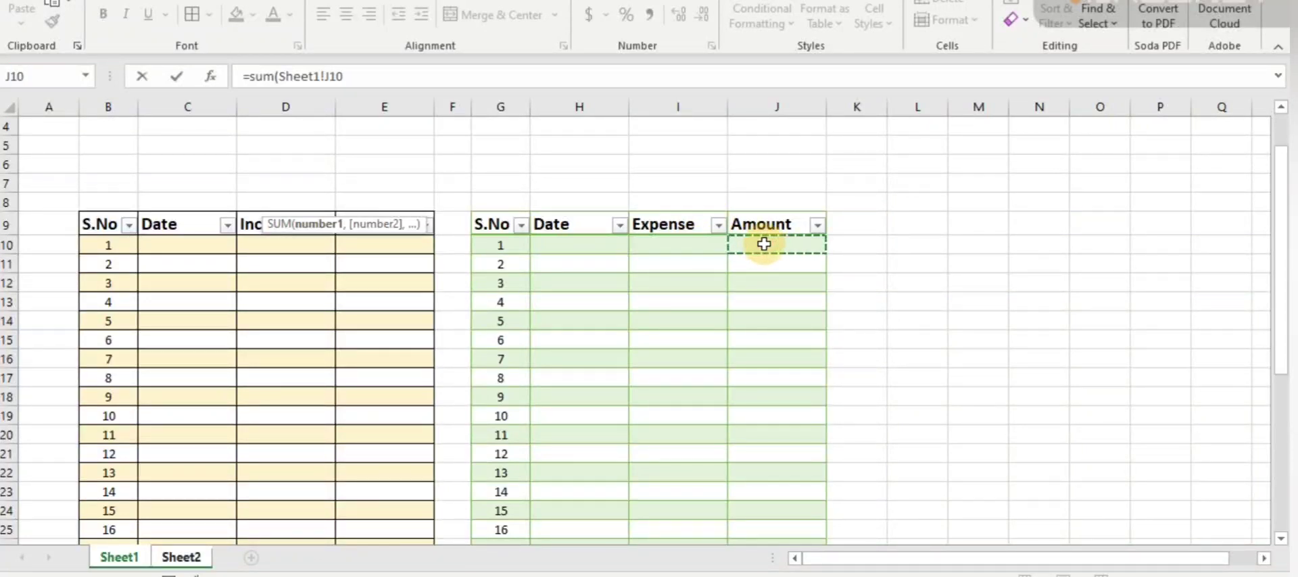
pyautogui.hotkey('ctrl', 'shift', 'Down')
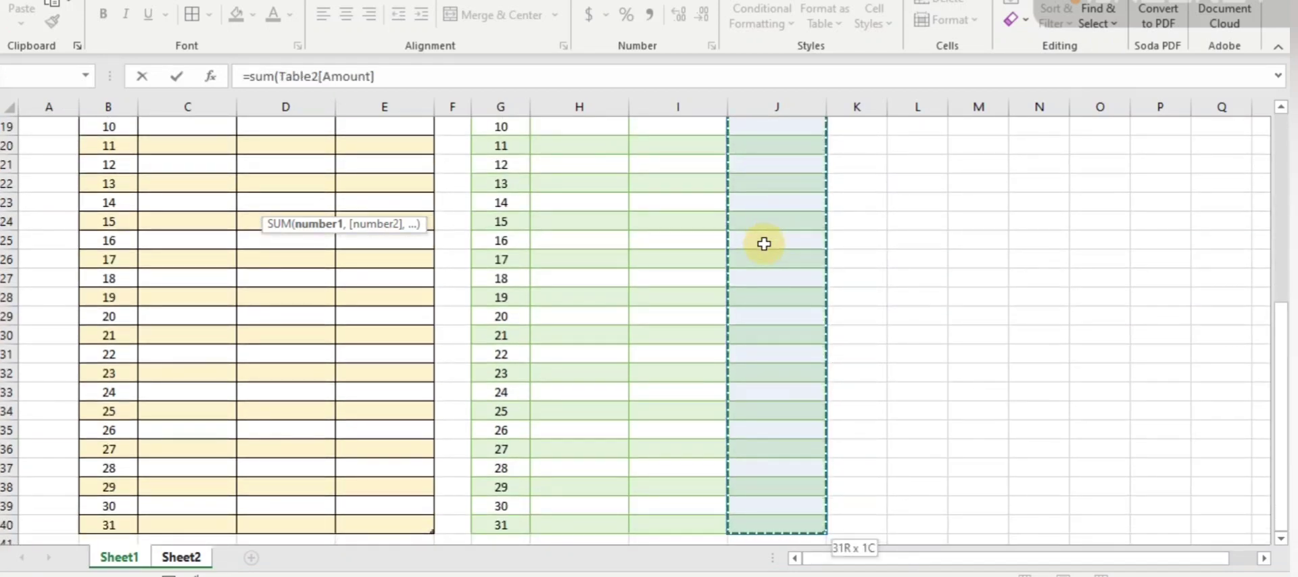
pyautogui.press('Return')
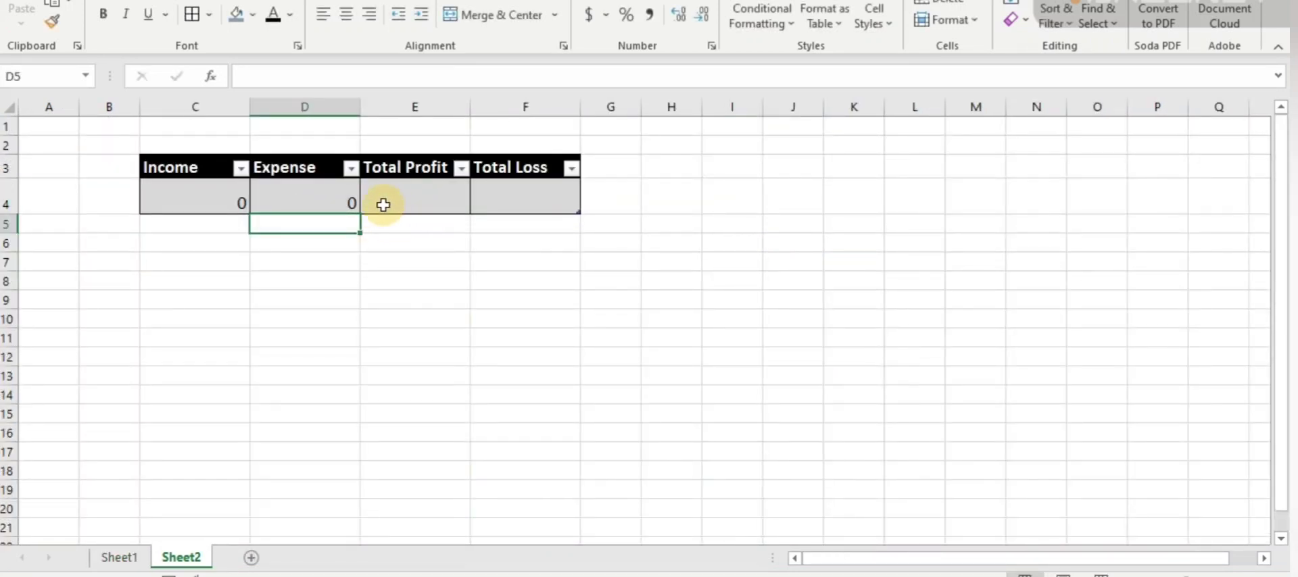
pyautogui.click(392, 203)
# Enter an IF formula in E4 returning Income minus Expense when Income exceeds Expense
pyautogui.write('=')
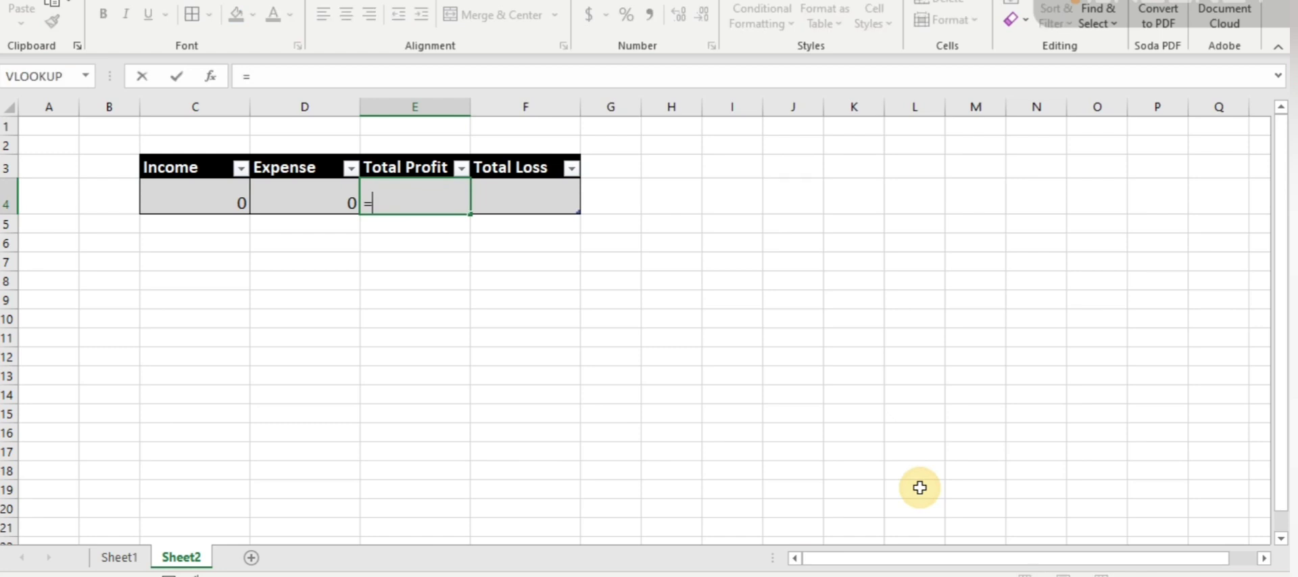
pyautogui.write('if')
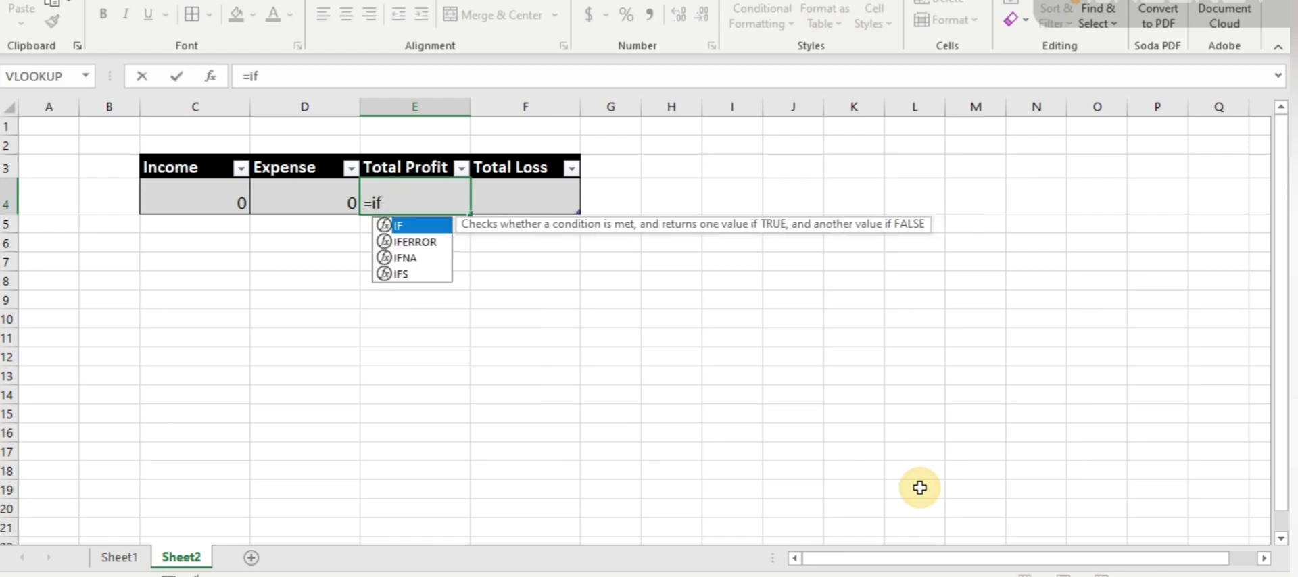
pyautogui.write('(')
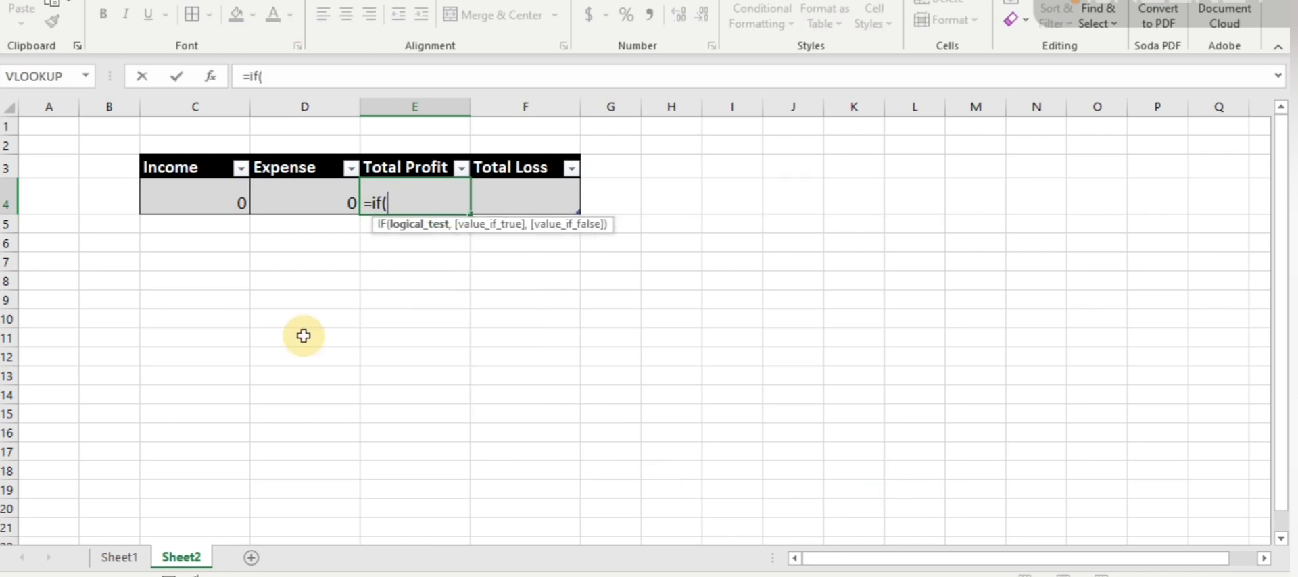
pyautogui.click(206, 203)
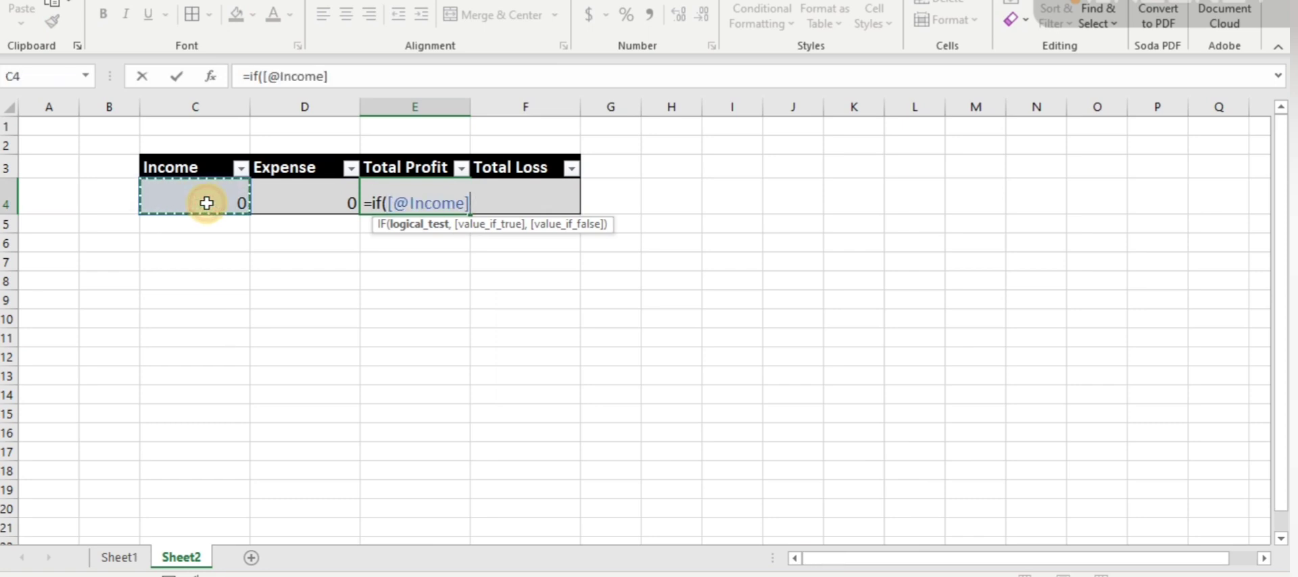
pyautogui.write('.')
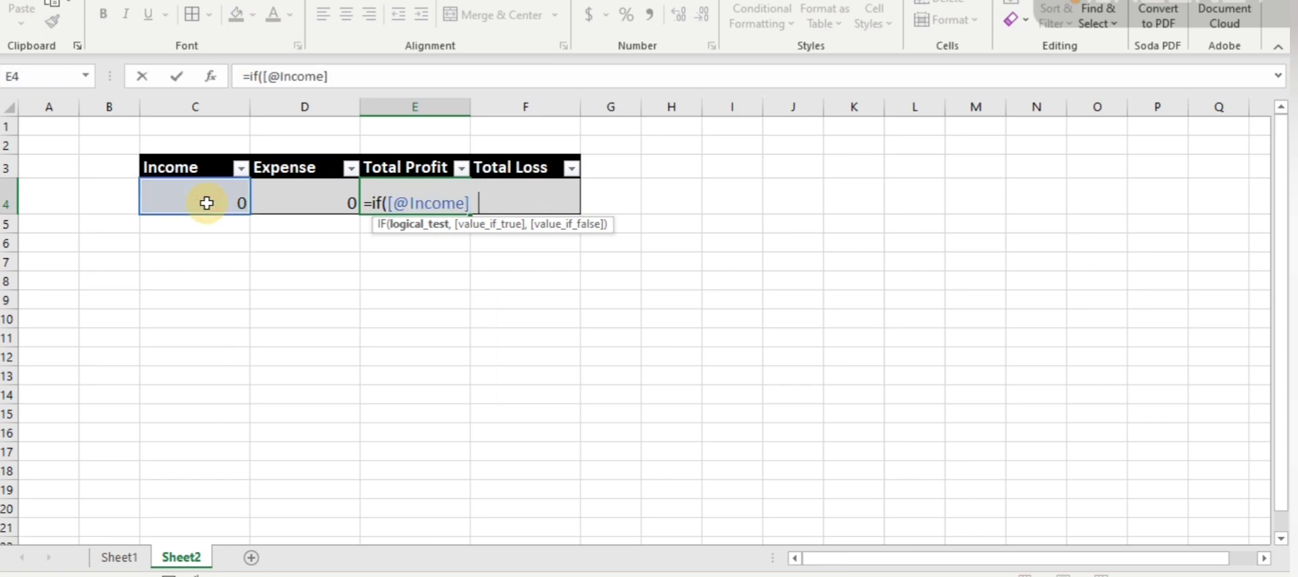
pyautogui.click(300, 203)
pyautogui.write(',')
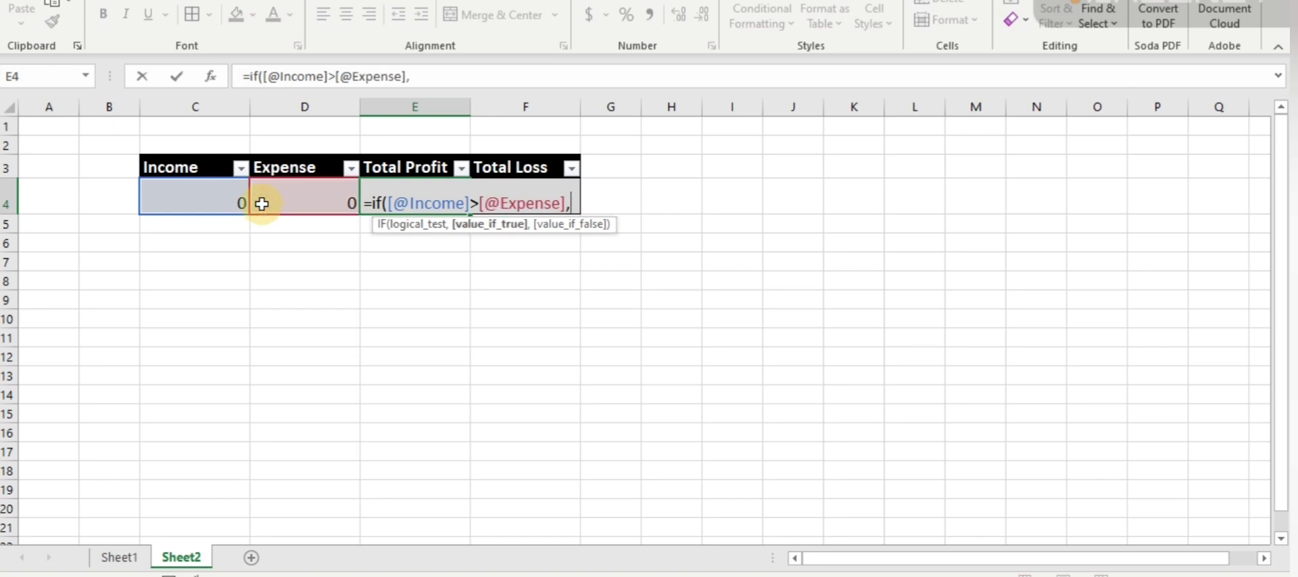
pyautogui.click(205, 197)
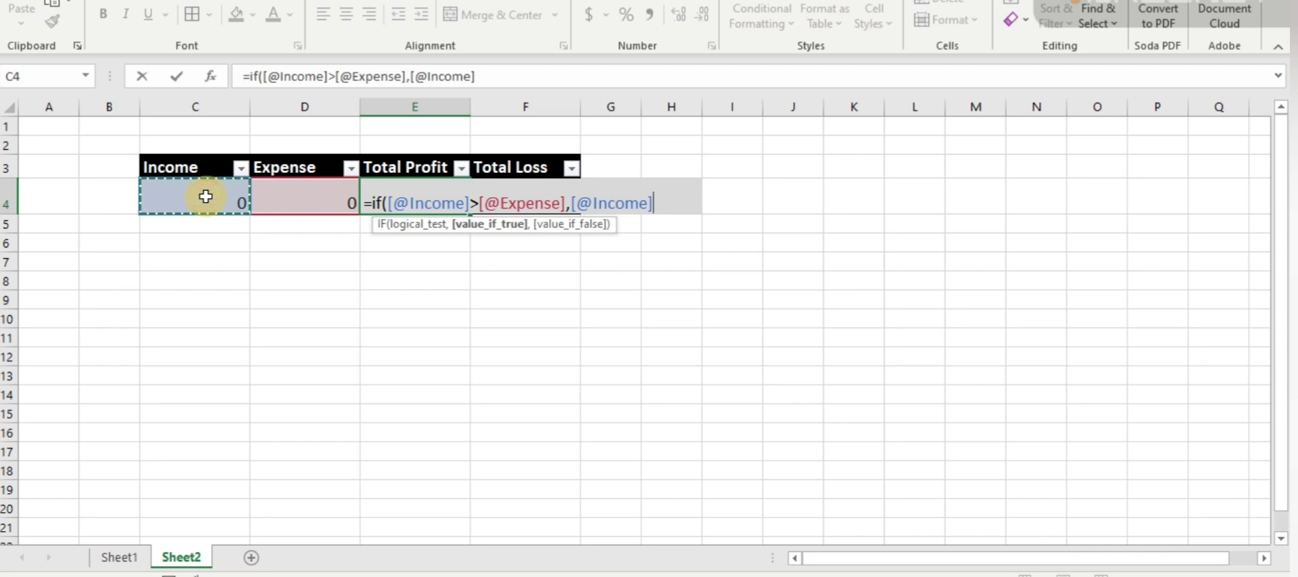
pyautogui.write('-')
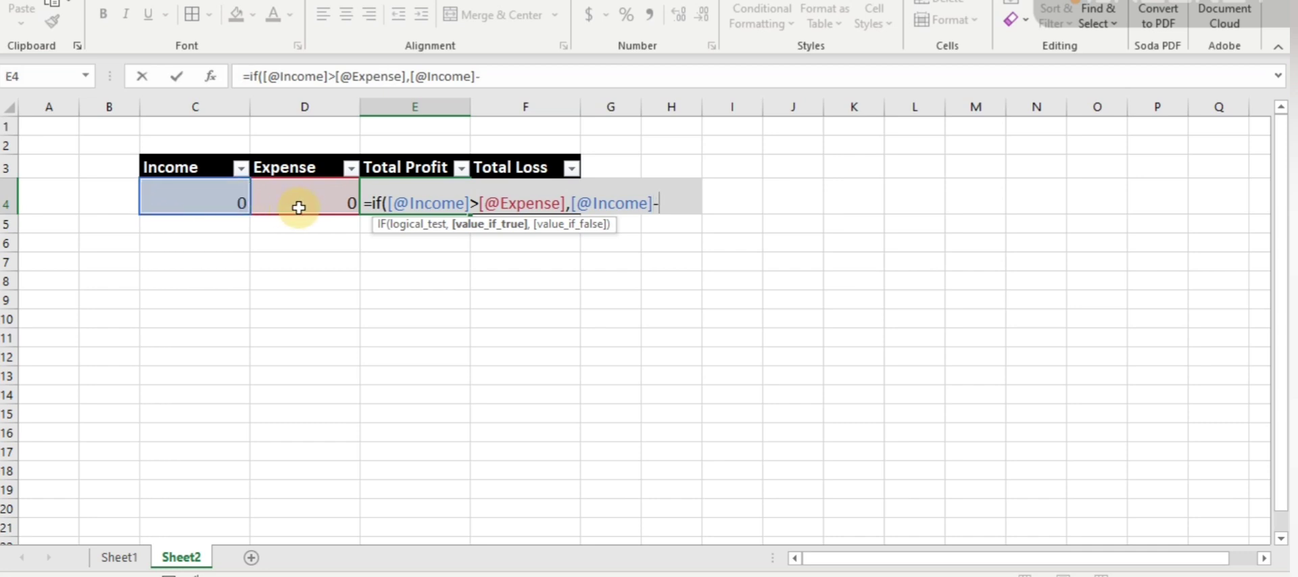
pyautogui.click(298, 206)
pyautogui.write(',')
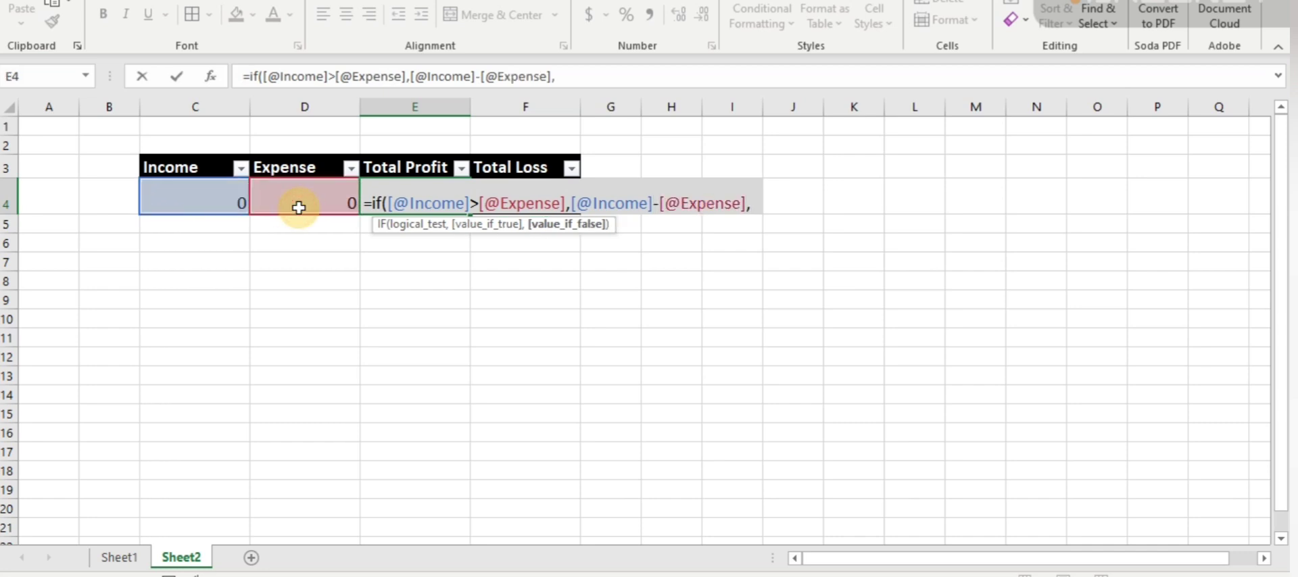
pyautogui.press('BackSpace')
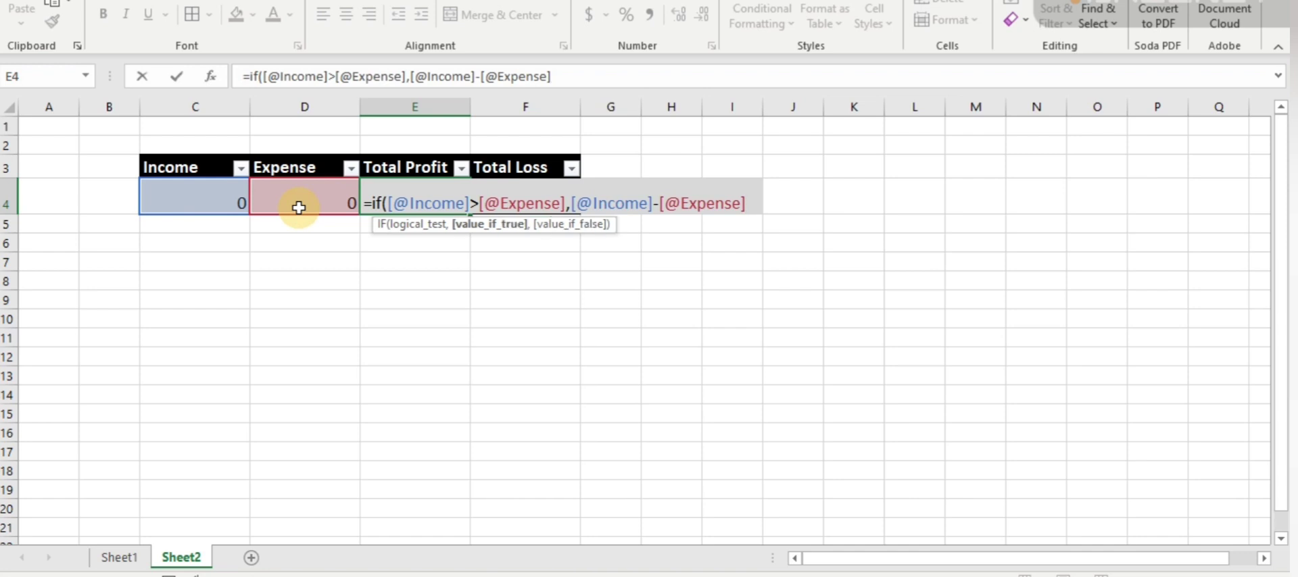
pyautogui.write(')')
pyautogui.press('Return')
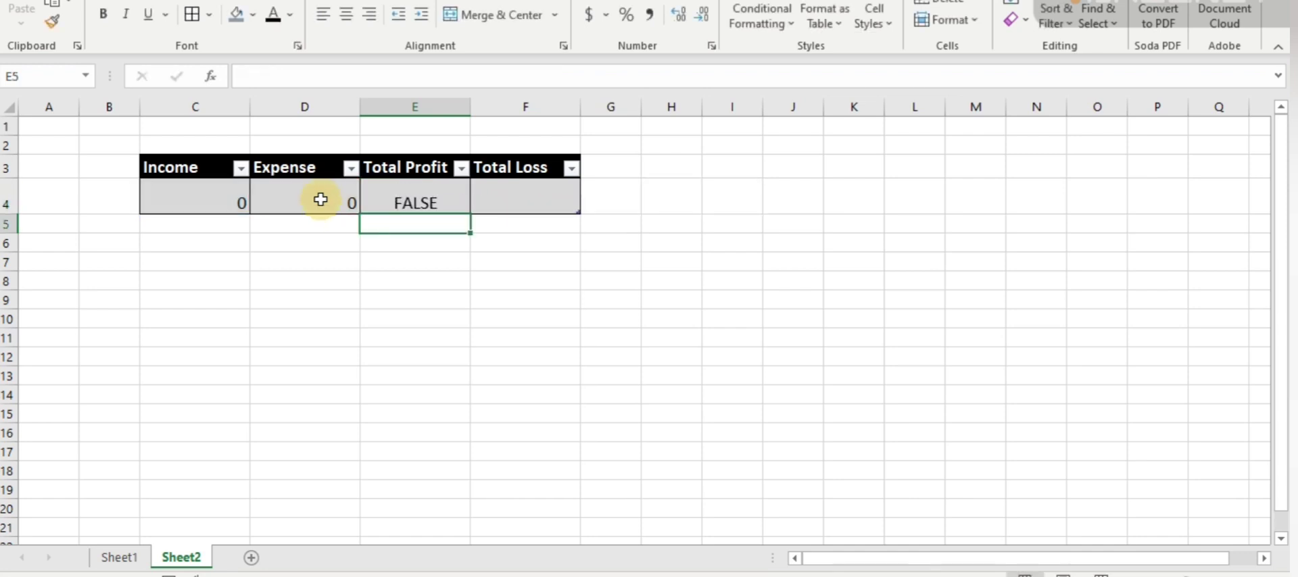
# Edit the E4 formula to return 0 when there is no profit
pyautogui.click(431, 198)
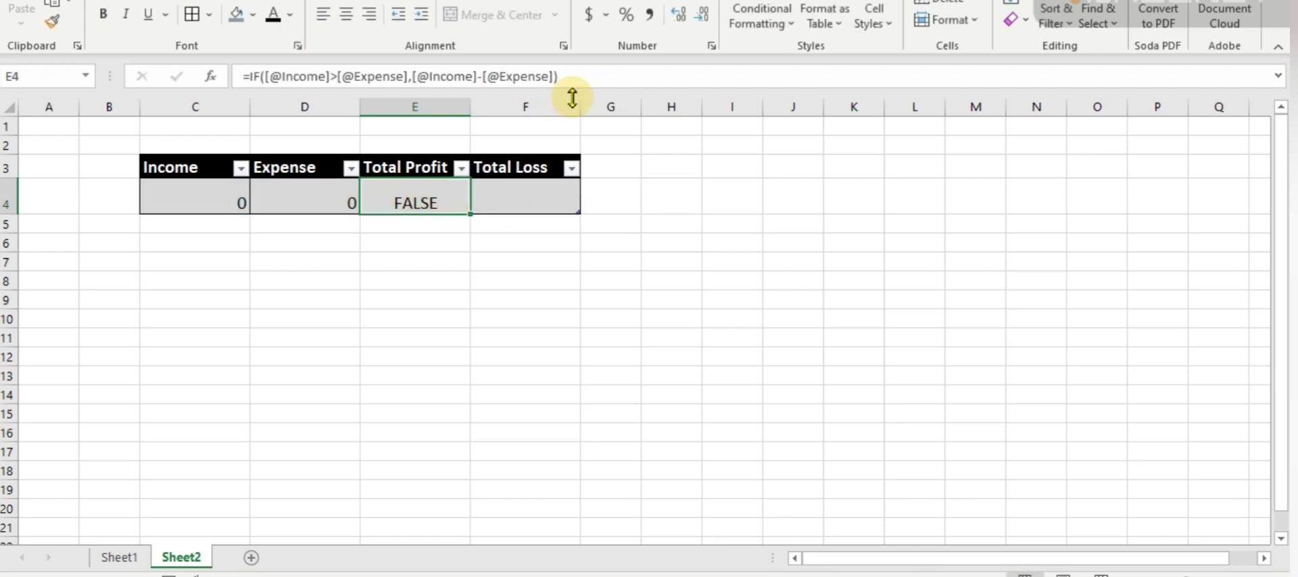
pyautogui.click(568, 80)
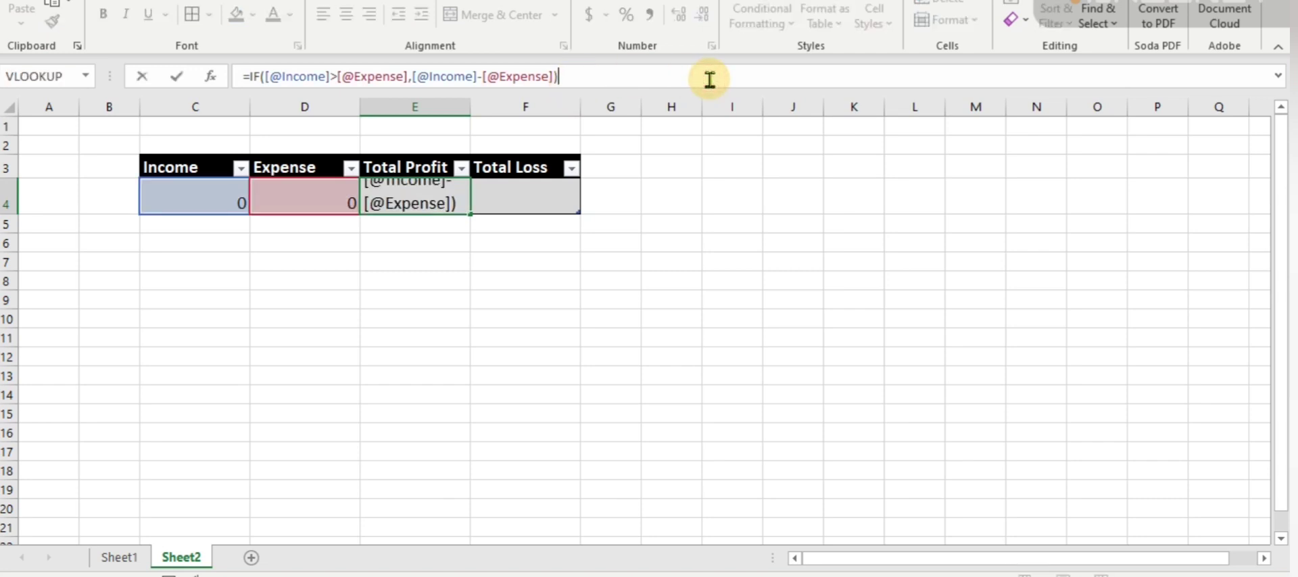
pyautogui.press('BackSpace')
pyautogui.write(',0')
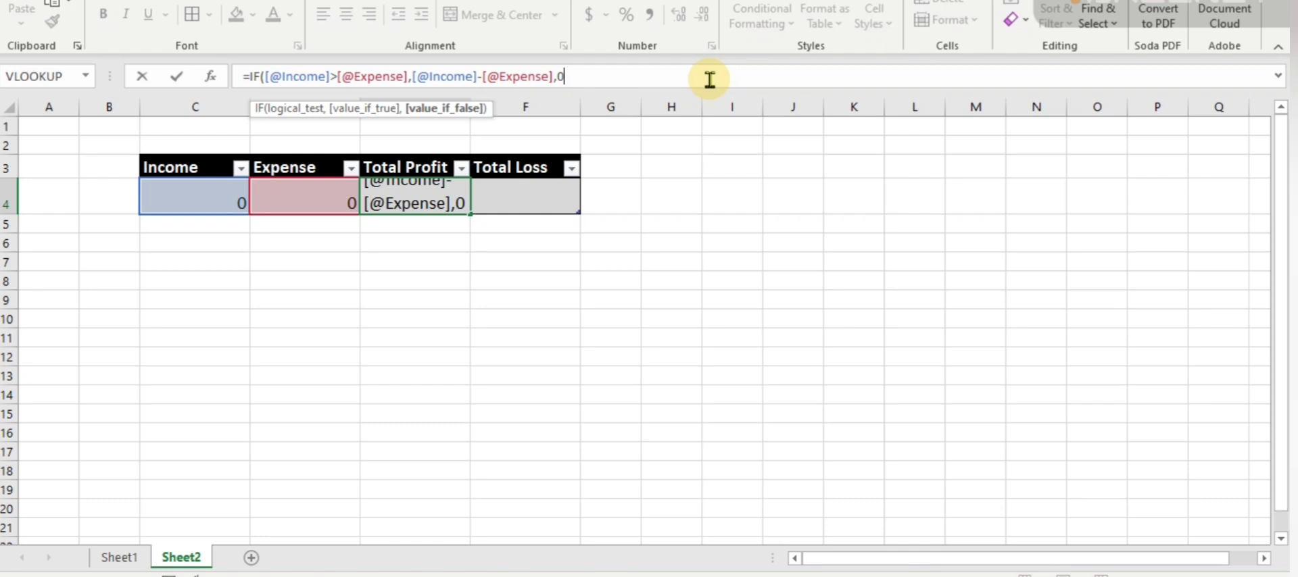
pyautogui.write(')')
pyautogui.press('Return')
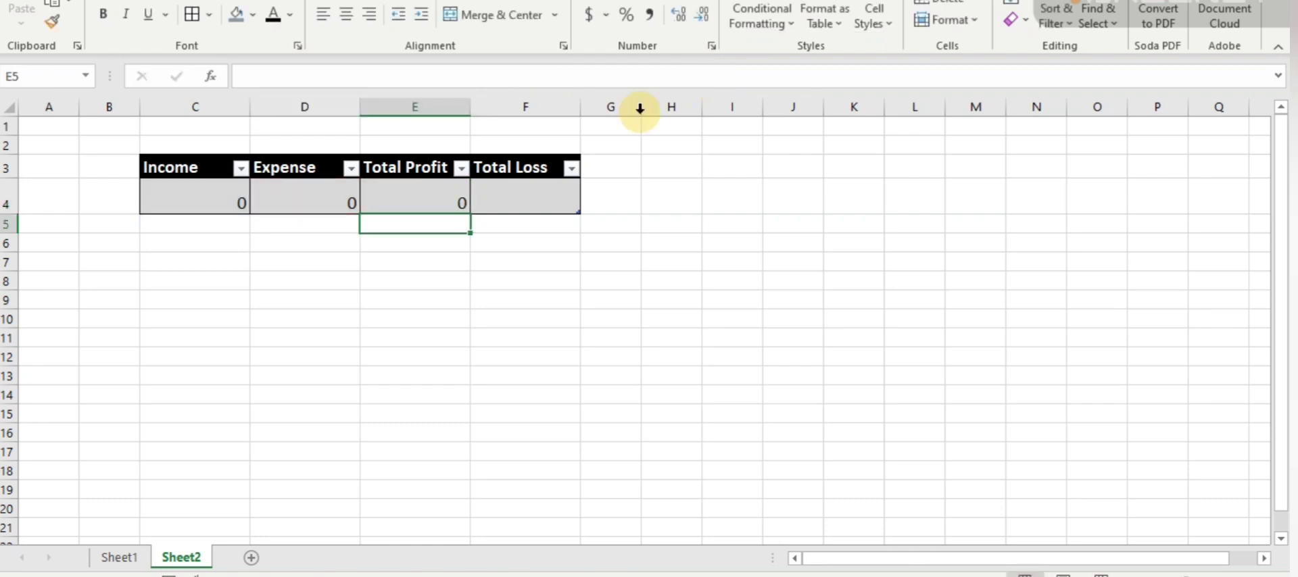
pyautogui.click(526, 195)
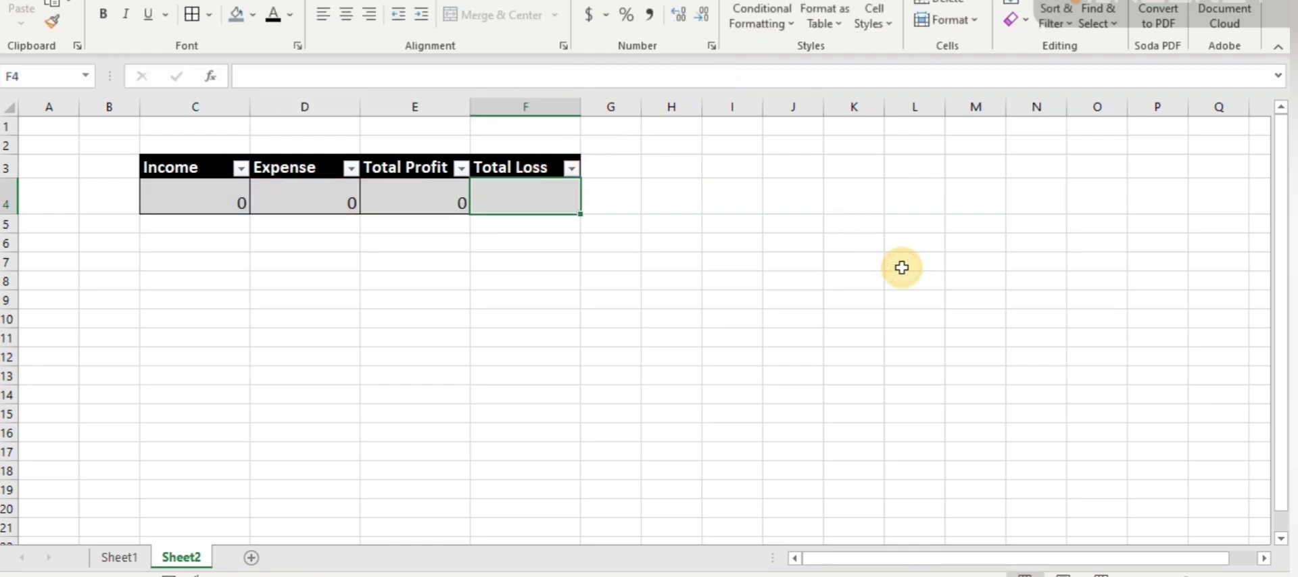
pyautogui.write('=')
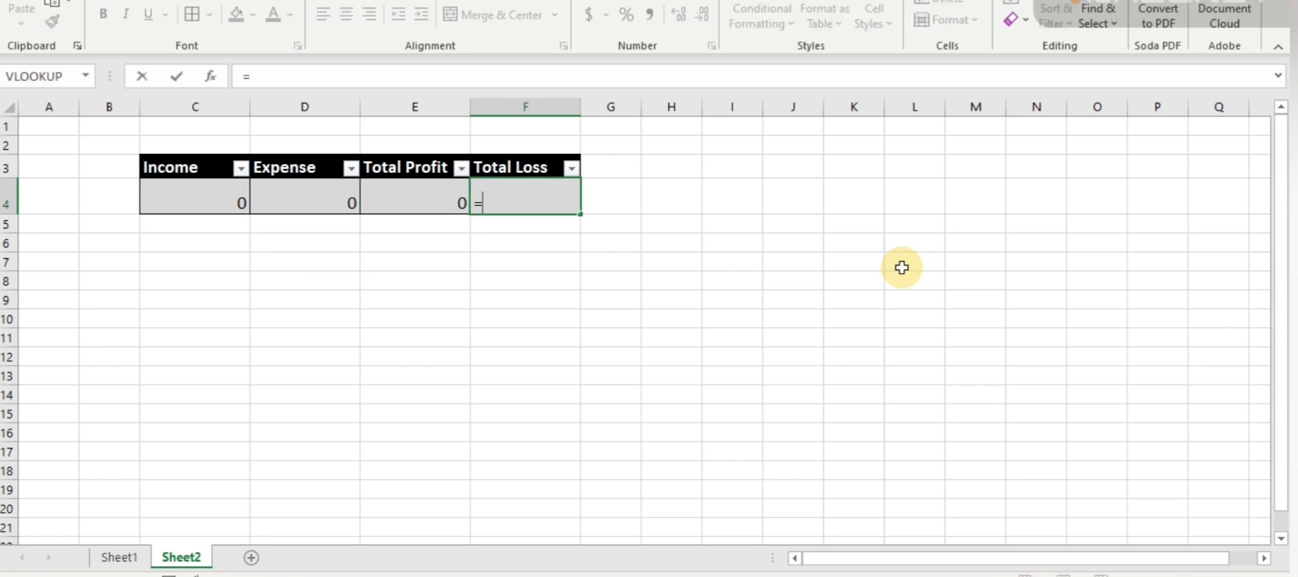
pyautogui.write('if(')
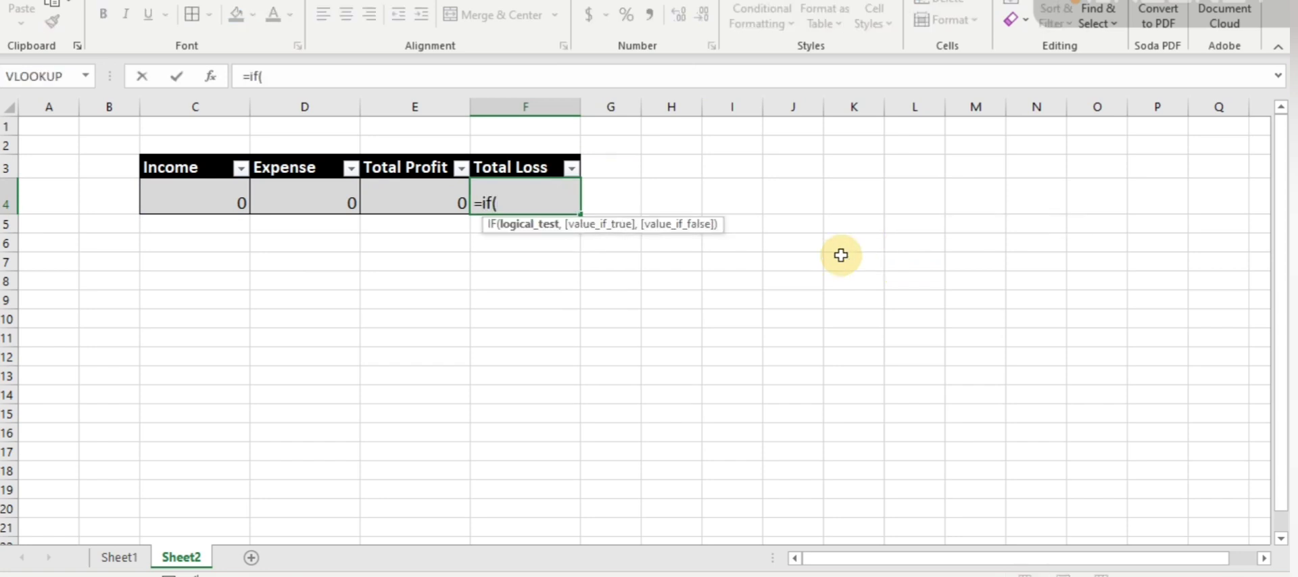
pyautogui.click(302, 198)
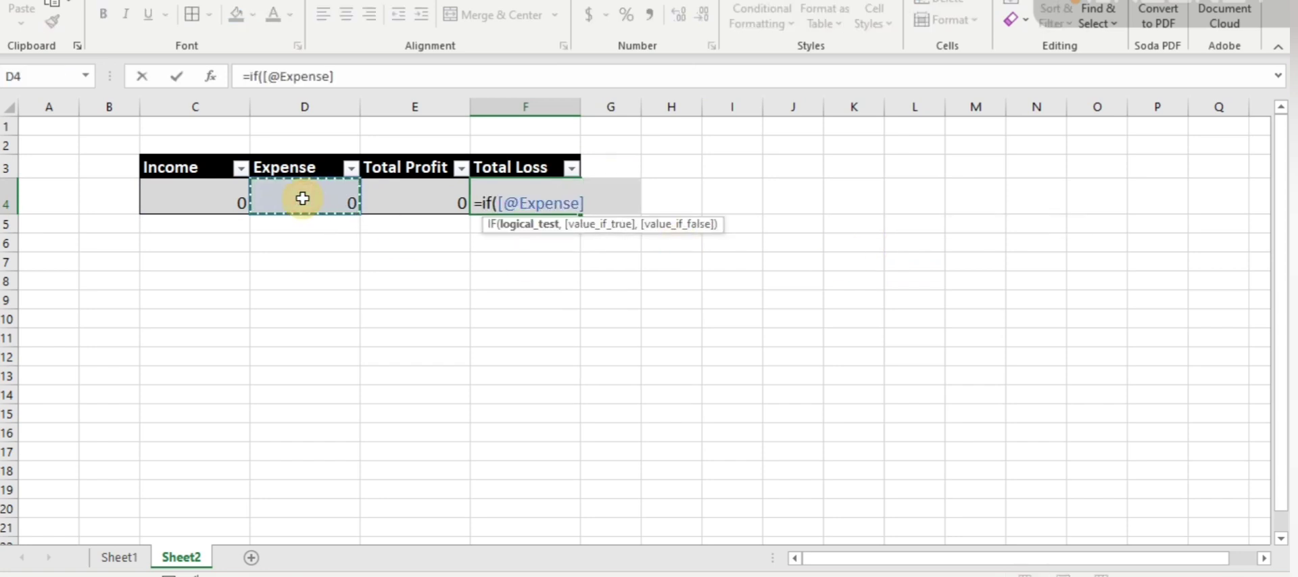
pyautogui.write('>')
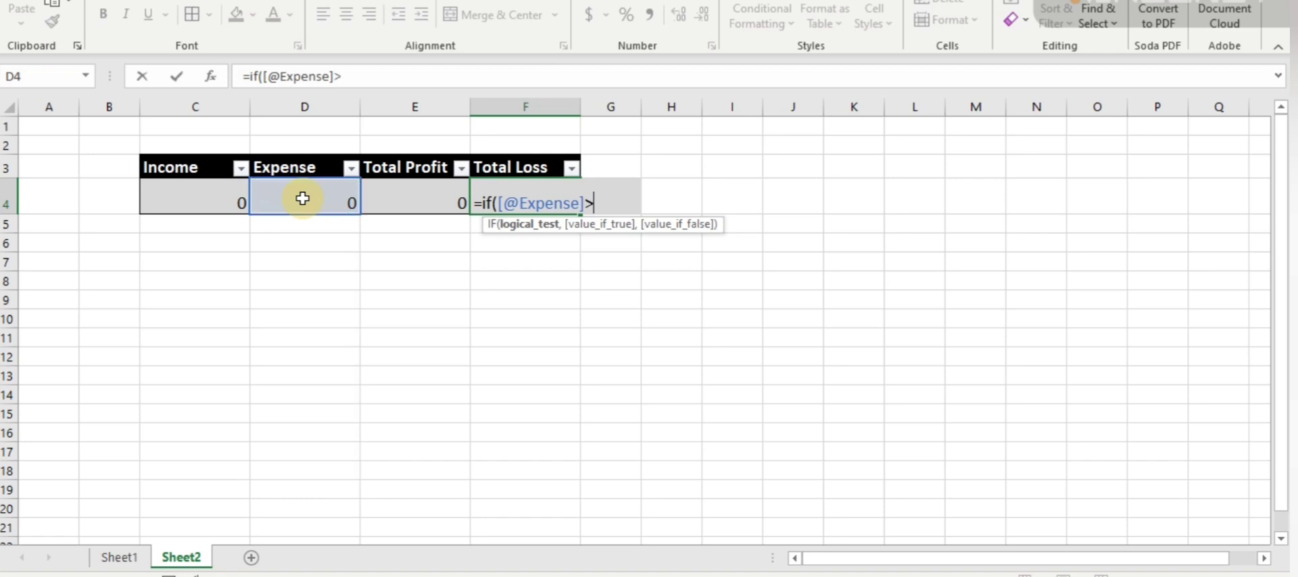
pyautogui.click(189, 194)
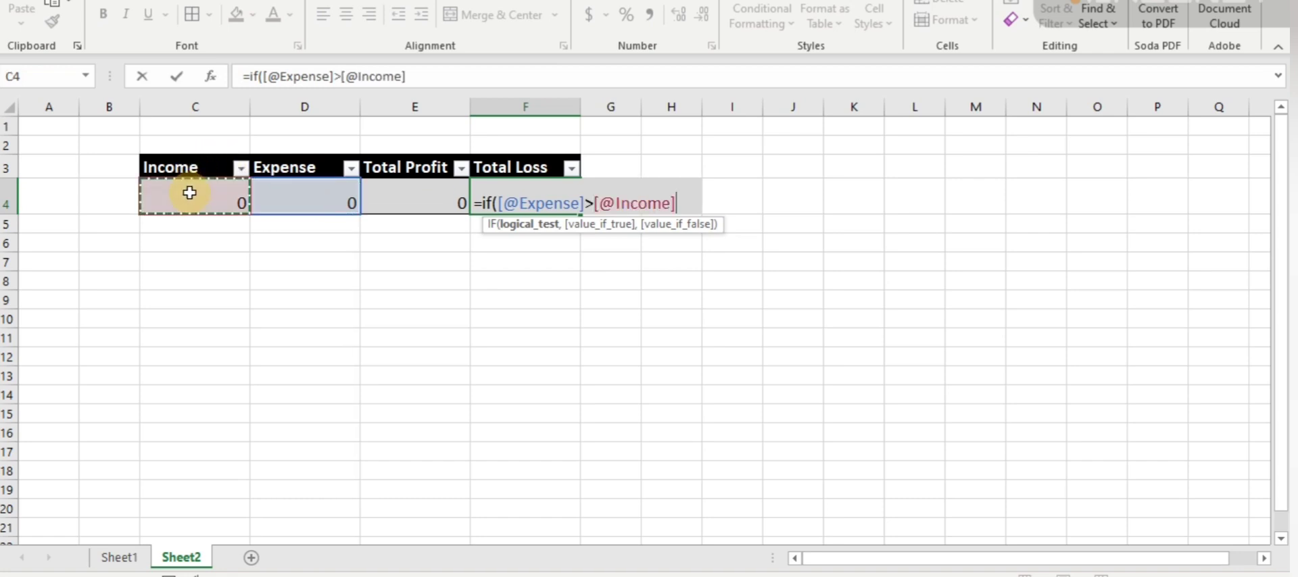
pyautogui.write(',')
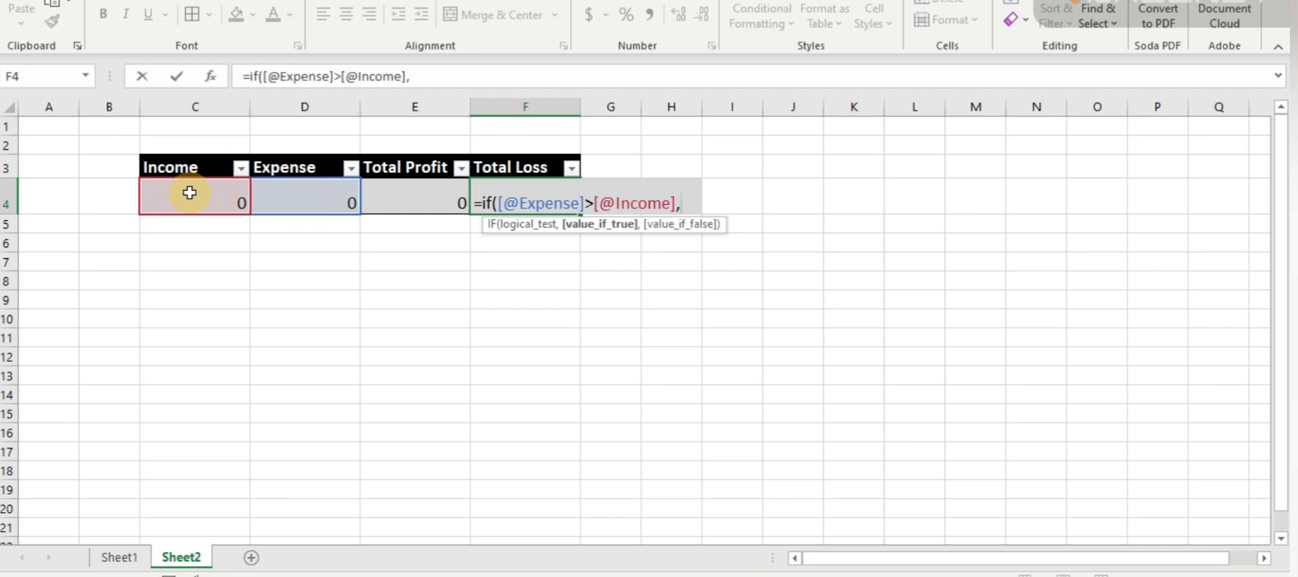
pyautogui.click(284, 203)
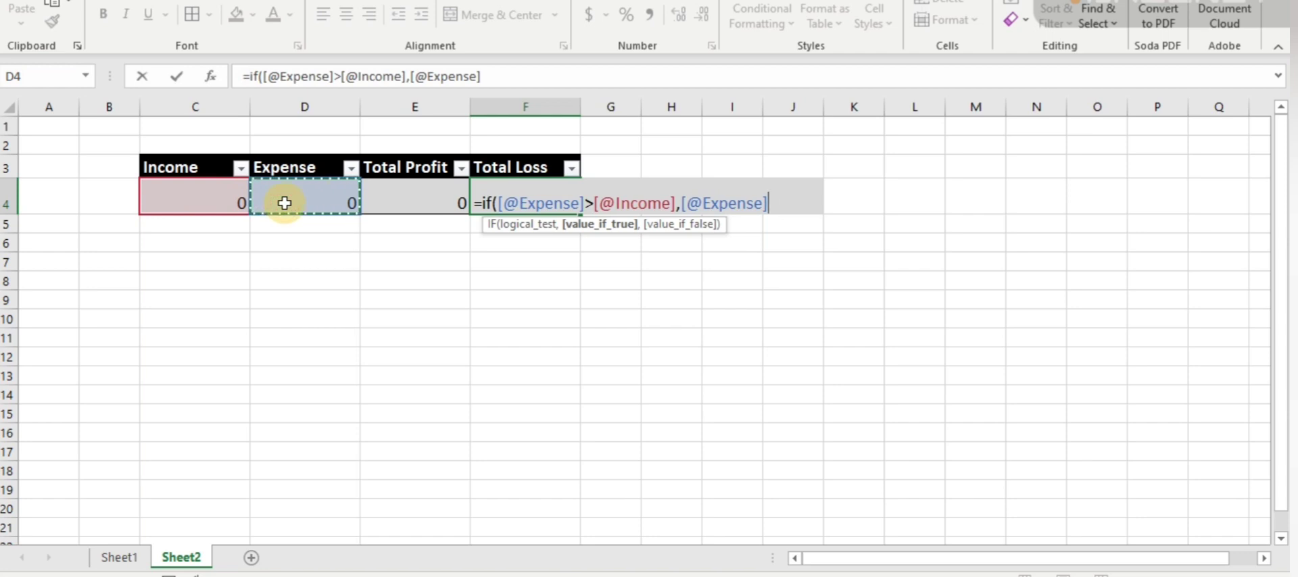
pyautogui.write('_')
pyautogui.press('BackSpace')
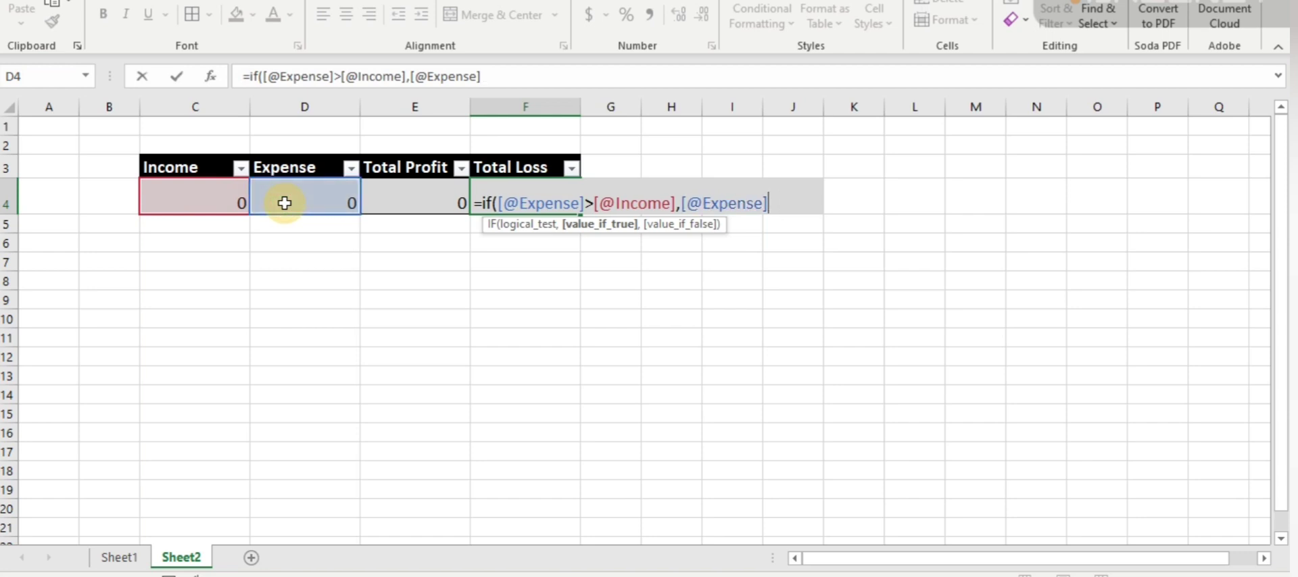
pyautogui.click(218, 200)
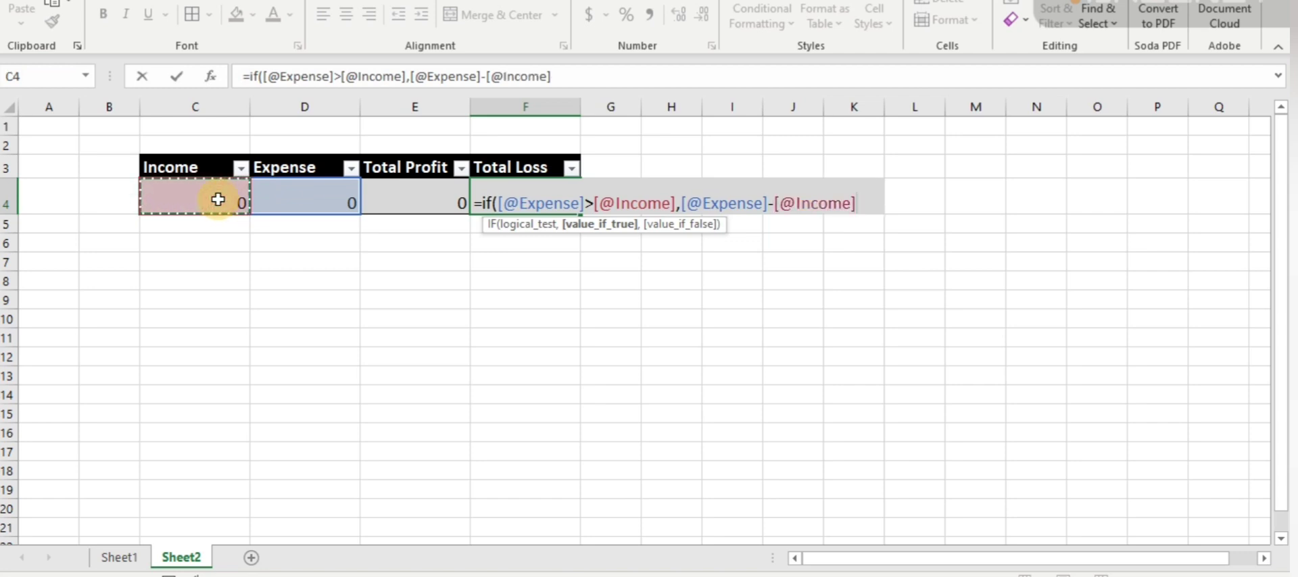
pyautogui.write(')')
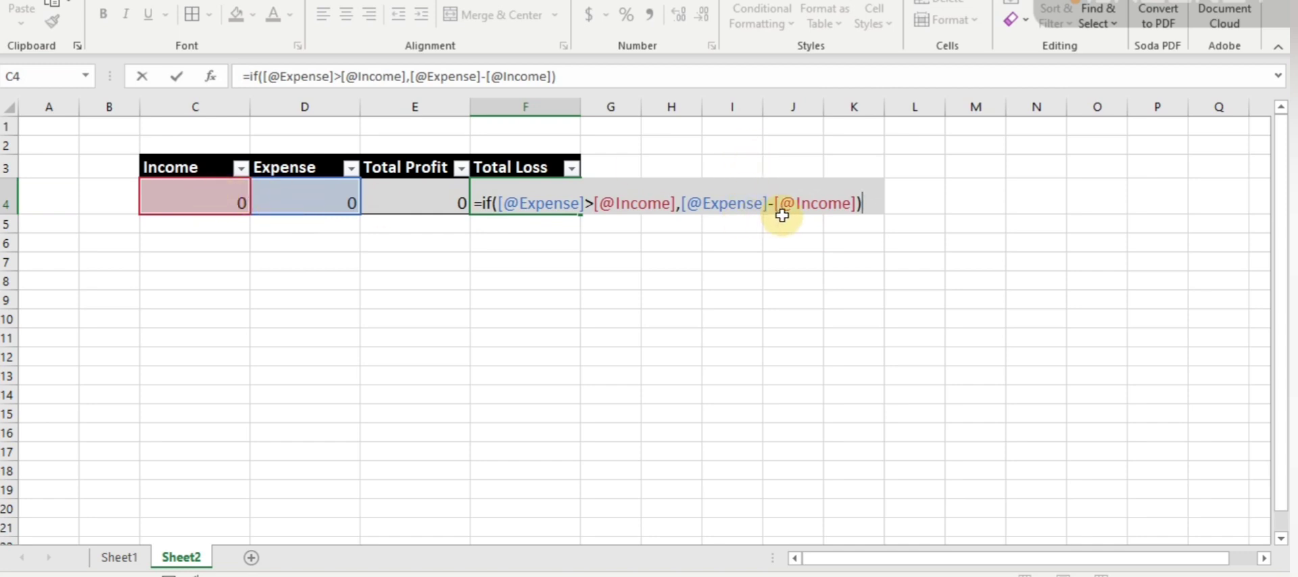
pyautogui.press('BackSpace')
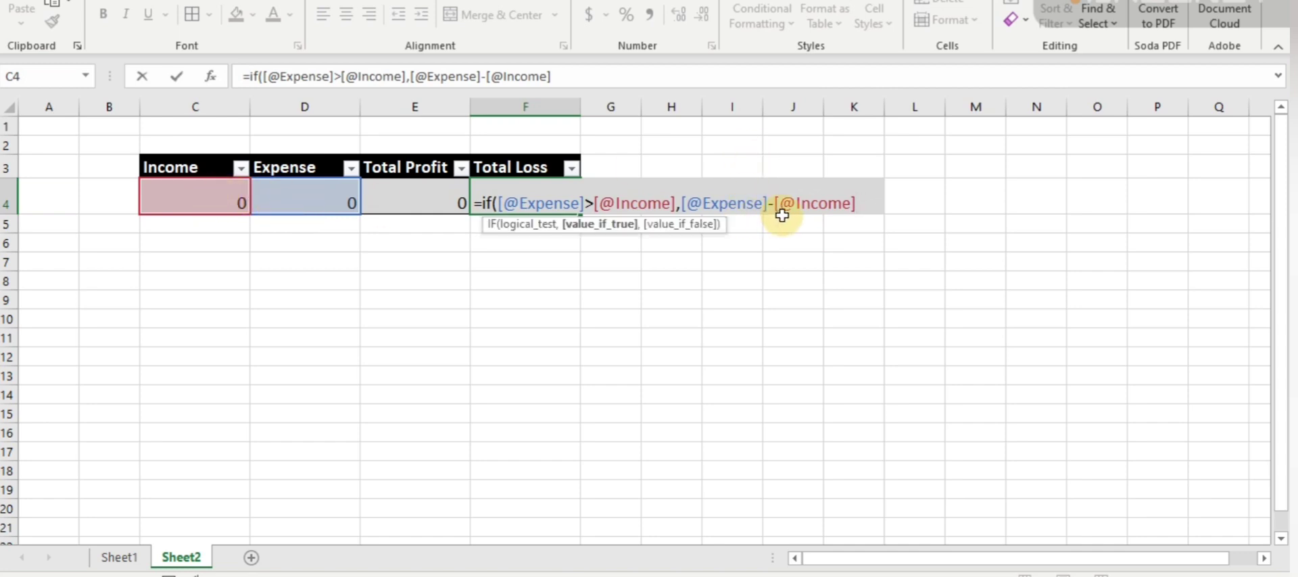
pyautogui.write(',0')
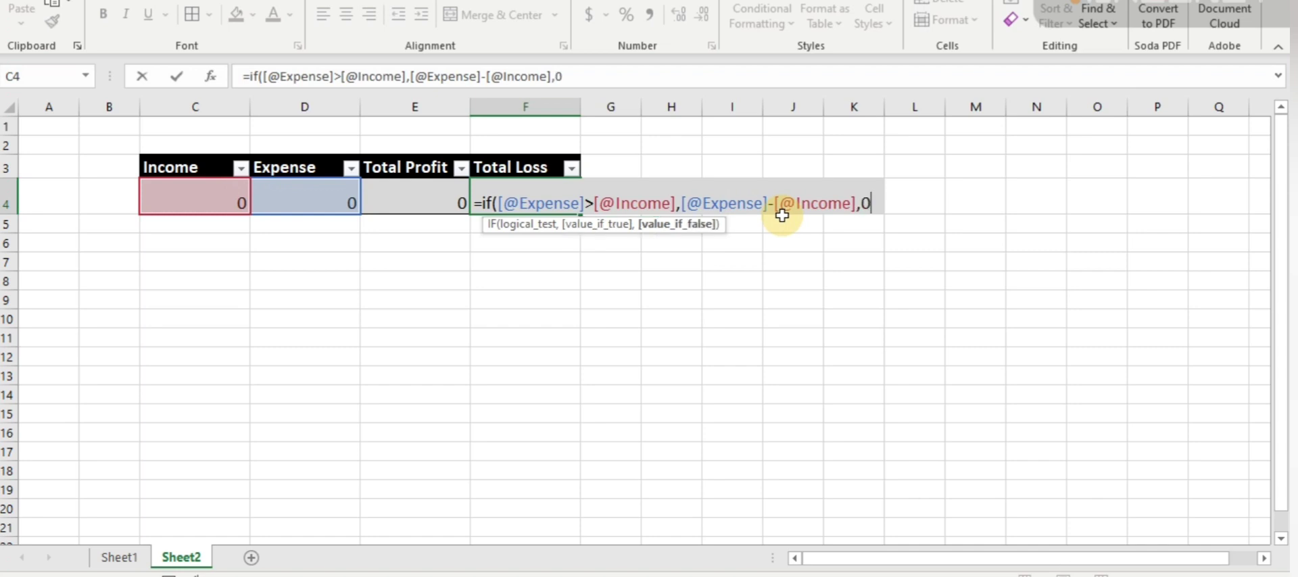
pyautogui.write(')')
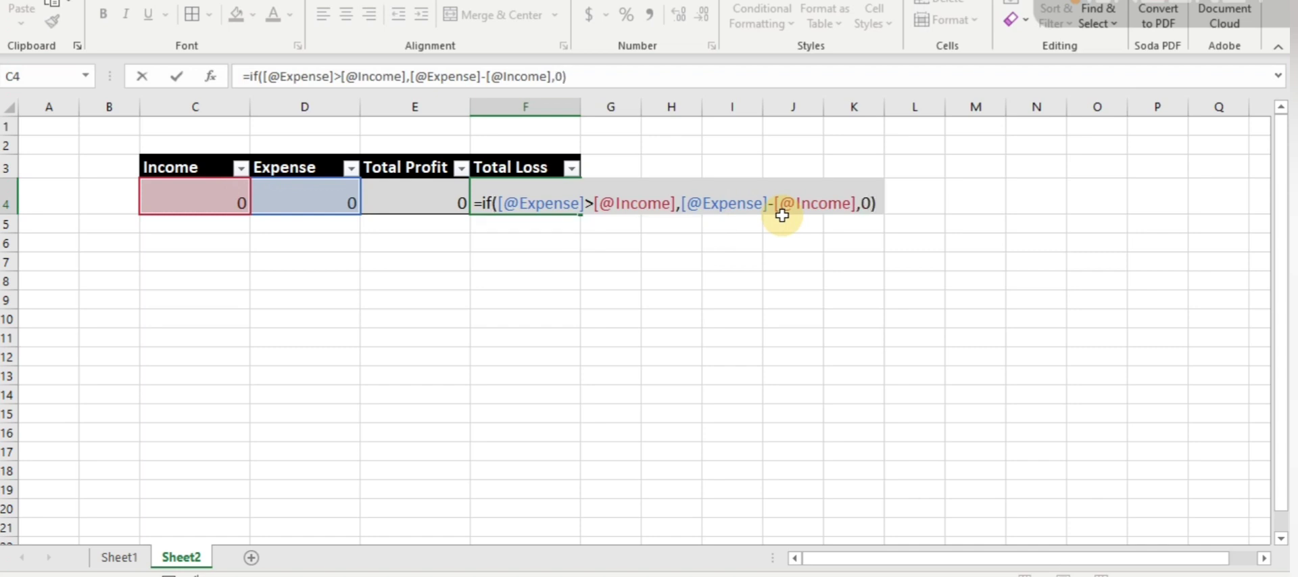
pyautogui.press('Return')
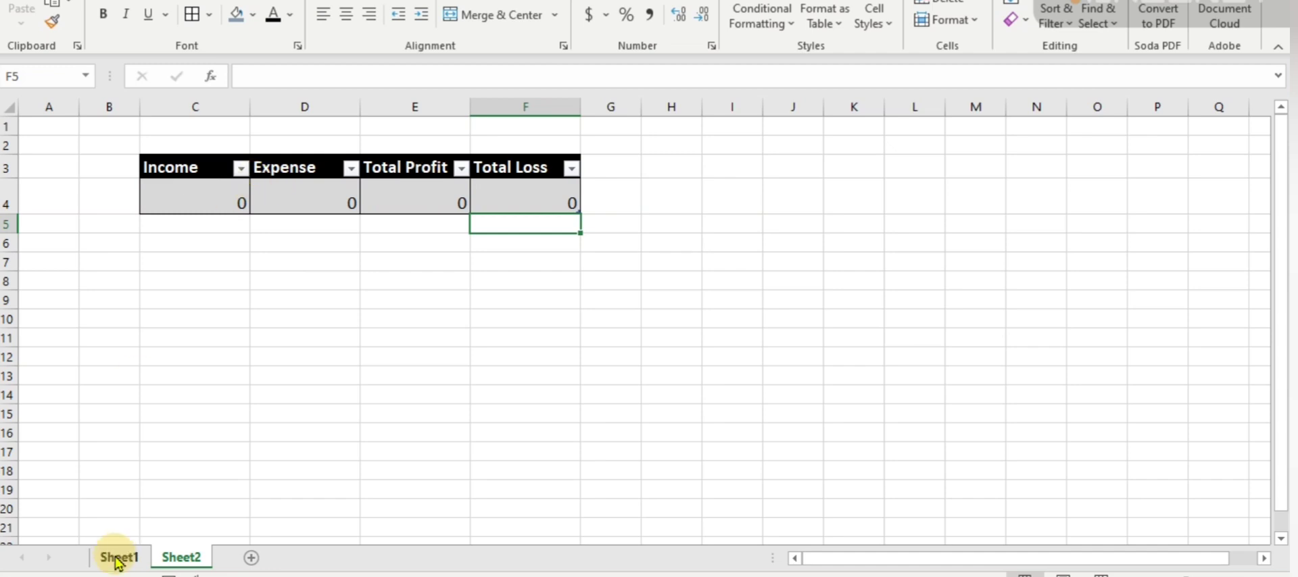
# On Sheet1, enter the first income row: 1/1/2023, Salary, 95000
pyautogui.click(118, 562)
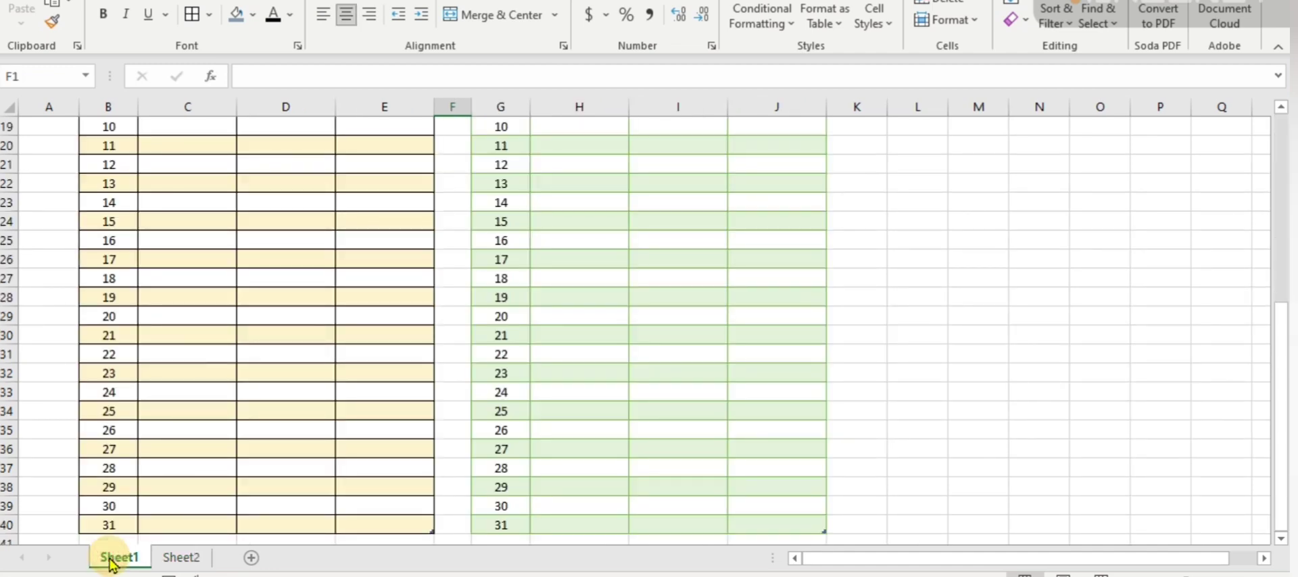
pyautogui.scroll(6, 305, 203)
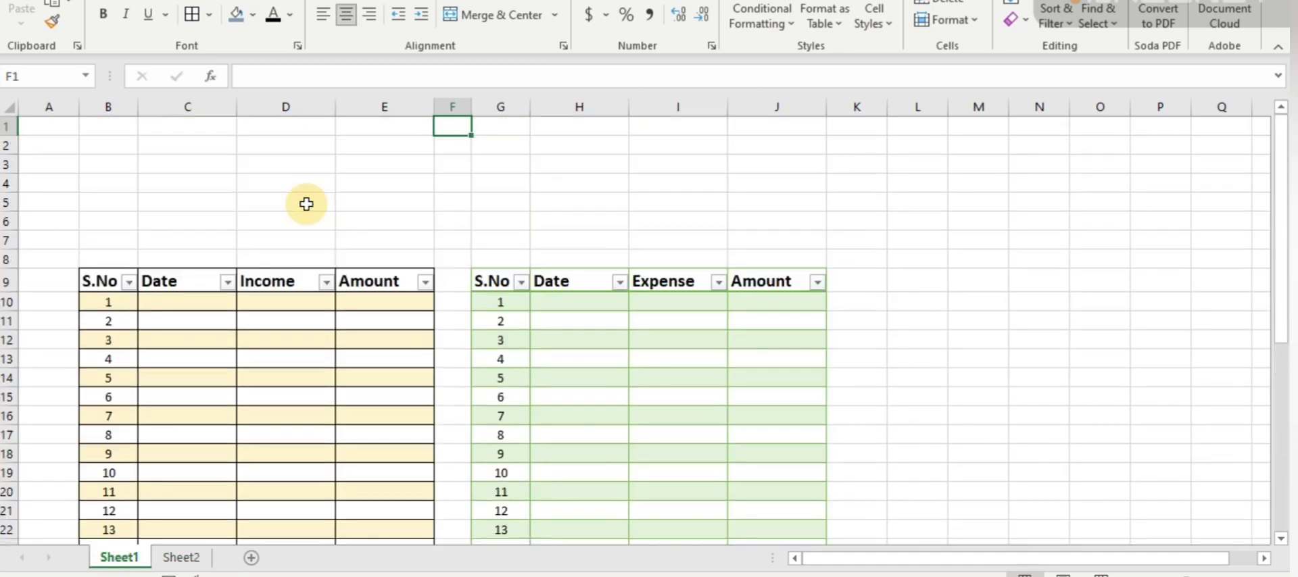
pyautogui.click(198, 308)
pyautogui.write('1-1')
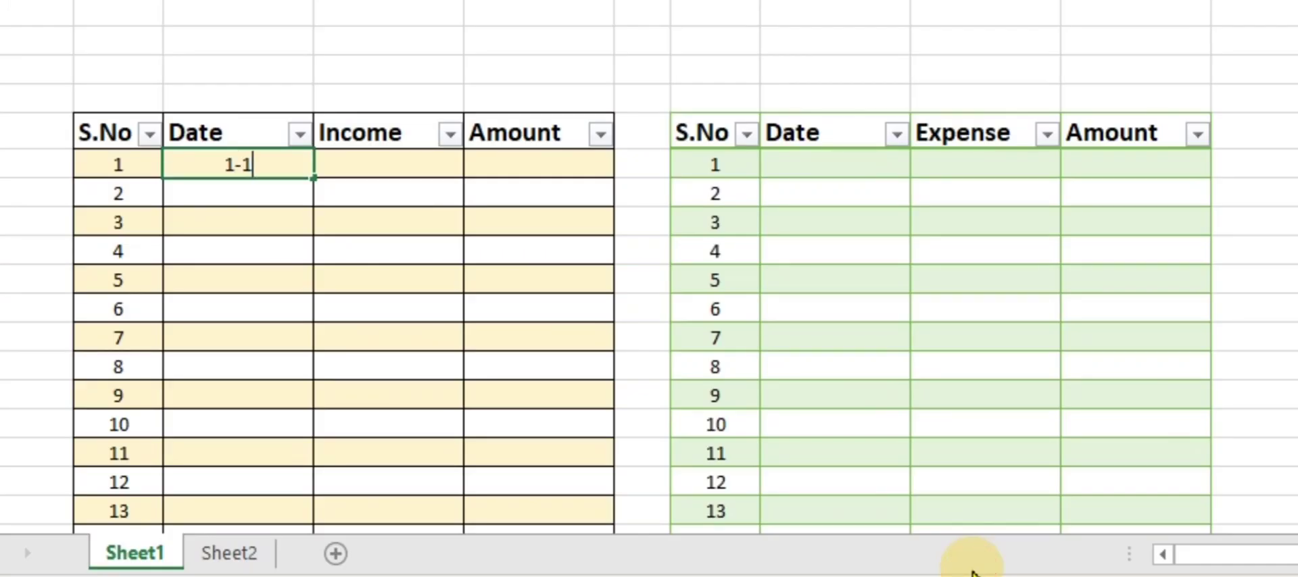
pyautogui.write('-2023')
pyautogui.press('Tab')
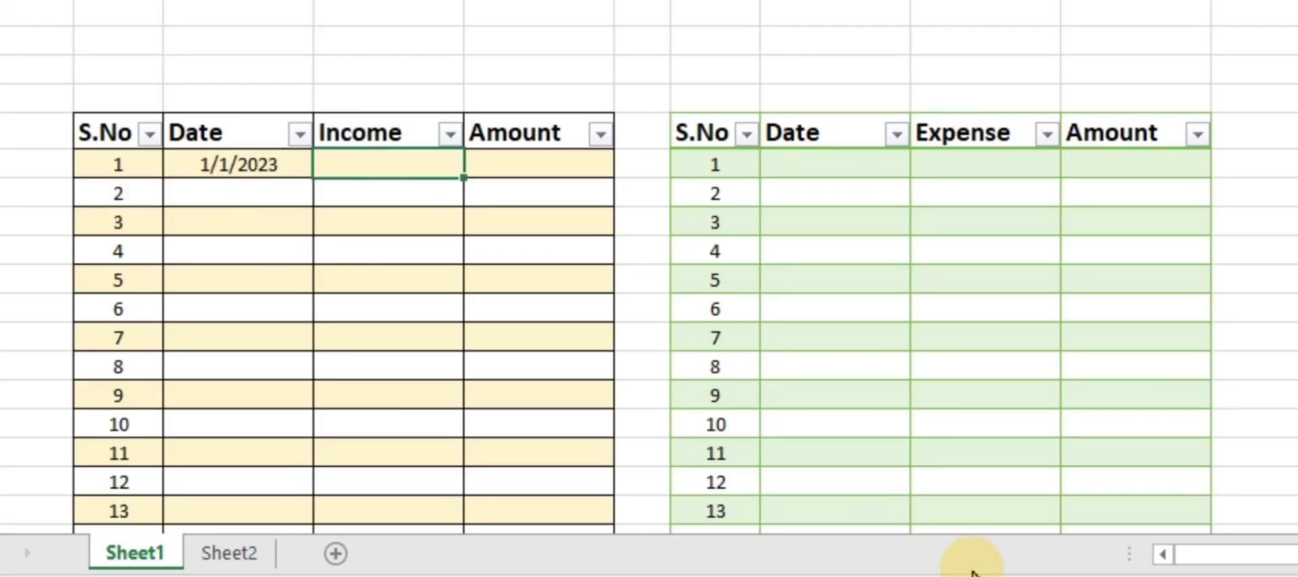
pyautogui.write('Salary')
pyautogui.press('Tab')
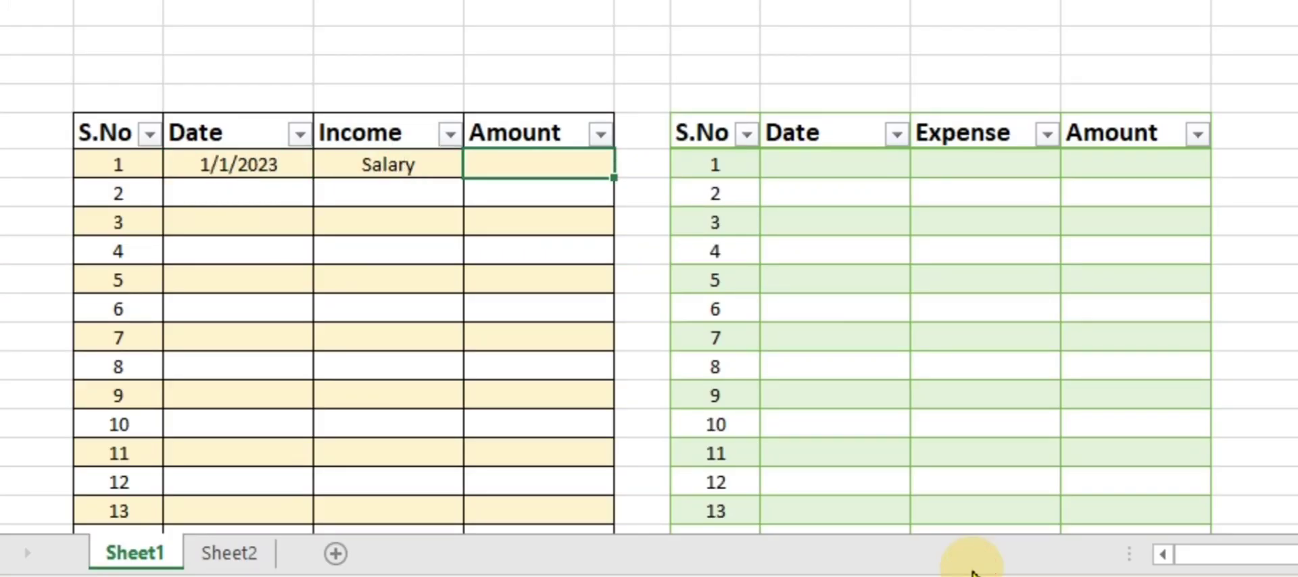
pyautogui.write('95000')
pyautogui.press('Tab')
# Enter the first expense row, 1/1/2023, Car Purchase, 1200000, and return to Sheet2's totals
pyautogui.press('Tab')
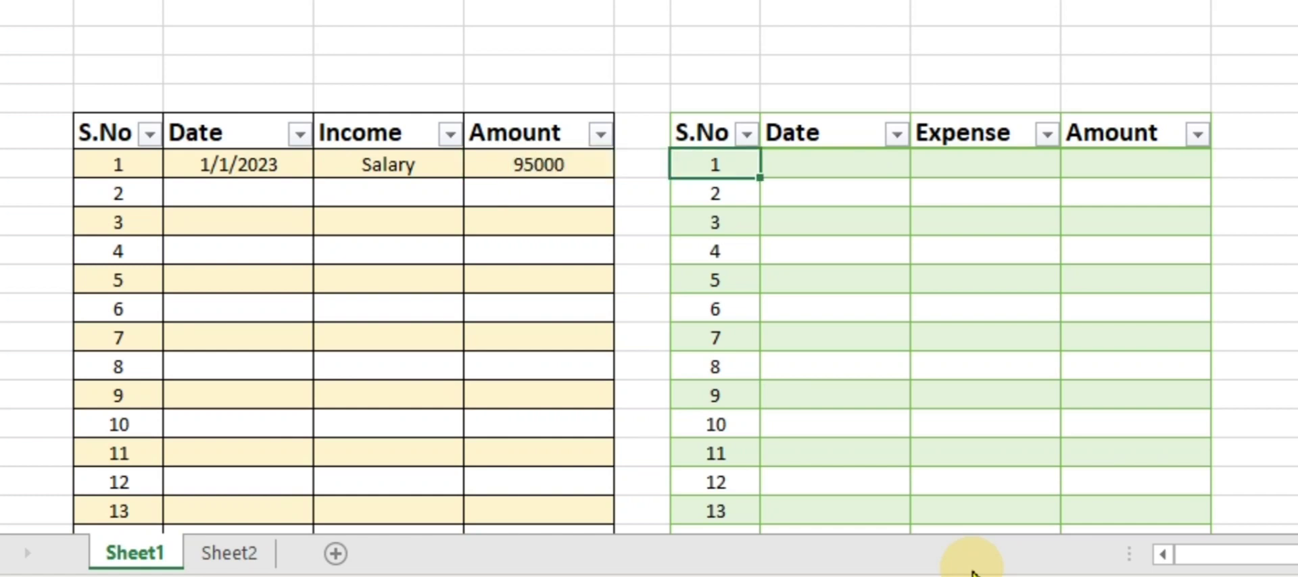
pyautogui.press('Tab')
pyautogui.write('2023')
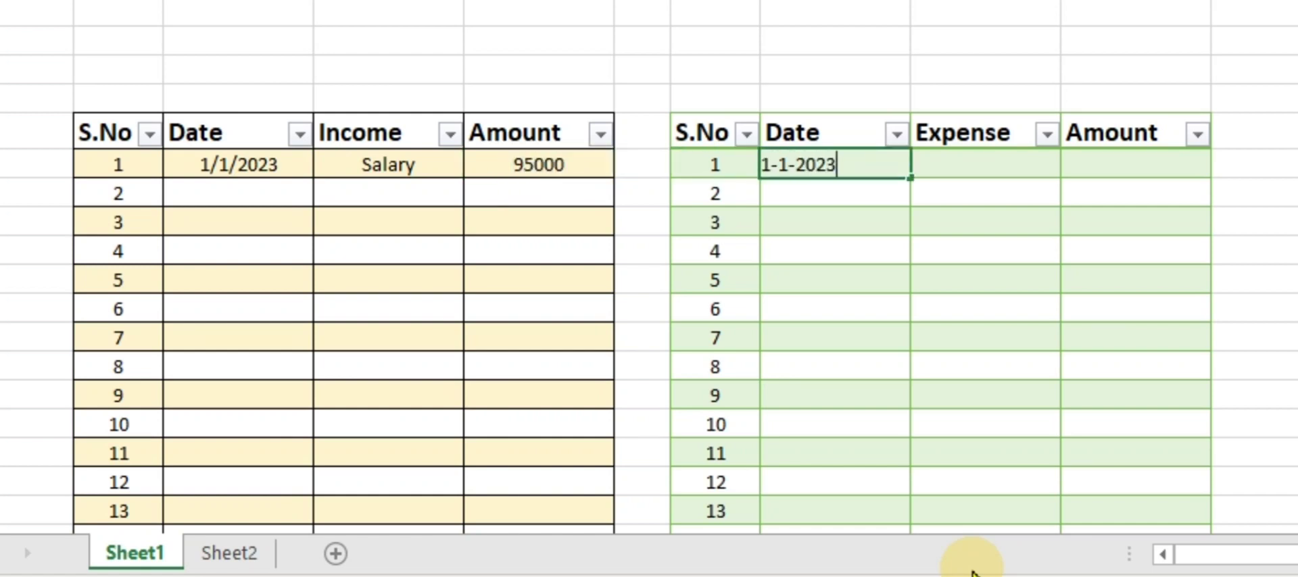
pyautogui.press('Tab')
pyautogui.write('Car Purchase')
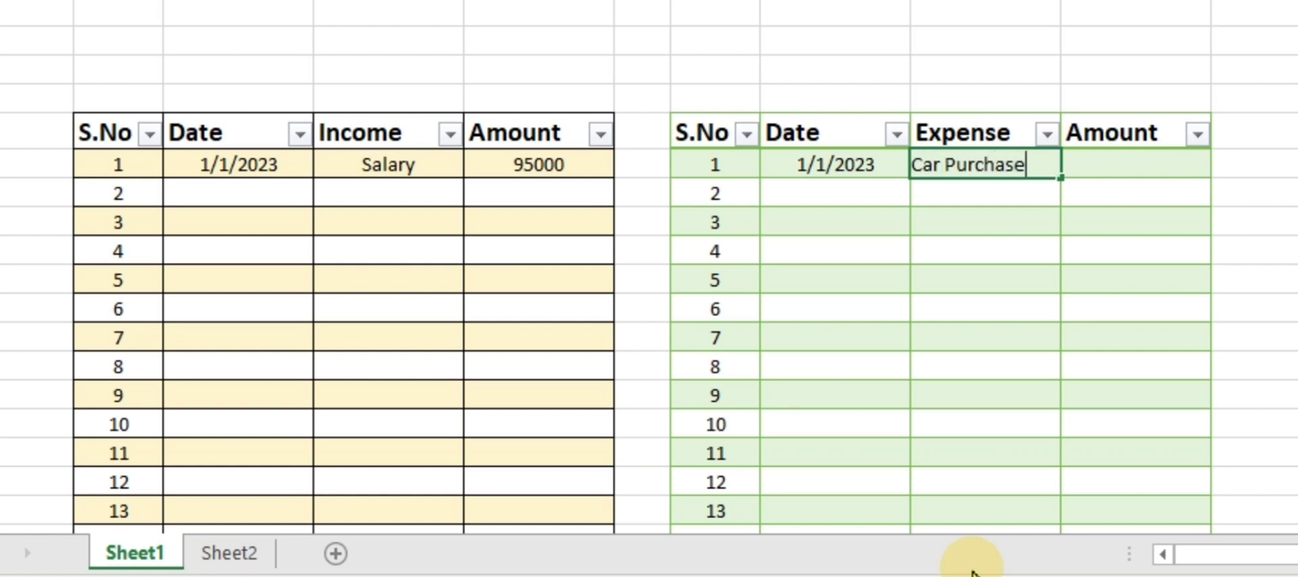
pyautogui.press('Tab')
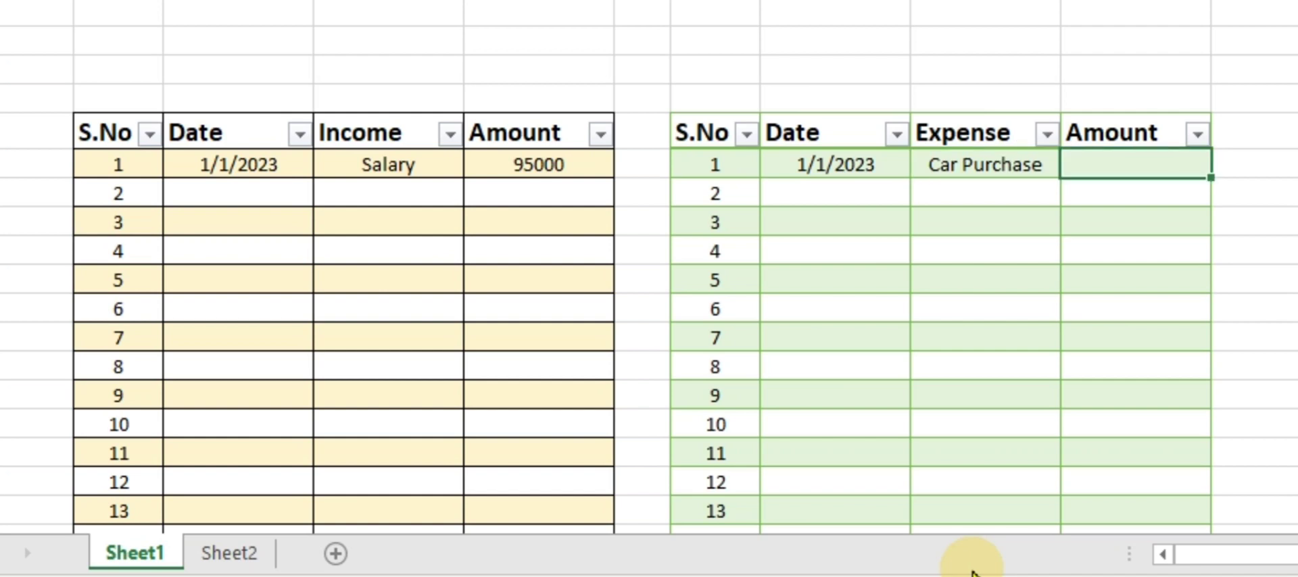
pyautogui.write('1200000')
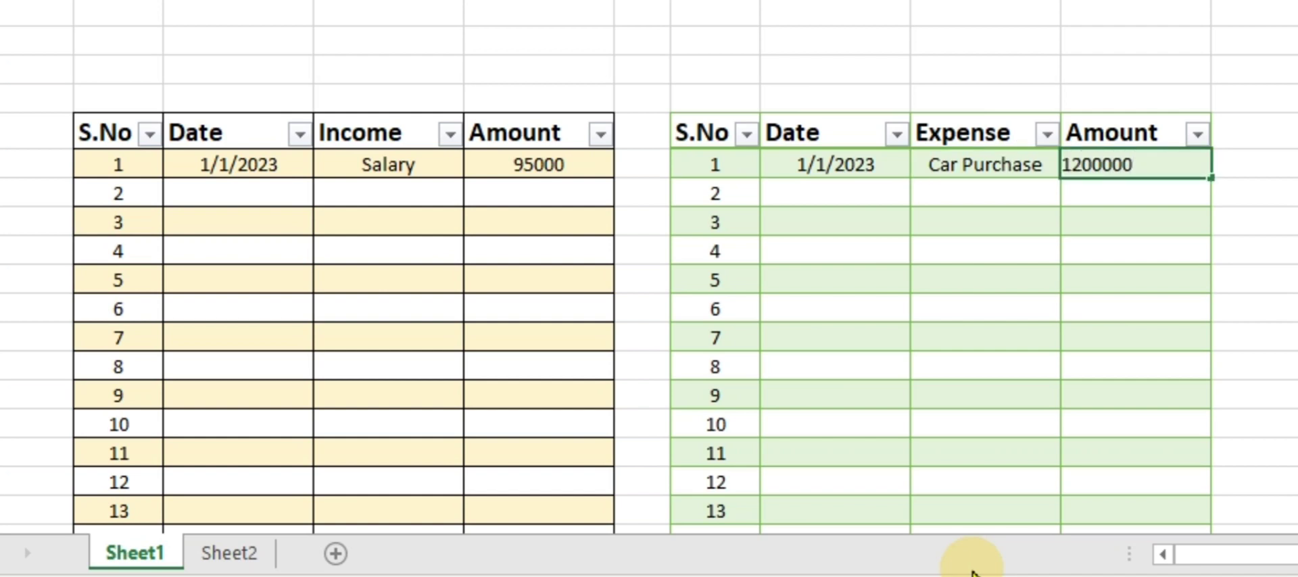
pyautogui.press('Return')
pyautogui.press('Left')
pyautogui.press('Left')
pyautogui.press('Left')
pyautogui.click(1103, 164)
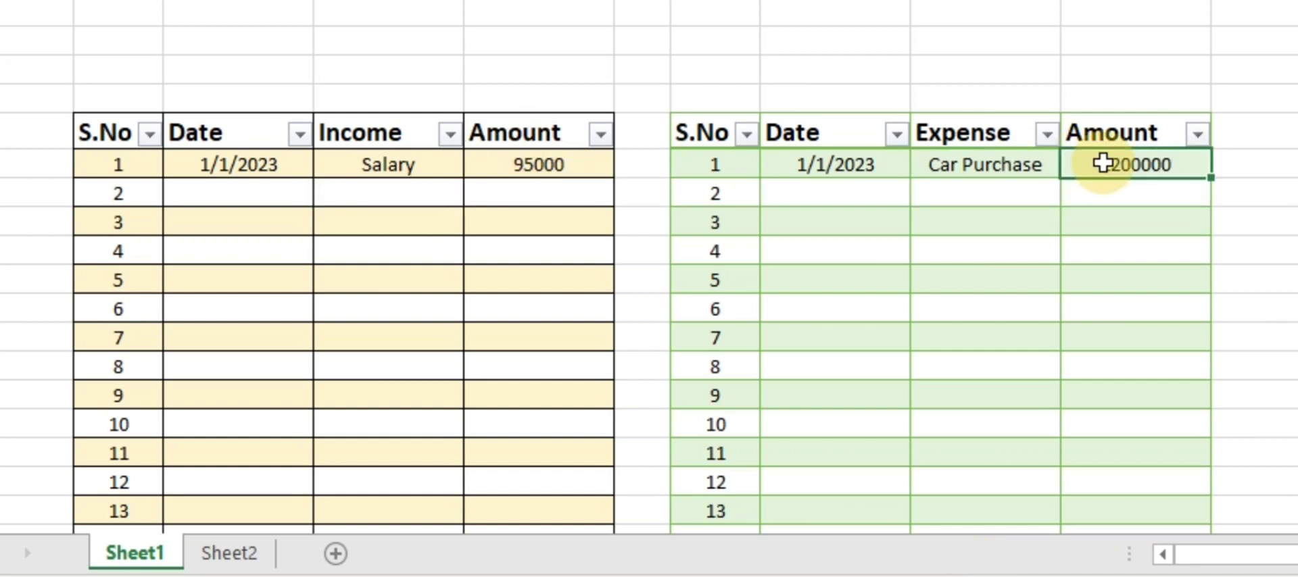
pyautogui.click(261, 558)
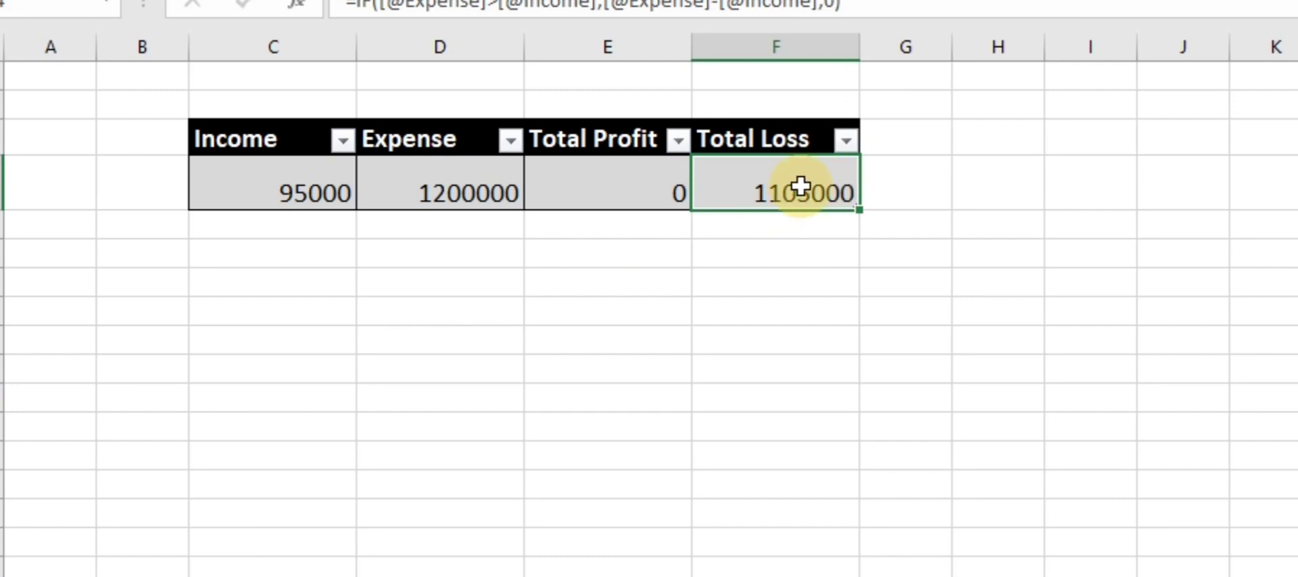
pyautogui.doubleClick(774, 192)
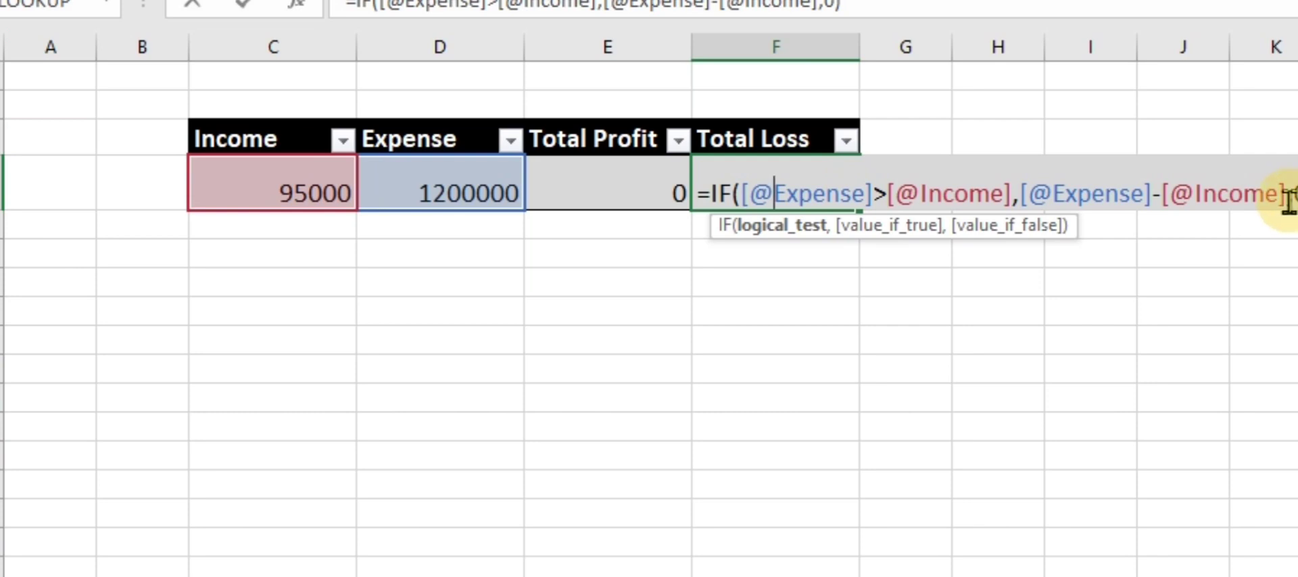
pyautogui.click(1287, 196)
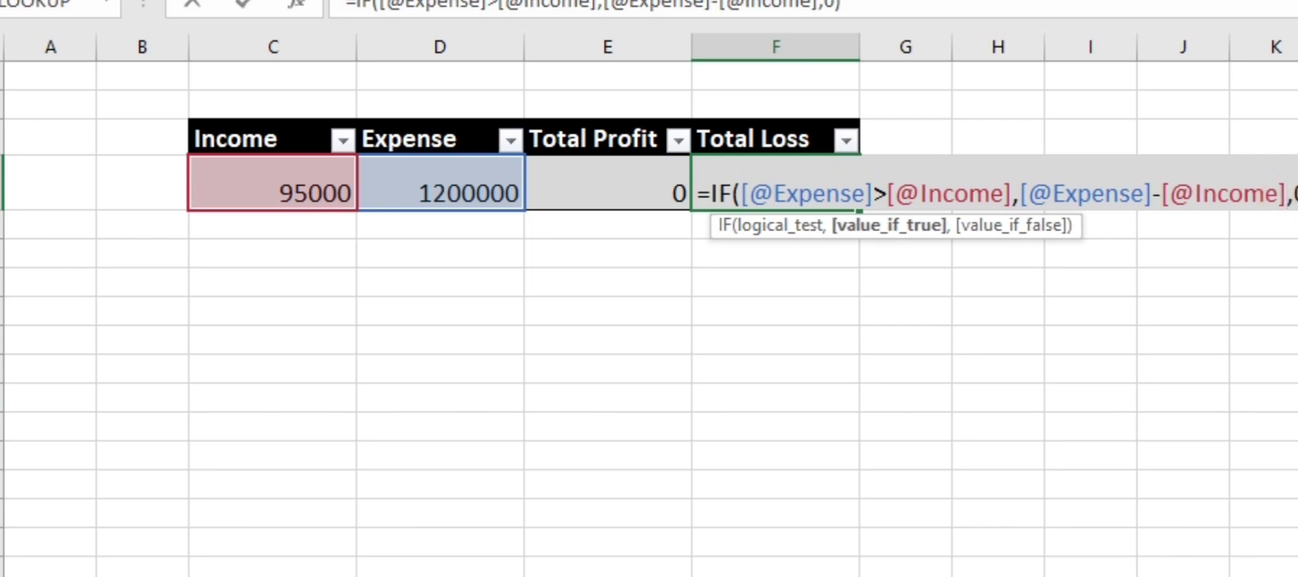
pyautogui.press('BackSpace')
pyautogui.press('BackSpace')
pyautogui.press('BackSpace')
pyautogui.press('BackSpace')
pyautogui.press('BackSpace')
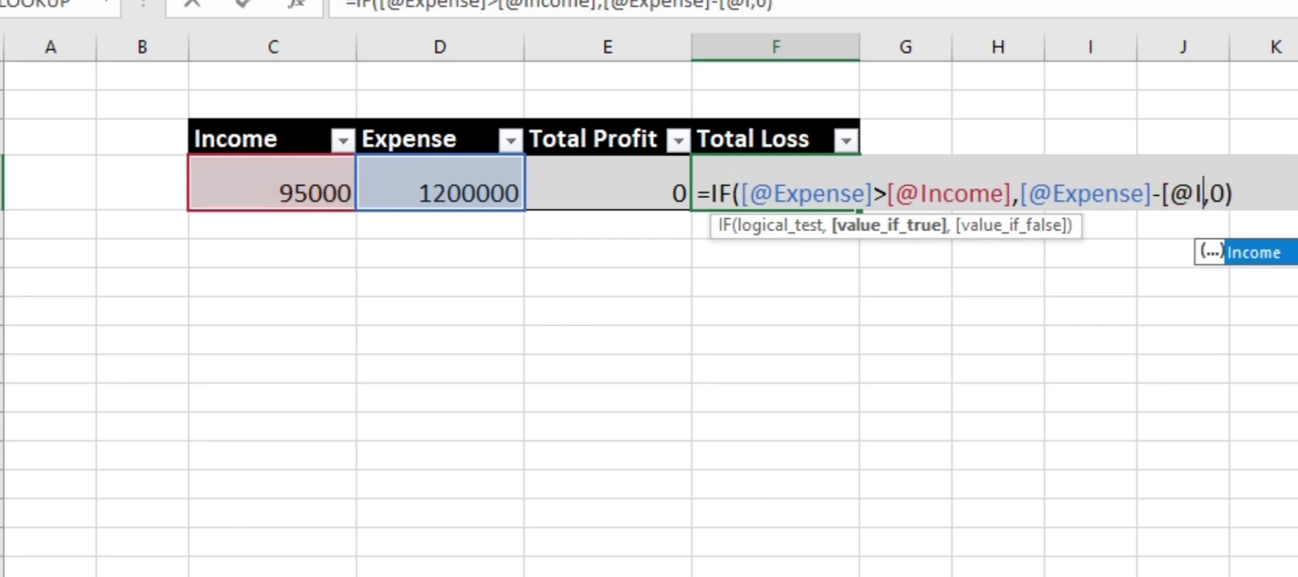
pyautogui.press('BackSpace')
pyautogui.press('BackSpace')
pyautogui.press('BackSpace')
pyautogui.press('BackSpace')
pyautogui.press('BackSpace')
pyautogui.press('BackSpace')
pyautogui.press('BackSpace')
pyautogui.press('BackSpace')
pyautogui.press('BackSpace')
pyautogui.press('BackSpace')
pyautogui.press('BackSpace')
pyautogui.press('BackSpace')
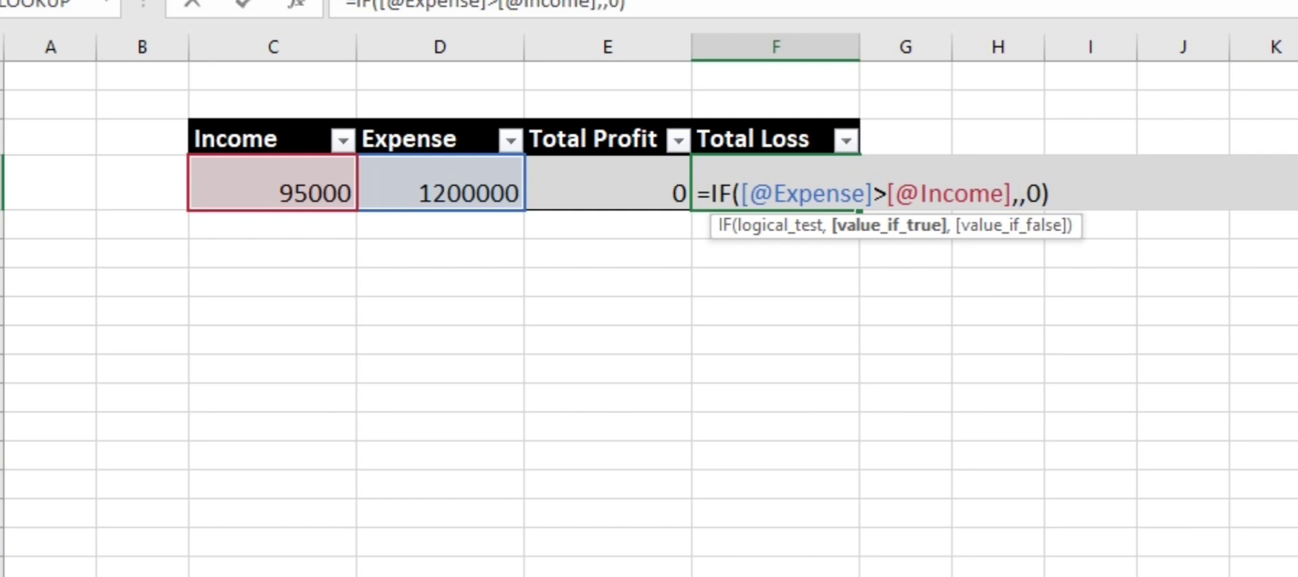
pyautogui.click(318, 194)
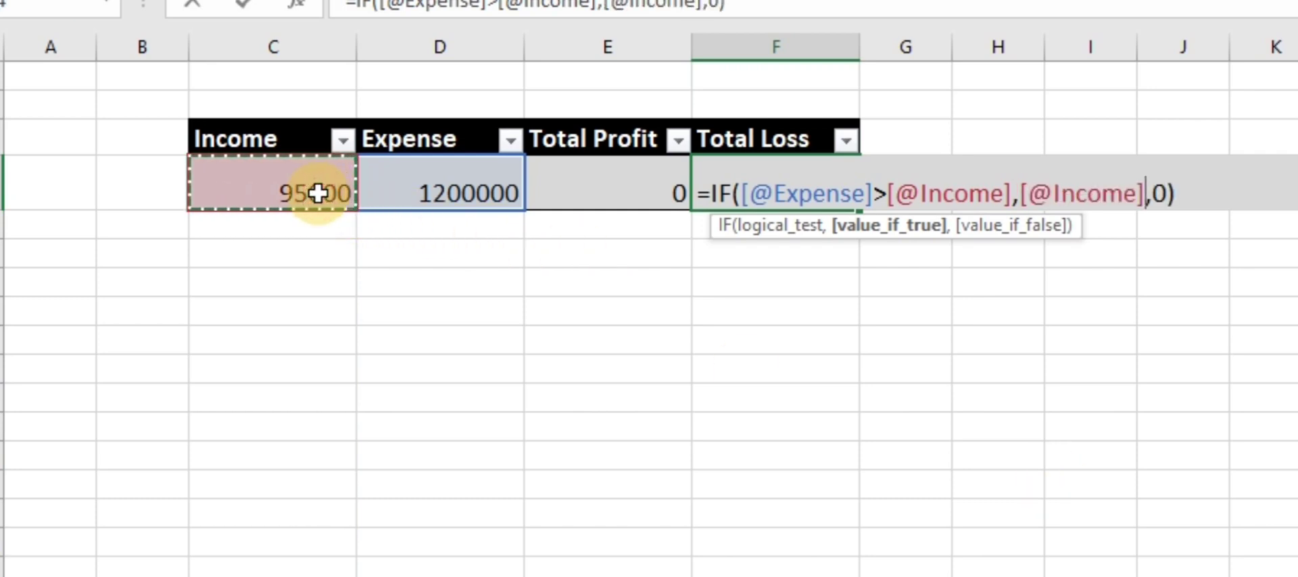
pyautogui.write('-[@Expense')
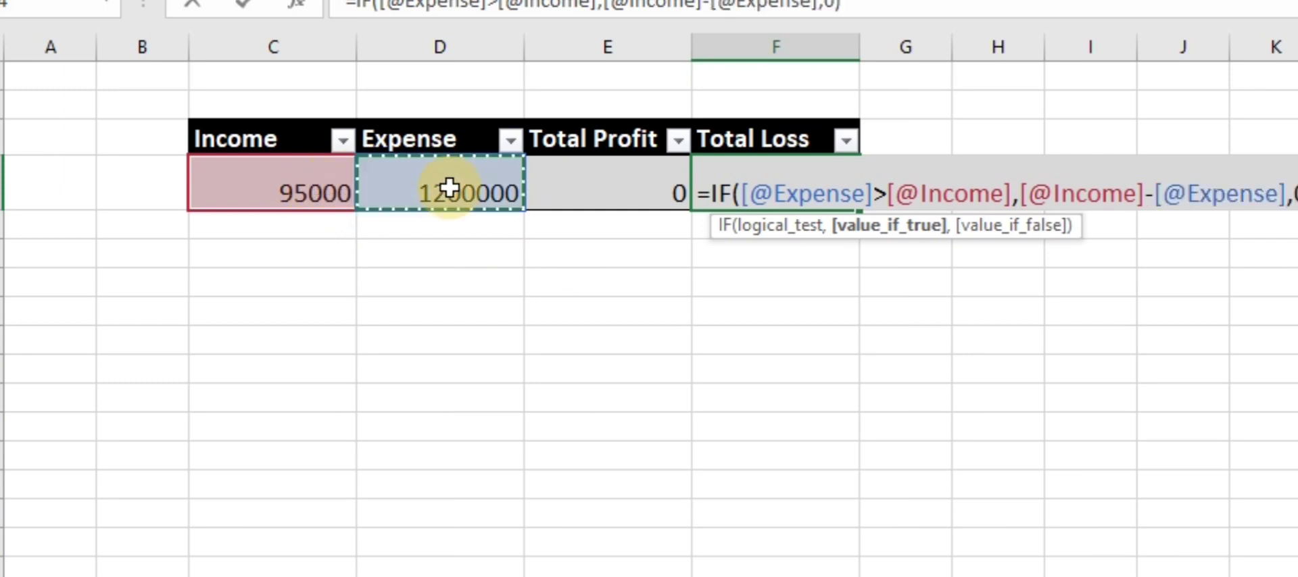
pyautogui.click(447, 183)
pyautogui.press('Return')
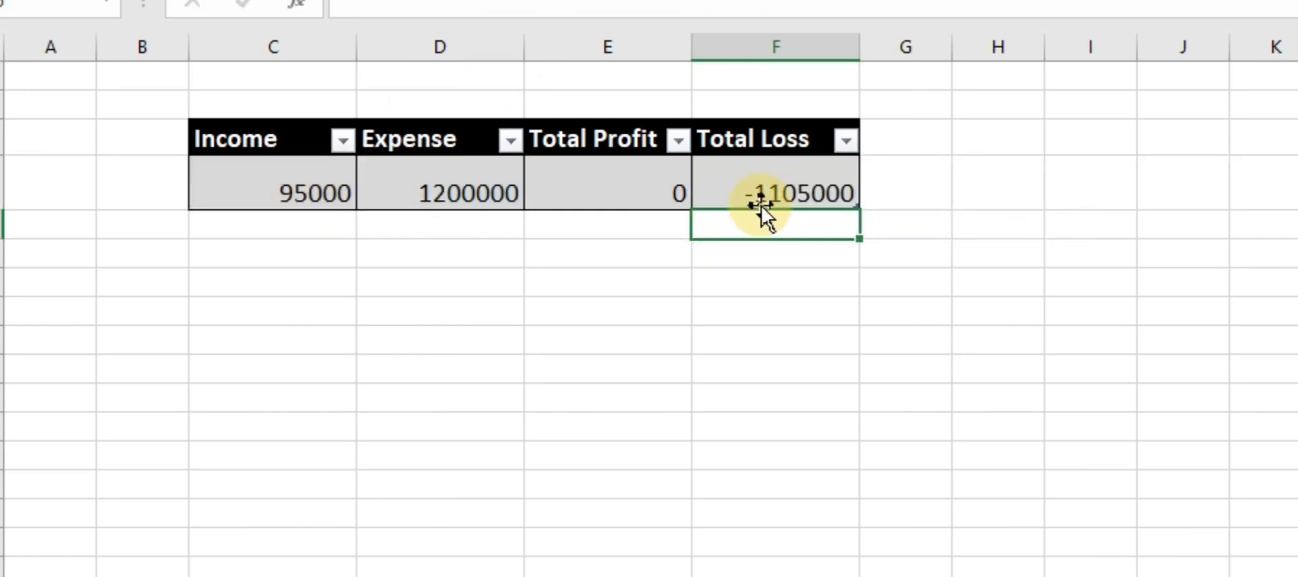
pyautogui.click(764, 182)
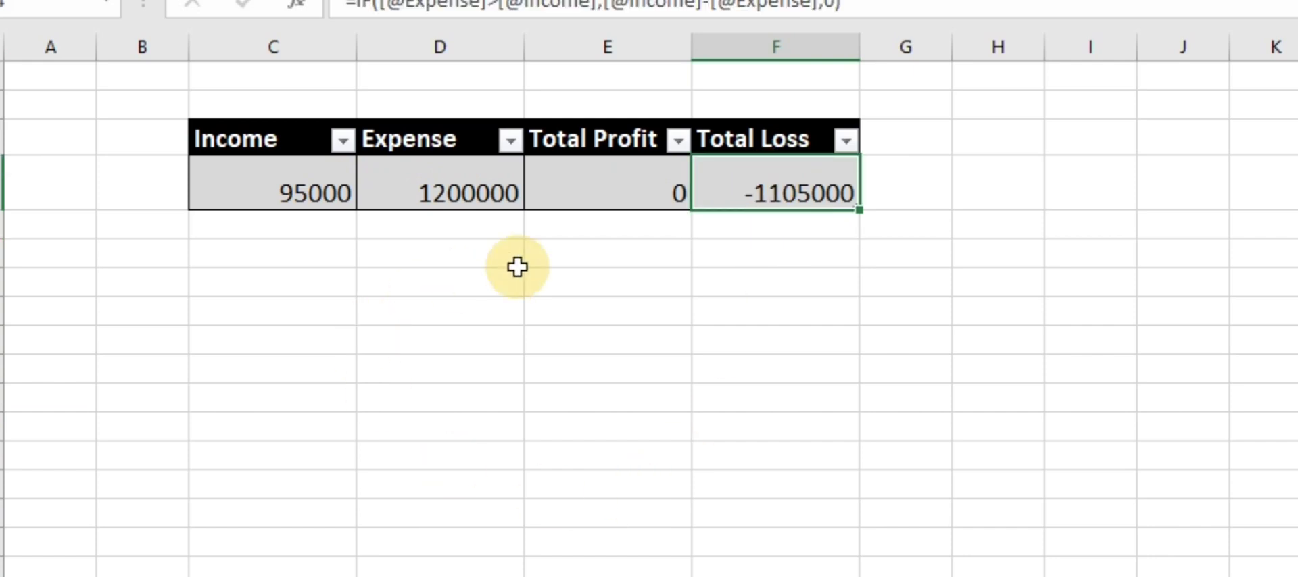
# Centre the four KPI values in C4:F4 horizontally and vertically, then return to Sheet1
pyautogui.moveTo(296, 184); pyautogui.dragTo(739, 180)
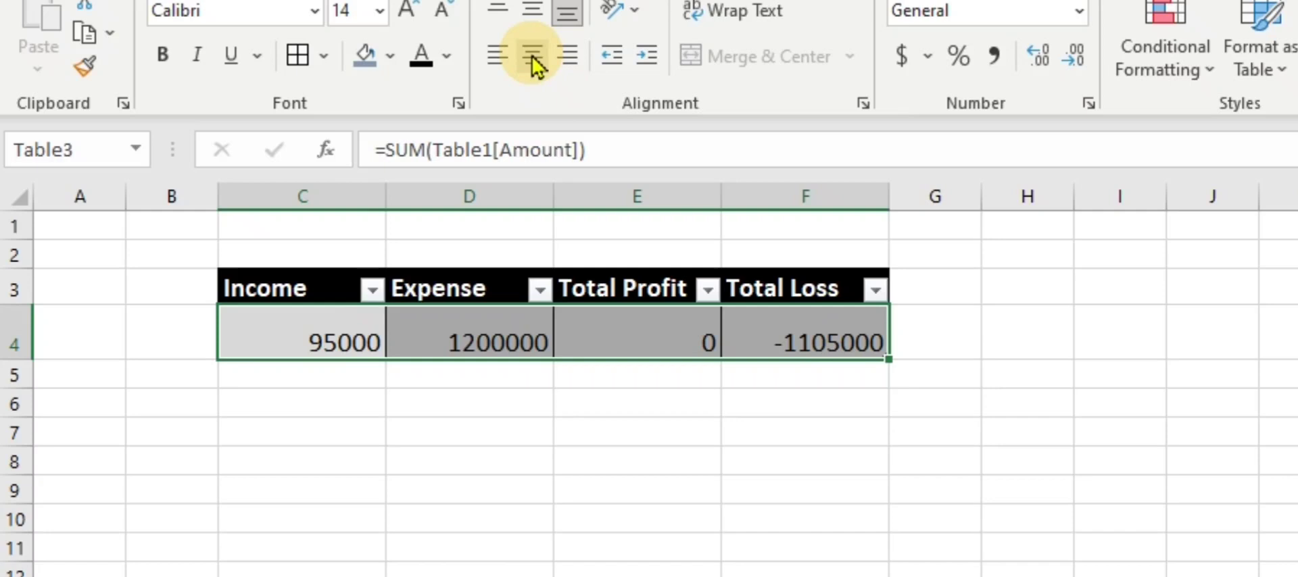
pyautogui.click(532, 58)
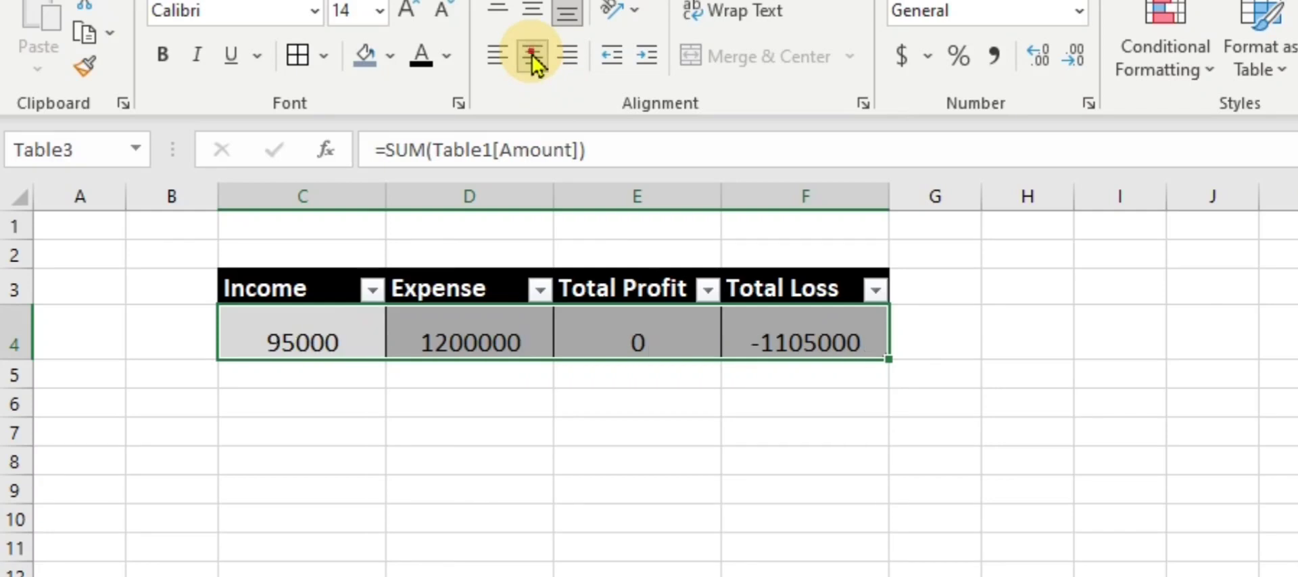
pyautogui.click(530, 11)
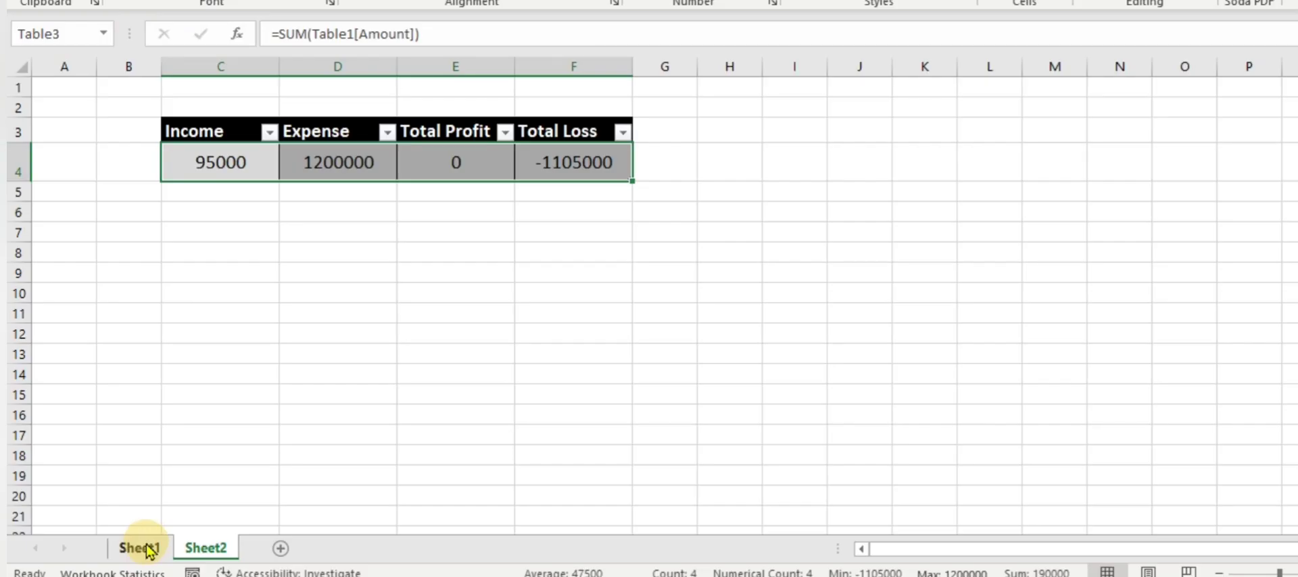
pyautogui.click(145, 548)
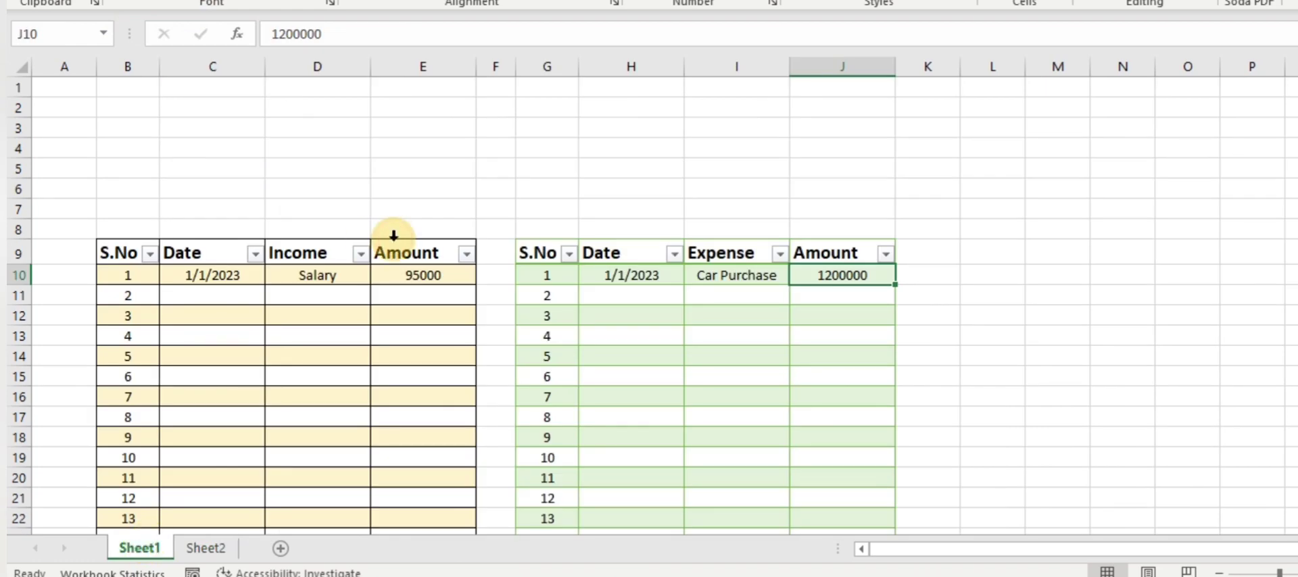
pyautogui.click(217, 294)
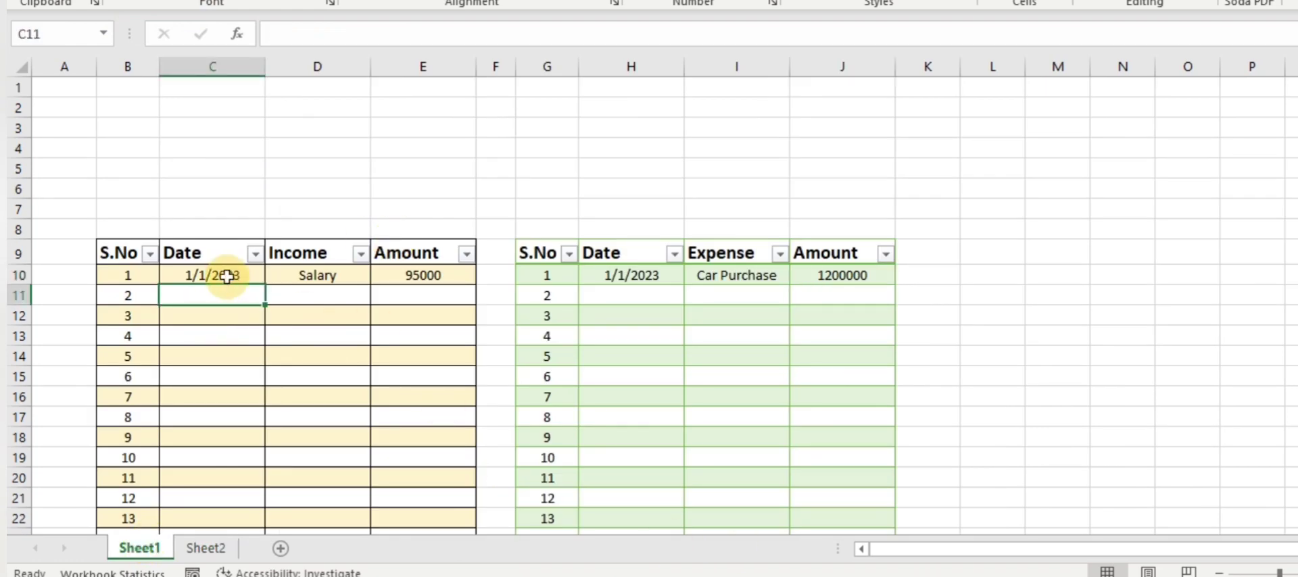
# Fill income dates down to 1/5/2023 and add Shope rent at 20000
pyautogui.click(216, 275)
pyautogui.moveTo(264, 285); pyautogui.dragTo(260, 359)
pyautogui.click(313, 295)
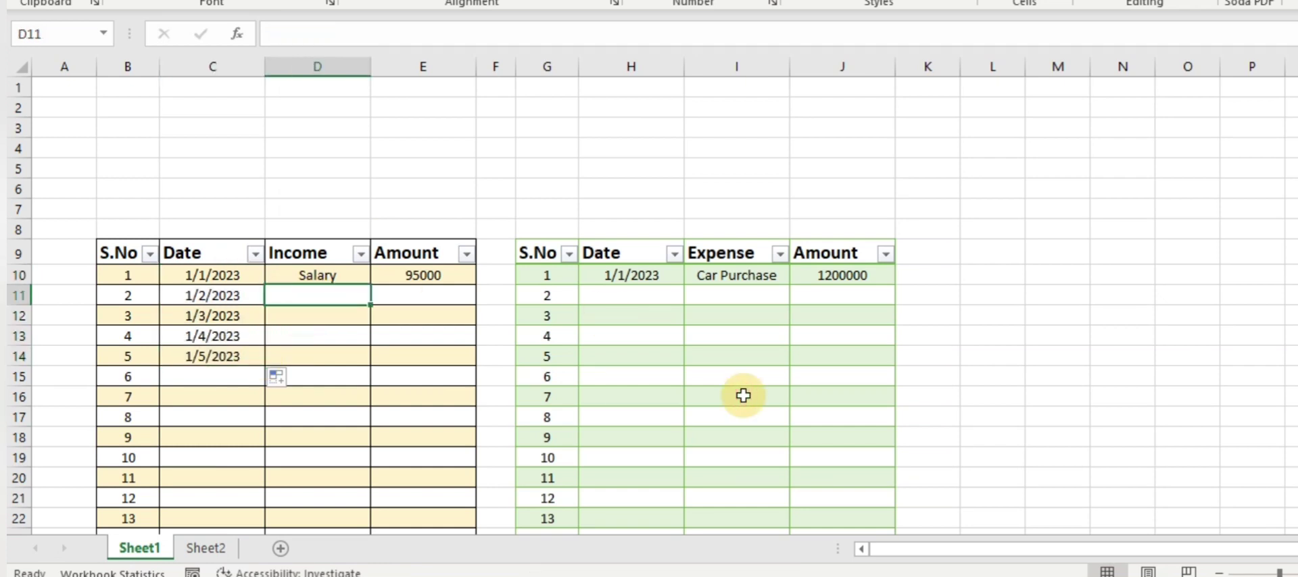
pyautogui.write('Shope ')
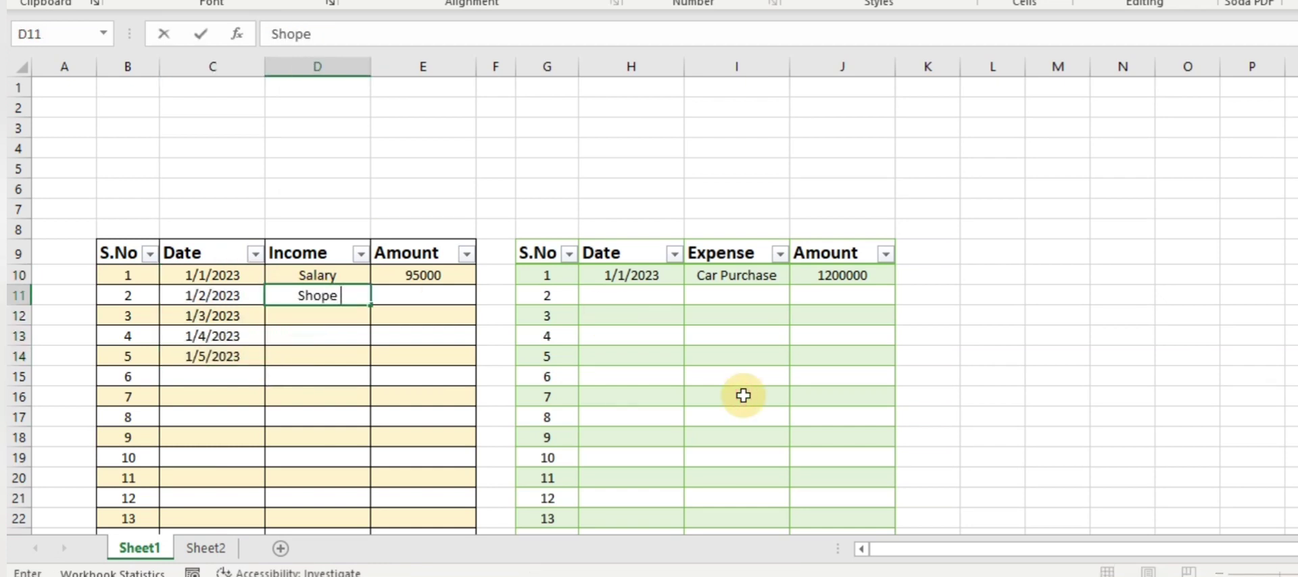
pyautogui.write('rent')
pyautogui.press('Tab')
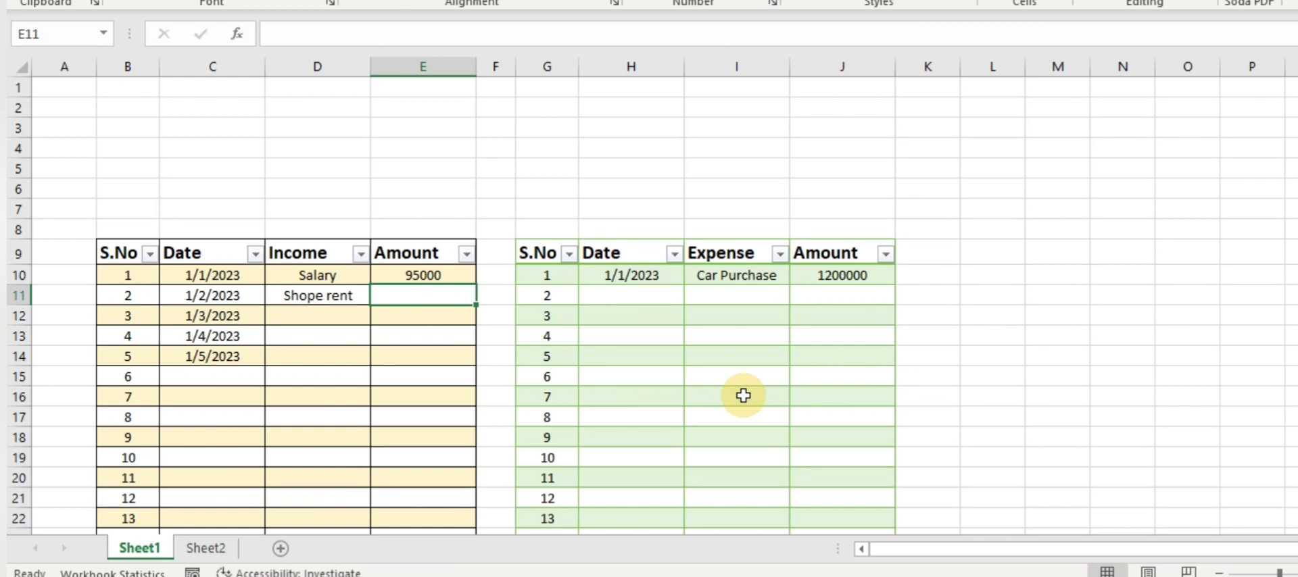
pyautogui.write('20000')
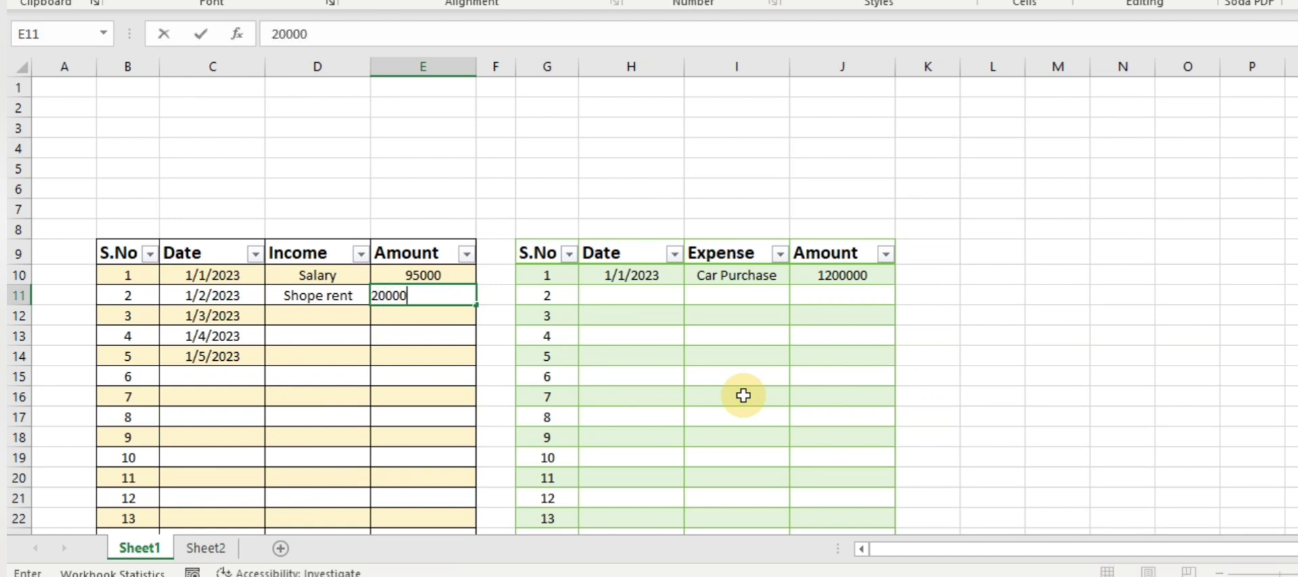
pyautogui.press('Left')
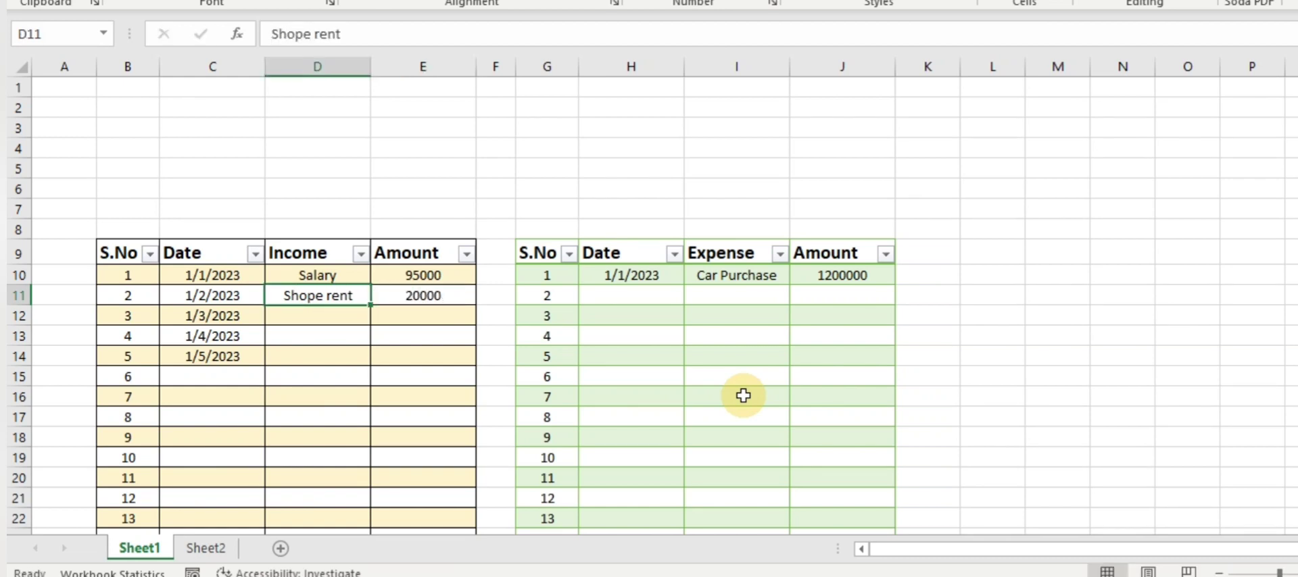
pyautogui.press('Left')
pyautogui.press('Down')
pyautogui.press('Right')
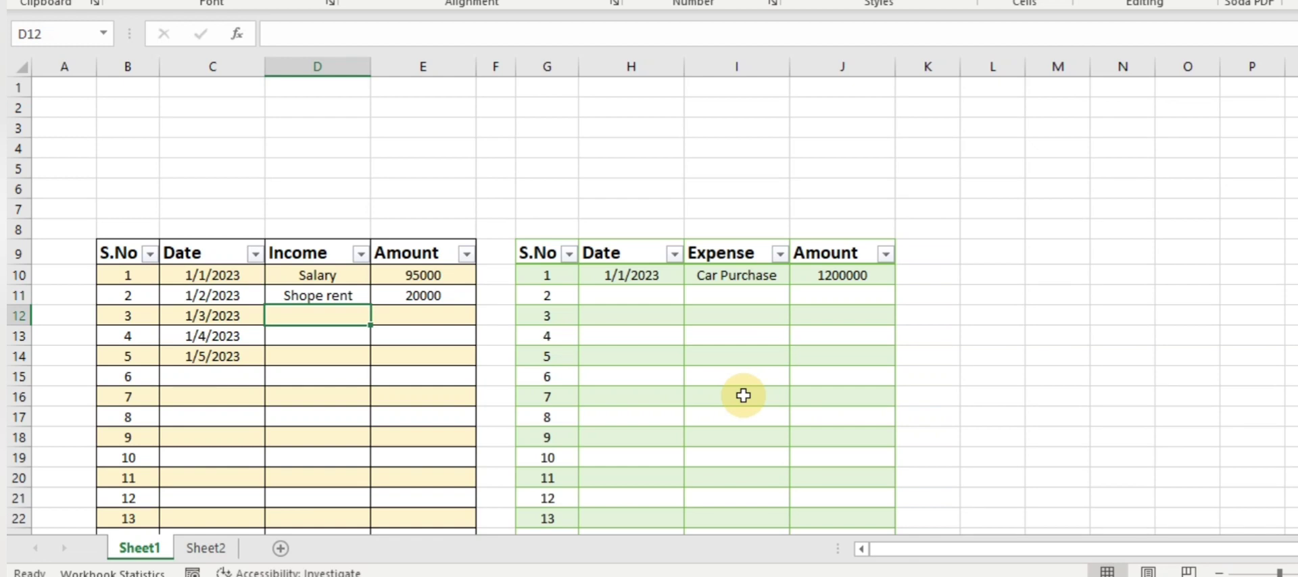
# Add Transport Income 500000 and Van Sale 1500000, widening column D to fit
pyautogui.write('Transport')
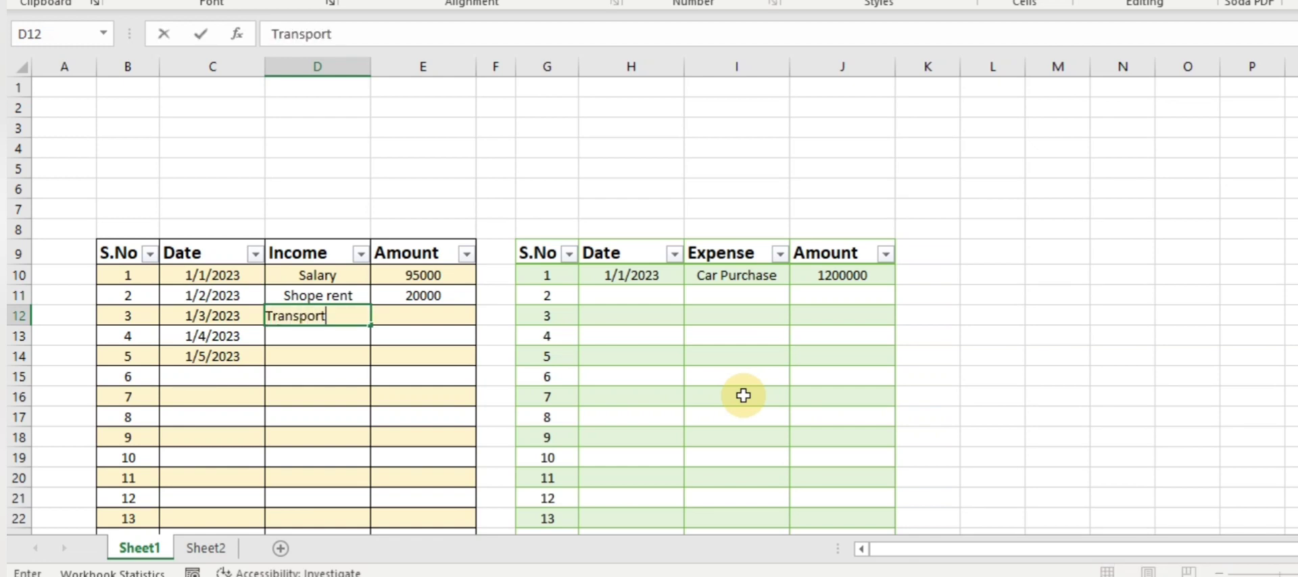
pyautogui.write(' Income')
pyautogui.press('Tab')
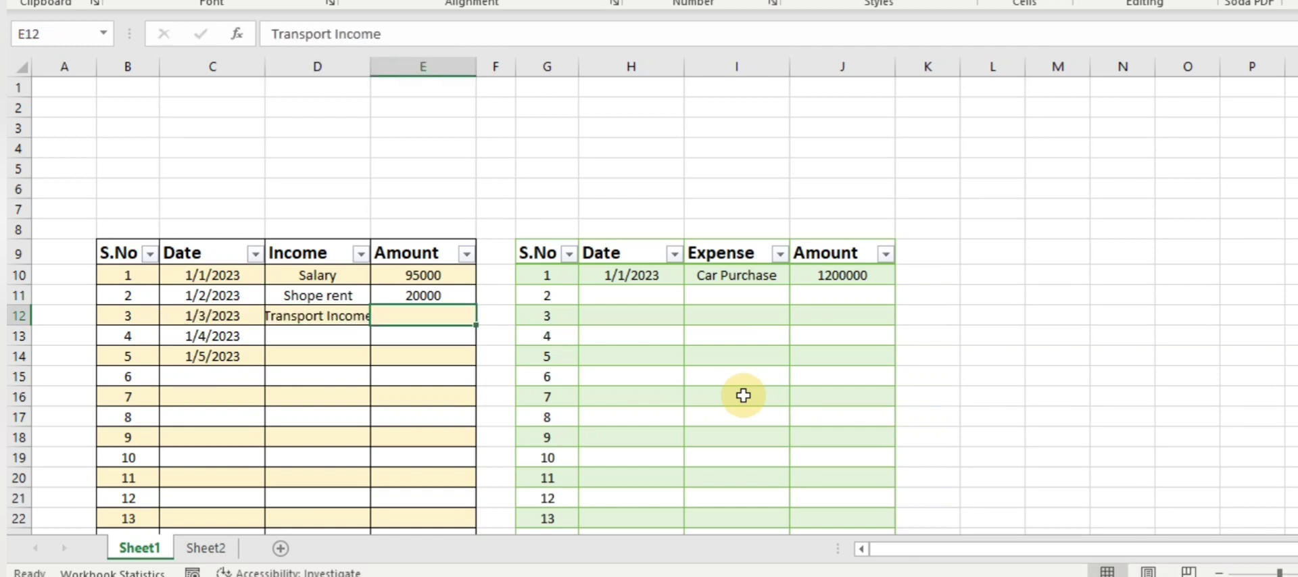
pyautogui.write('5')
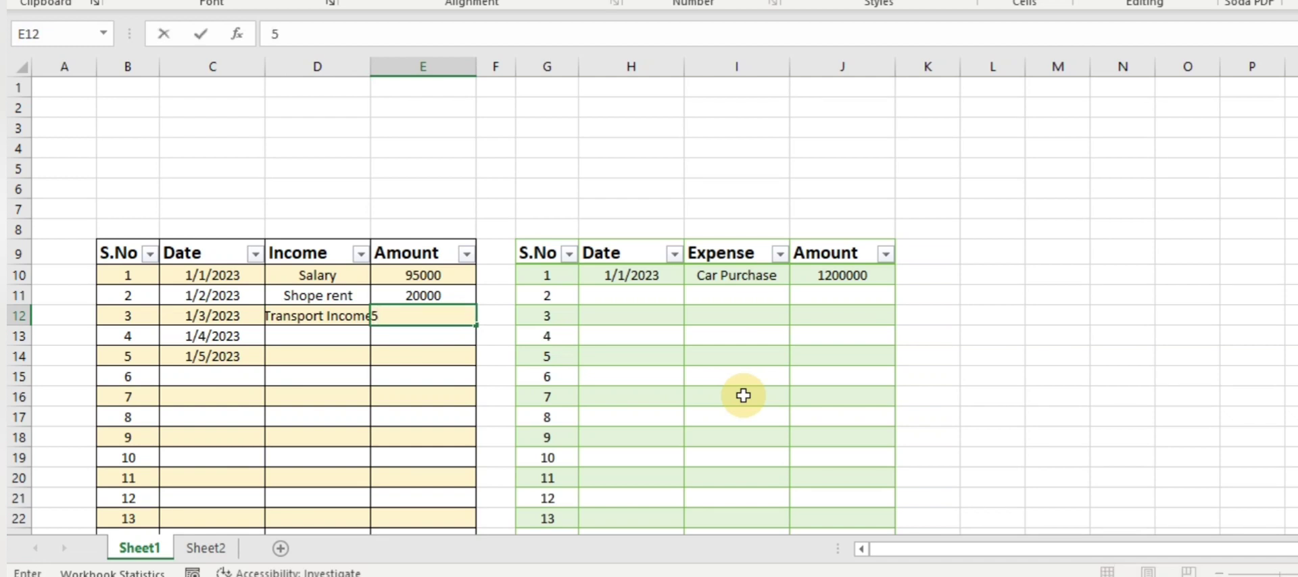
pyautogui.write('00000')
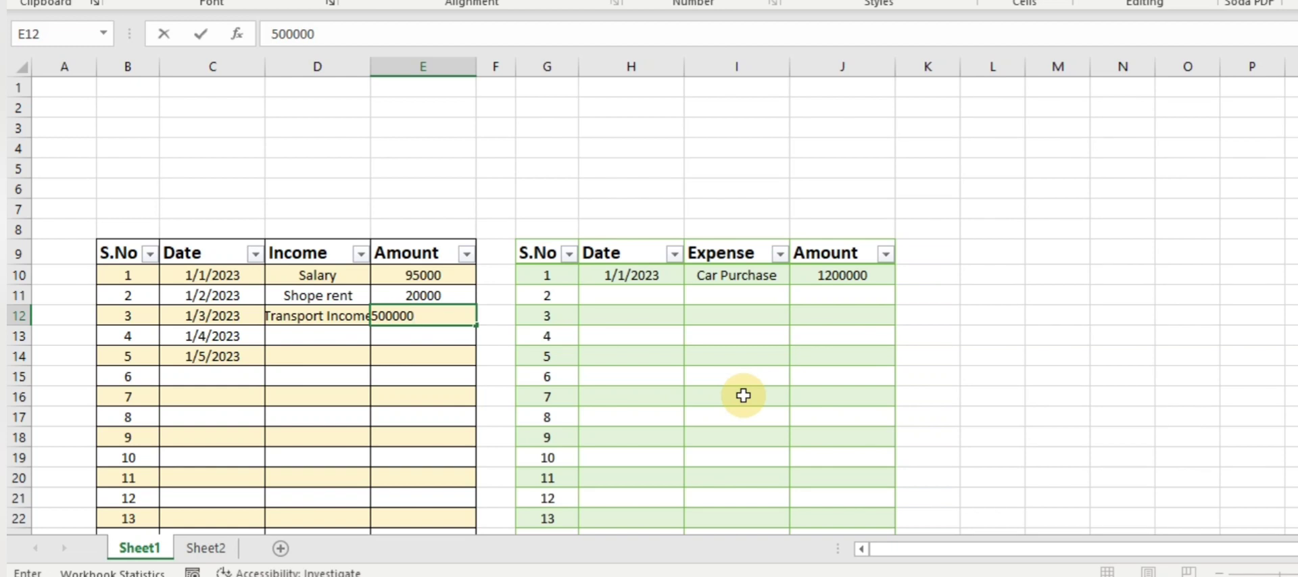
pyautogui.press('Return')
pyautogui.moveTo(369, 68); pyautogui.dragTo(378, 72)
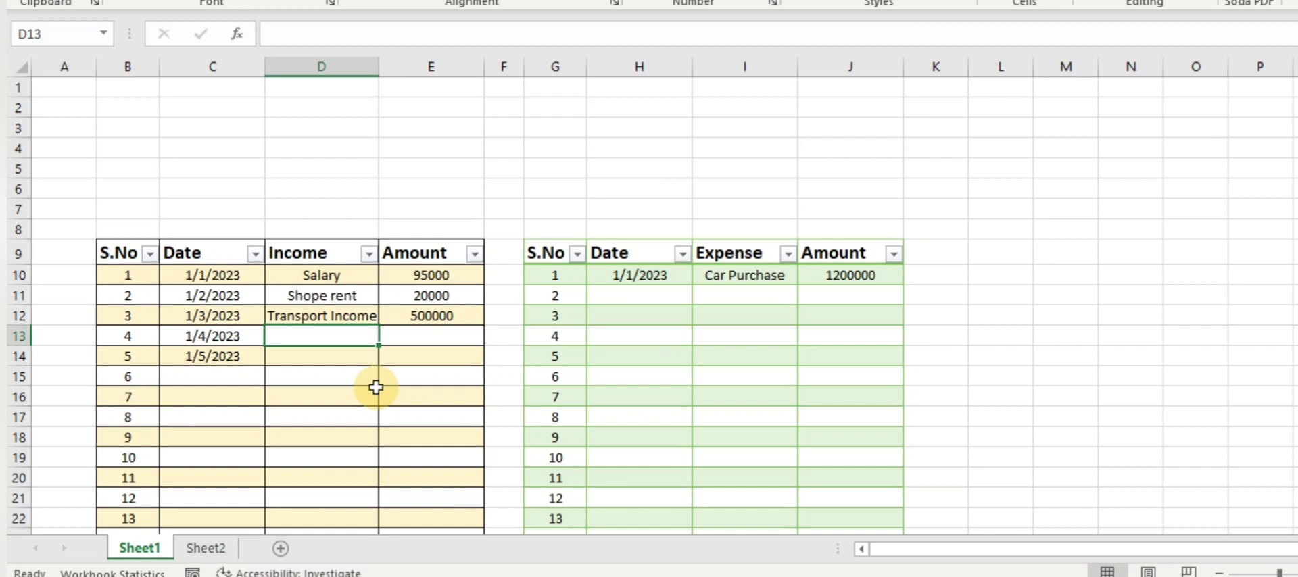
pyautogui.write('Van ')
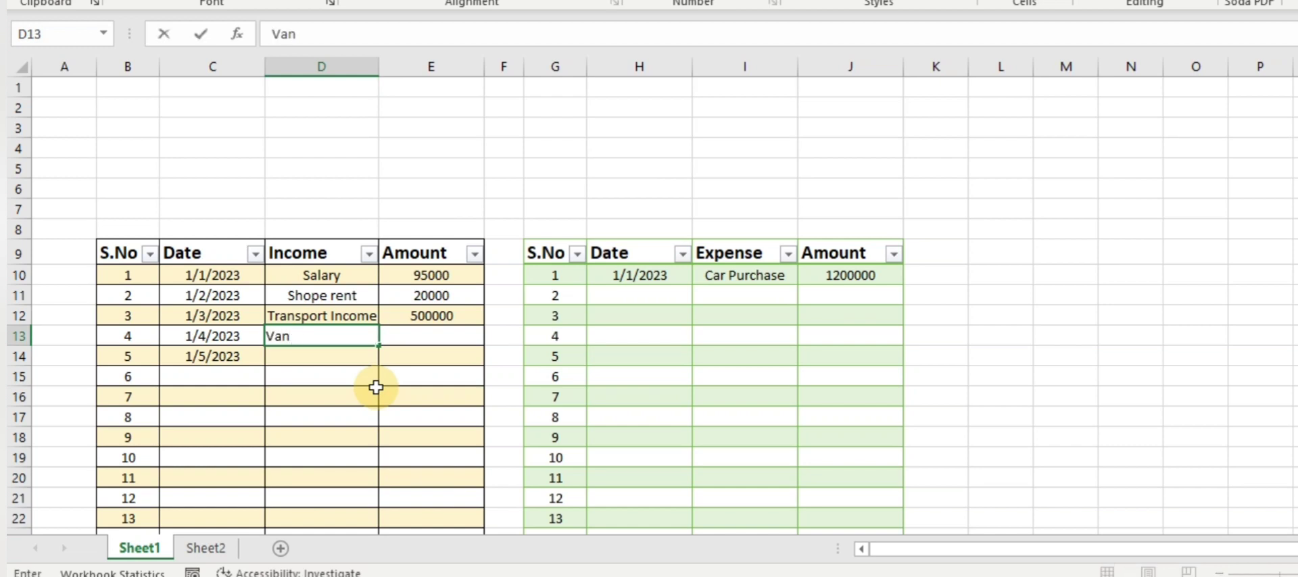
pyautogui.write('Sale')
pyautogui.press('Tab')
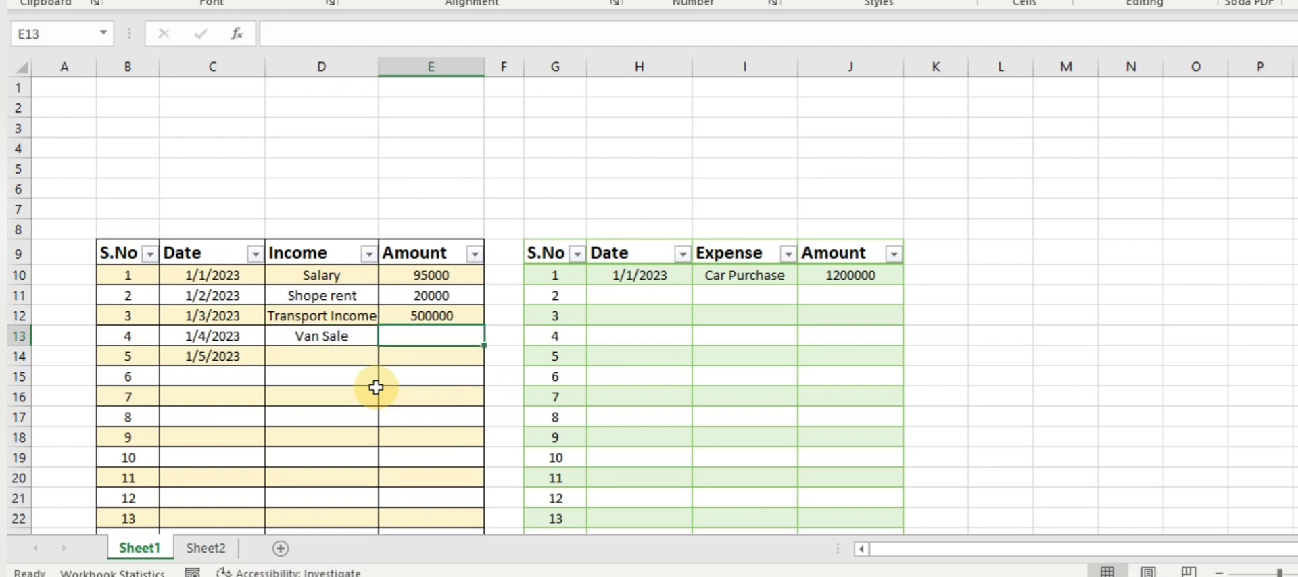
pyautogui.write('150000')
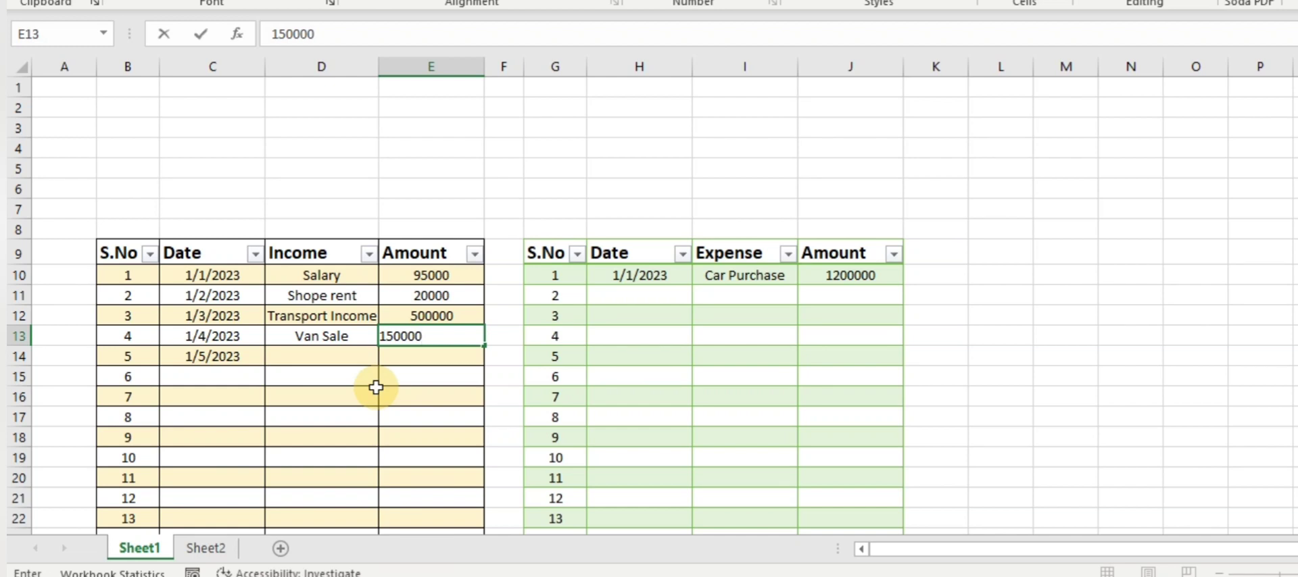
pyautogui.write('0')
pyautogui.press('Return')
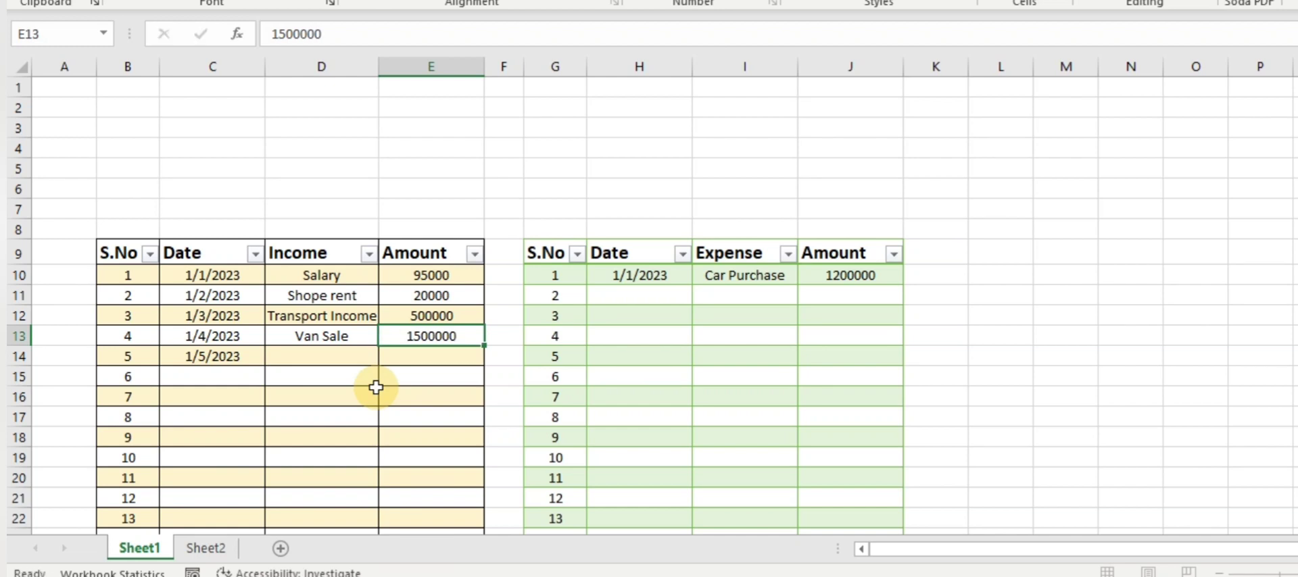
# Add Office rent at 700000 and check Sheet2 shows Income 2815000, Total Profit 1615000
pyautogui.hotkey('ctrl', 'Left')
pyautogui.press('Down')
pyautogui.press('Right')
pyautogui.press('Right')
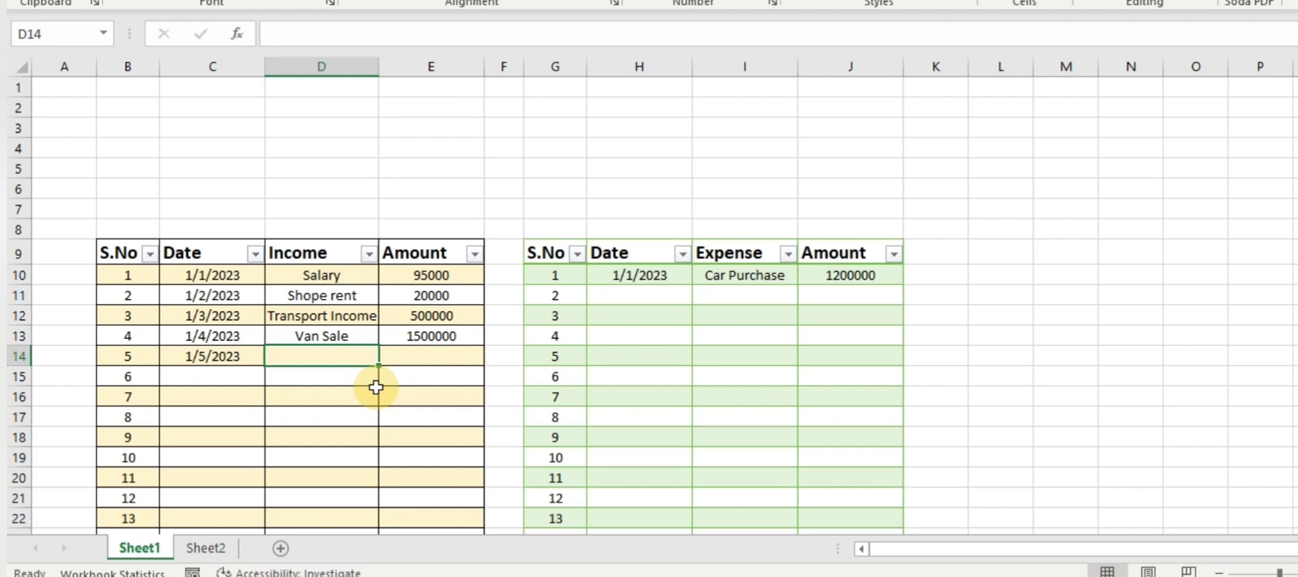
pyautogui.write('Off')
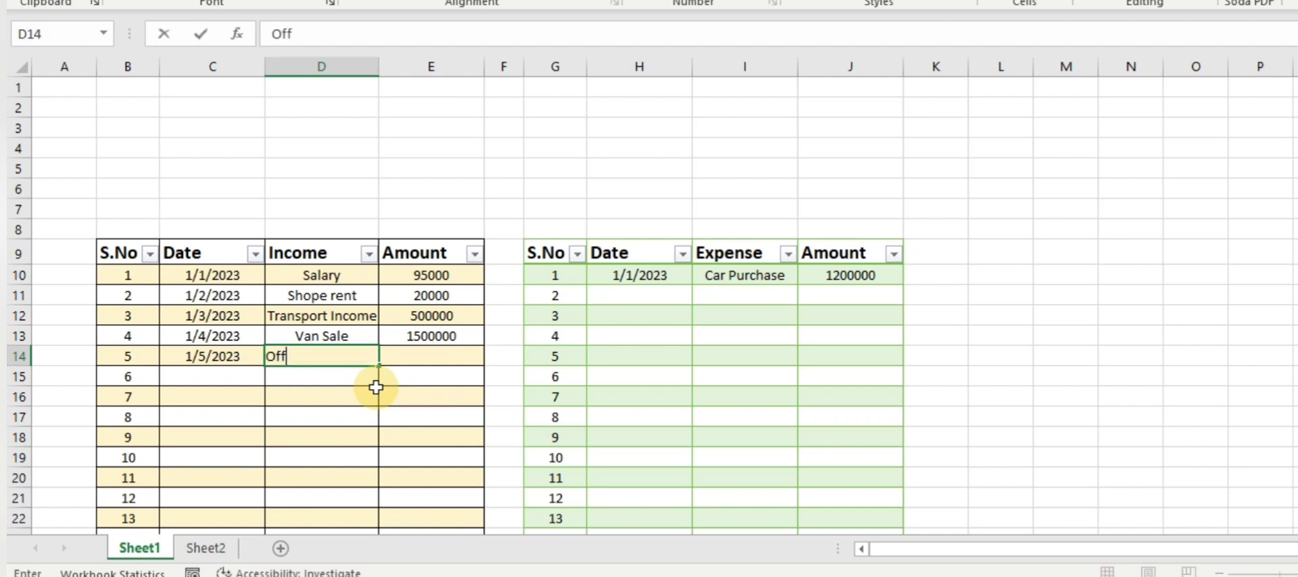
pyautogui.write('ice rent')
pyautogui.press('Tab')
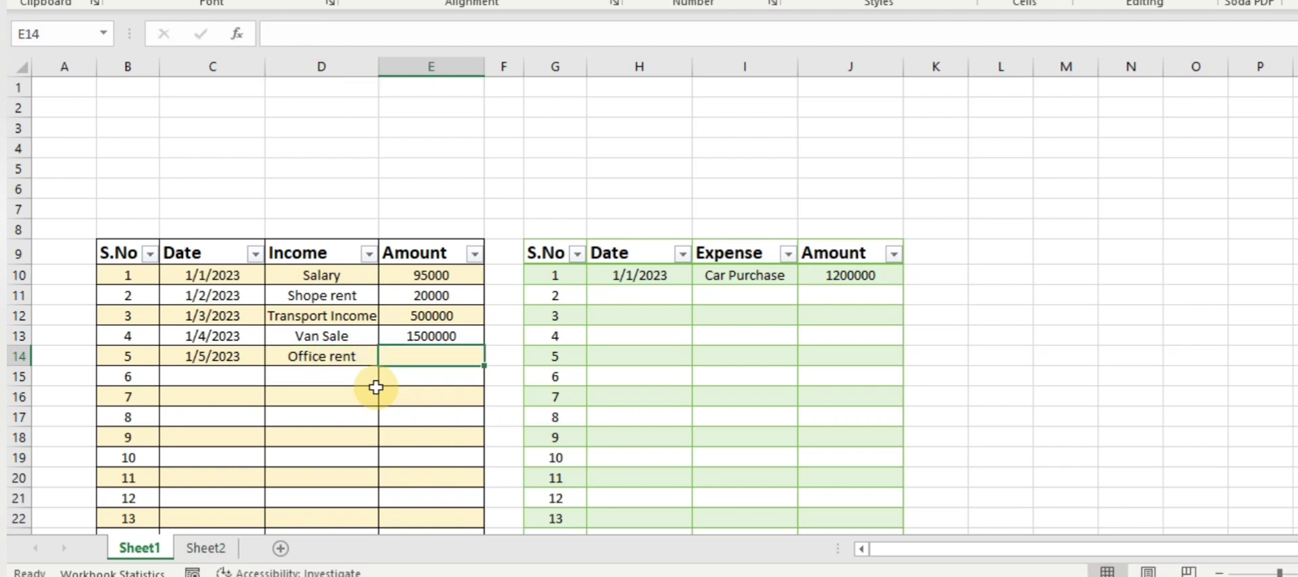
pyautogui.write('700000')
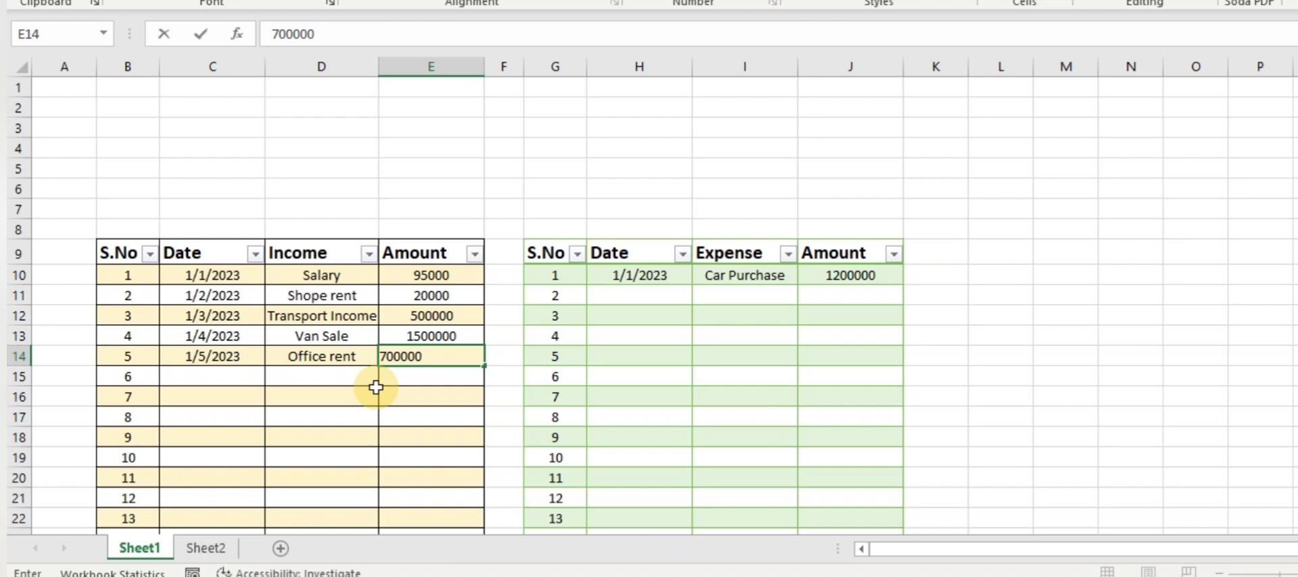
pyautogui.press('Tab')
pyautogui.press('Tab')
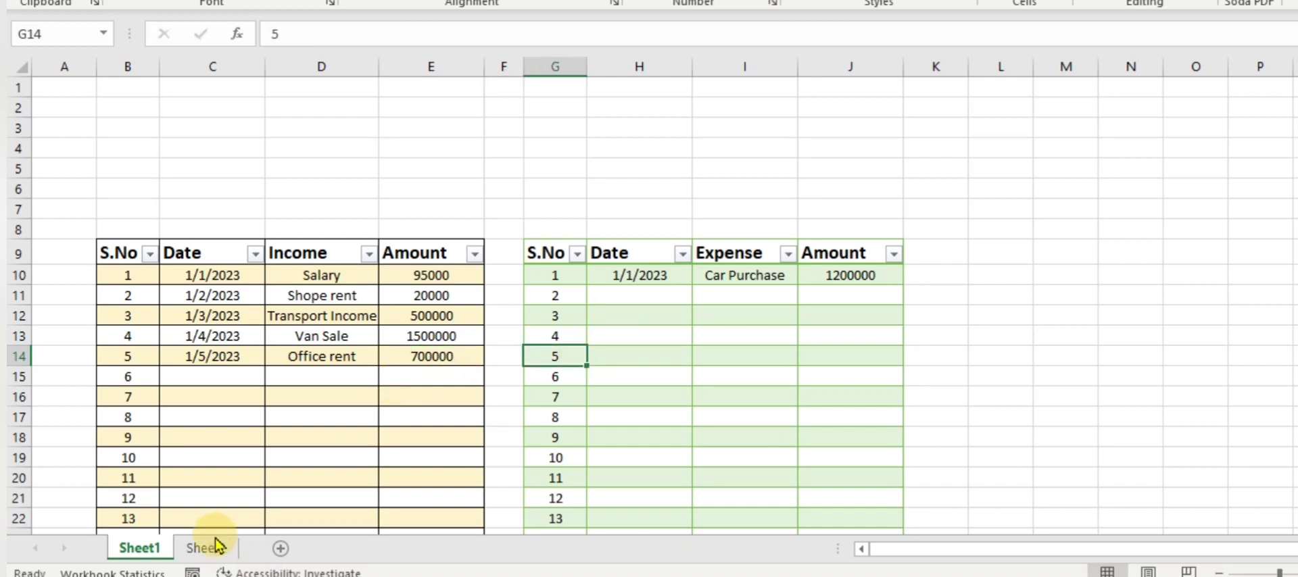
pyautogui.click(211, 546)
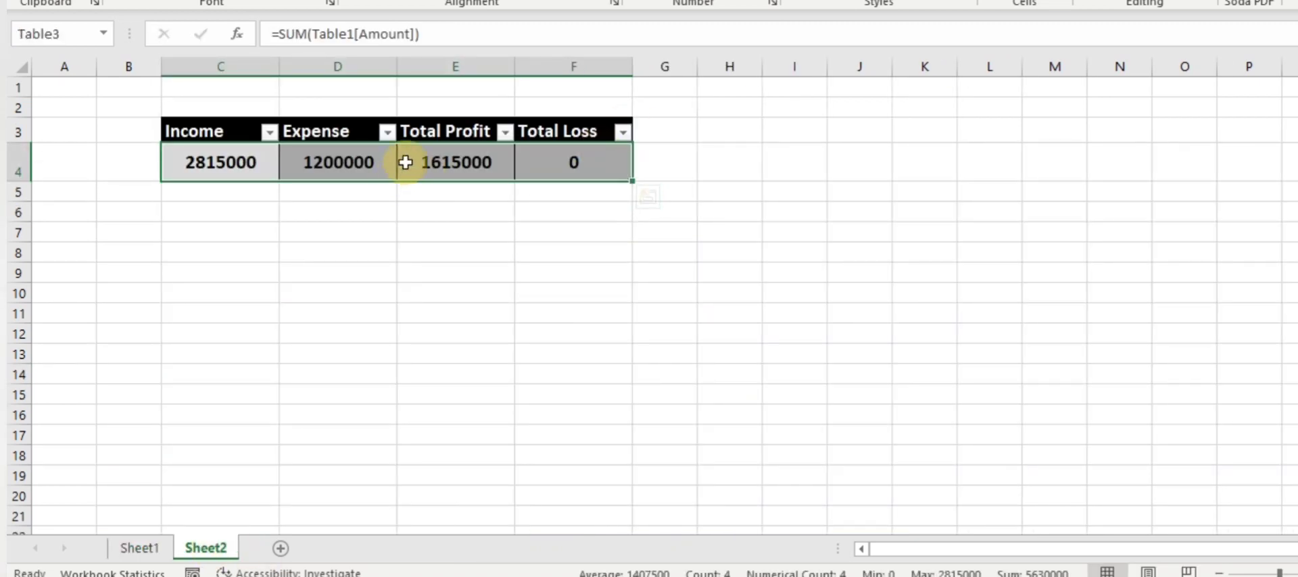
pyautogui.click(433, 164)
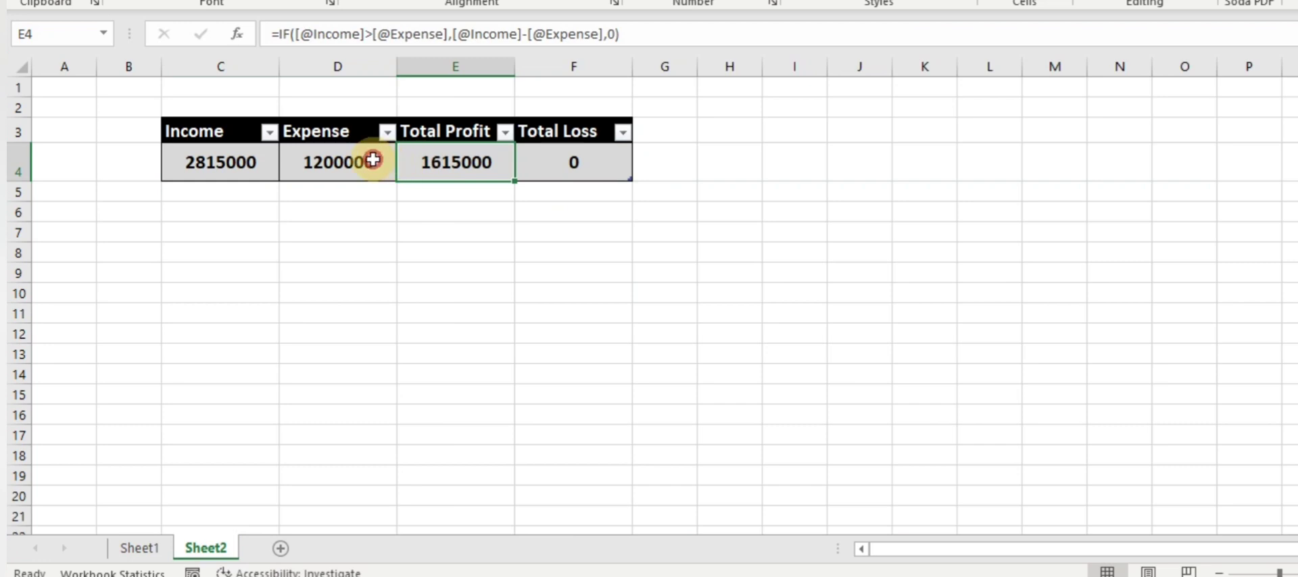
pyautogui.click(137, 547)
pyautogui.click(653, 296)
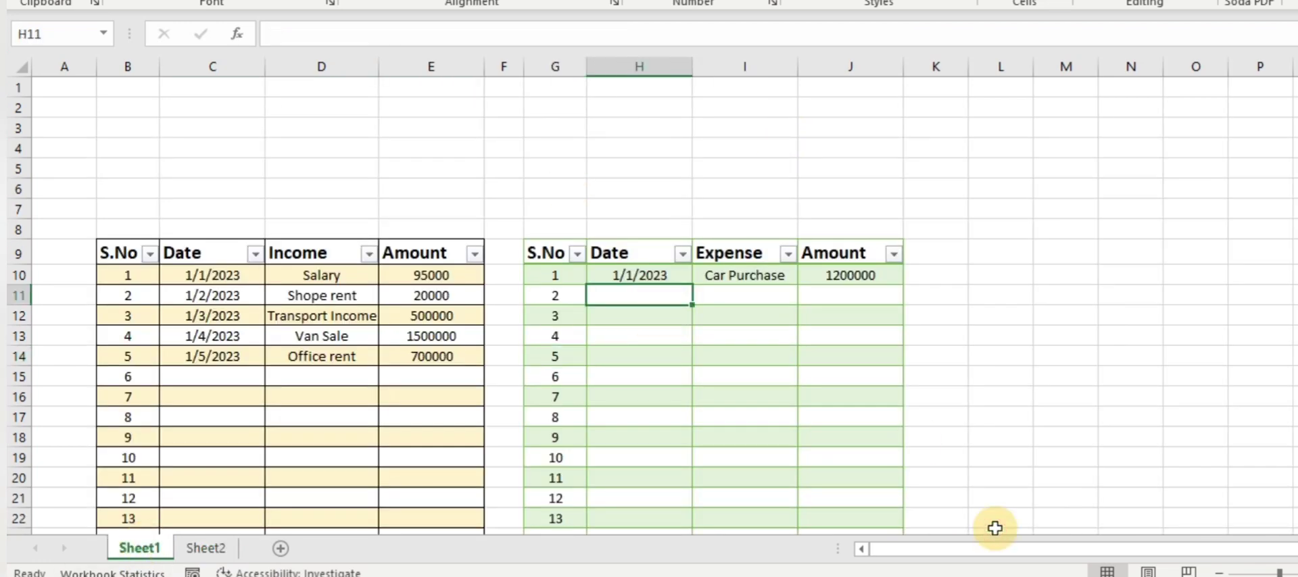
# Apply the 1-Jan-23 date format to income dates C10:C14 and the expense Date column with Ctrl+Shift+#
pyautogui.moveTo(197, 274); pyautogui.dragTo(212, 353)
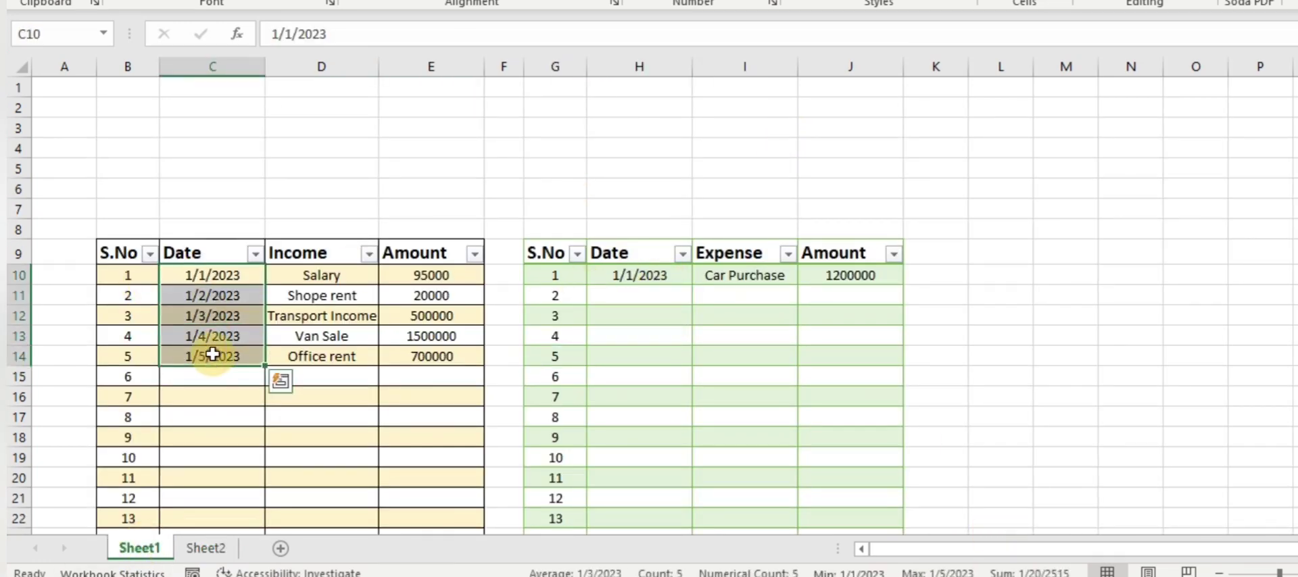
pyautogui.hotkey('ctrl', 'shift', '3')
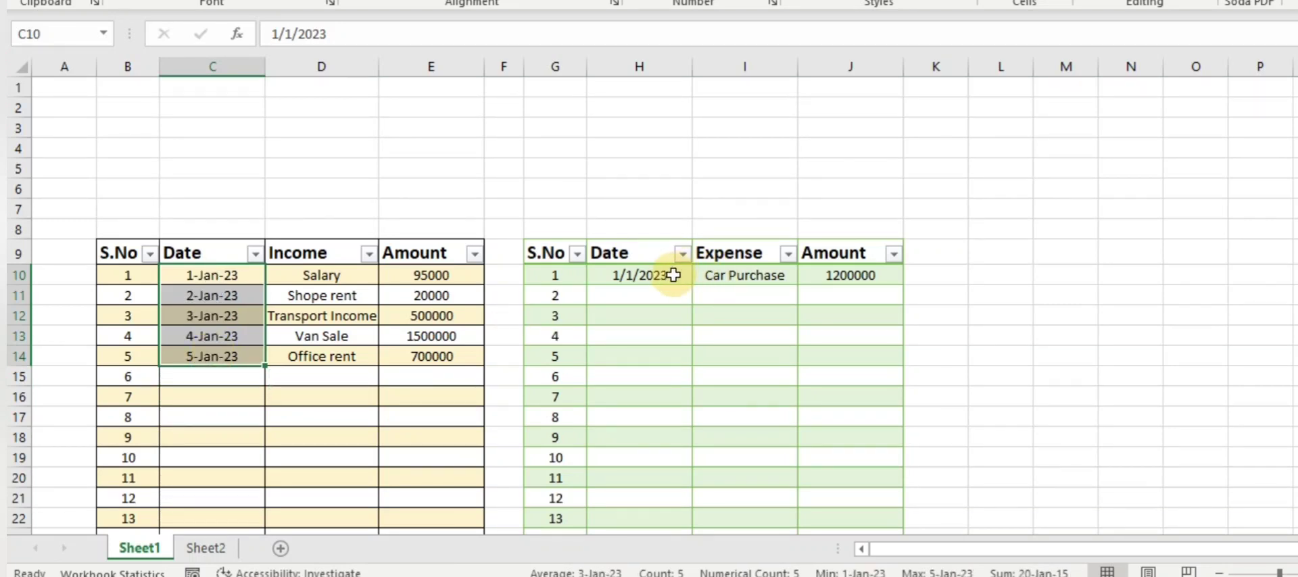
pyautogui.click(672, 275)
pyautogui.hotkey('shift', 'Down')
pyautogui.hotkey('shift', 'Down')
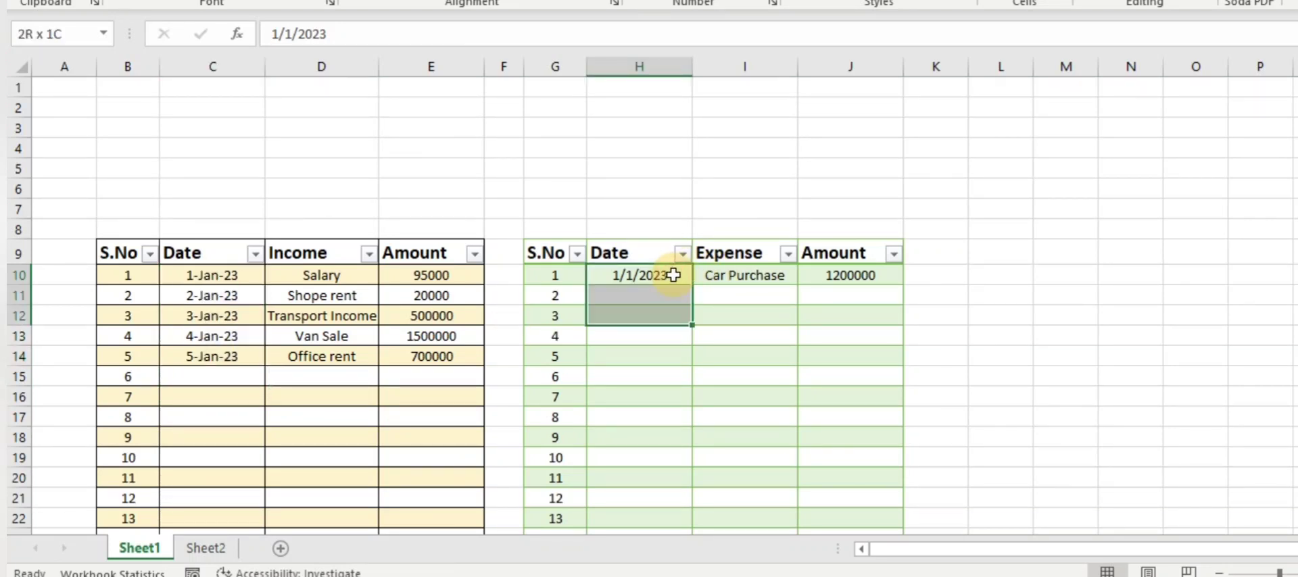
pyautogui.hotkey('shift', 'Down')
pyautogui.hotkey('shift', 'Down')
pyautogui.hotkey('shift', 'Down')
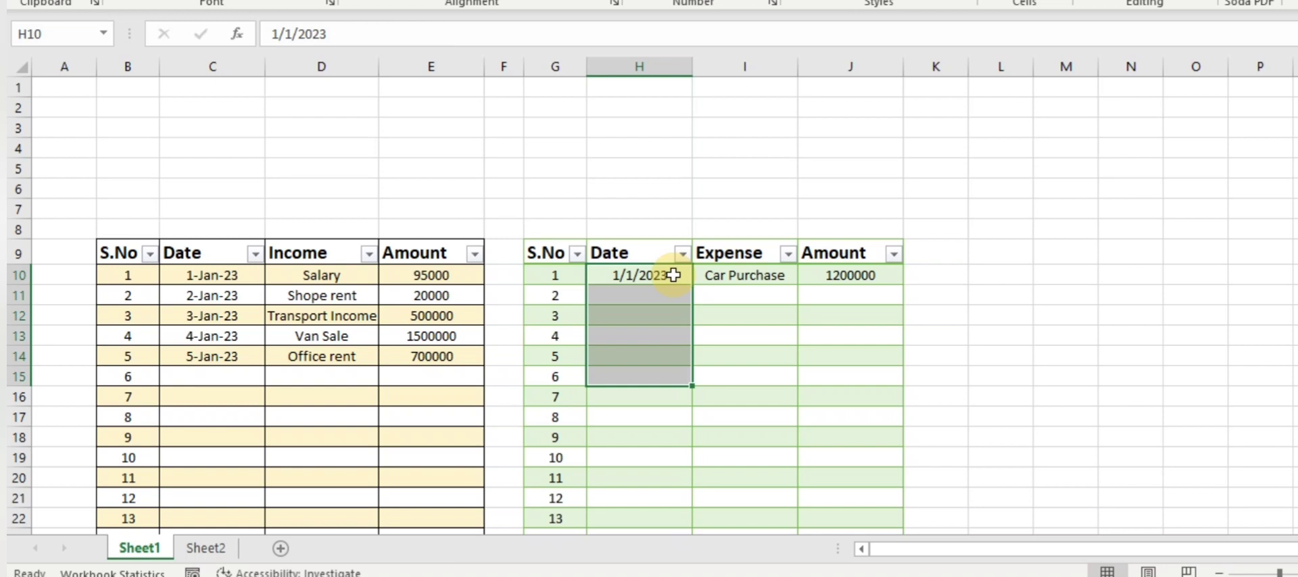
pyautogui.hotkey('ctrl', 'shift', '3')
# Enter 2-Jan-23 as the second expense date, correcting the mistaken 1-Feb-23
pyautogui.click(643, 295)
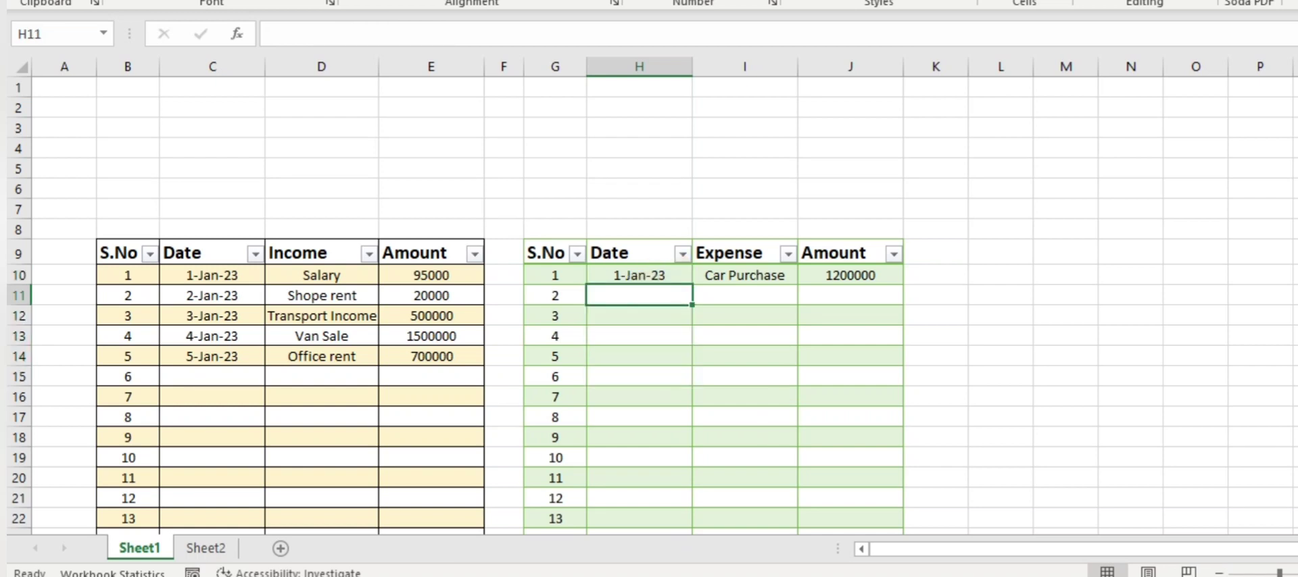
pyautogui.moveTo(919, 574)
pyautogui.write('2-')
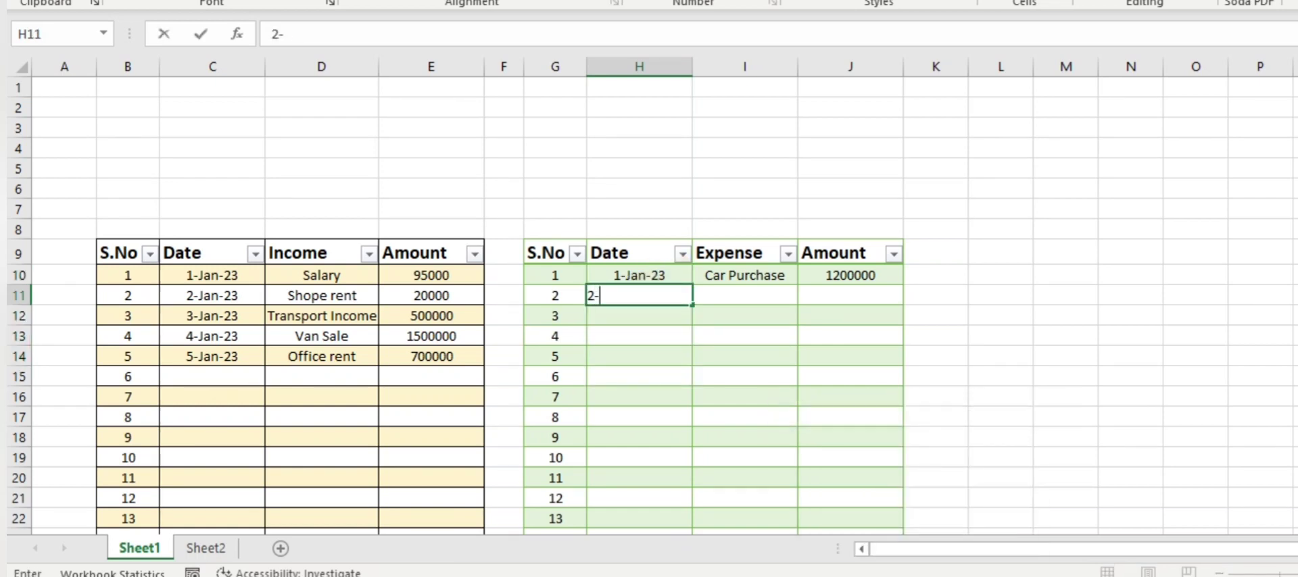
pyautogui.write('1-2023')
pyautogui.press('Tab')
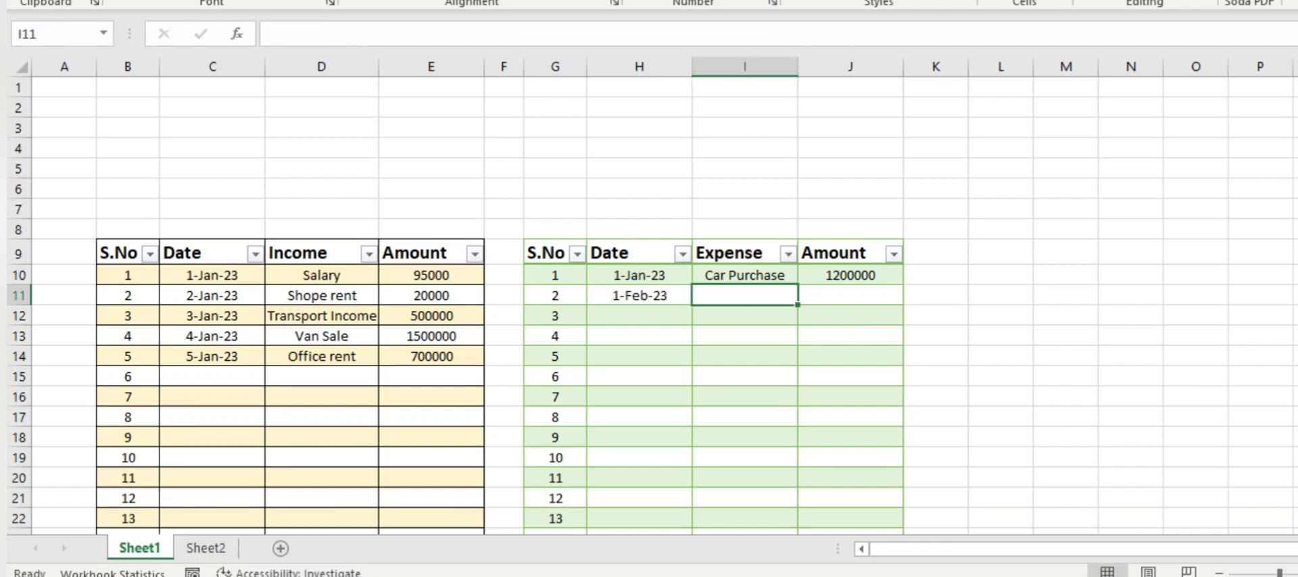
pyautogui.hotkey('shift', 'Tab')
pyautogui.press('F2')
pyautogui.press('Left')
pyautogui.press('Left')
pyautogui.press('Left')
pyautogui.press('Left')
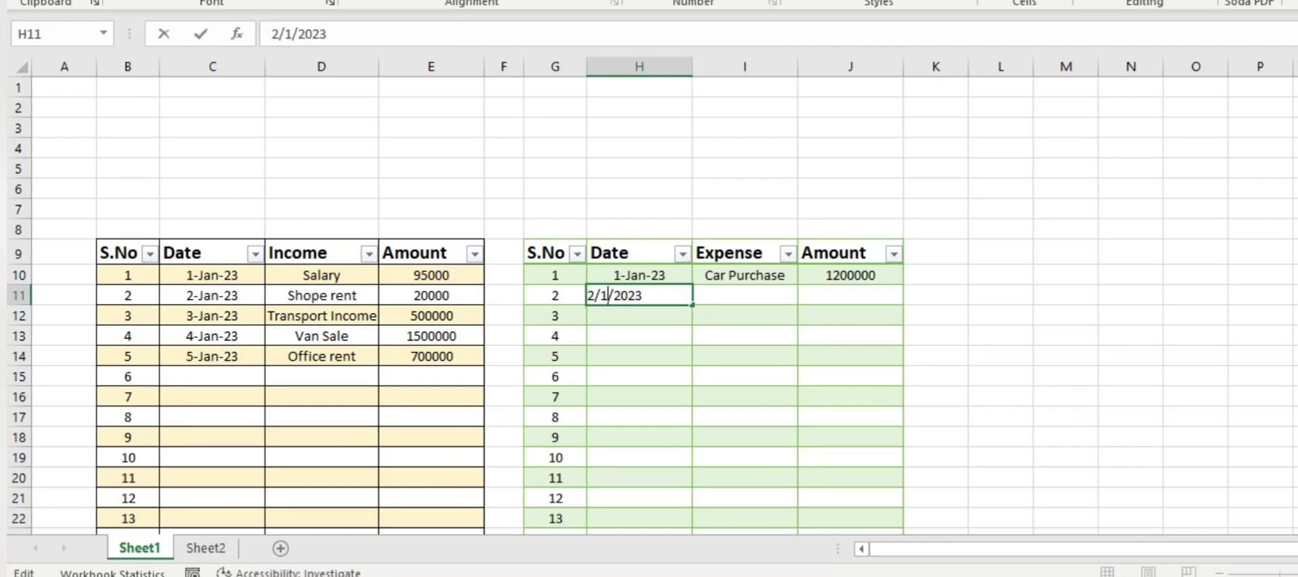
pyautogui.press('BackSpace')
pyautogui.write('2')
pyautogui.press('Left')
pyautogui.press('Left')
pyautogui.press('Left')
pyautogui.press('Return')
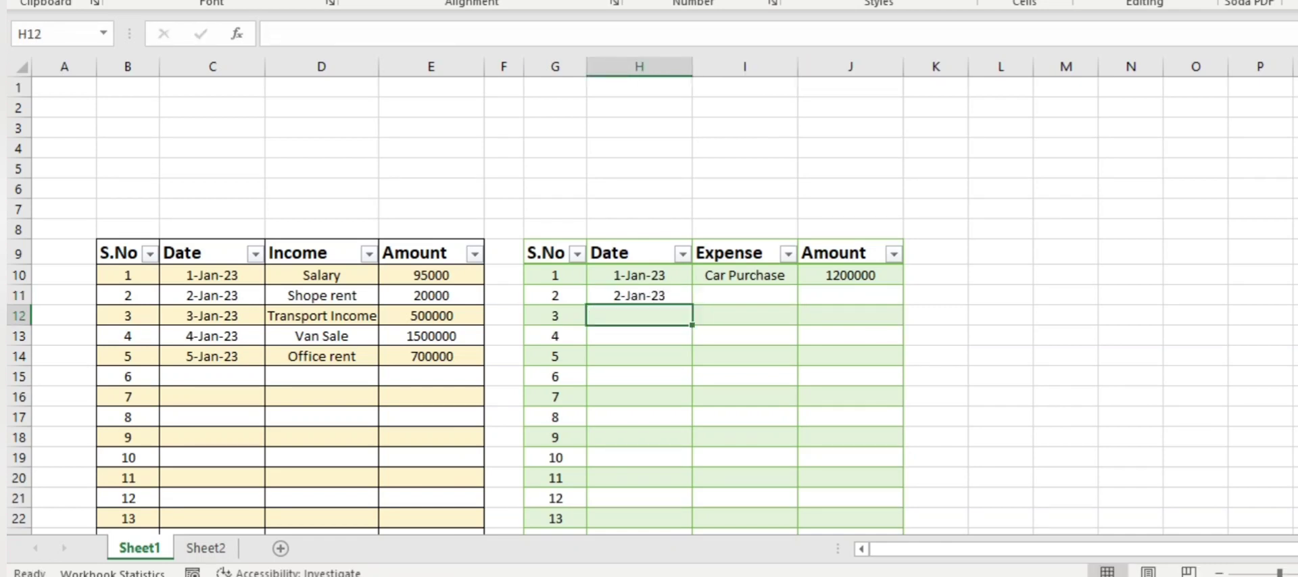
# Add School Fee with amount 17000 to the second expense row
pyautogui.click(756, 305)
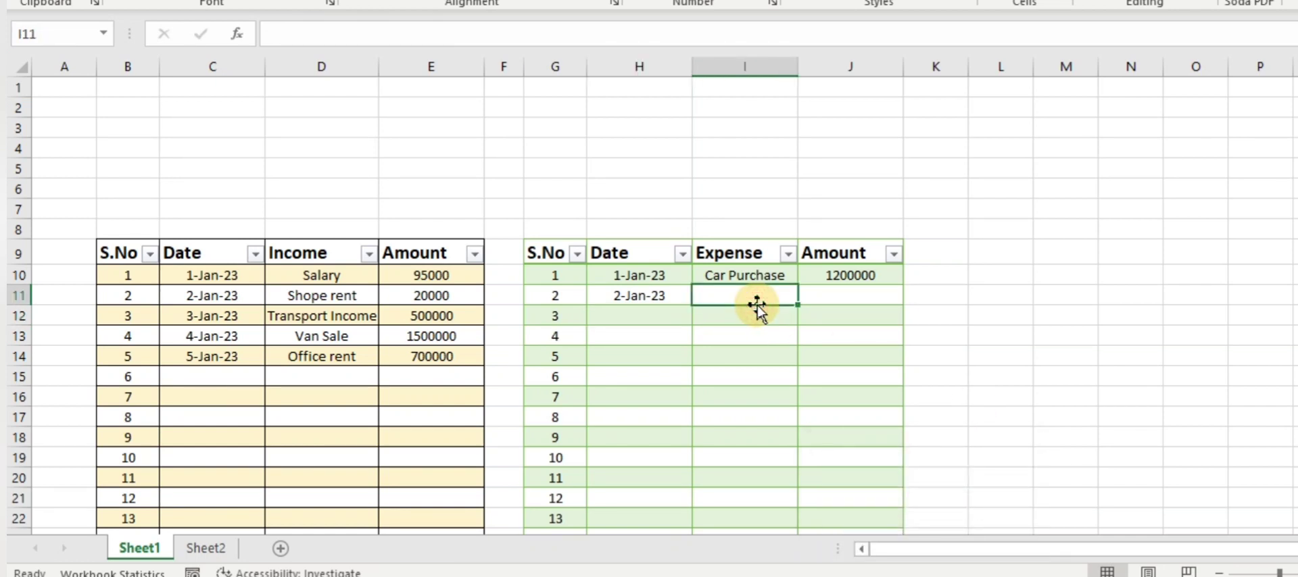
pyautogui.write('School')
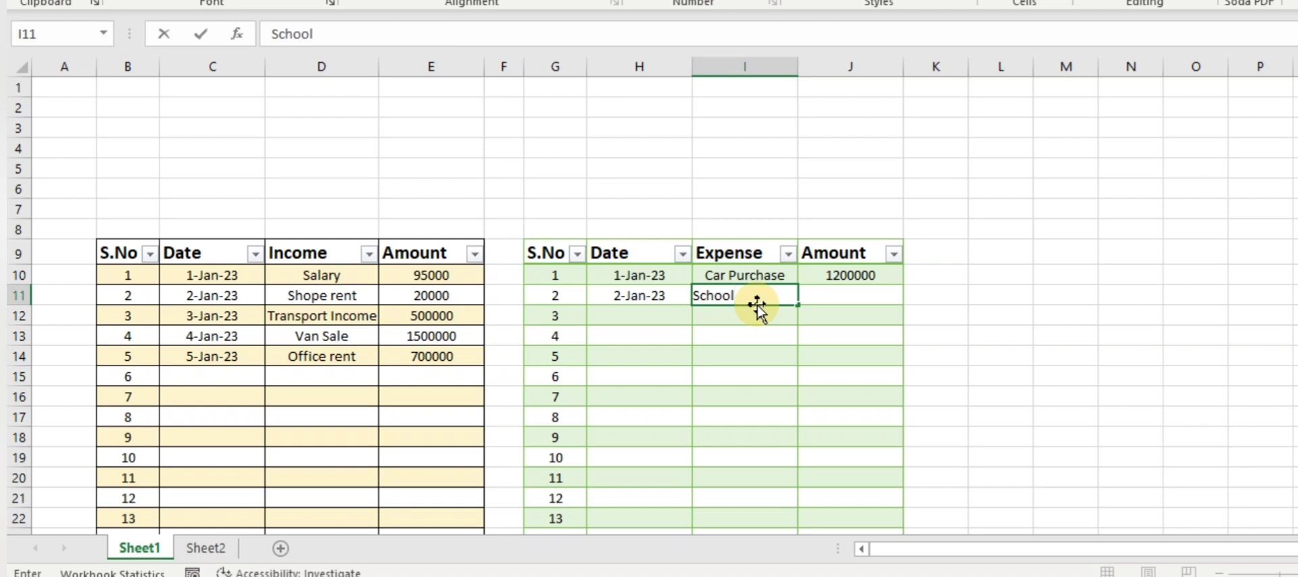
pyautogui.write(' Fee')
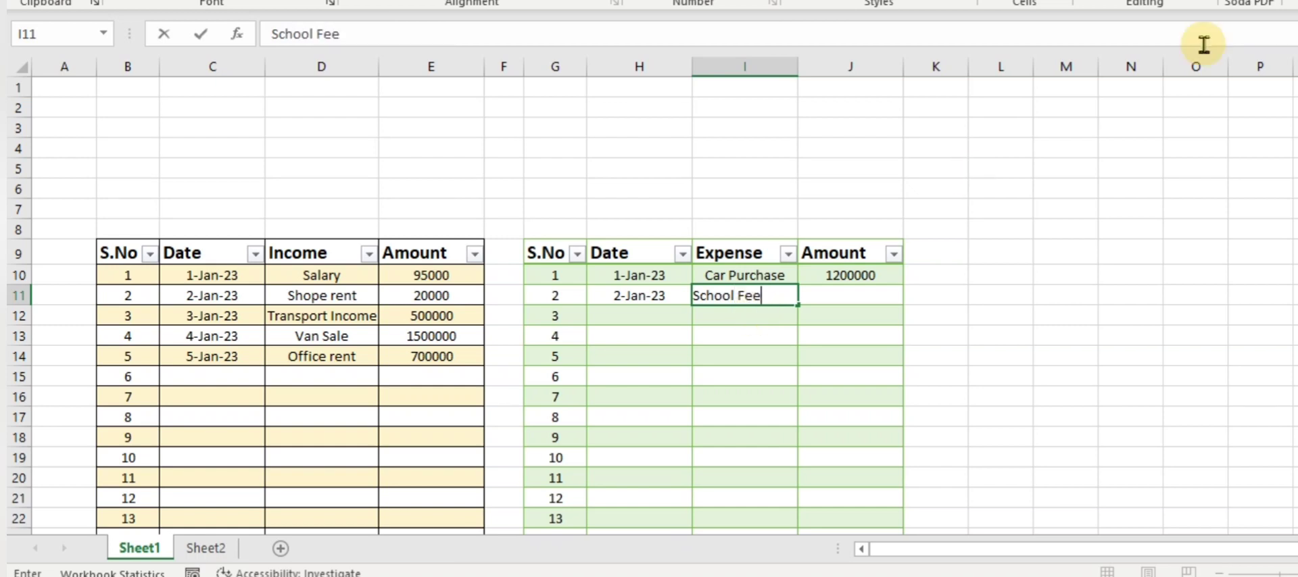
pyautogui.press('Tab')
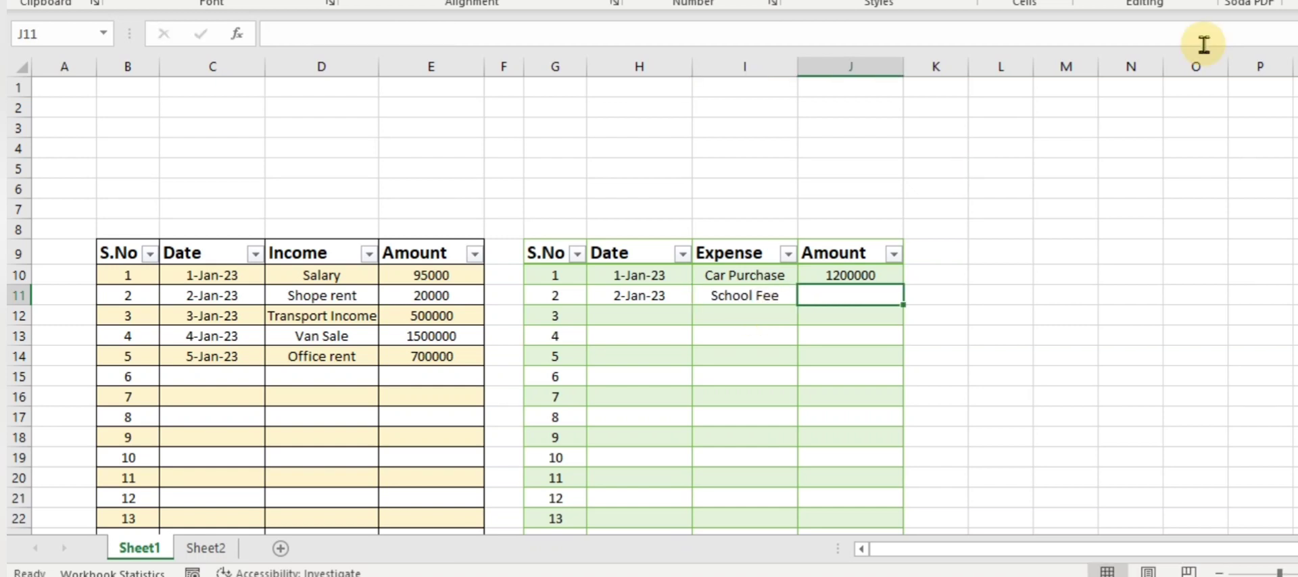
pyautogui.write('170000')
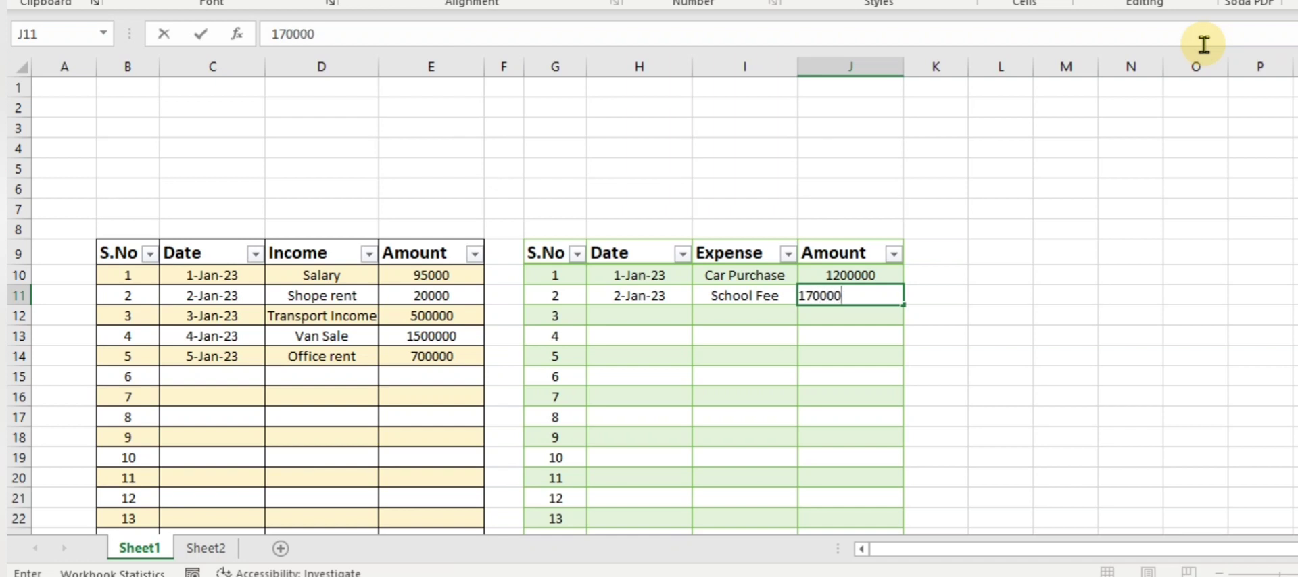
pyautogui.press('BackSpace')
pyautogui.hotkey('ctrl', 'Return')
# Add the third expense row: 3-Jan-23, Tuition Fee, 8000
pyautogui.press('Left')
pyautogui.press('Left')
pyautogui.press('Down')
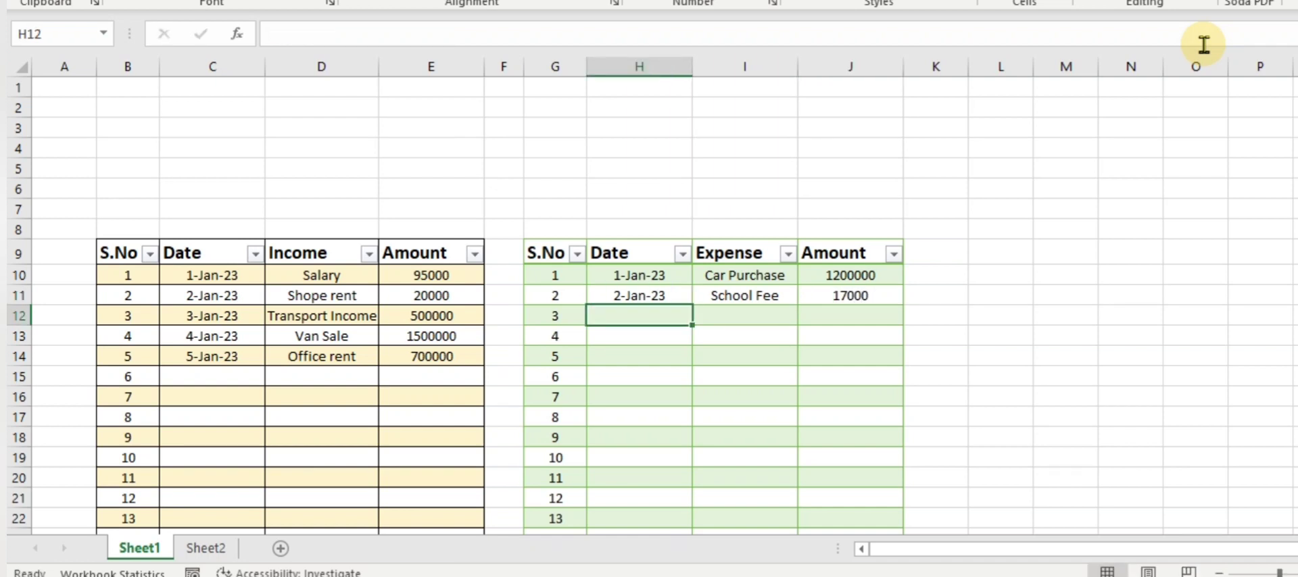
pyautogui.write('1-')
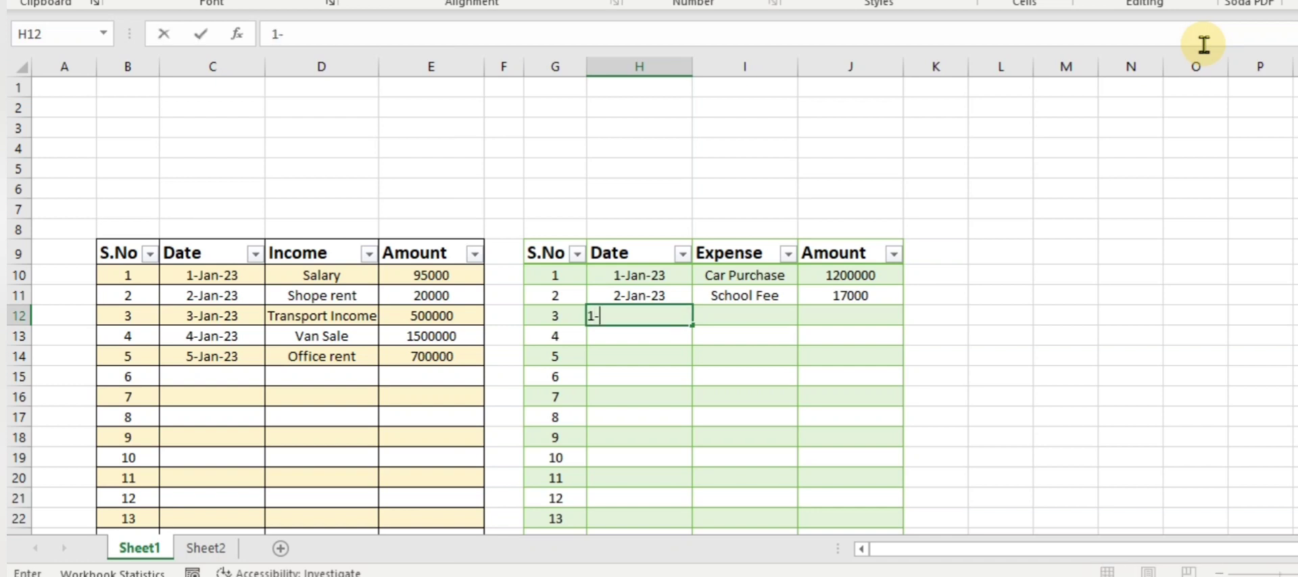
pyautogui.write('3-2023')
pyautogui.press('Tab')
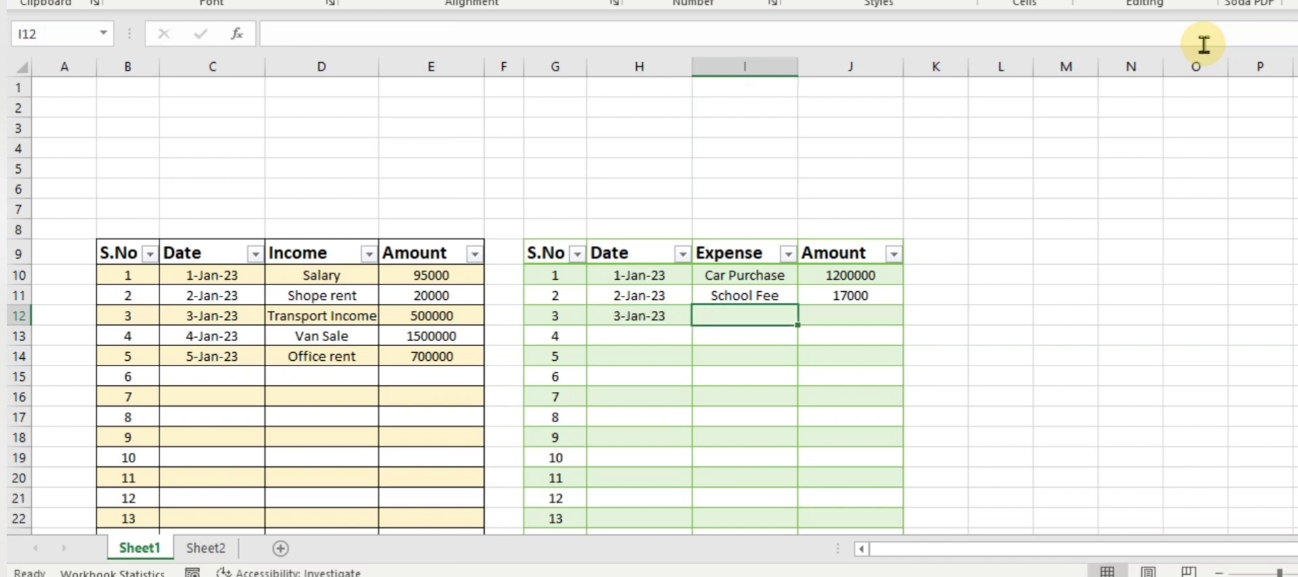
pyautogui.write('Tui')
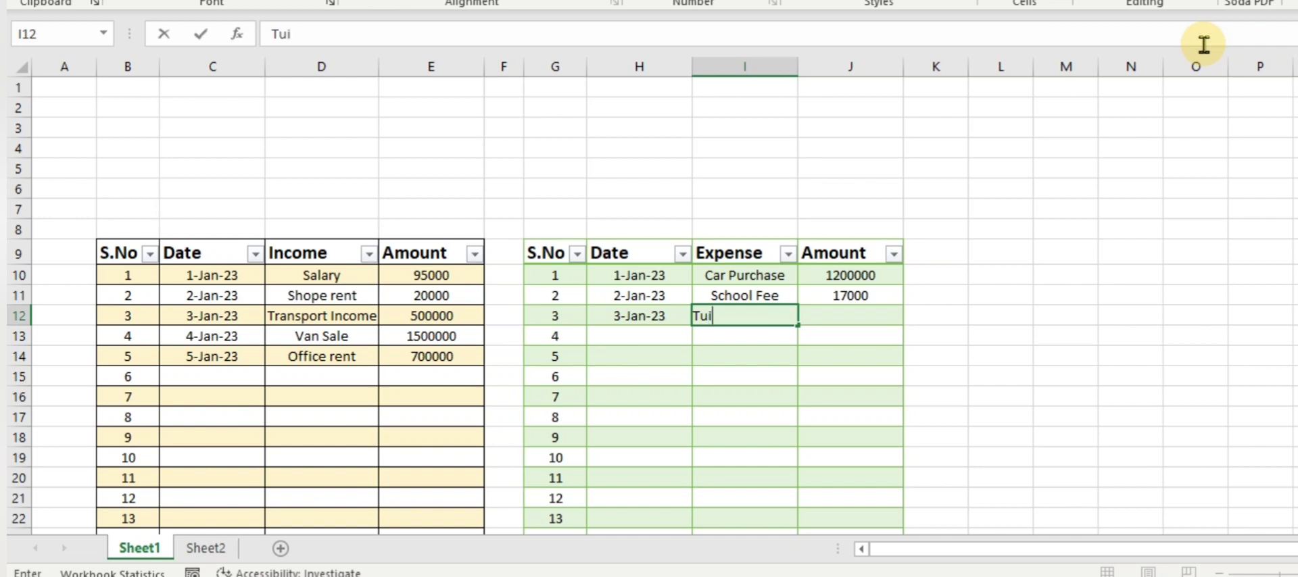
pyautogui.write('tion Fr')
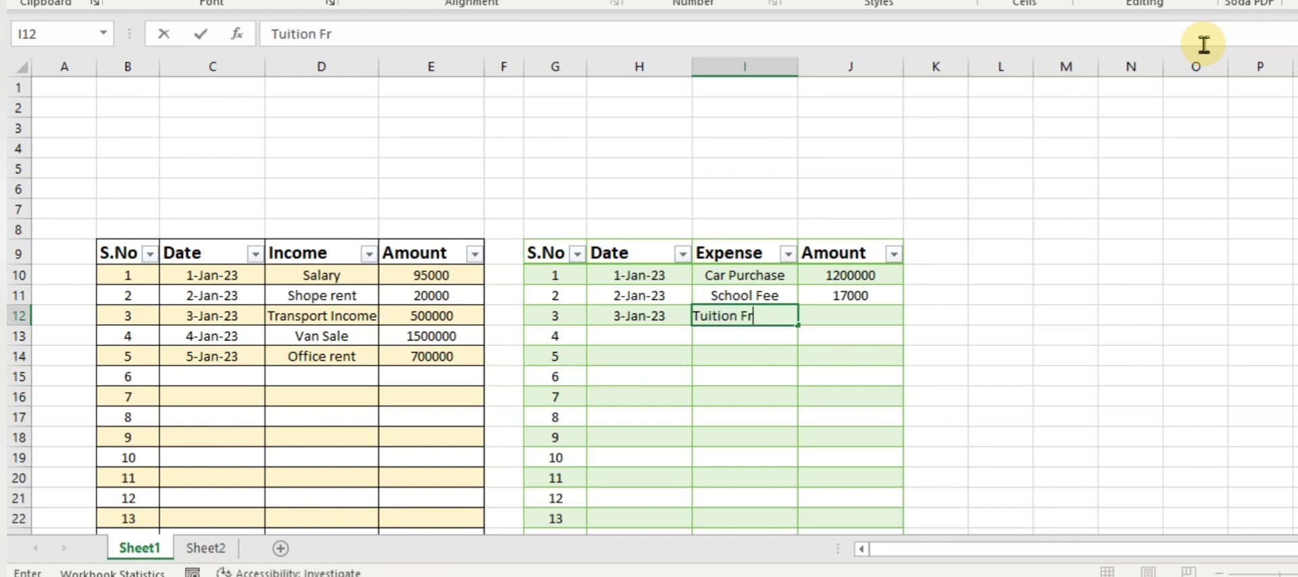
pyautogui.press('BackSpace')
pyautogui.write('ee')
pyautogui.press('Tab')
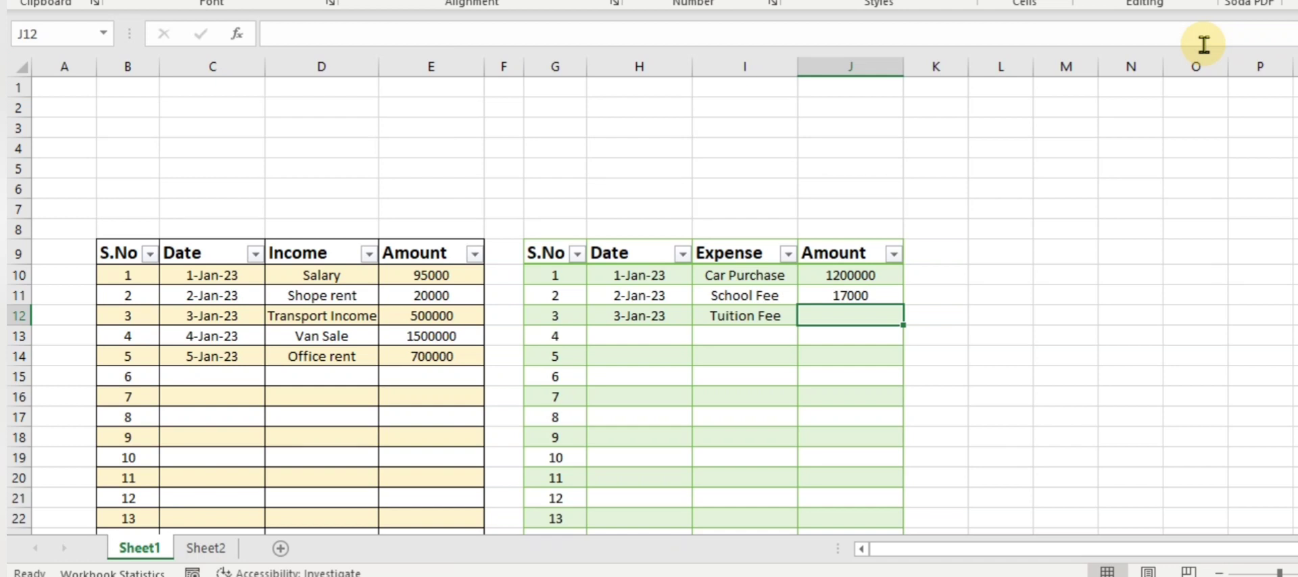
pyautogui.write('80000')
pyautogui.press('BackSpace')
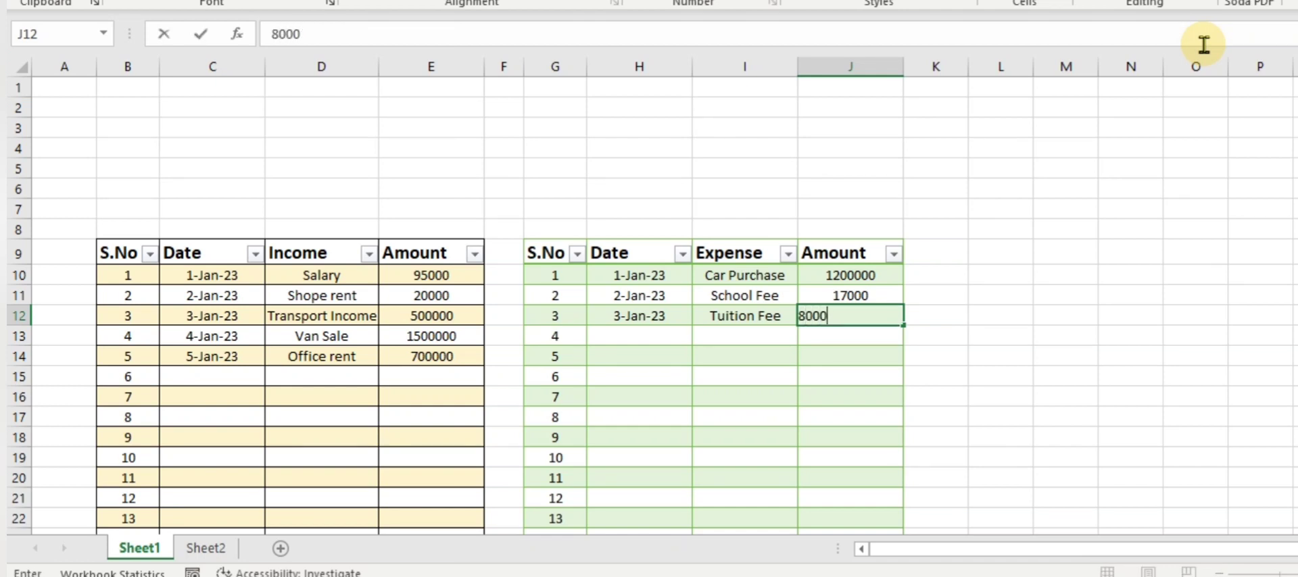
pyautogui.press('Return')
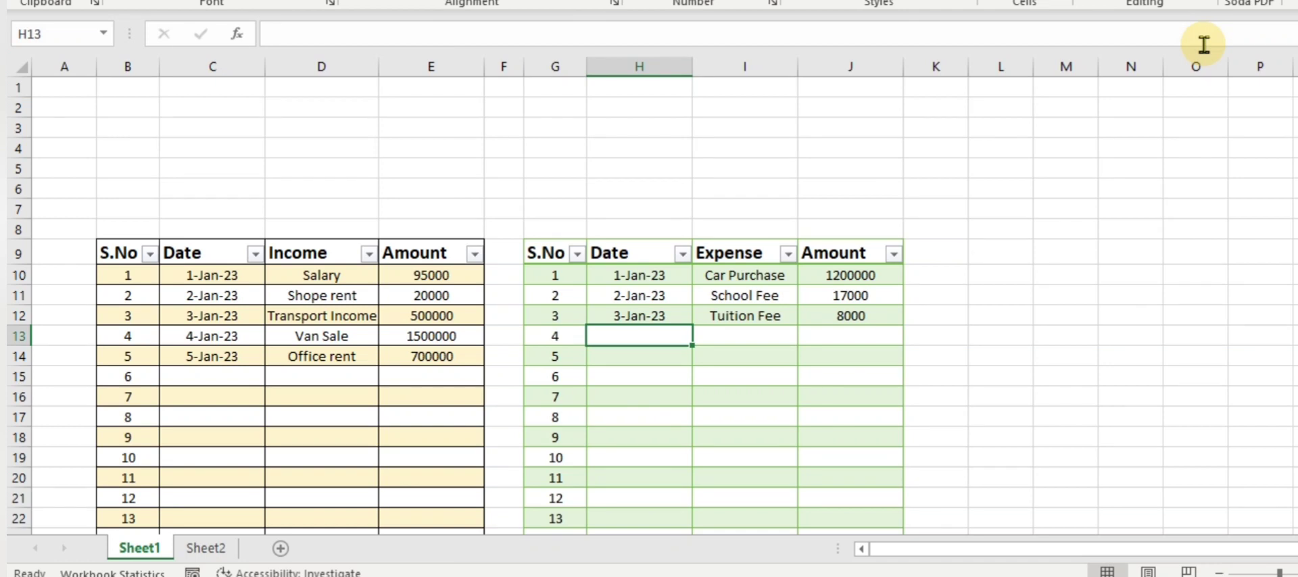
# Remove a mistaken Electric Bill entry from expense date cell H13
pyautogui.write('E')
pyautogui.press('BackSpace')
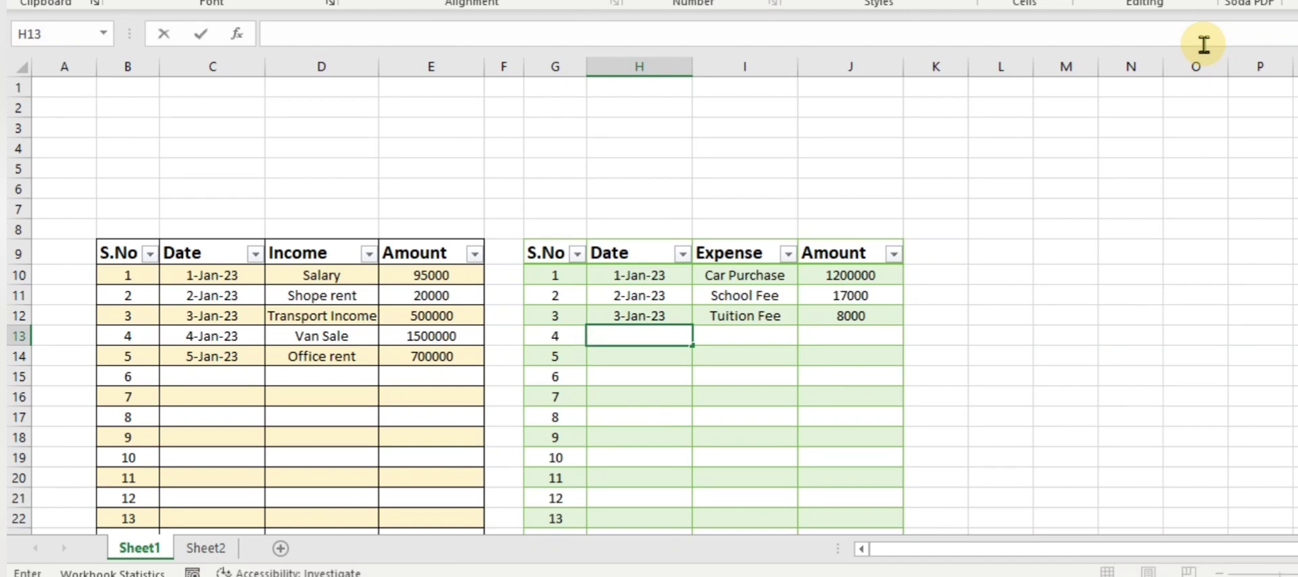
pyautogui.write('Elect')
pyautogui.write('ric Bill')
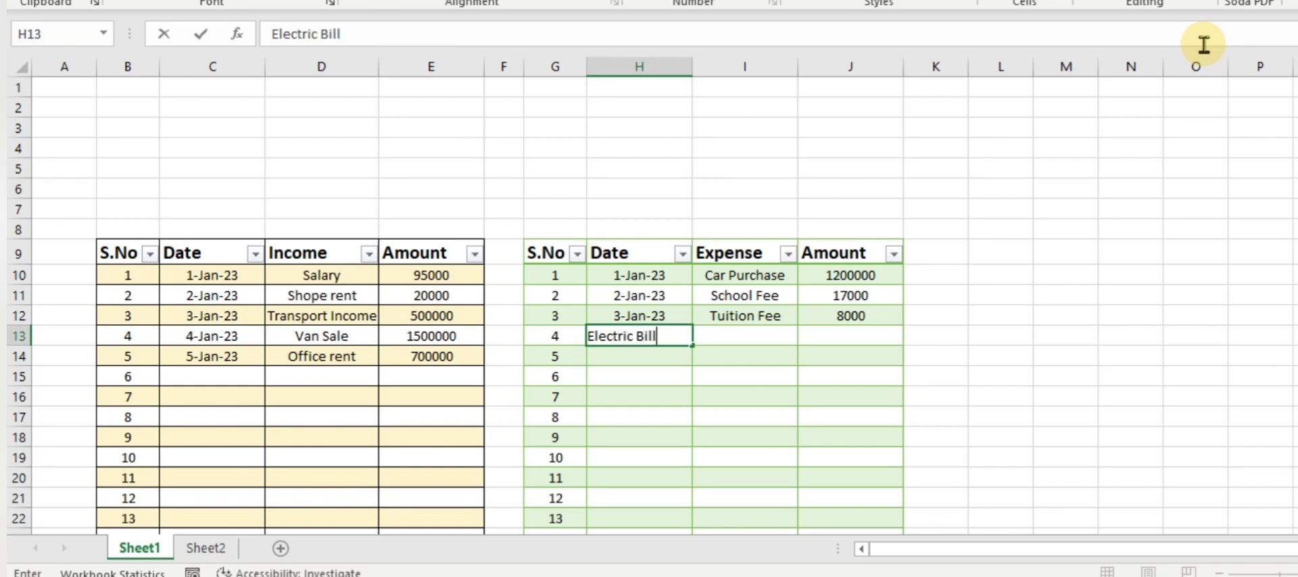
pyautogui.press('Tab')
pyautogui.press('Left')
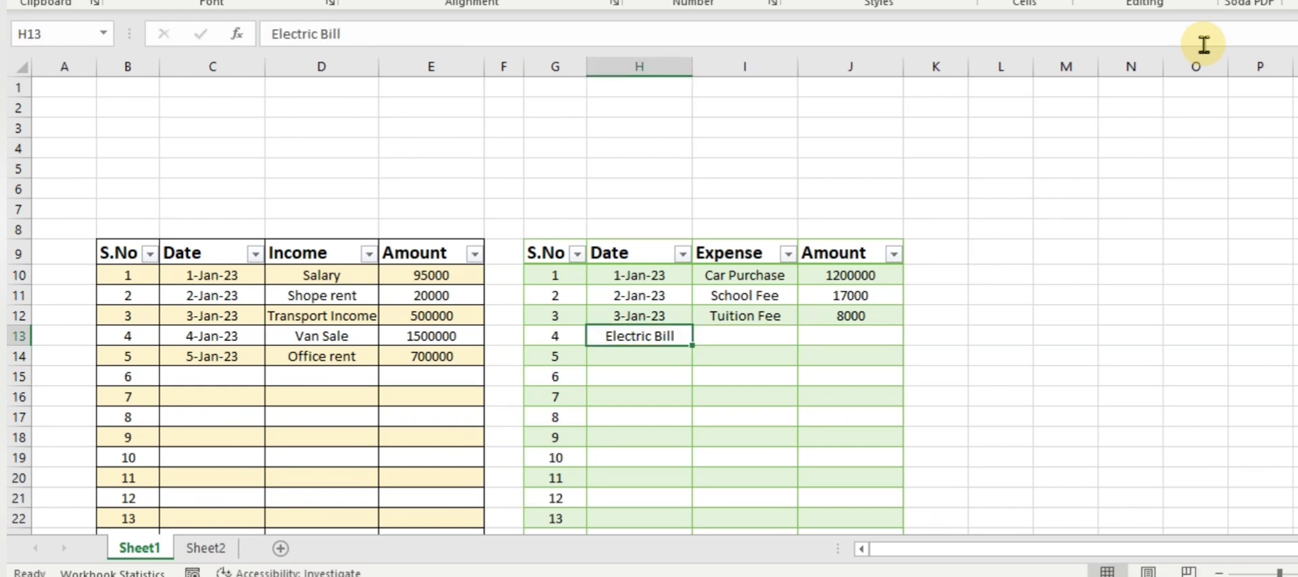
pyautogui.press('Delete')
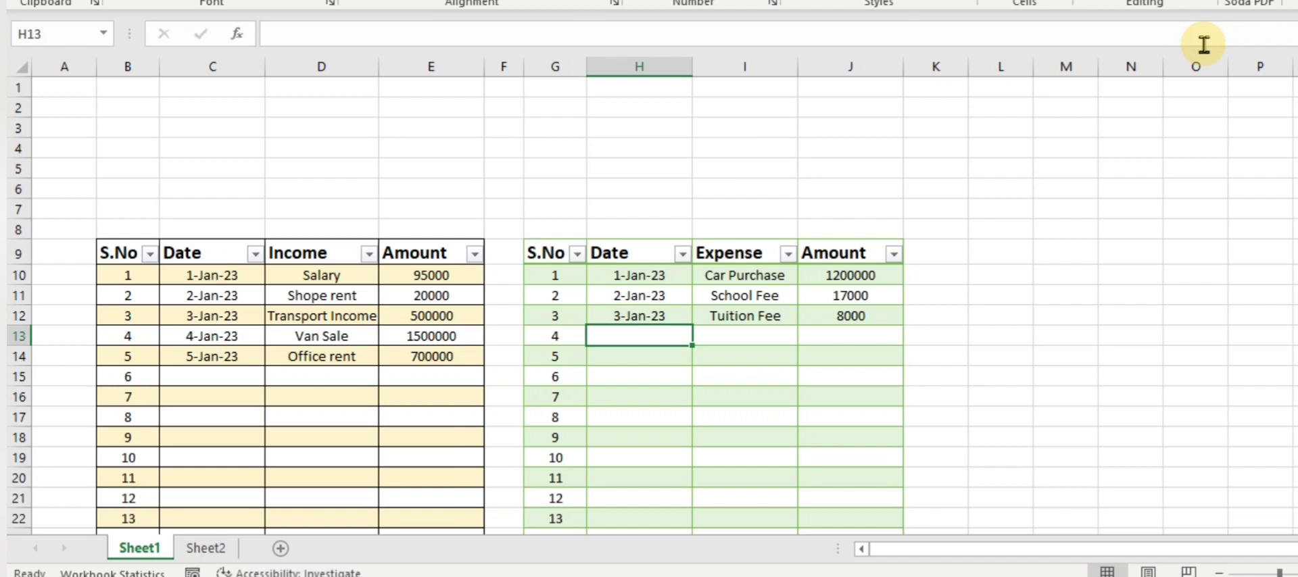
pyautogui.press('F1')
pyautogui.write('-')
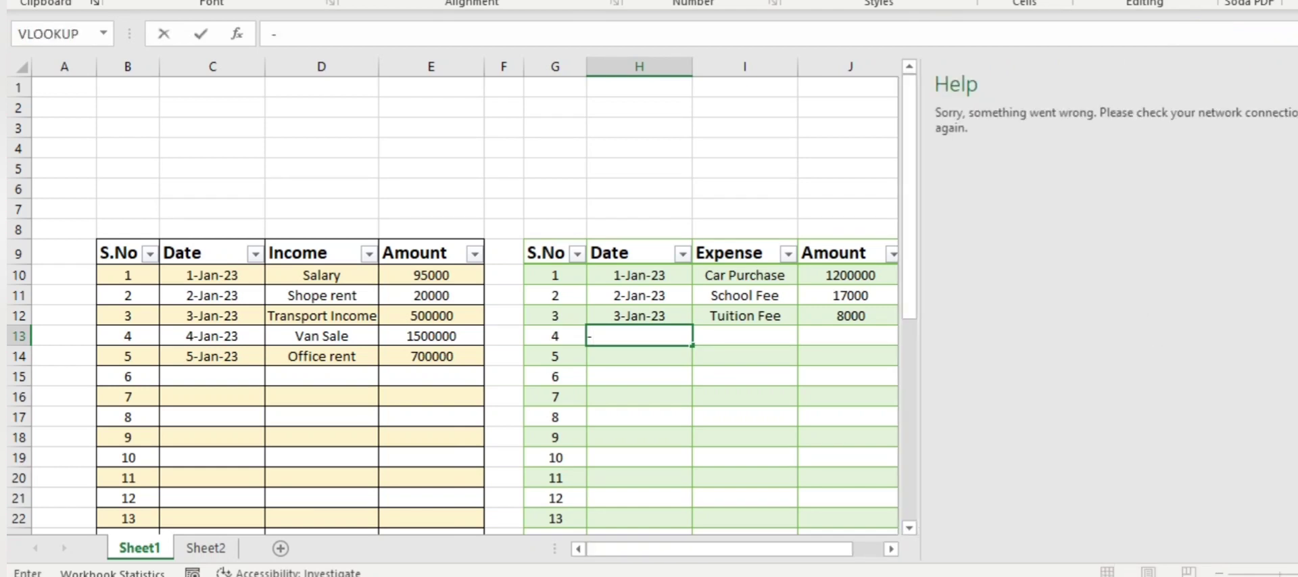
pyautogui.press('Escape')
pyautogui.press('Escape')
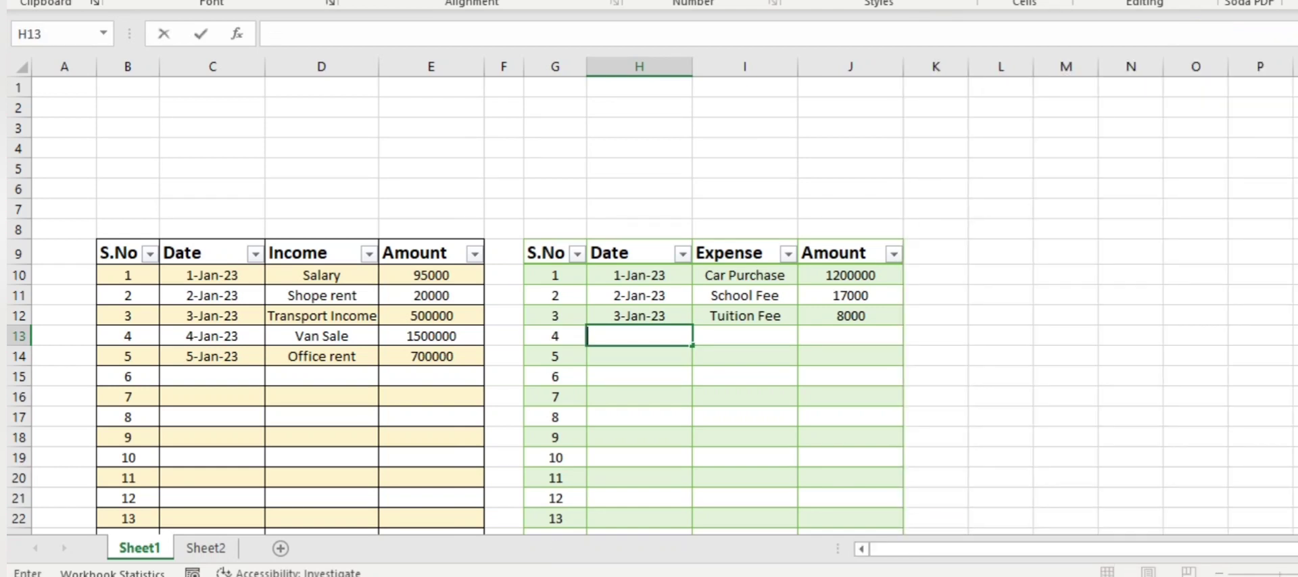
# Add 4-Jan-23, Van Purchase, 1200000 and check Sheet2 shows Total Profit 390000, Total Loss 0
pyautogui.write('1-')
pyautogui.write('4-')
pyautogui.write('2023')
pyautogui.press('Tab')
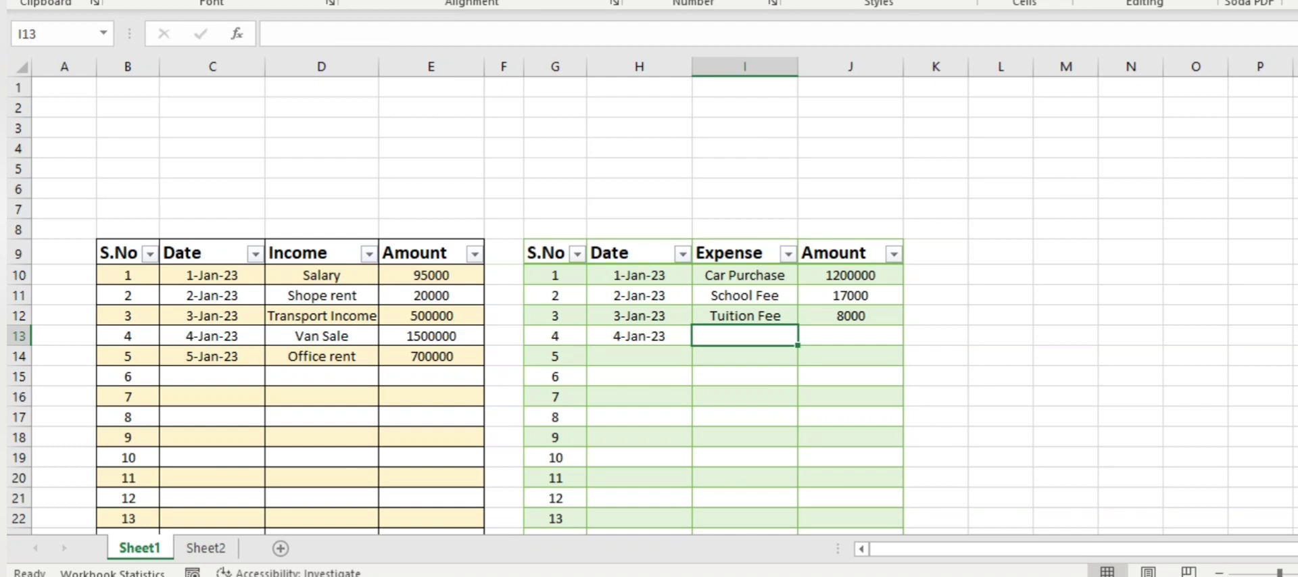
pyautogui.write('V')
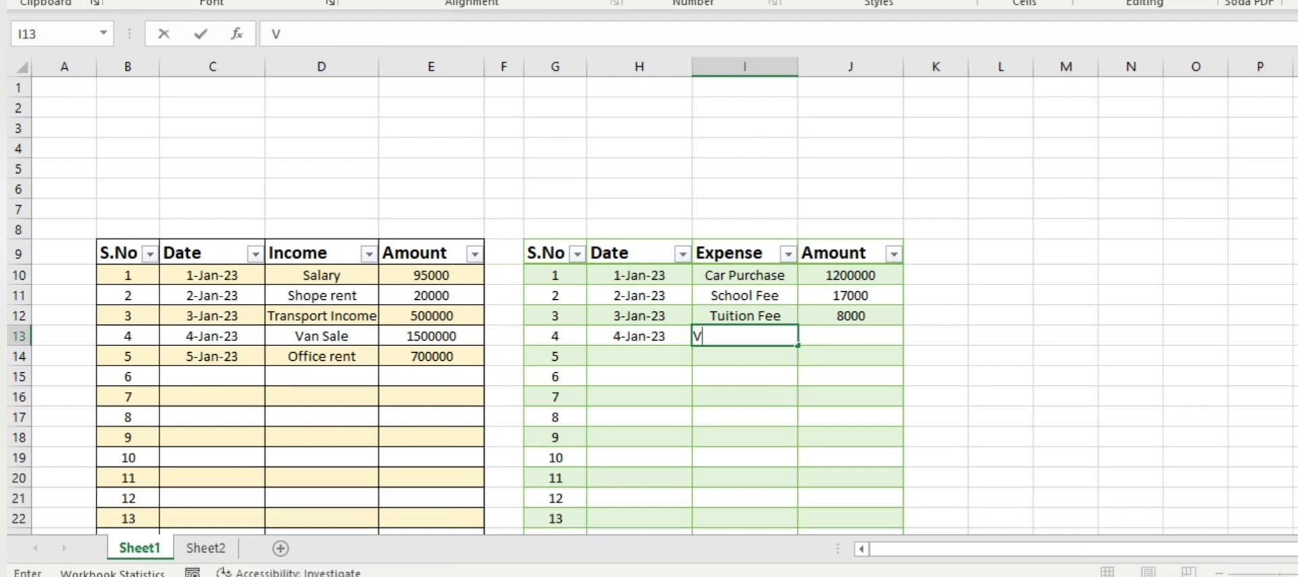
pyautogui.write('an Purch')
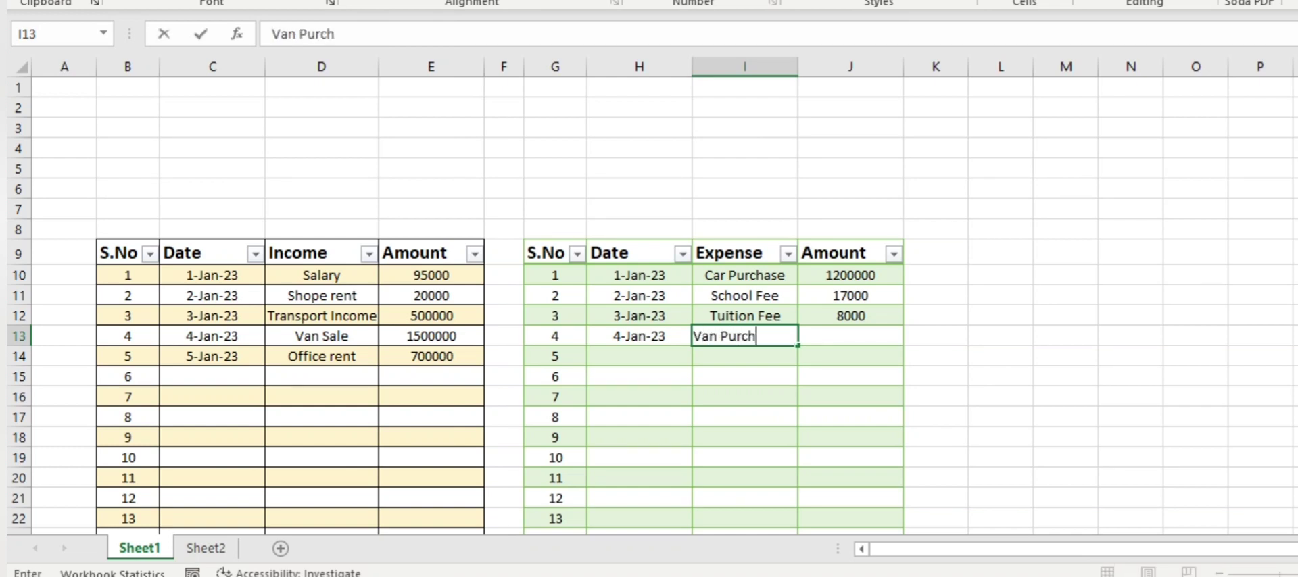
pyautogui.write('ase')
pyautogui.press('Tab')
pyautogui.write('12')
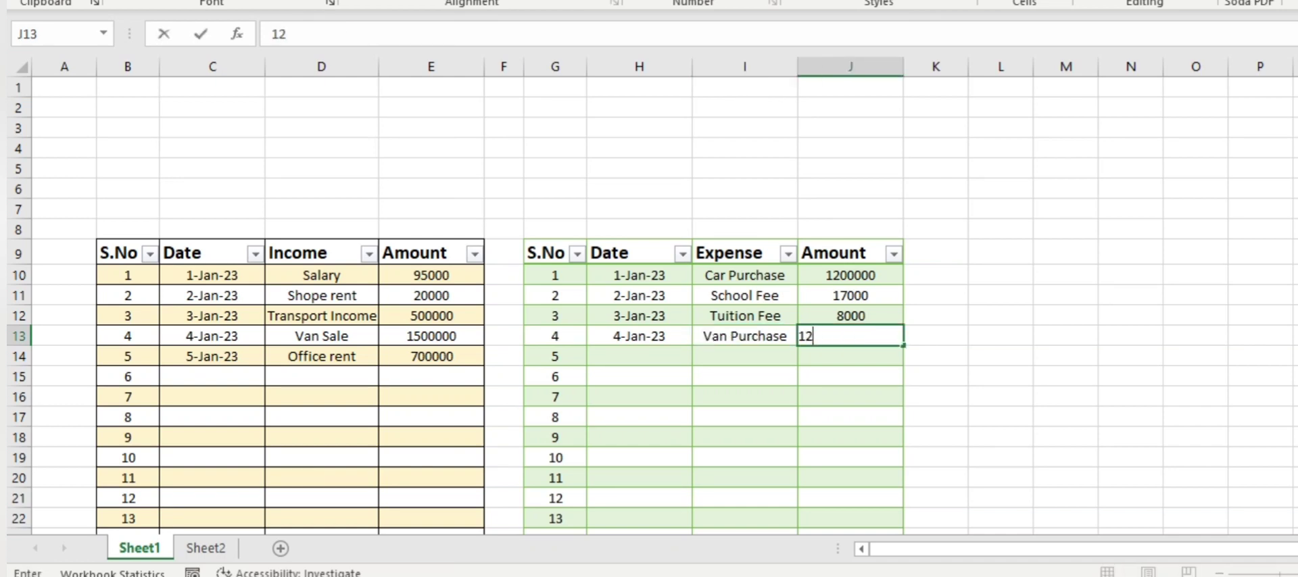
pyautogui.write('00000')
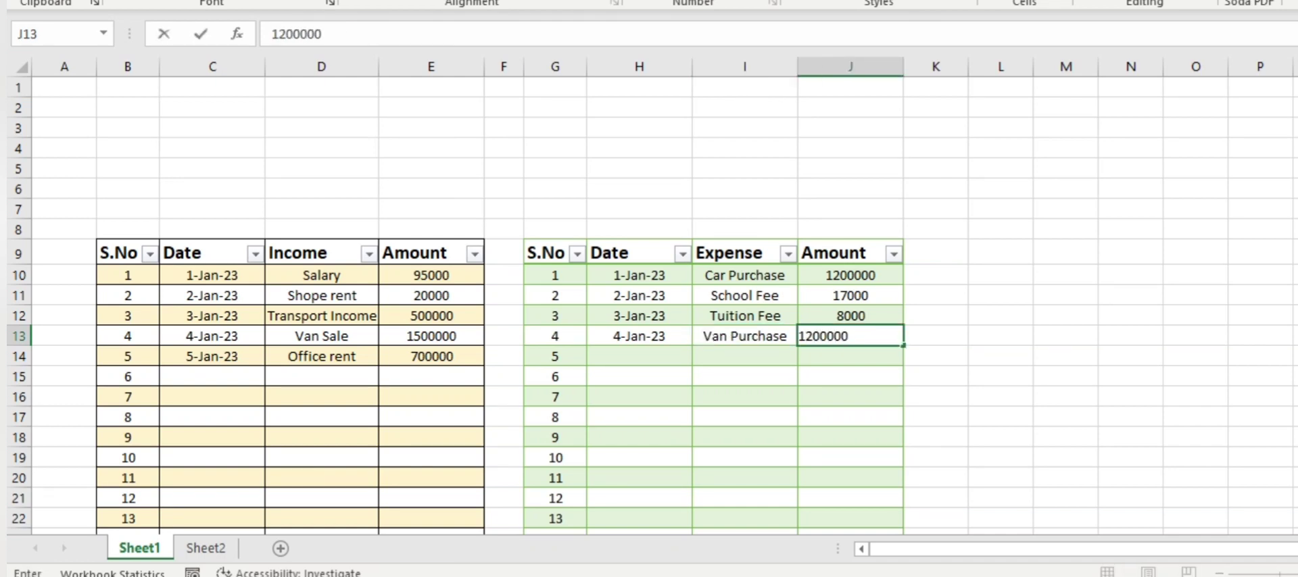
pyautogui.press('Return')
pyautogui.click(210, 549)
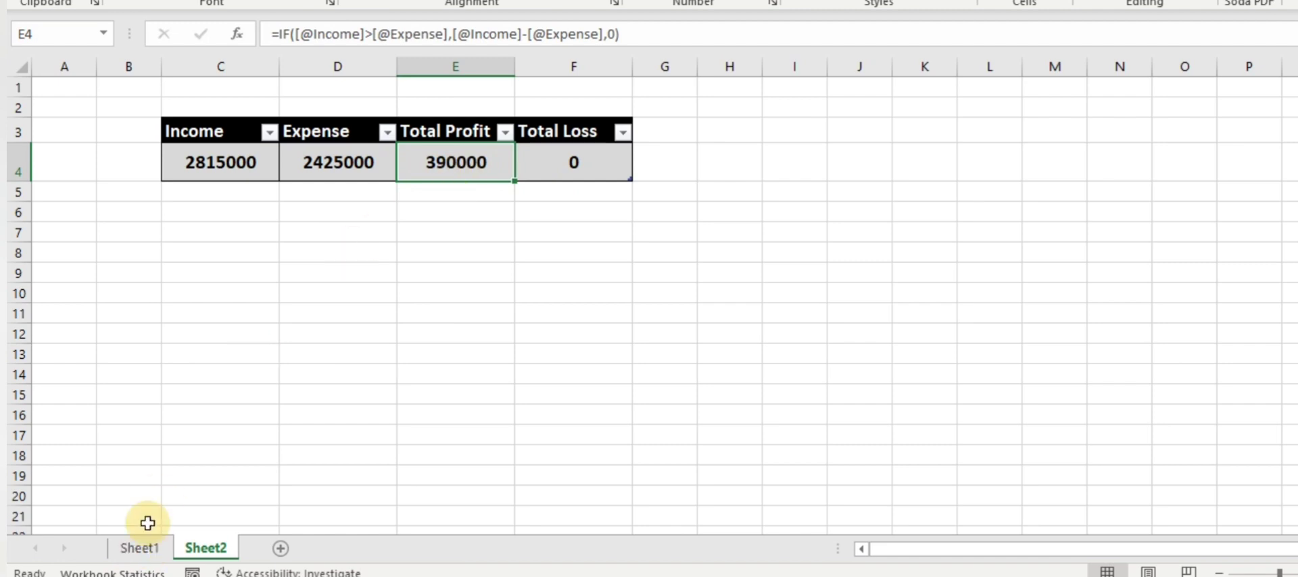
# Fill B2:J7 on Sheet1 blue-grey and make rows 2–7 taller as a banner
pyautogui.click(150, 548)
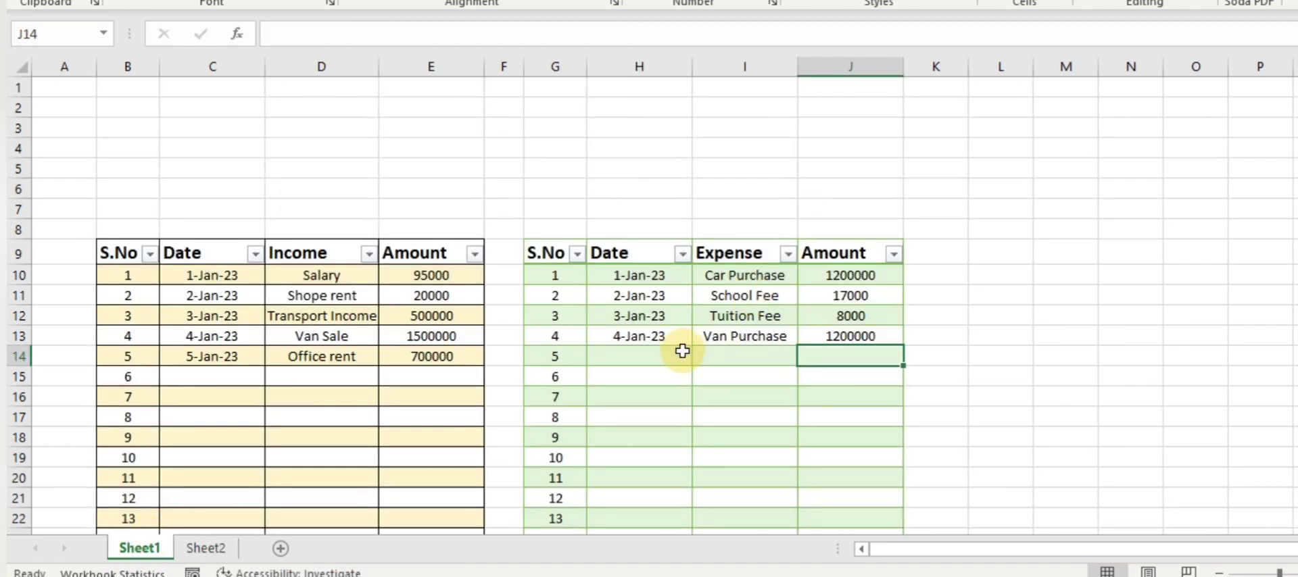
pyautogui.moveTo(128, 110)
pyautogui.mouseDown()
pyautogui.moveTo(844, 187)
pyautogui.moveTo(846, 209)
pyautogui.mouseUp()
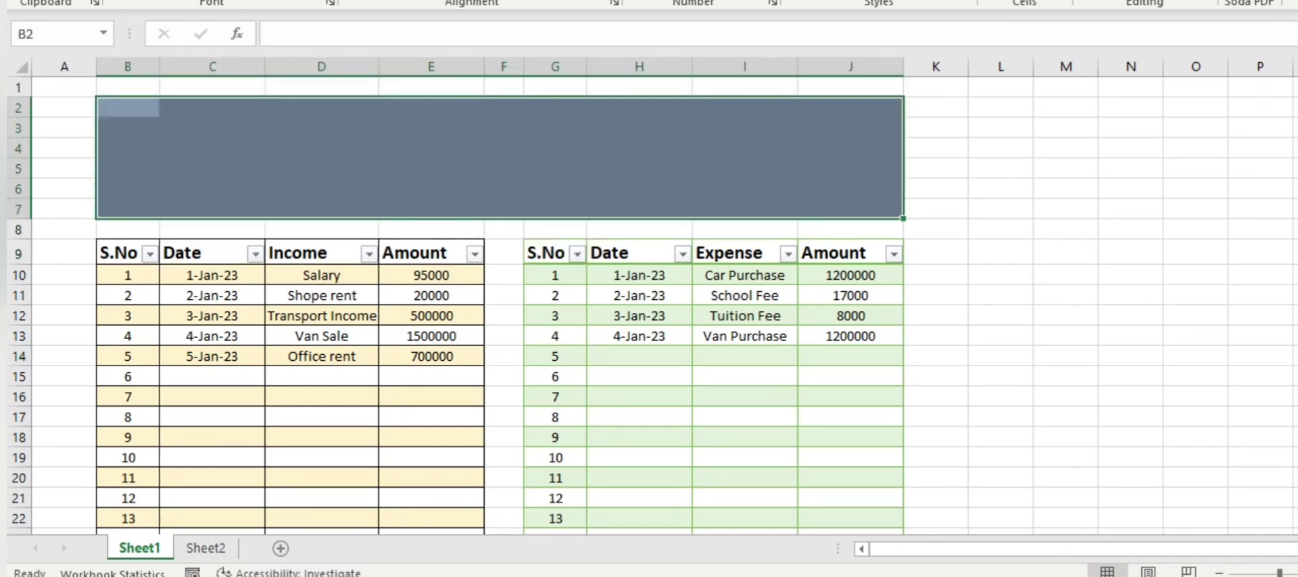
pyautogui.click(223, 127)
pyautogui.moveTo(19, 109)
pyautogui.mouseDown()
pyautogui.moveTo(36, 188)
pyautogui.moveTo(14, 223)
pyautogui.mouseUp()
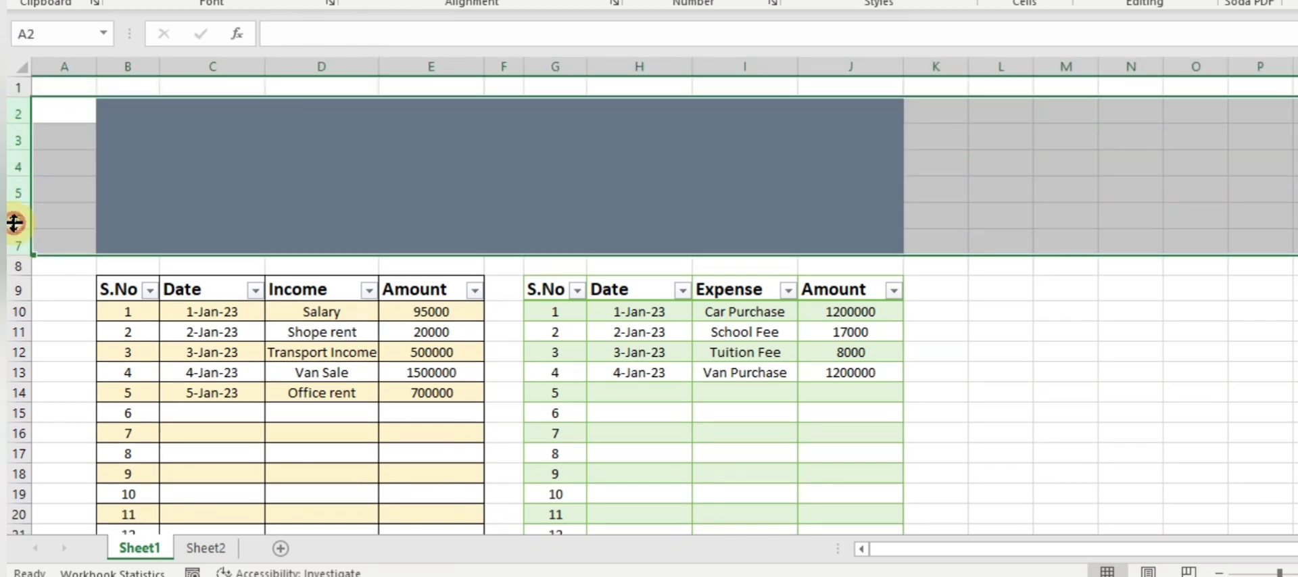
pyautogui.click(208, 129)
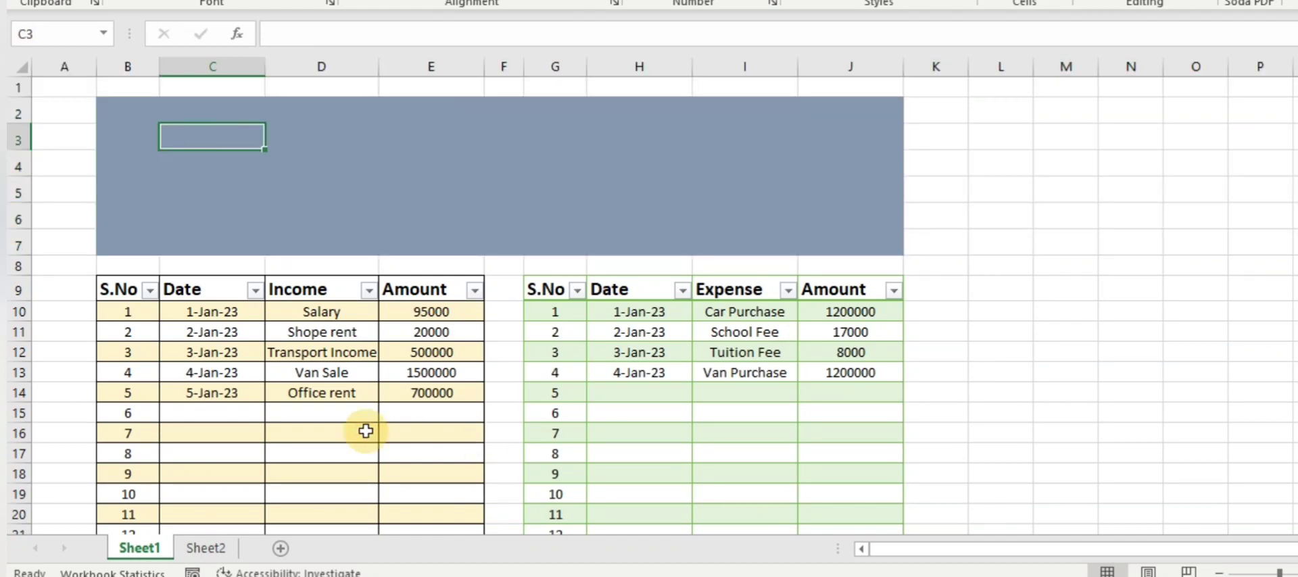
pyautogui.click(872, 576)
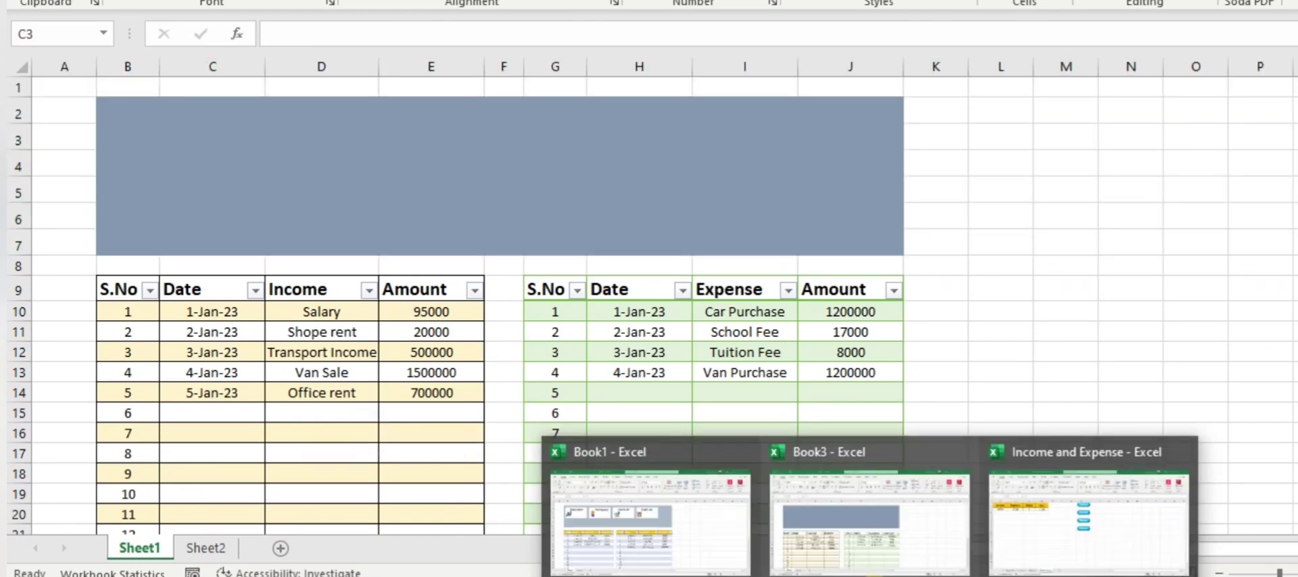
# In Book1, select all four summary cards along with their icons and titles
pyautogui.click(696, 566)
pyautogui.moveTo(135, 162); pyautogui.dragTo(122, 129)
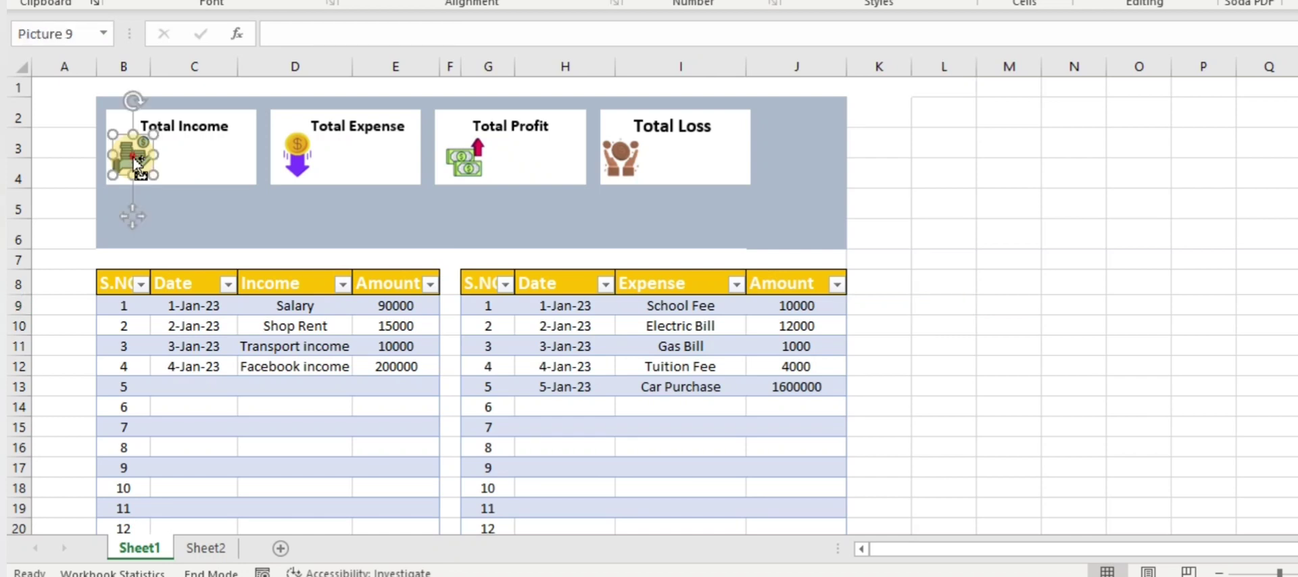
pyautogui.keyDown('ctrl'); pyautogui.click(180, 118); pyautogui.keyUp('ctrl')
pyautogui.keyDown('ctrl'); pyautogui.click(184, 126); pyautogui.keyUp('ctrl')
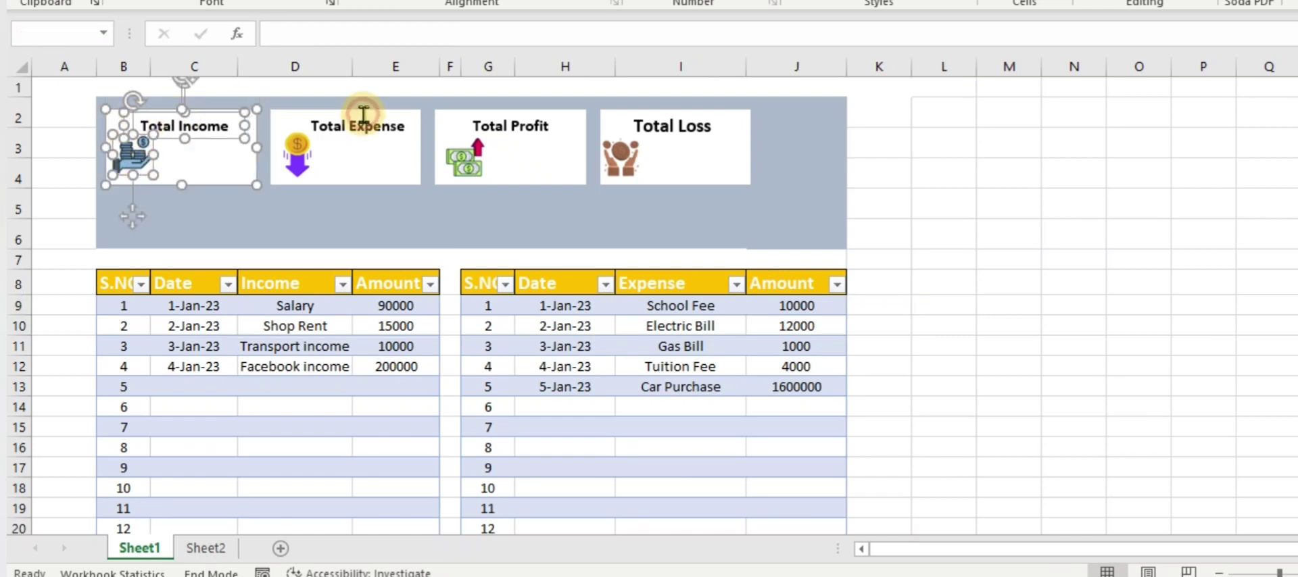
pyautogui.keyDown('ctrl'); pyautogui.click(355, 129); pyautogui.keyUp('ctrl')
pyautogui.keyDown('ctrl'); pyautogui.click(299, 160); pyautogui.keyUp('ctrl')
pyautogui.keyDown('ctrl'); pyautogui.click(355, 161); pyautogui.keyUp('ctrl')
pyautogui.keyDown('ctrl'); pyautogui.click(520, 127); pyautogui.keyUp('ctrl')
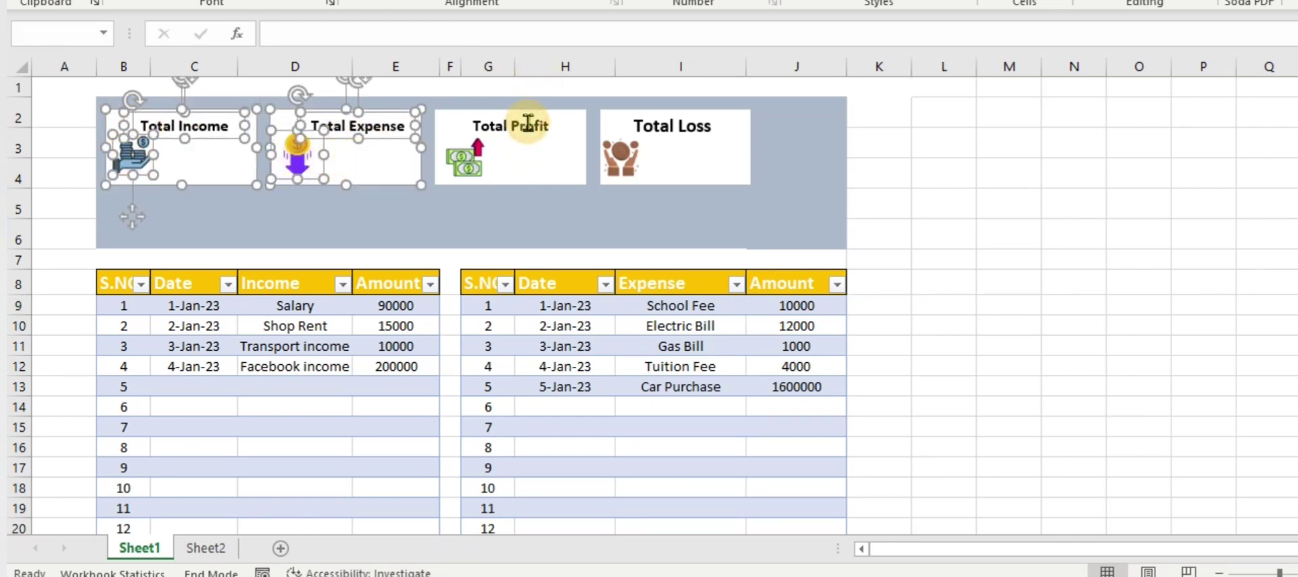
pyautogui.keyDown('ctrl'); pyautogui.click(451, 173); pyautogui.keyUp('ctrl')
pyautogui.keyDown('ctrl'); pyautogui.click(510, 163); pyautogui.keyUp('ctrl')
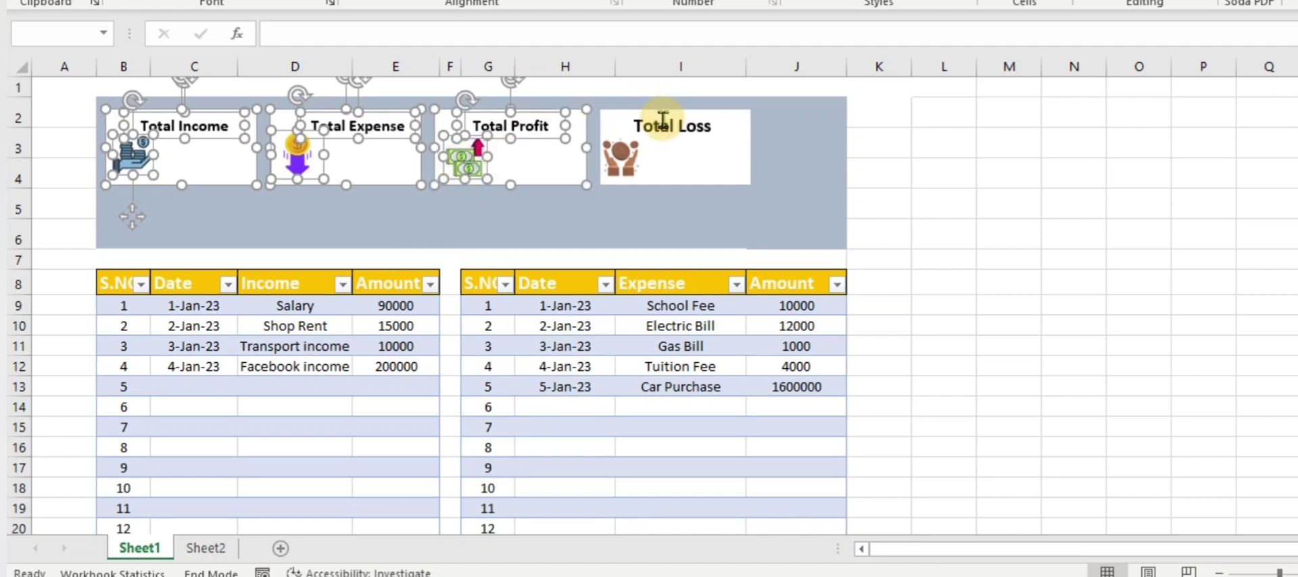
pyautogui.keyDown('ctrl'); pyautogui.click(653, 126); pyautogui.keyUp('ctrl')
pyautogui.keyDown('ctrl'); pyautogui.click(622, 157); pyautogui.keyUp('ctrl')
pyautogui.keyDown('ctrl'); pyautogui.click(653, 159); pyautogui.keyUp('ctrl')
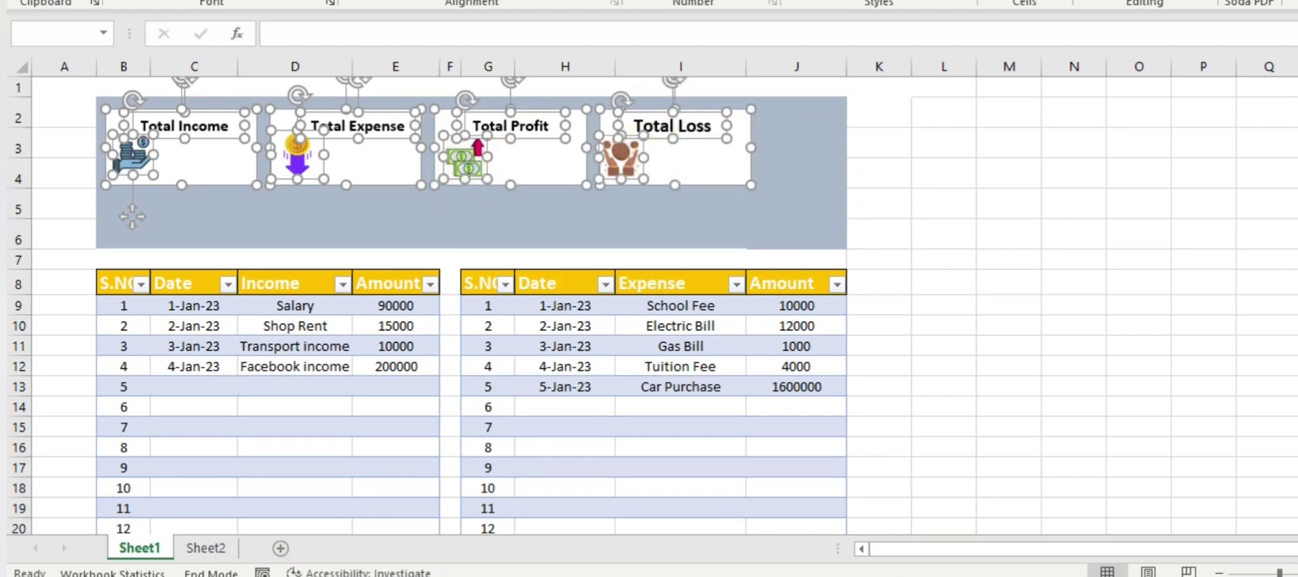
# Paste the Total Income, Expense, Profit and Loss cards onto Book3's banner
pyautogui.moveTo(886, 559)
pyautogui.moveTo(1033, 551)
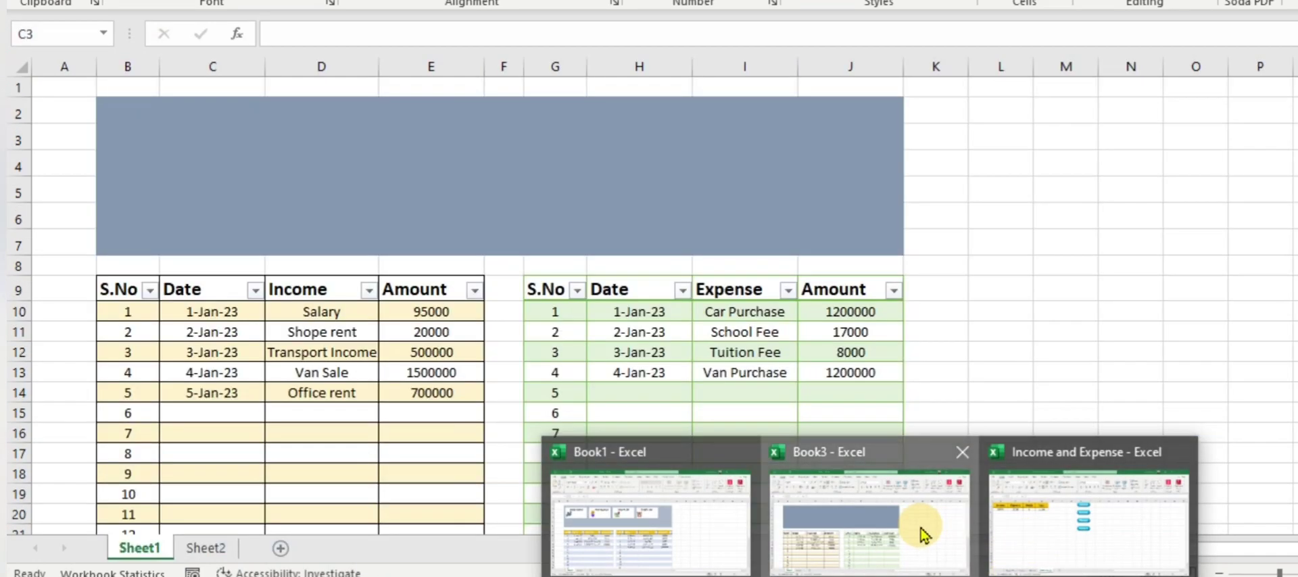
pyautogui.click(920, 528)
pyautogui.hotkey('ctrl', 'v')
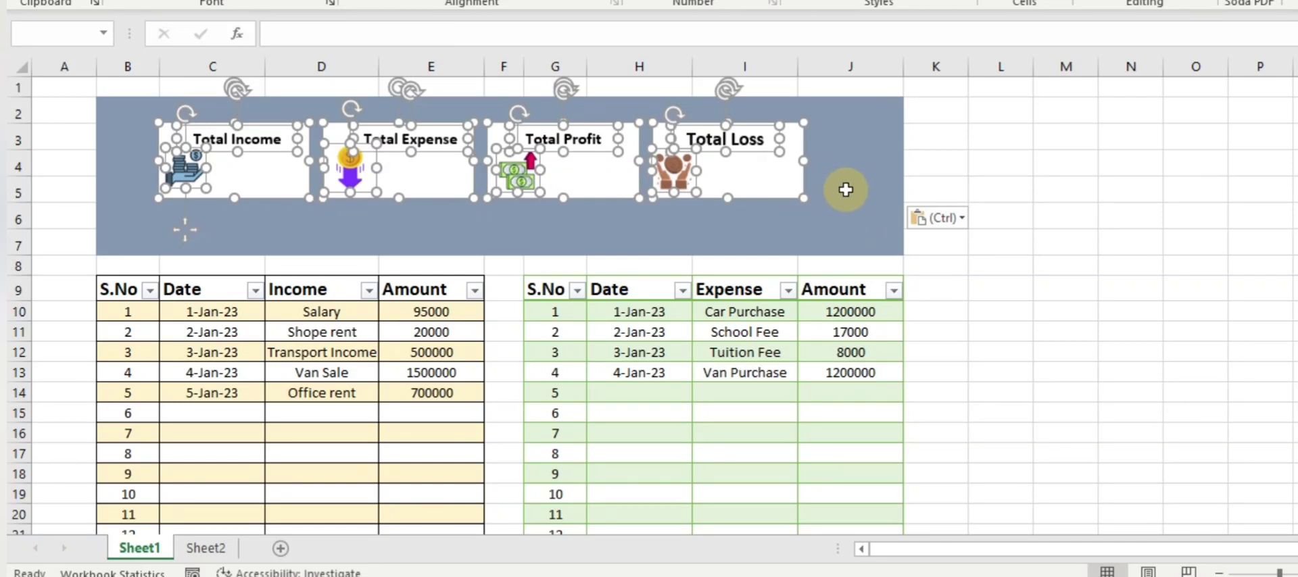
# Nudge the pasted cards right and up, then widen all four cards together
pyautogui.press('Right')
pyautogui.press('Right')
pyautogui.press('Right')
pyautogui.press('Right')
pyautogui.press('Right')
pyautogui.press('Right')
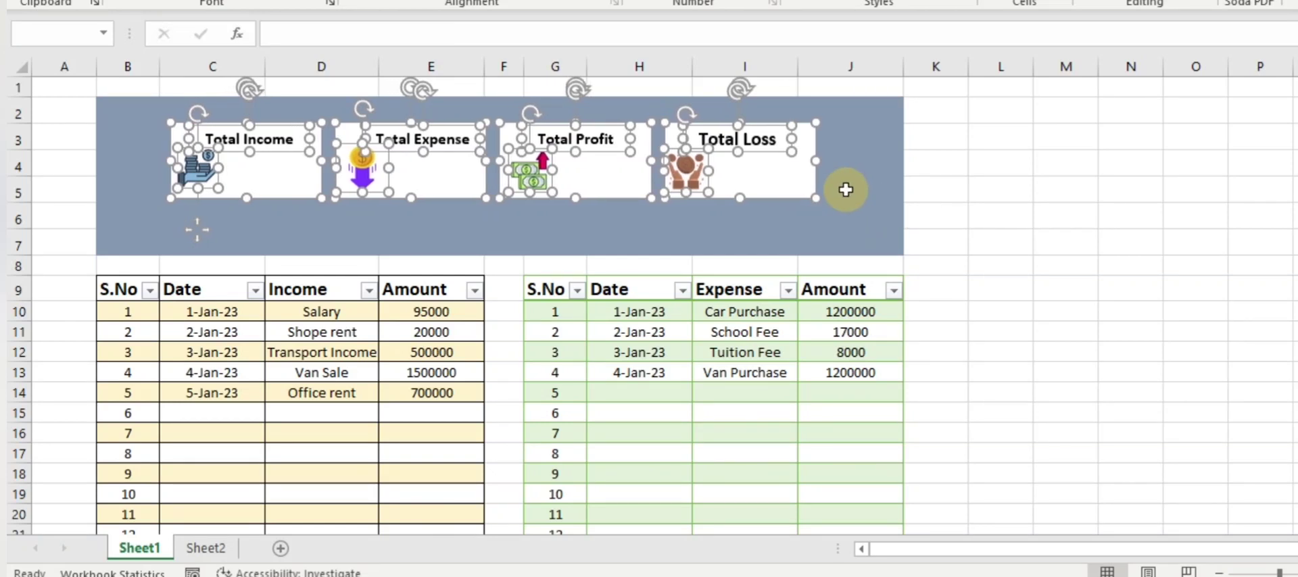
pyautogui.press('Up')
pyautogui.press('Up')
pyautogui.press('Up')
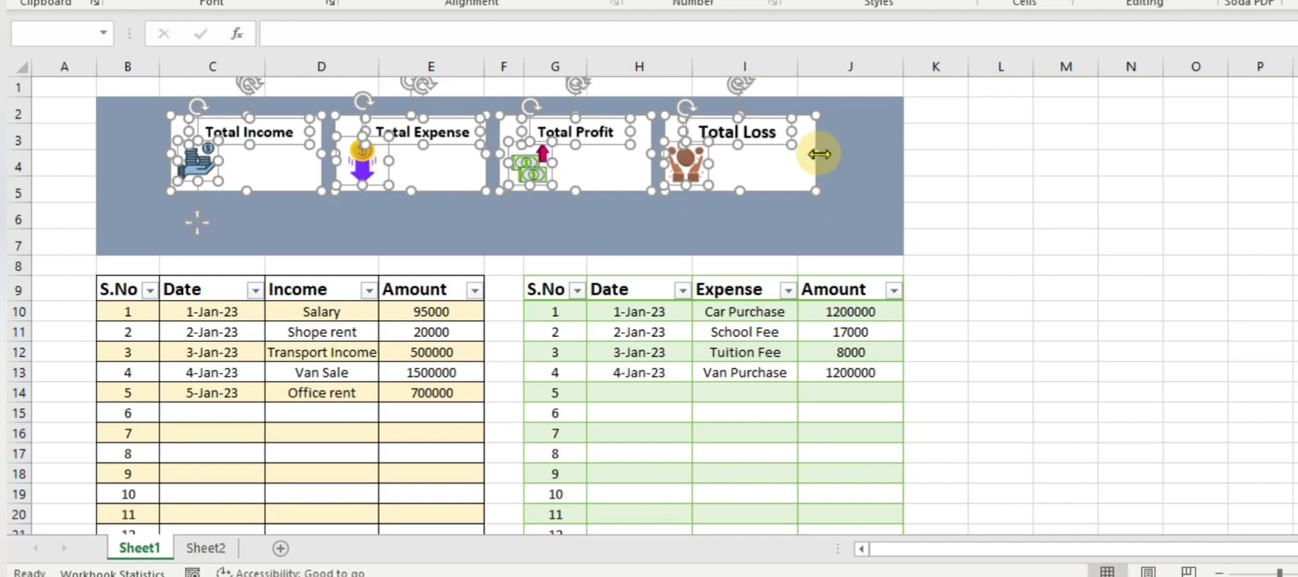
pyautogui.click(777, 169)
pyautogui.keyDown('ctrl'); pyautogui.click(608, 165); pyautogui.keyUp('ctrl')
pyautogui.keyDown('ctrl'); pyautogui.click(404, 158); pyautogui.keyUp('ctrl')
pyautogui.keyDown('ctrl'); pyautogui.click(277, 173); pyautogui.keyUp('ctrl')
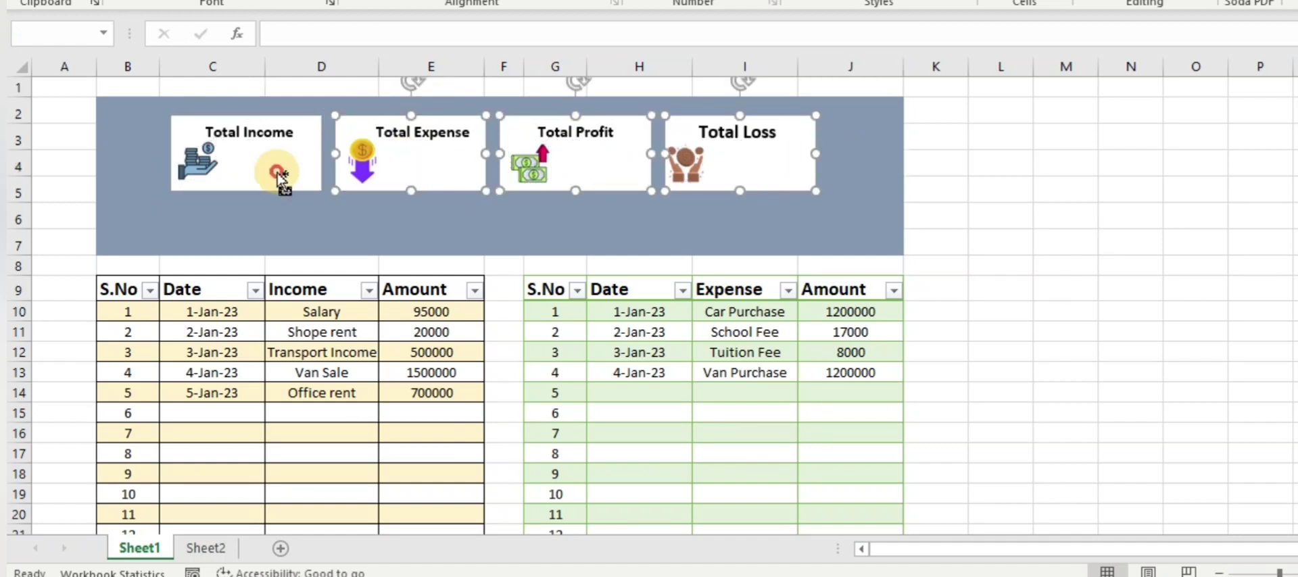
pyautogui.moveTo(816, 154); pyautogui.dragTo(828, 156)
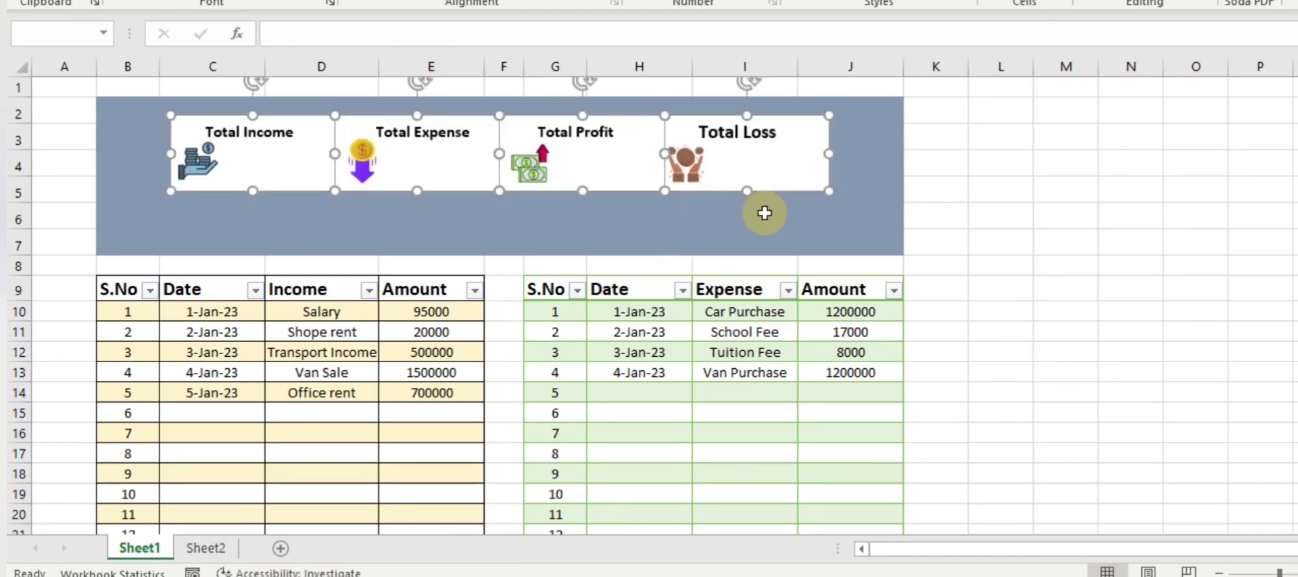
# Shift the Total Loss card right and the Total Income card left
pyautogui.click(777, 165)
pyautogui.click(688, 162)
pyautogui.keyDown('ctrl'); pyautogui.click(731, 133); pyautogui.keyUp('ctrl')
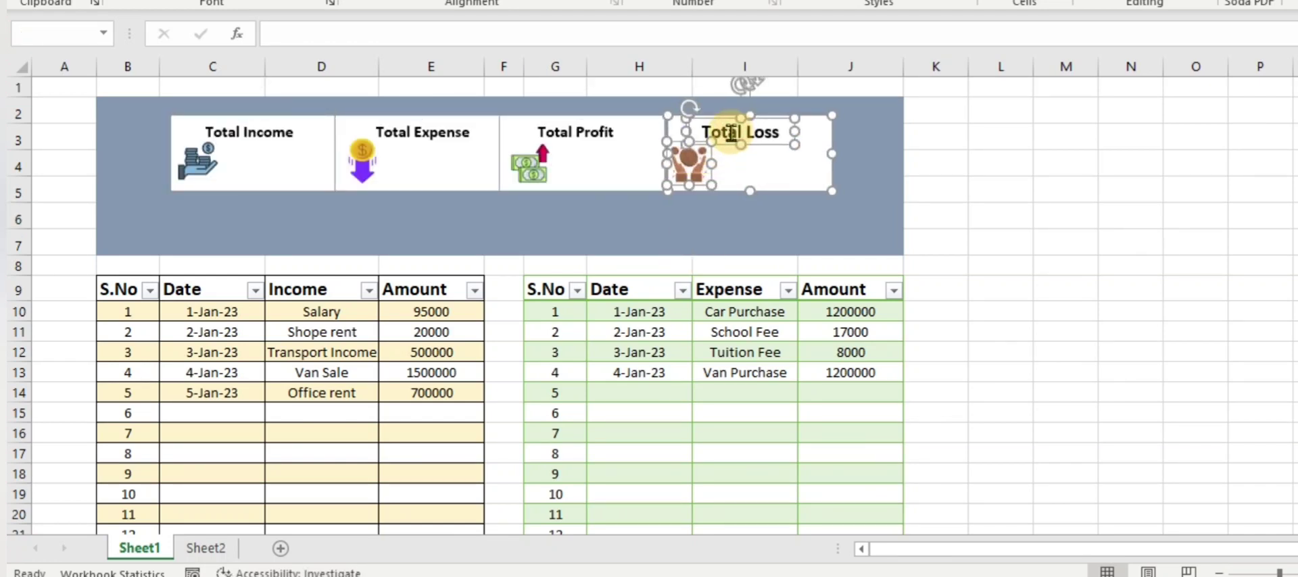
pyautogui.press('Right')
pyautogui.press('Right')
pyautogui.press('Right')
pyautogui.press('Right')
pyautogui.press('Right')
pyautogui.press('Right')
pyautogui.press('Right')
pyautogui.press('Right')
pyautogui.press('Right')
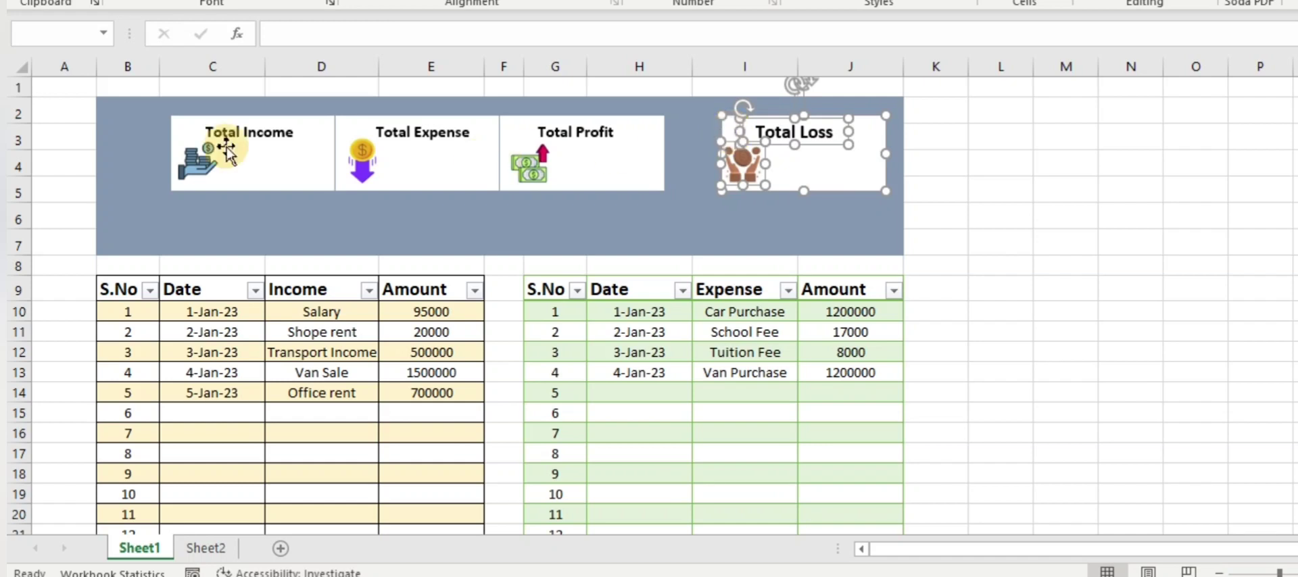
pyautogui.click(280, 152)
pyautogui.click(199, 162)
pyautogui.keyDown('ctrl'); pyautogui.click(234, 140); pyautogui.keyUp('ctrl')
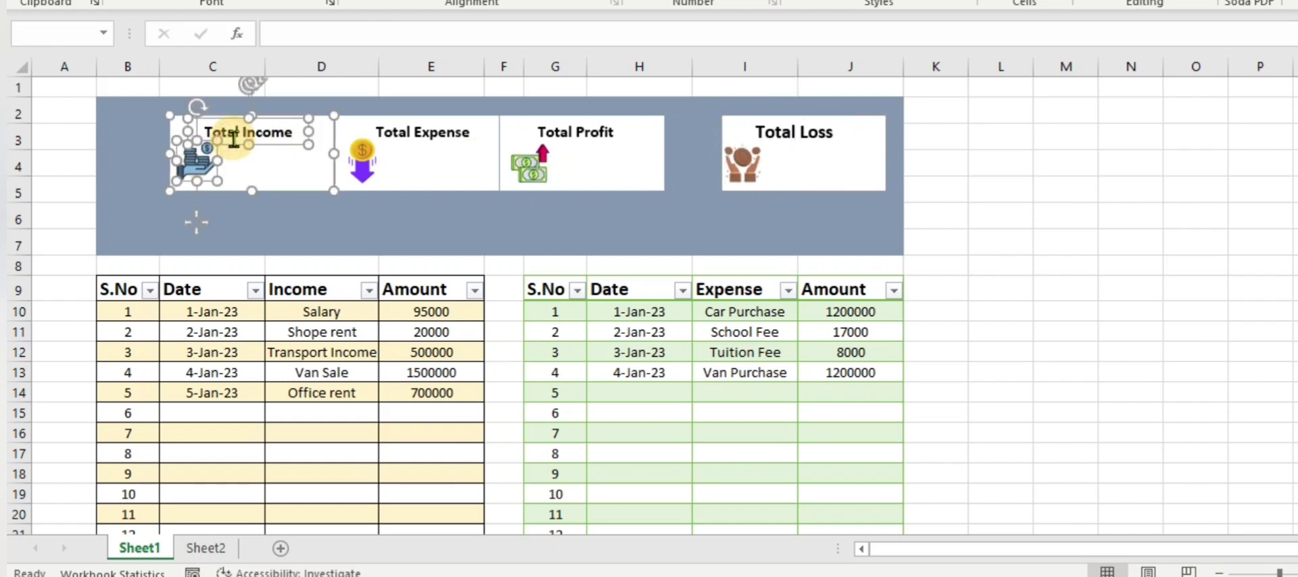
pyautogui.press('Left')
pyautogui.press('Left')
pyautogui.press('Left')
# Reposition the Total Expense and Total Profit cards so all four are evenly spaced
pyautogui.click(538, 211)
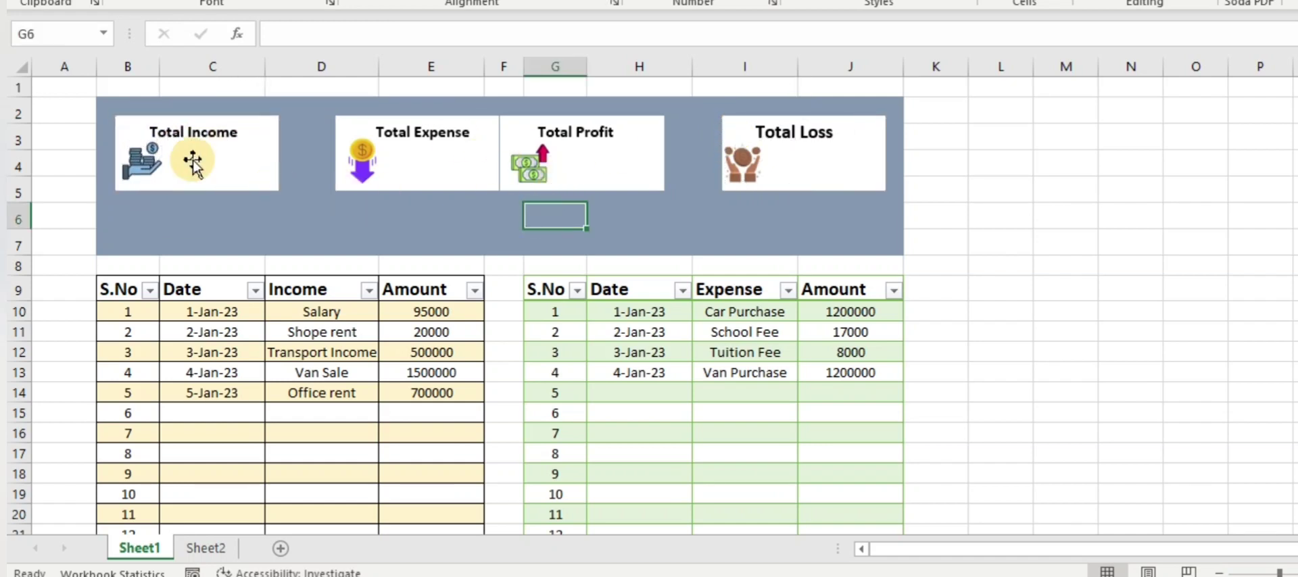
pyautogui.click(418, 153)
pyautogui.click(362, 155)
pyautogui.keyDown('ctrl'); pyautogui.click(434, 128); pyautogui.keyUp('ctrl')
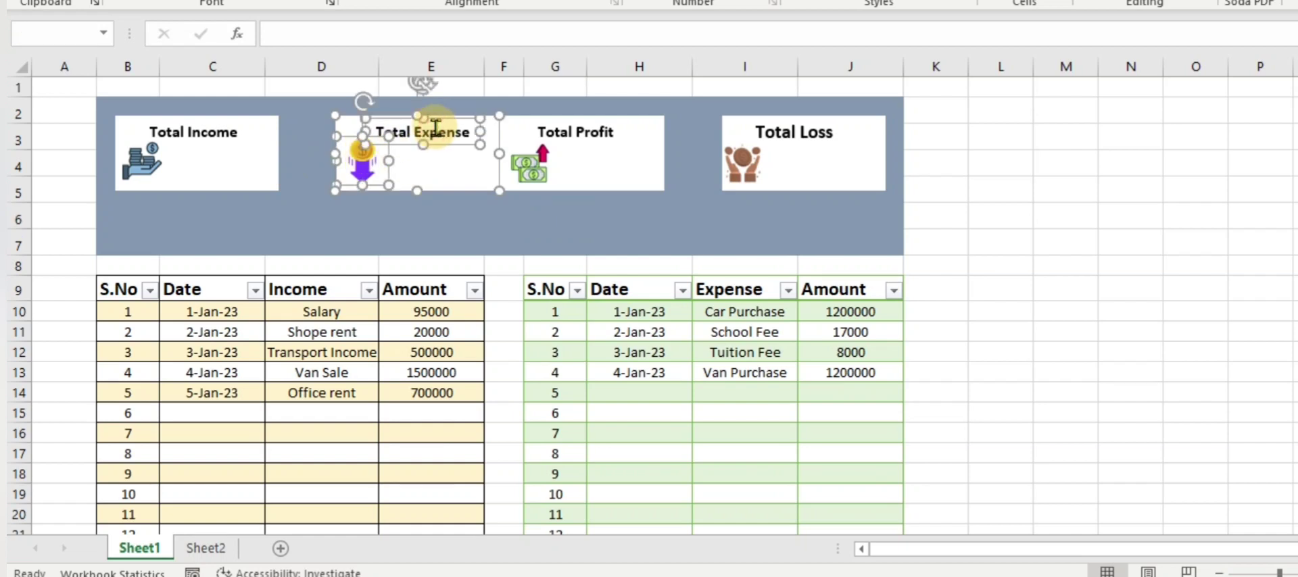
pyautogui.press('Left')
pyautogui.press('Left')
pyautogui.press('Left')
pyautogui.press('Left')
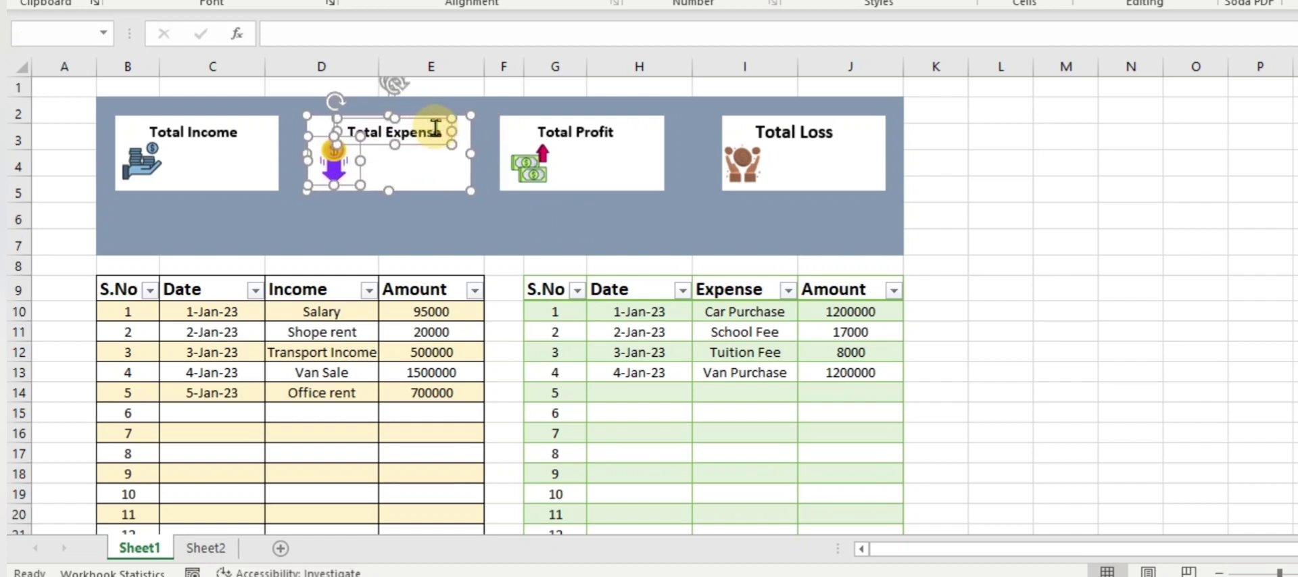
pyautogui.press('Right')
pyautogui.click(551, 213)
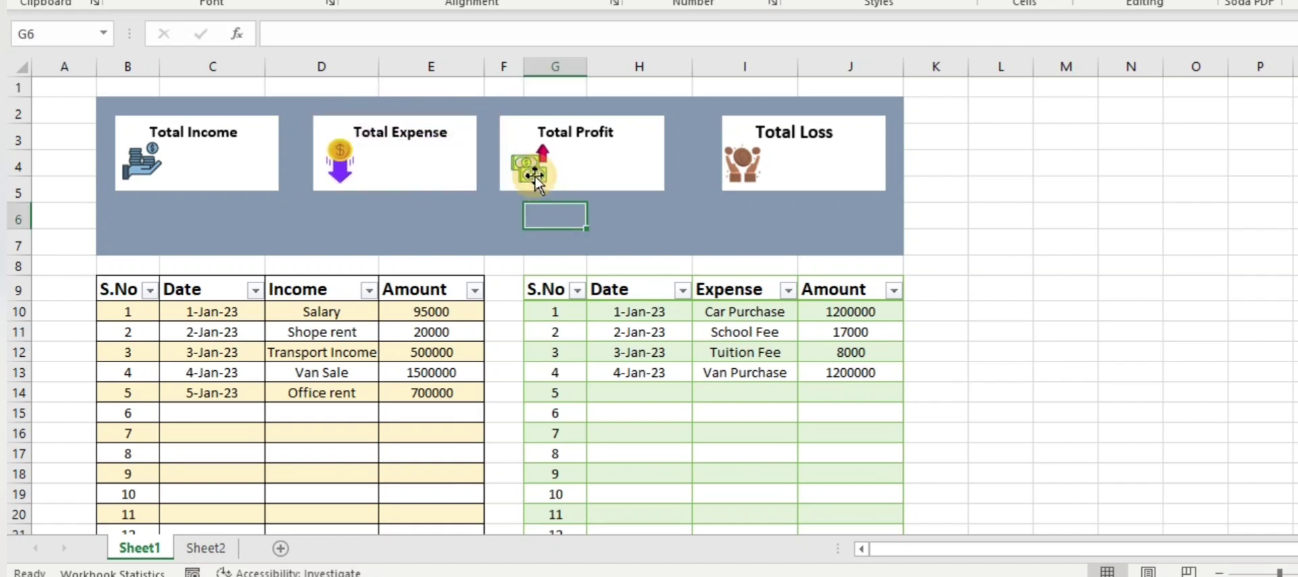
pyautogui.moveTo(536, 179); pyautogui.dragTo(559, 169)
pyautogui.keyDown('ctrl'); pyautogui.click(583, 152); pyautogui.keyUp('ctrl')
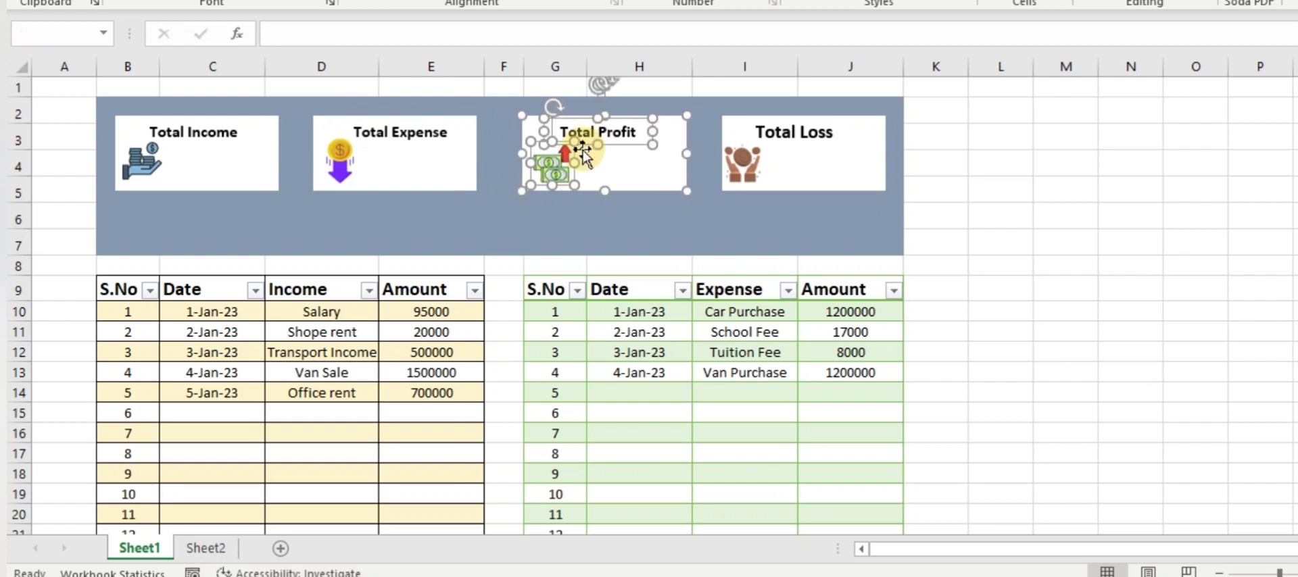
pyautogui.click(457, 206)
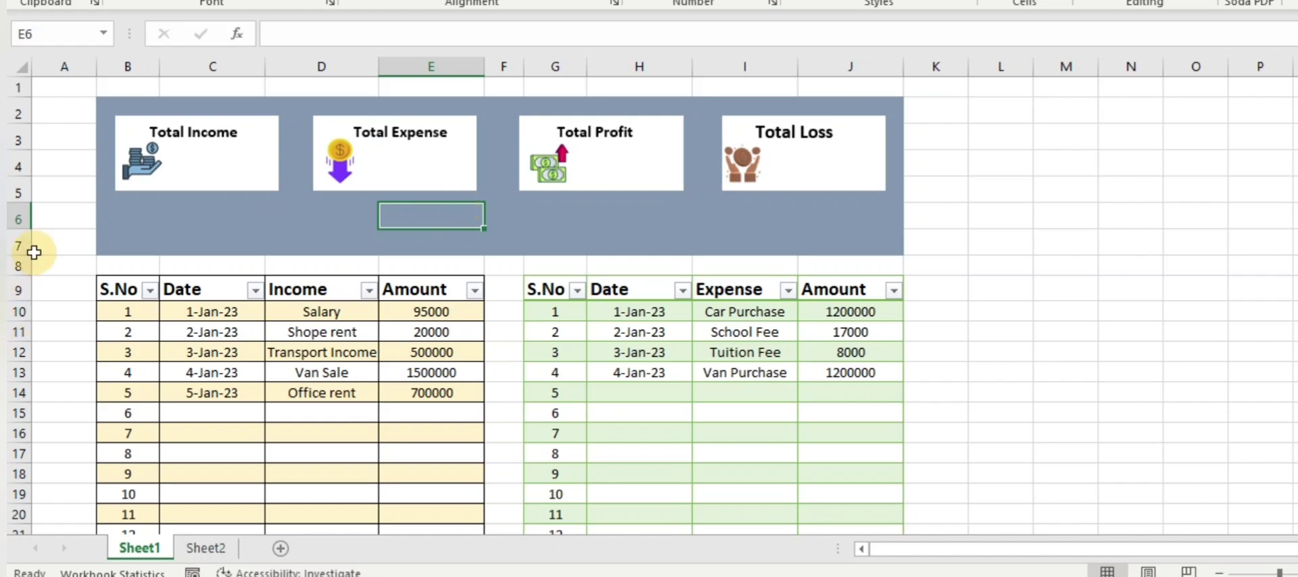
# Delete row 7 so the banner ends right above the tables
pyautogui.click(14, 244)
pyautogui.hotkey('ctrl', '-')
pyautogui.click(255, 333)
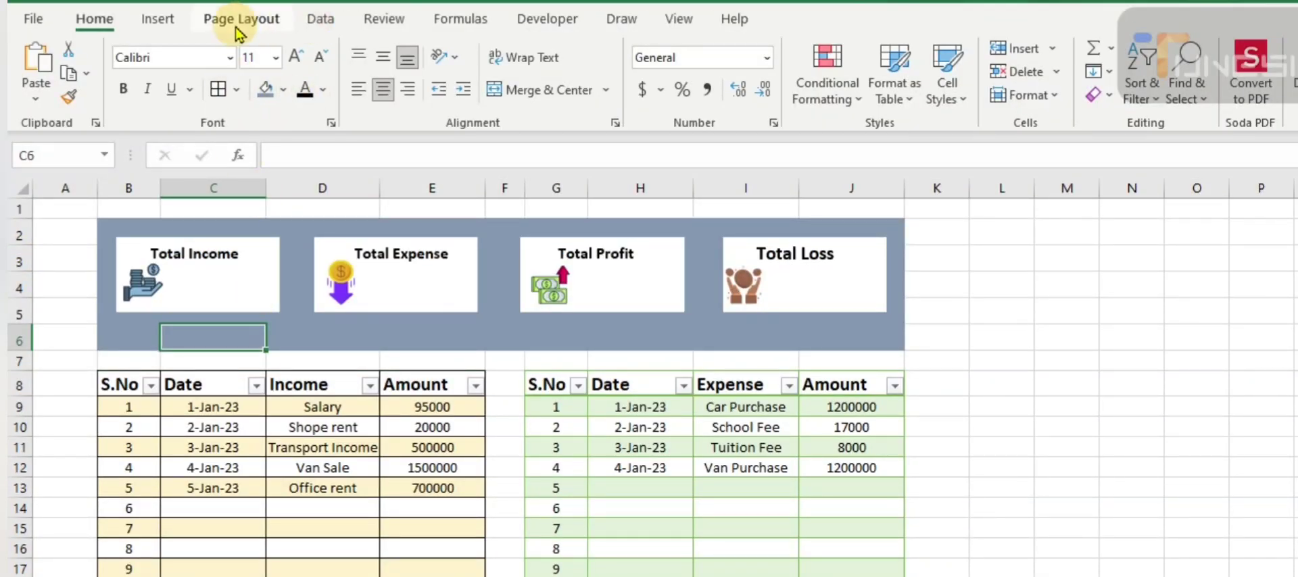
# Draw a text box inside the Total Income card for its value
pyautogui.click(160, 20)
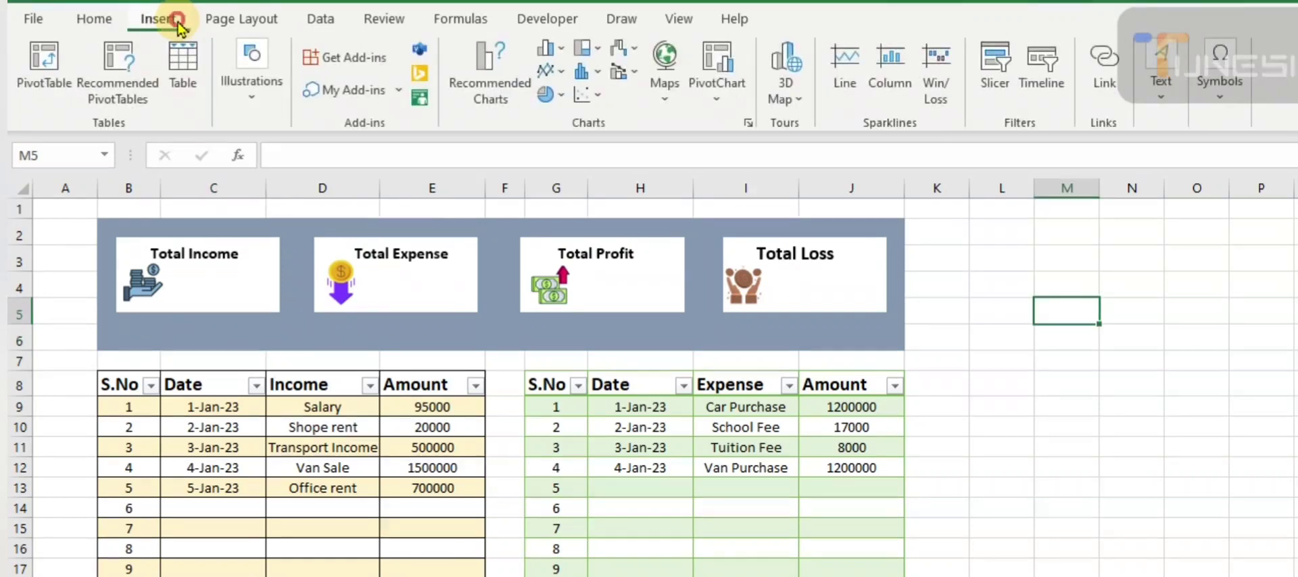
pyautogui.click(252, 88)
pyautogui.click(284, 180)
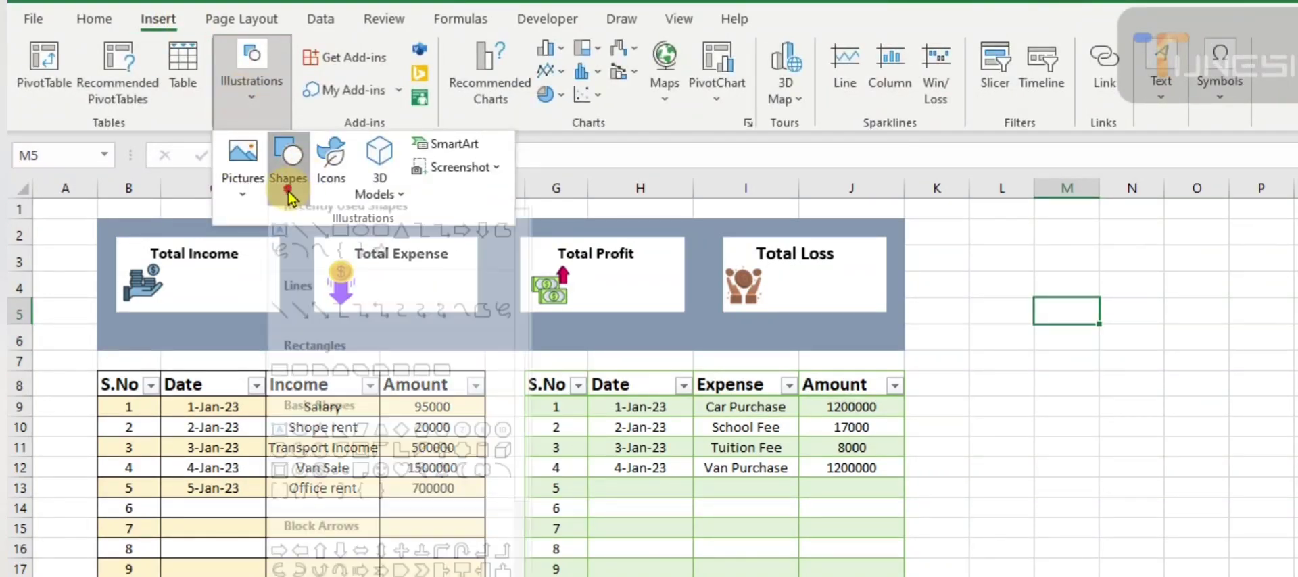
pyautogui.click(280, 255)
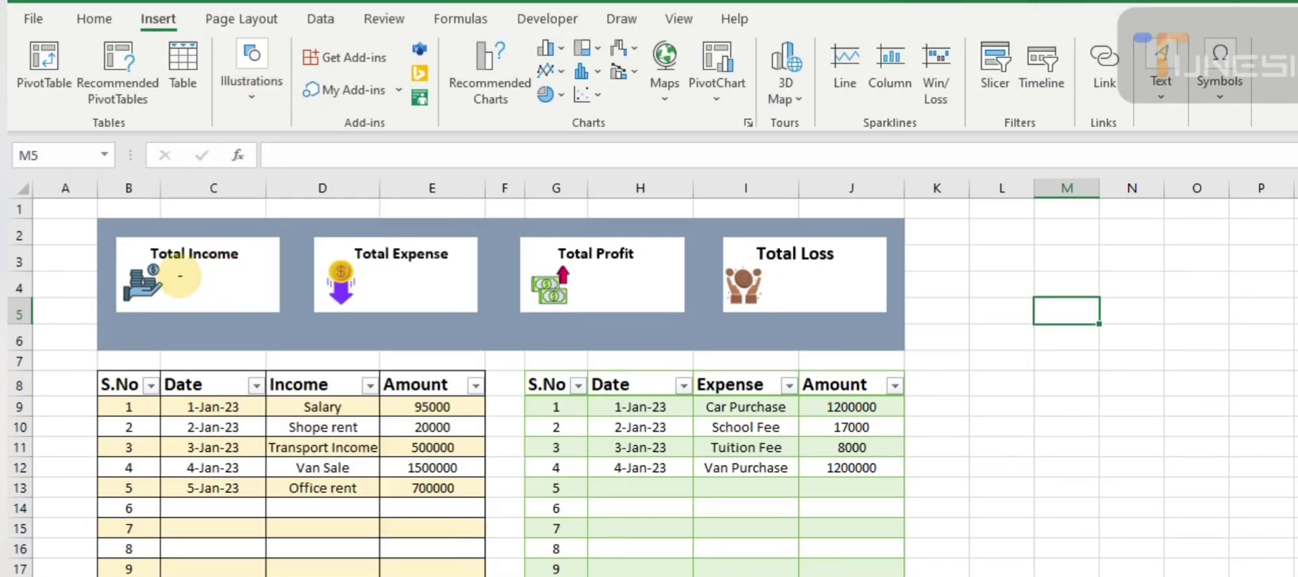
pyautogui.moveTo(175, 272); pyautogui.dragTo(276, 308)
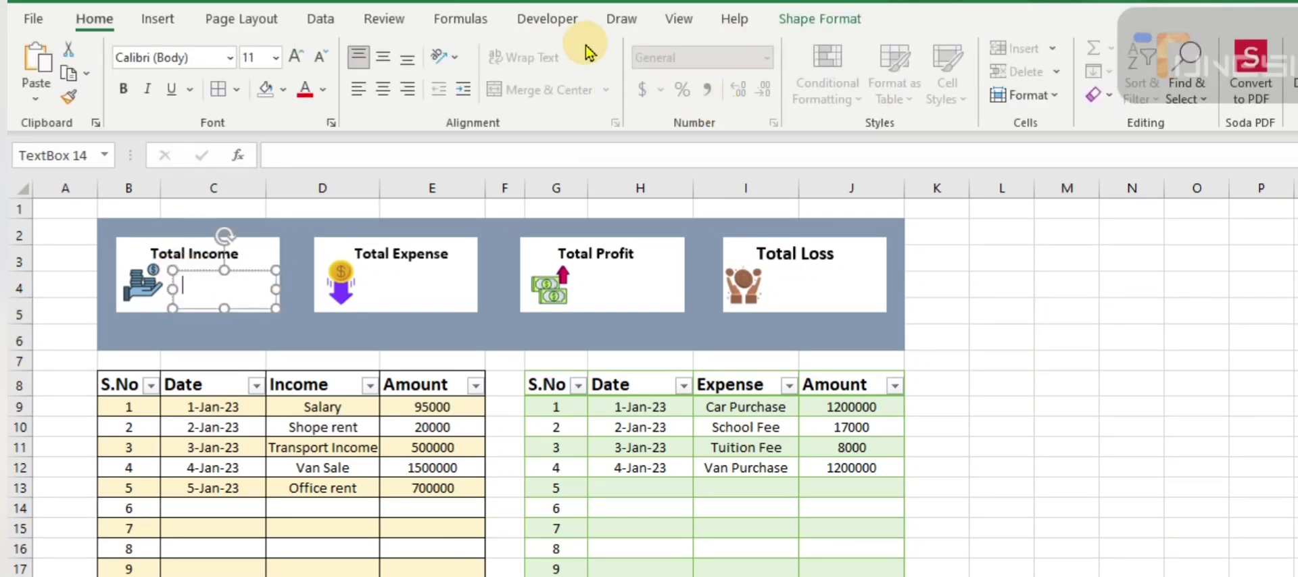
# Give the value box No Fill and No Outline
pyautogui.click(851, 22)
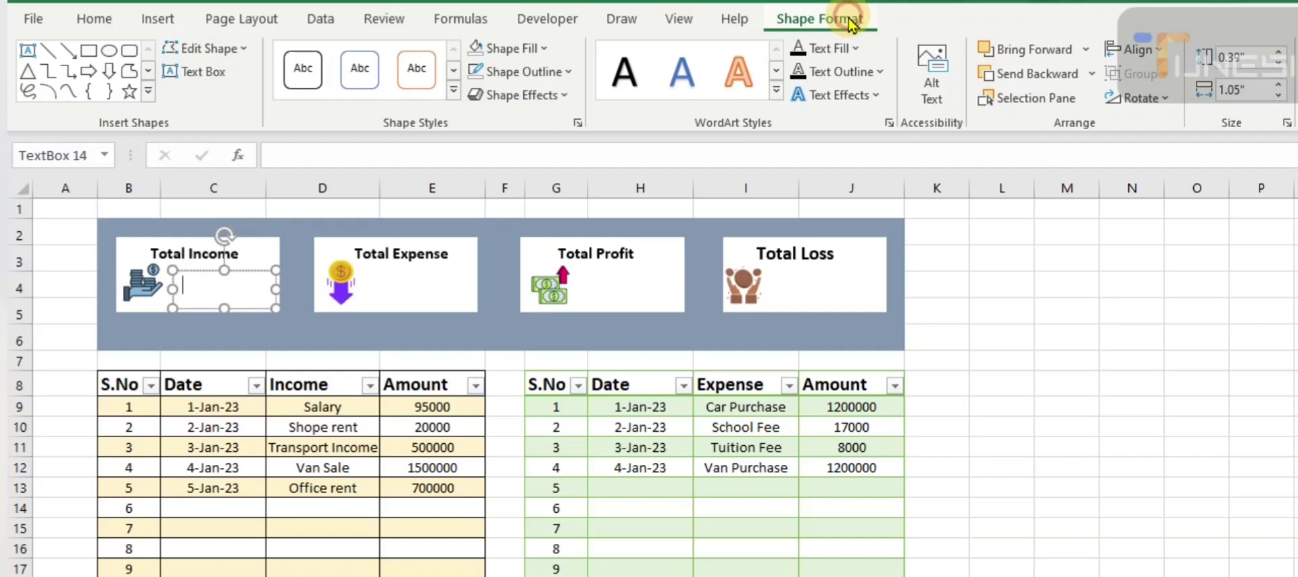
pyautogui.click(534, 48)
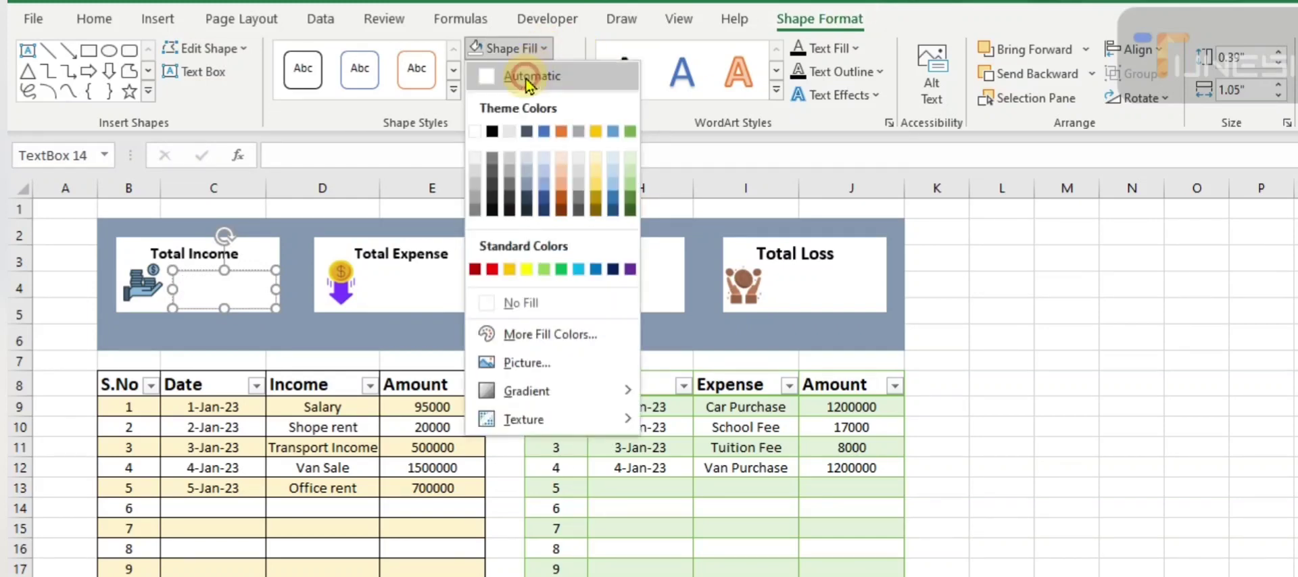
pyautogui.click(522, 303)
pyautogui.click(539, 73)
pyautogui.click(519, 327)
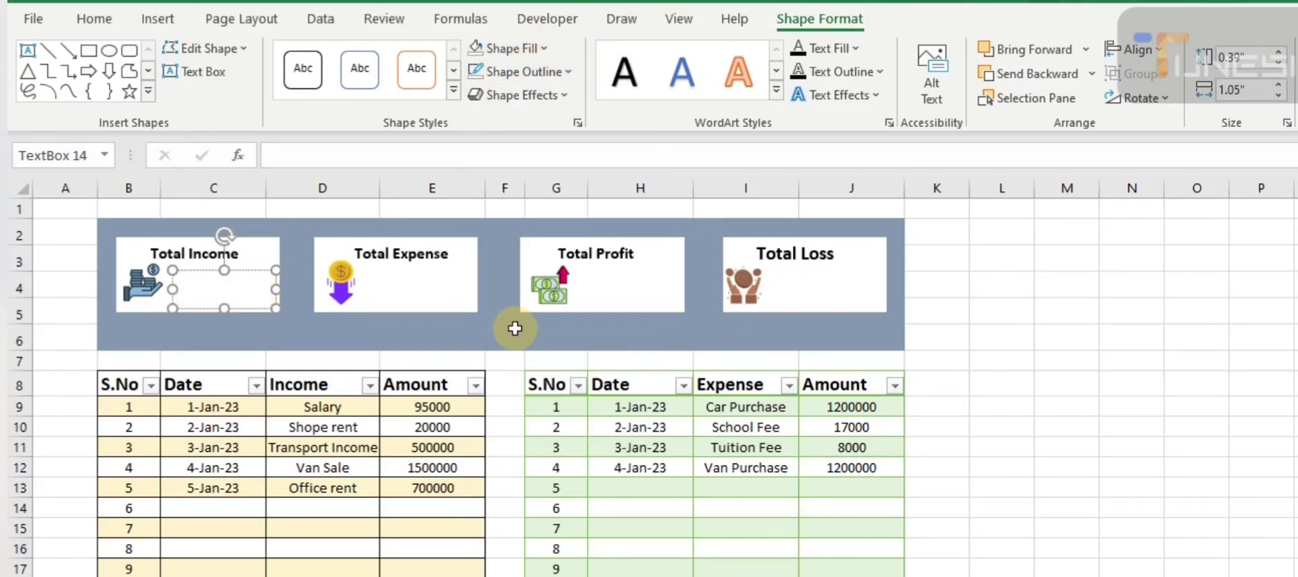
# Try linking the box to the Sheet2 income total, clearing the formula errors
pyautogui.click(363, 155)
pyautogui.write('=')
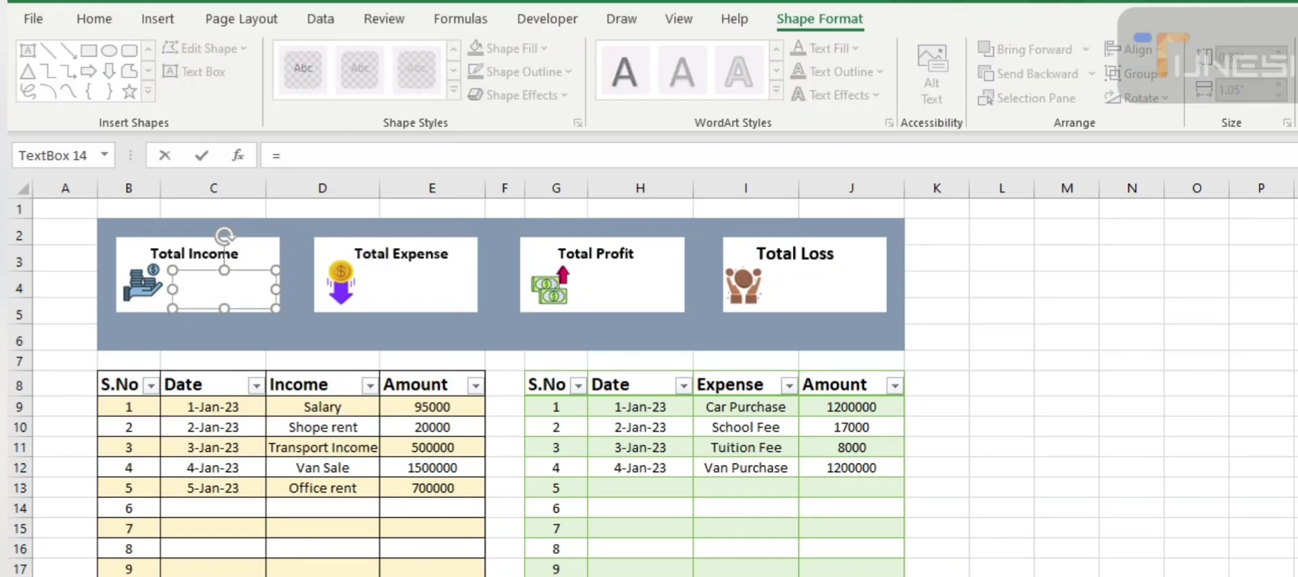
pyautogui.hotkey('ctrl', 'pagedown')
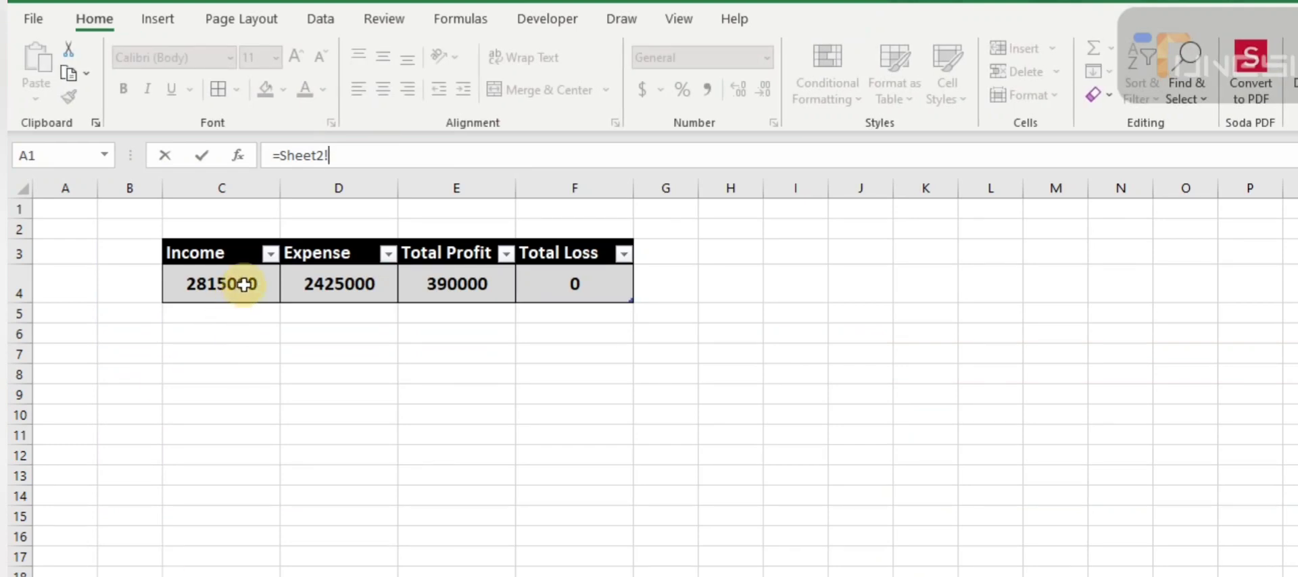
pyautogui.click(245, 284)
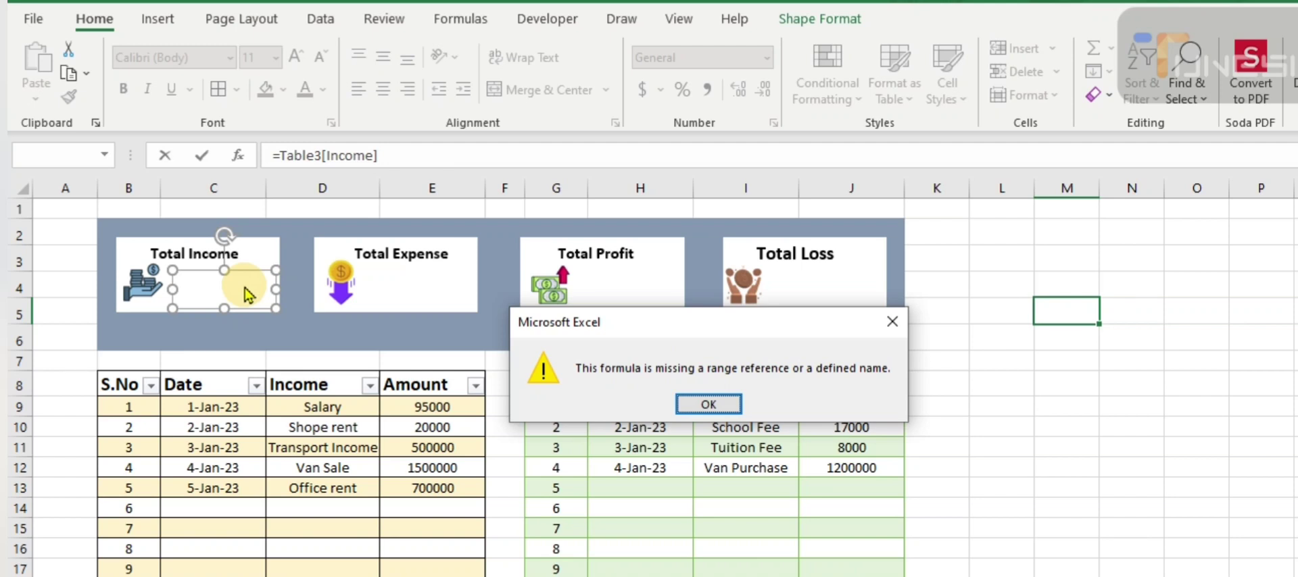
pyautogui.press('Return')
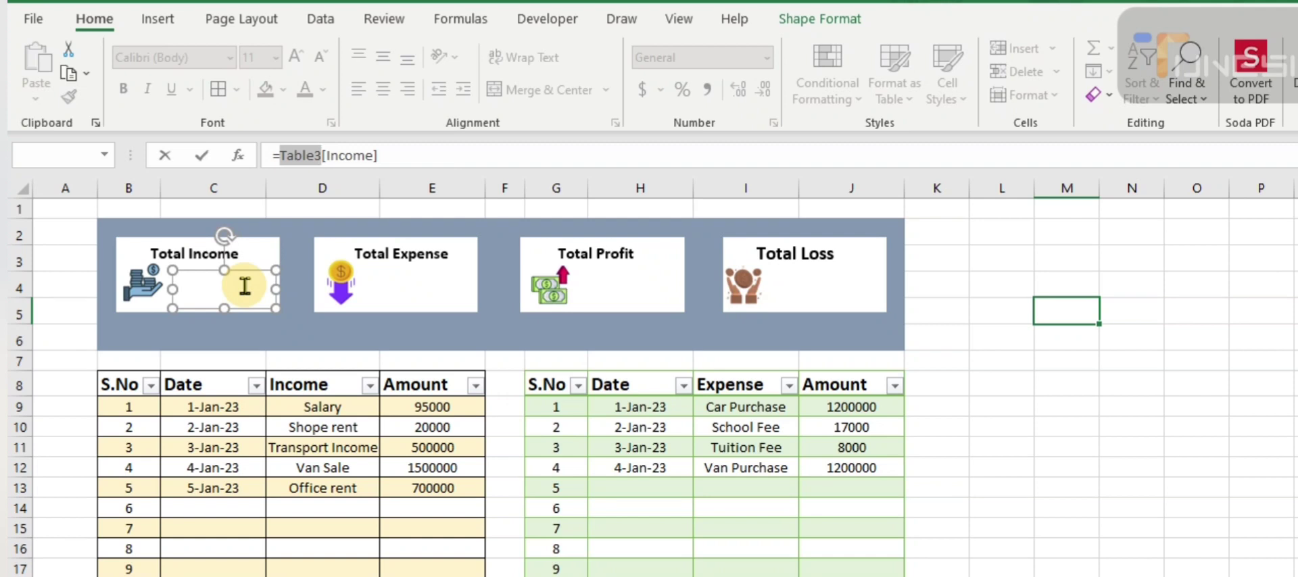
pyautogui.press('BackSpace')
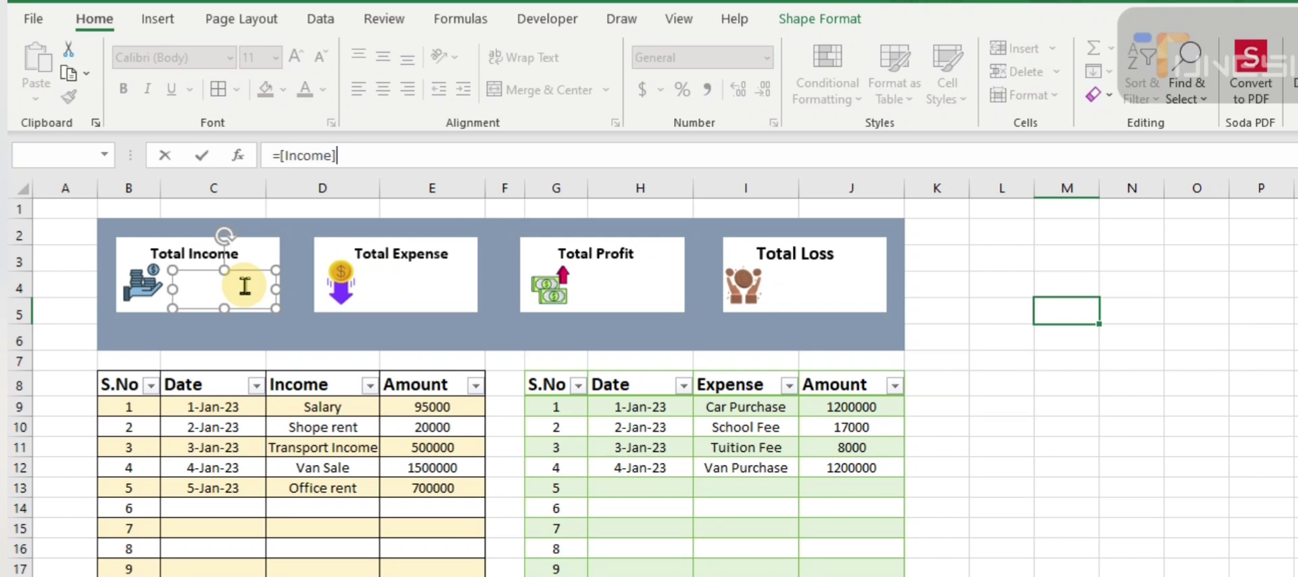
pyautogui.press('Return')
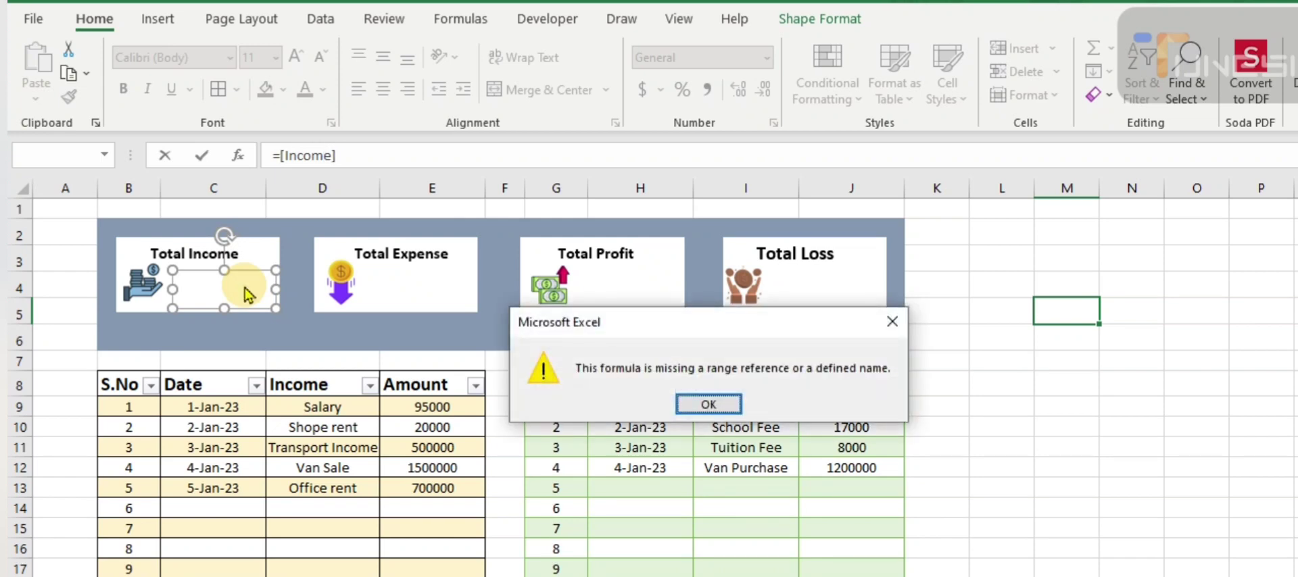
pyautogui.press('Return')
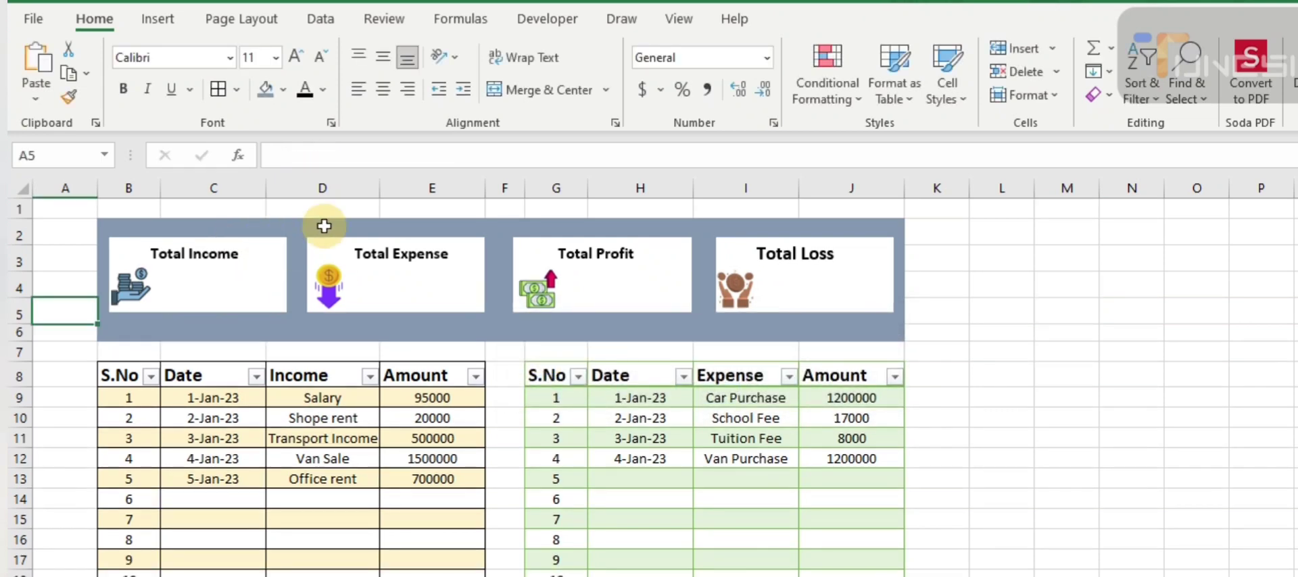
# Move the Total Expense value box lower and link the Total Income box to Sheet2!C6 in bold
pyautogui.click(400, 275)
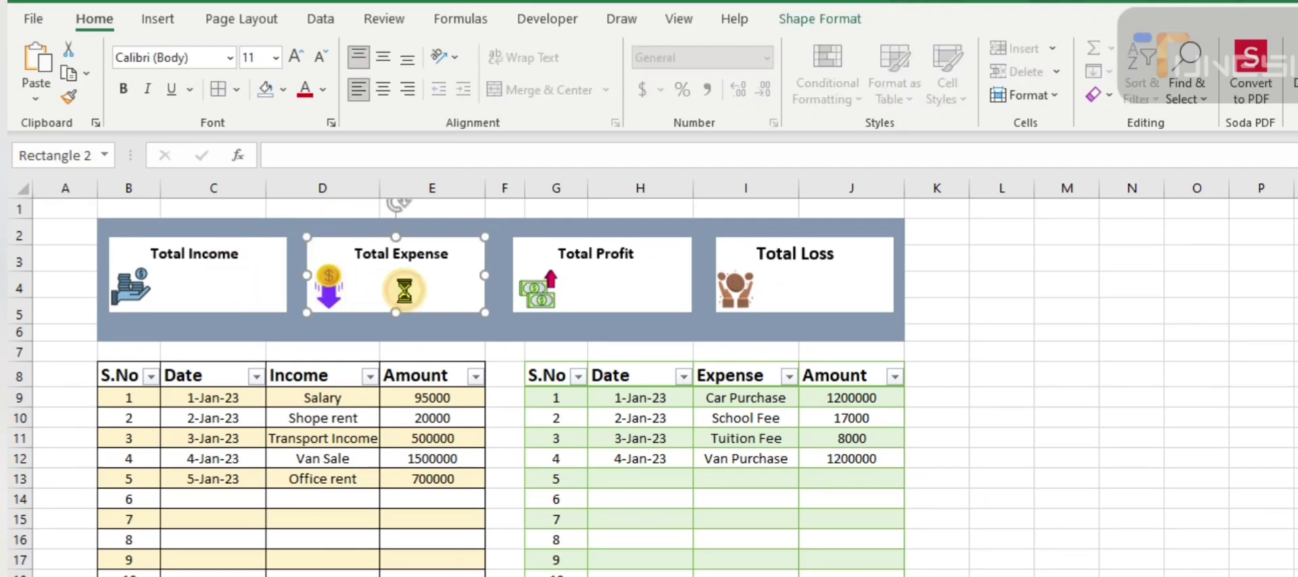
pyautogui.moveTo(342, 254); pyautogui.dragTo(406, 296)
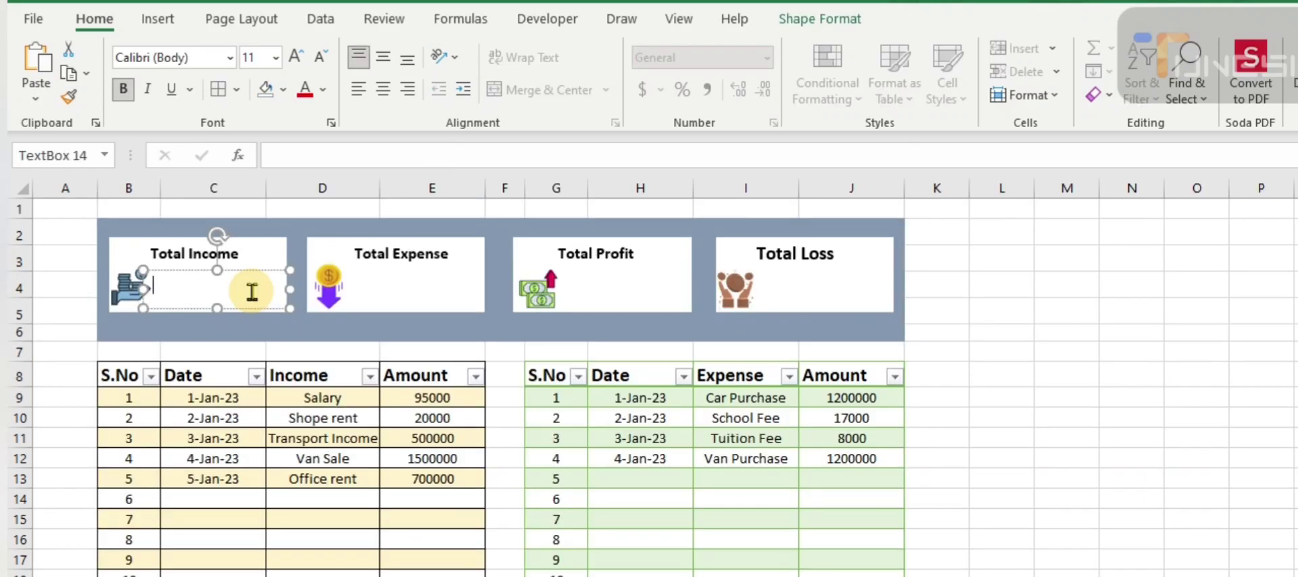
pyautogui.click(342, 155)
pyautogui.write('=')
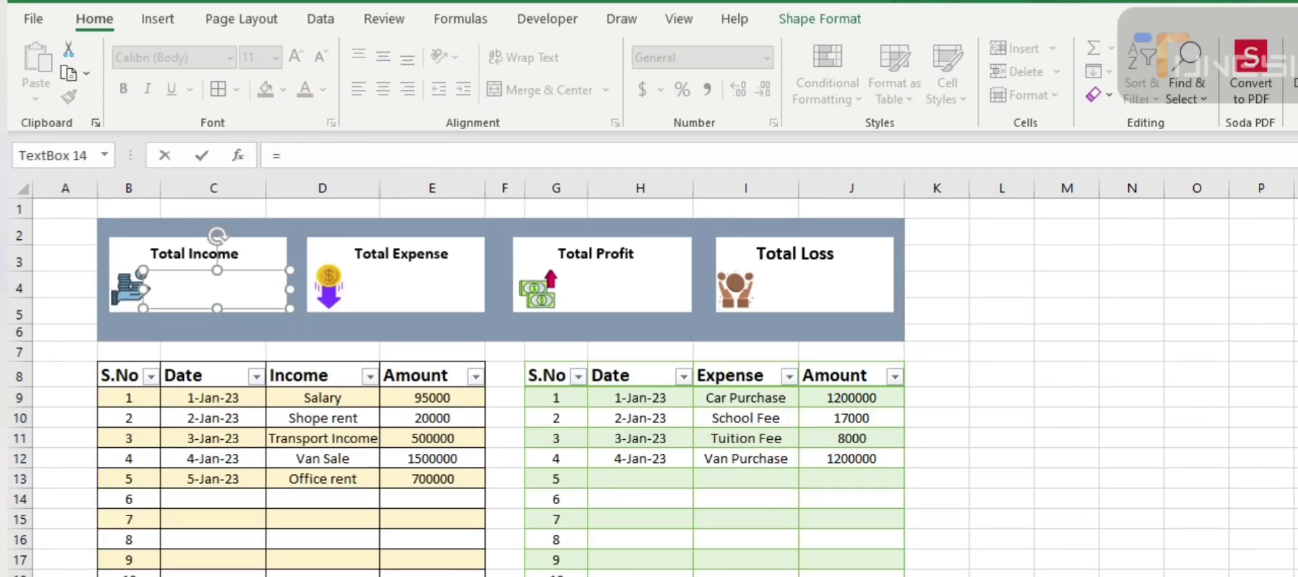
pyautogui.hotkey('ctrl', 'pagedown')
pyautogui.click(291, 326)
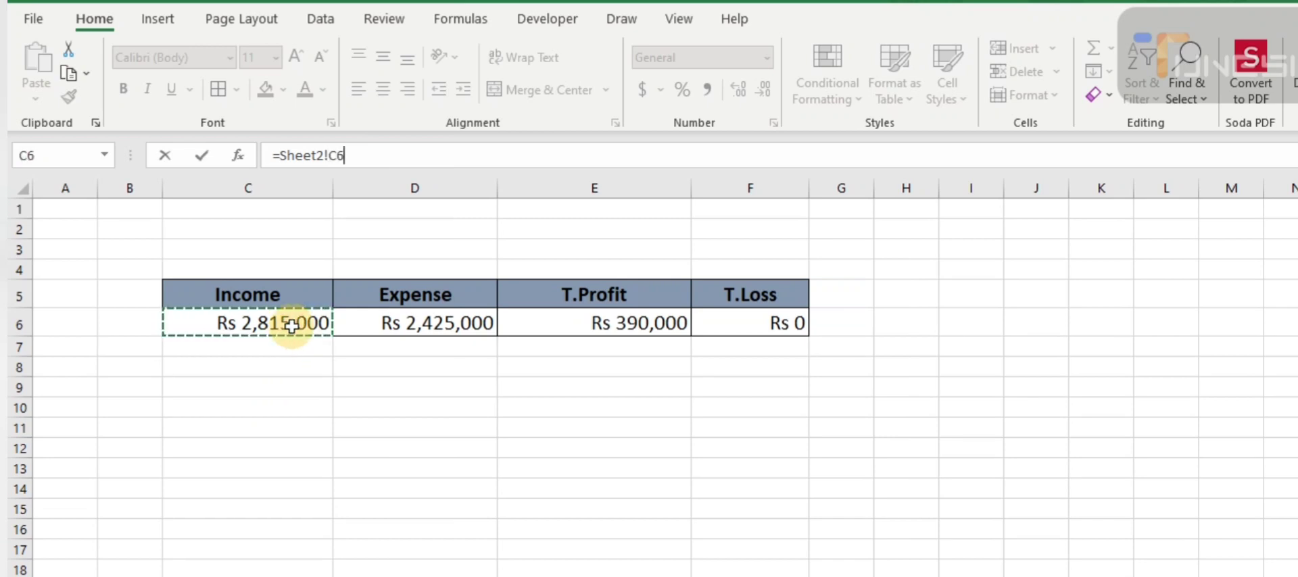
pyautogui.press('Return')
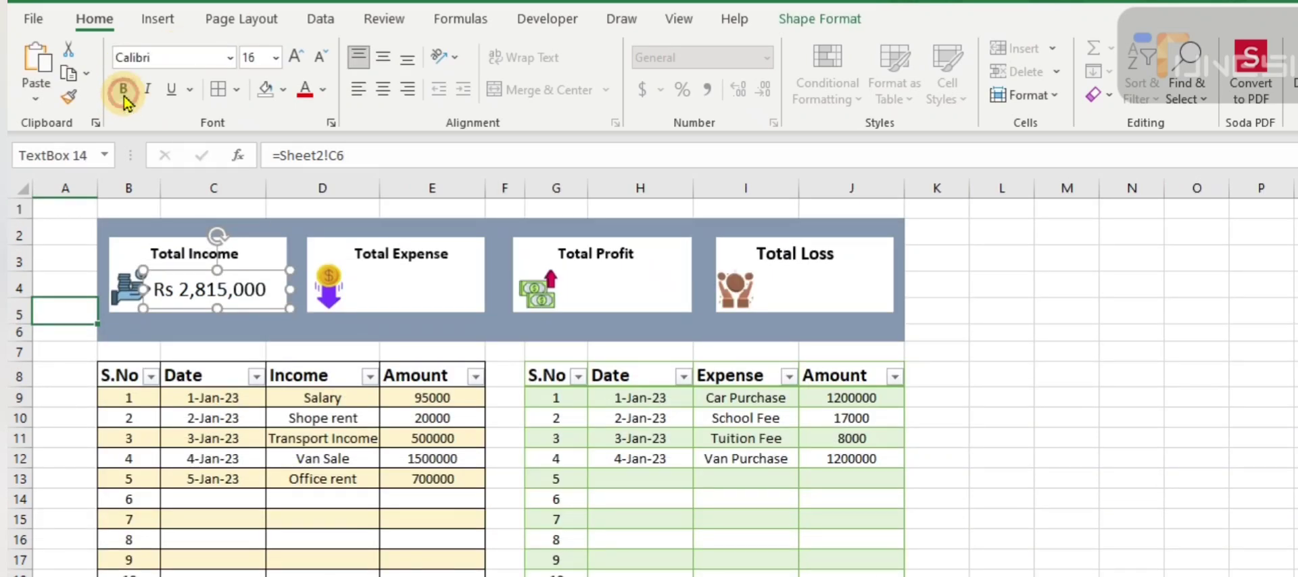
pyautogui.click(124, 96)
pyautogui.click(418, 291)
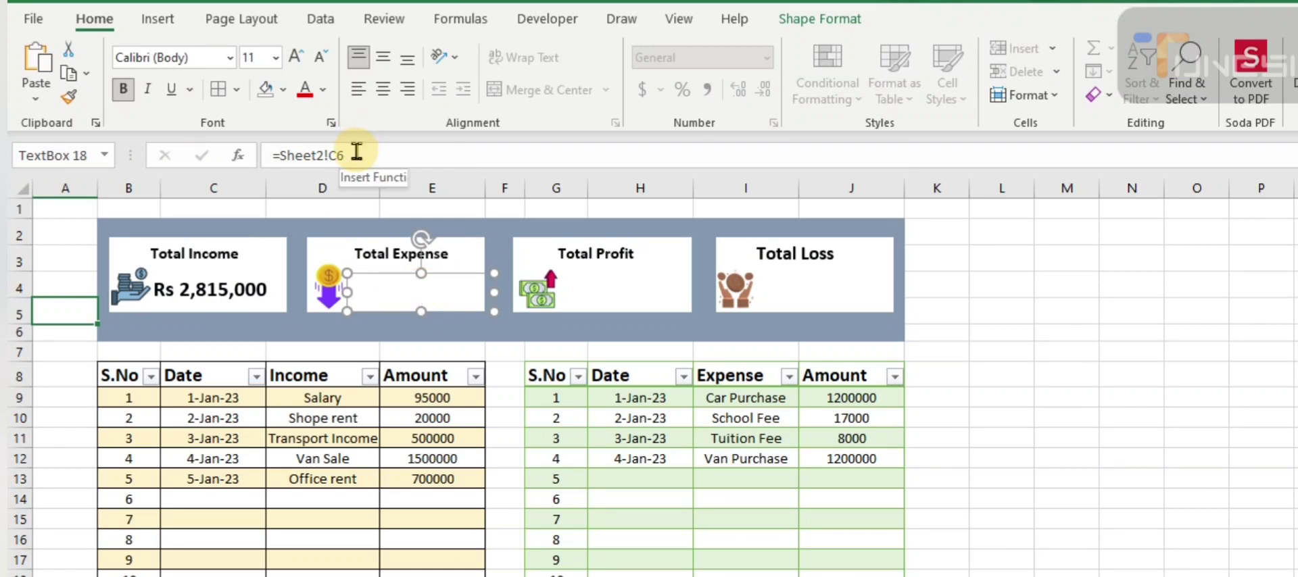
# Link the Total Expense value box to Sheet2 cell D6 and make it bold
pyautogui.click(264, 157)
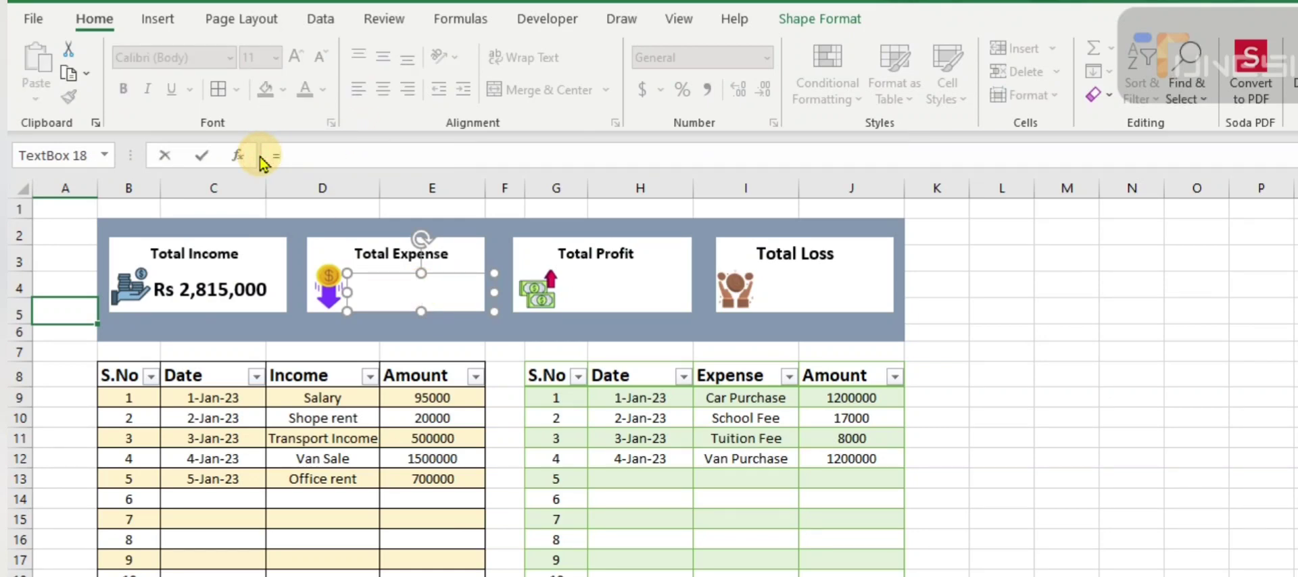
pyautogui.hotkey('ctrl', 'pagedown')
pyautogui.click(459, 329)
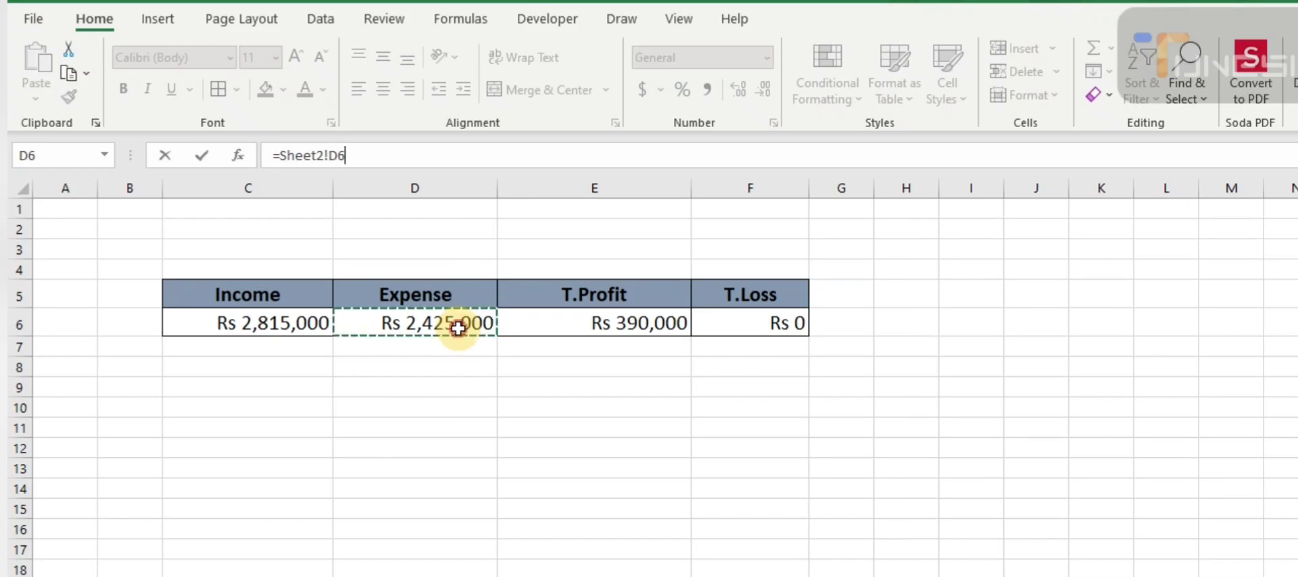
pyautogui.press('Return')
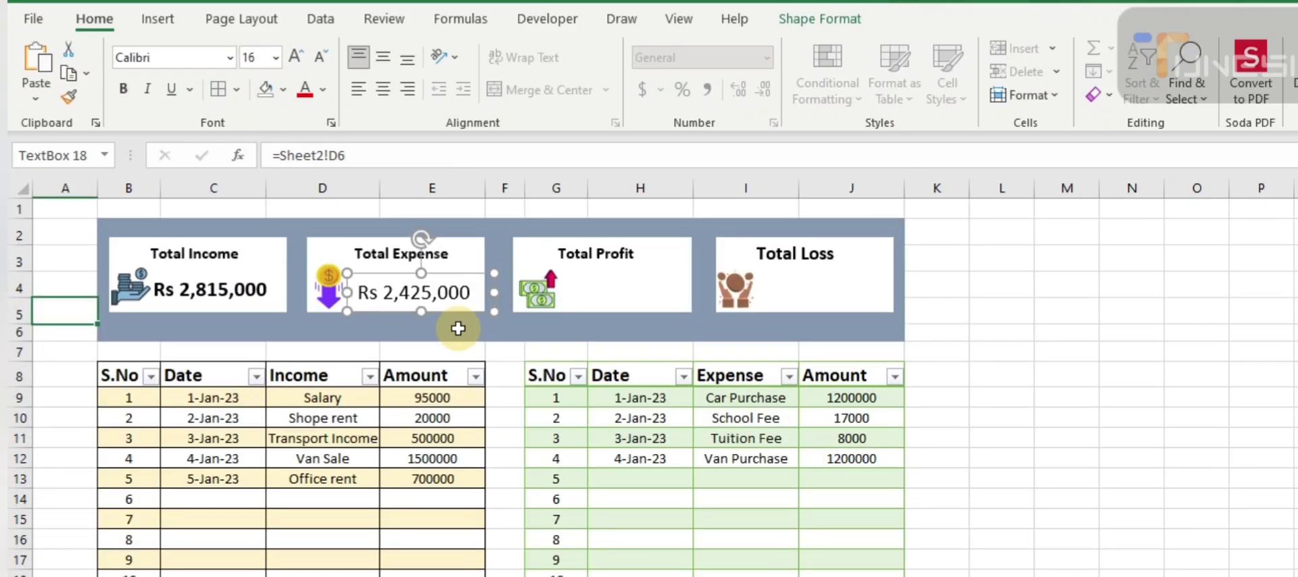
pyautogui.hotkey('ctrl', 'b')
# Replace the Total Profit box's formula with a link to Sheet2 cell E6
pyautogui.click(649, 293)
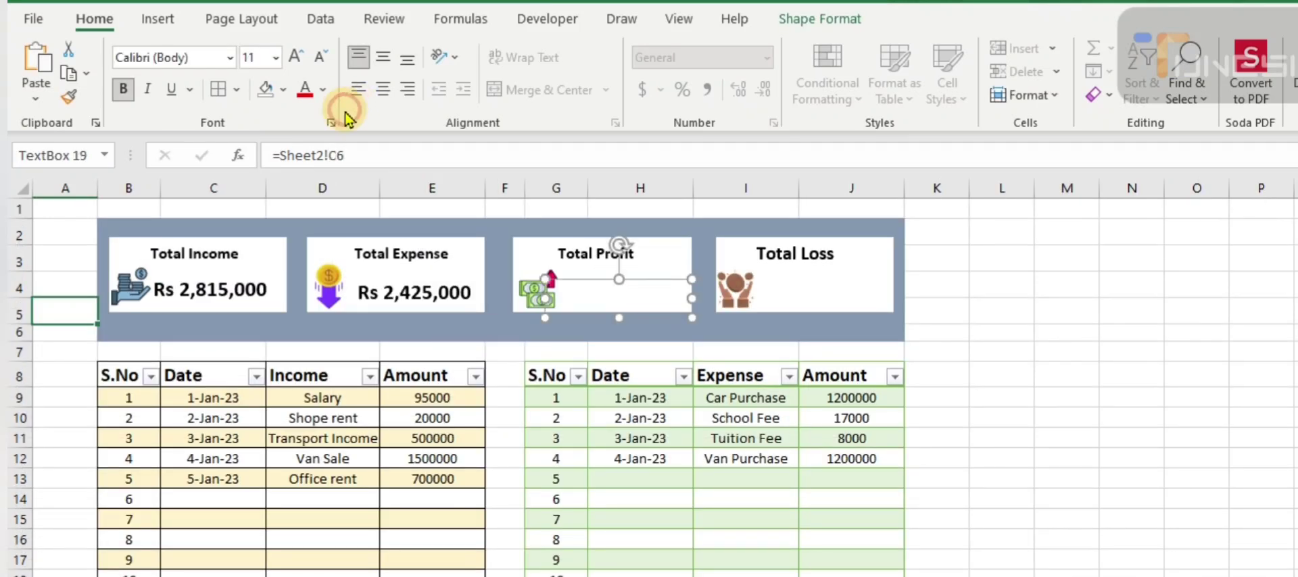
pyautogui.moveTo(341, 156); pyautogui.dragTo(203, 139)
pyautogui.write('=')
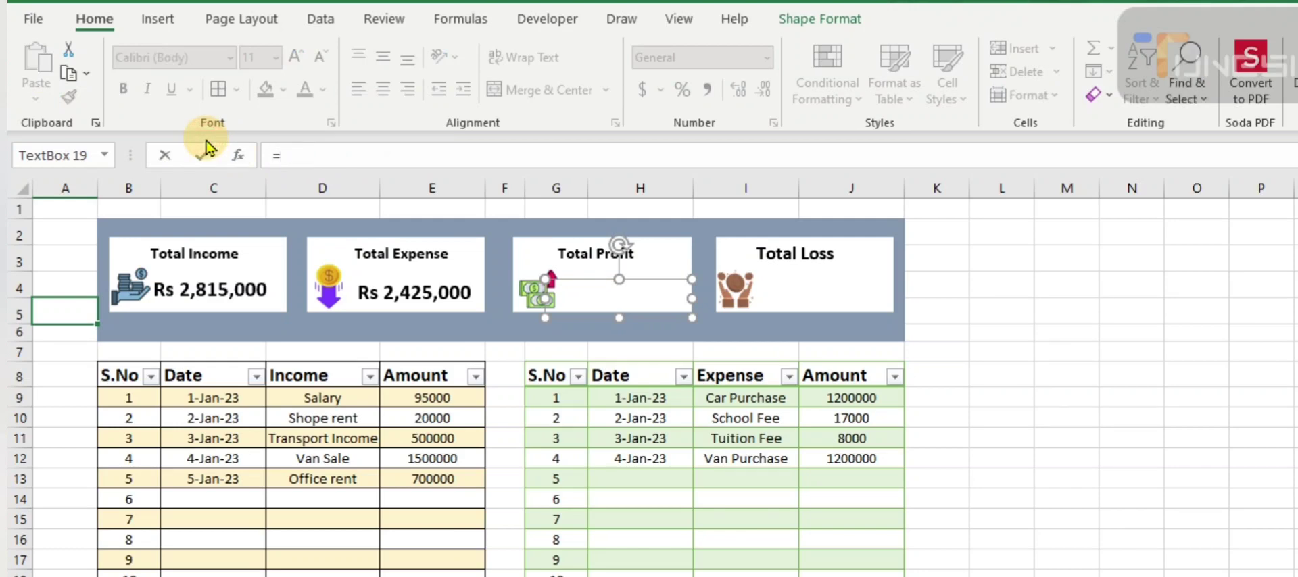
pyautogui.hotkey('ctrl', 'pagedown')
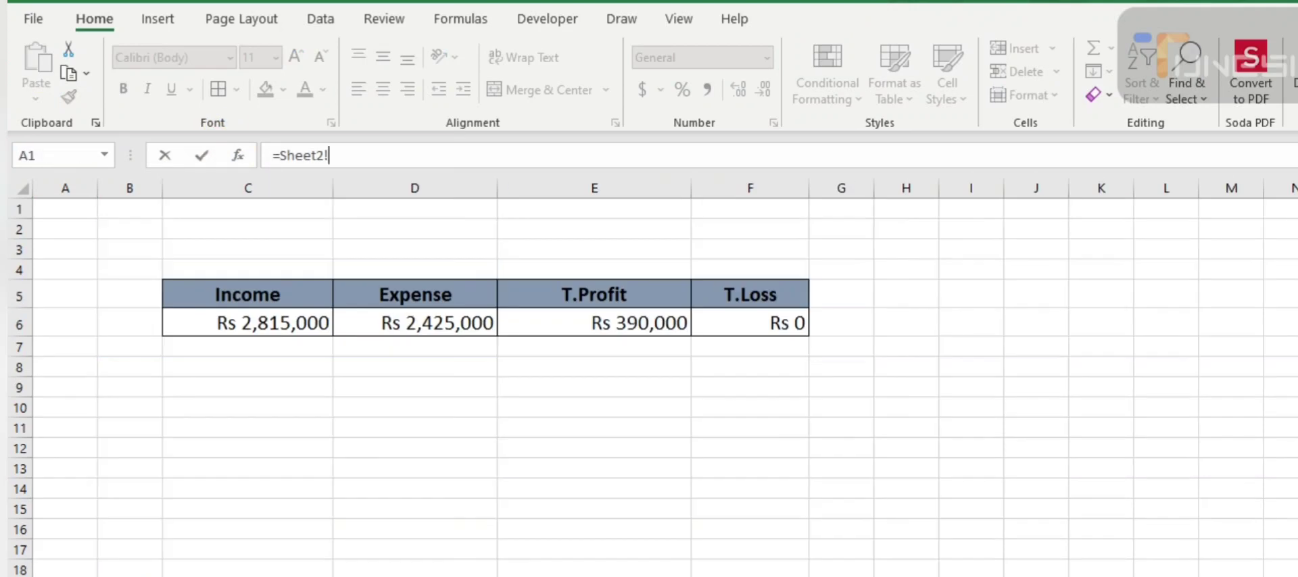
pyautogui.click(651, 325)
pyautogui.press('Return')
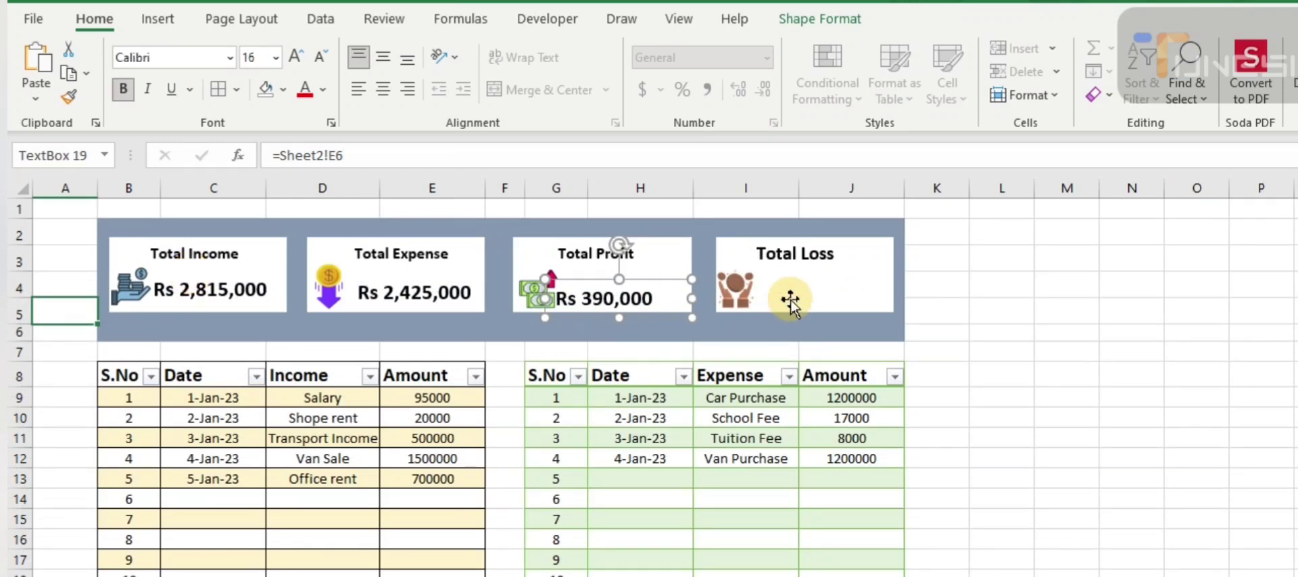
# Clear the Total Loss box's leftover content and link it to Sheet2 cell F6
pyautogui.click(788, 291)
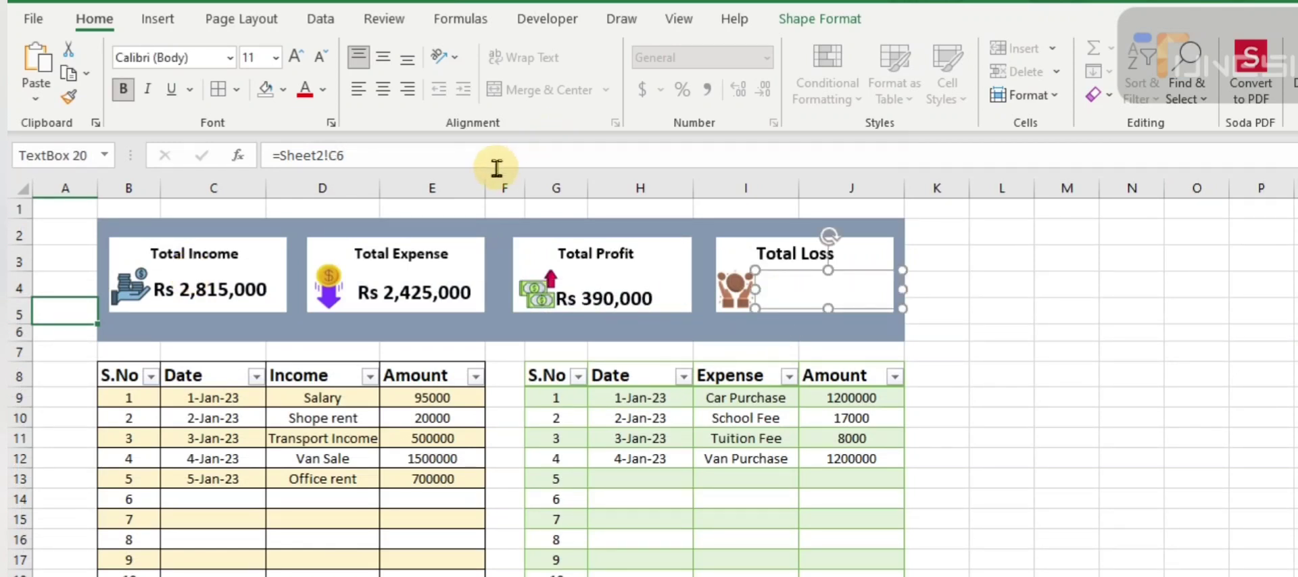
pyautogui.moveTo(365, 155); pyautogui.dragTo(206, 158)
pyautogui.press('BackSpace')
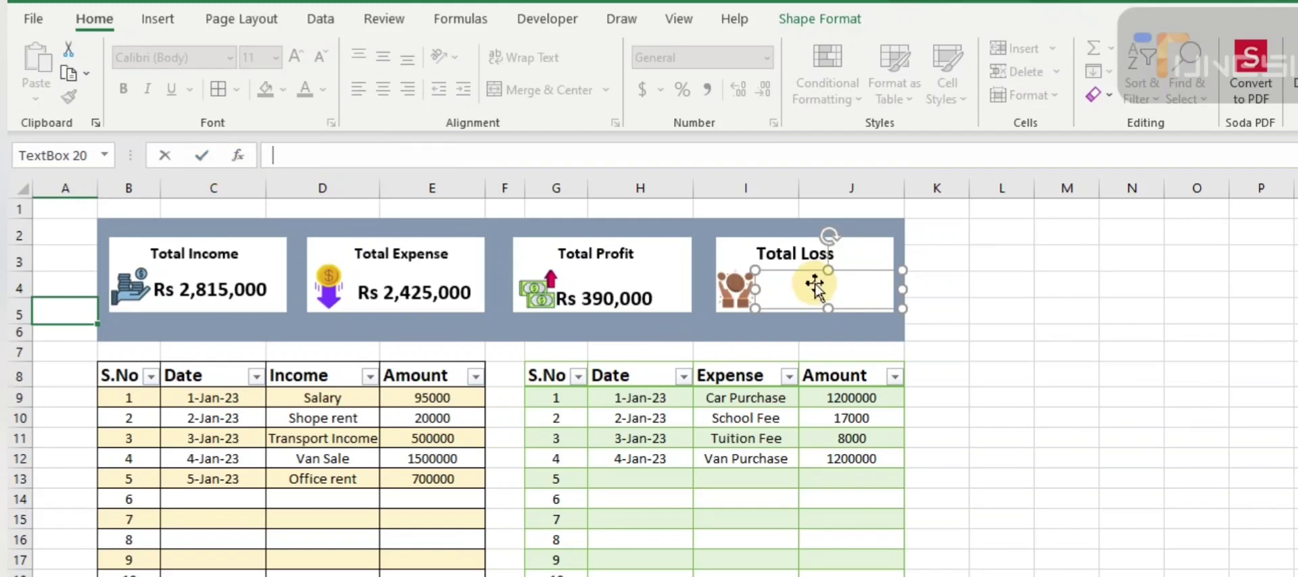
pyautogui.click(820, 293)
pyautogui.moveTo(858, 284); pyautogui.dragTo(770, 297)
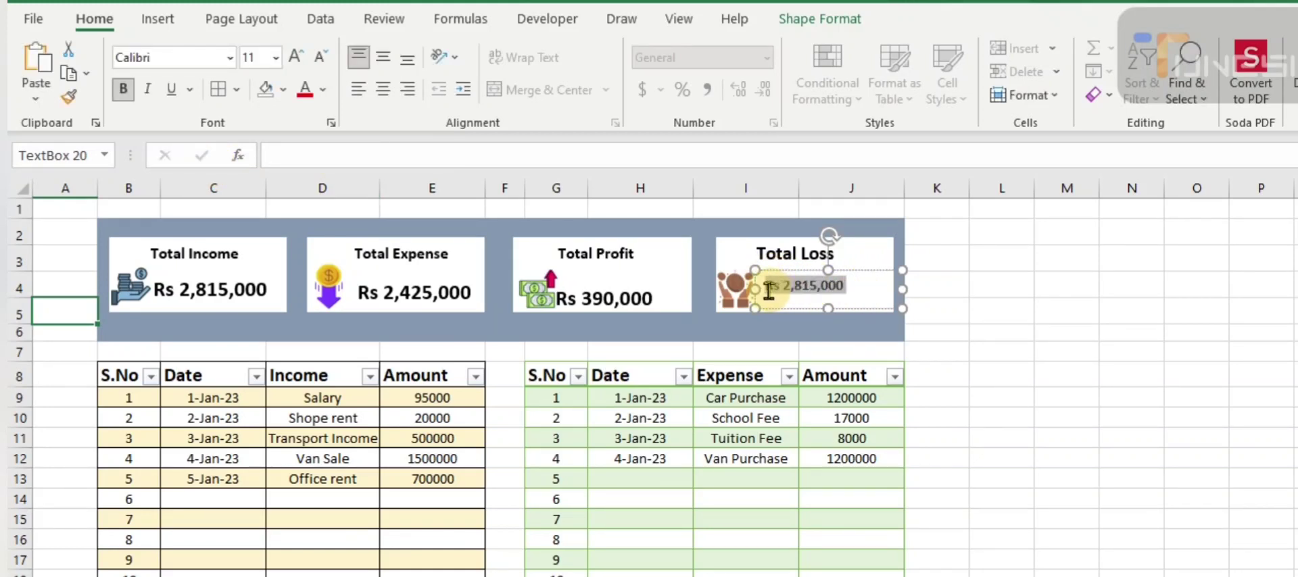
pyautogui.press('BackSpace')
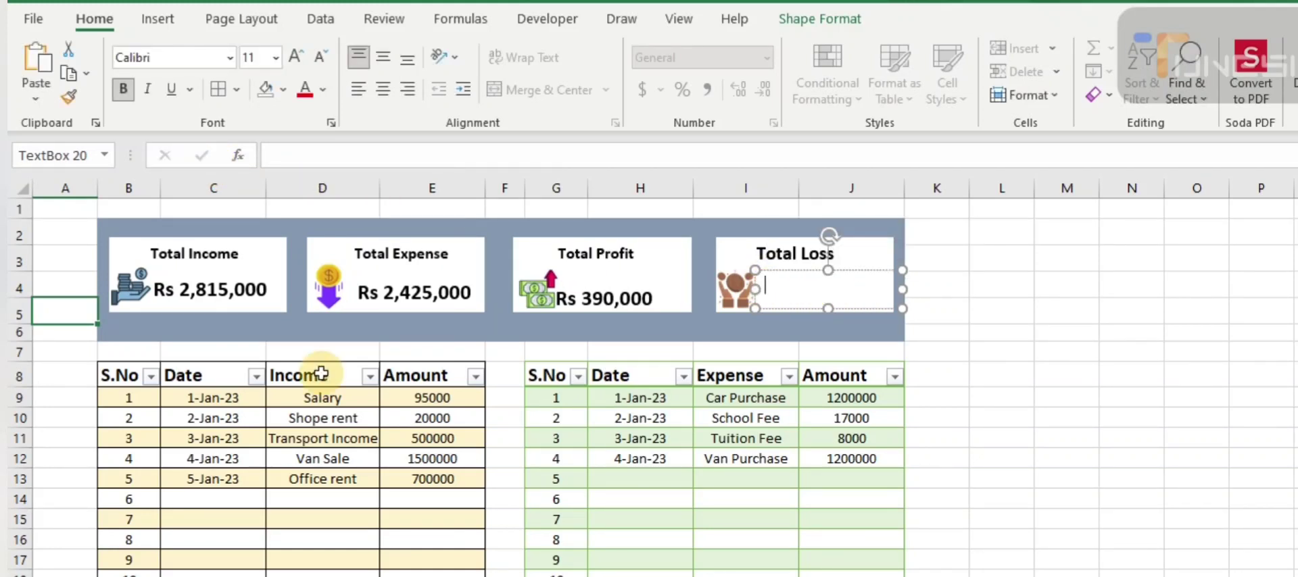
pyautogui.click(310, 162)
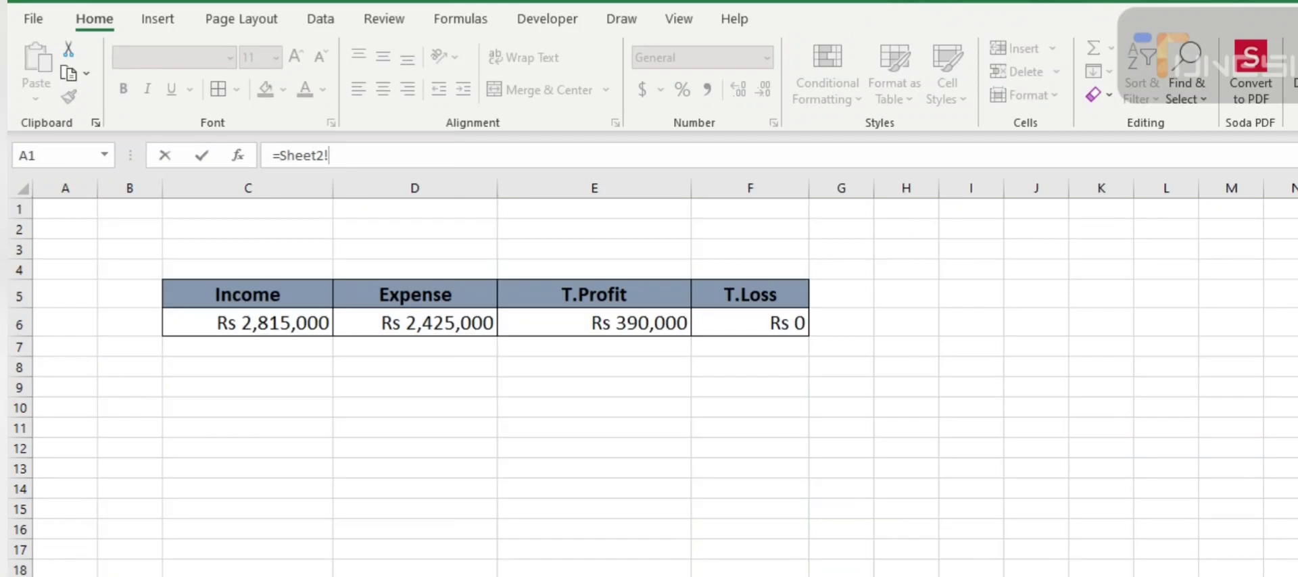
pyautogui.hotkey('ctrl', 'pagedown')
pyautogui.click(779, 324)
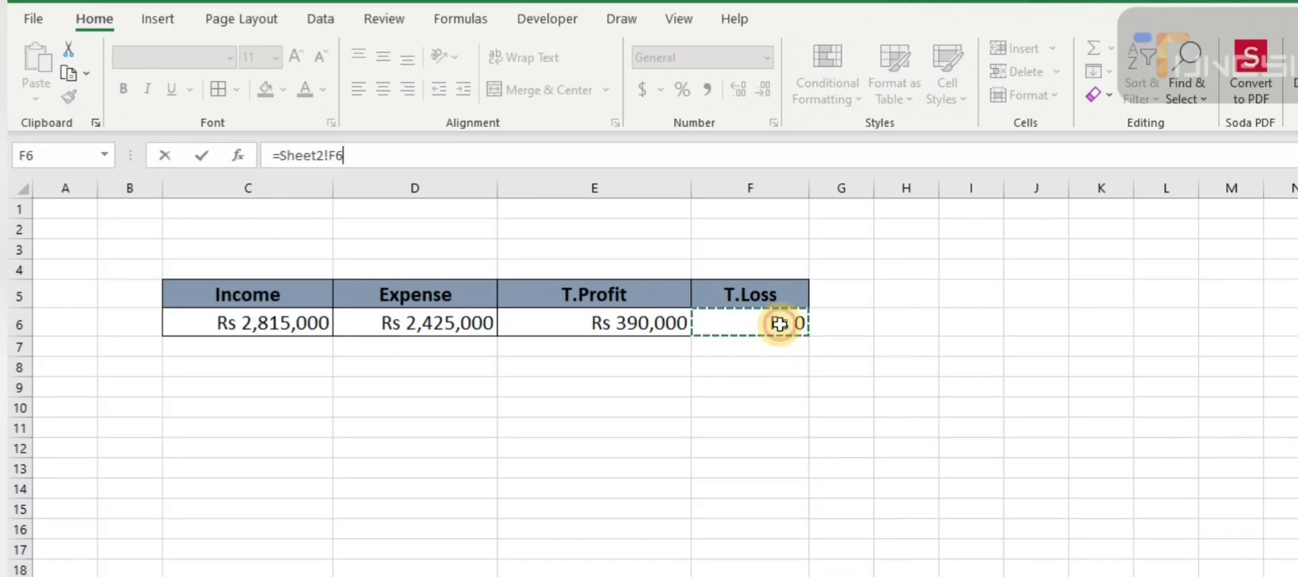
pyautogui.press('Return')
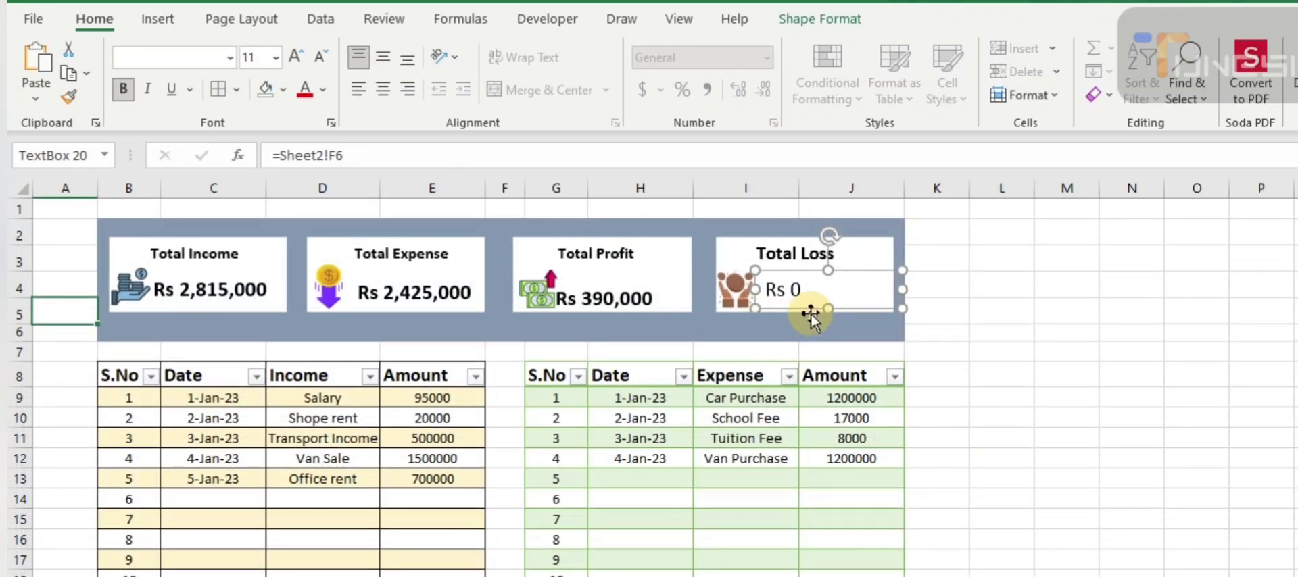
# Select all four value boxes together
pyautogui.click(626, 311)
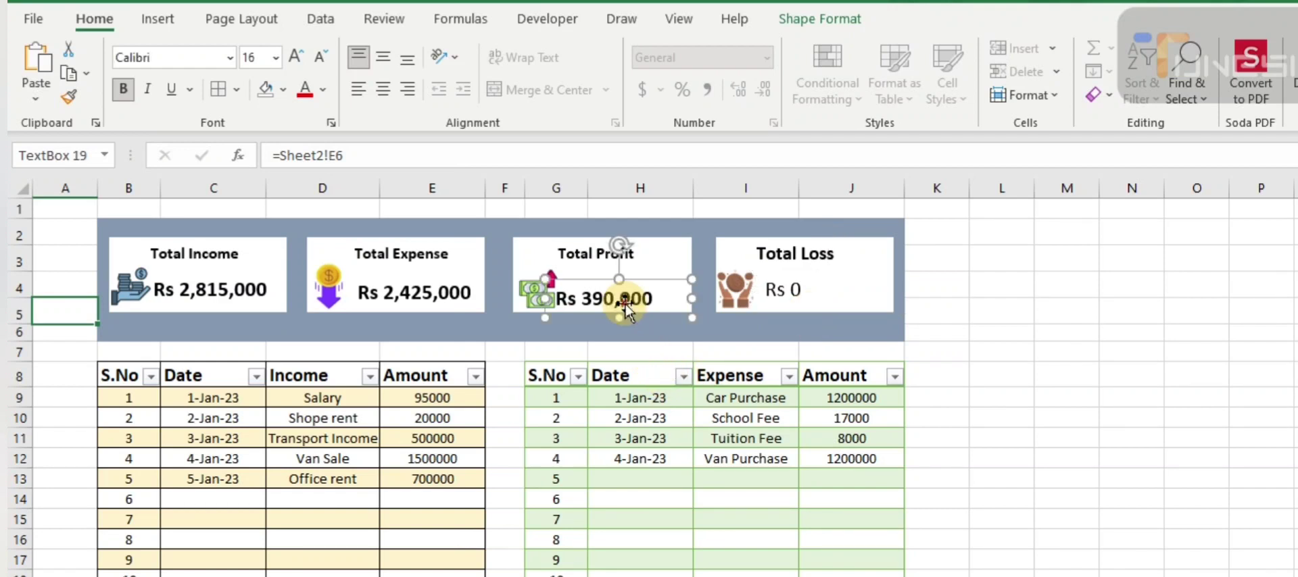
pyautogui.keyDown('shift'); pyautogui.click(809, 287); pyautogui.keyUp('shift')
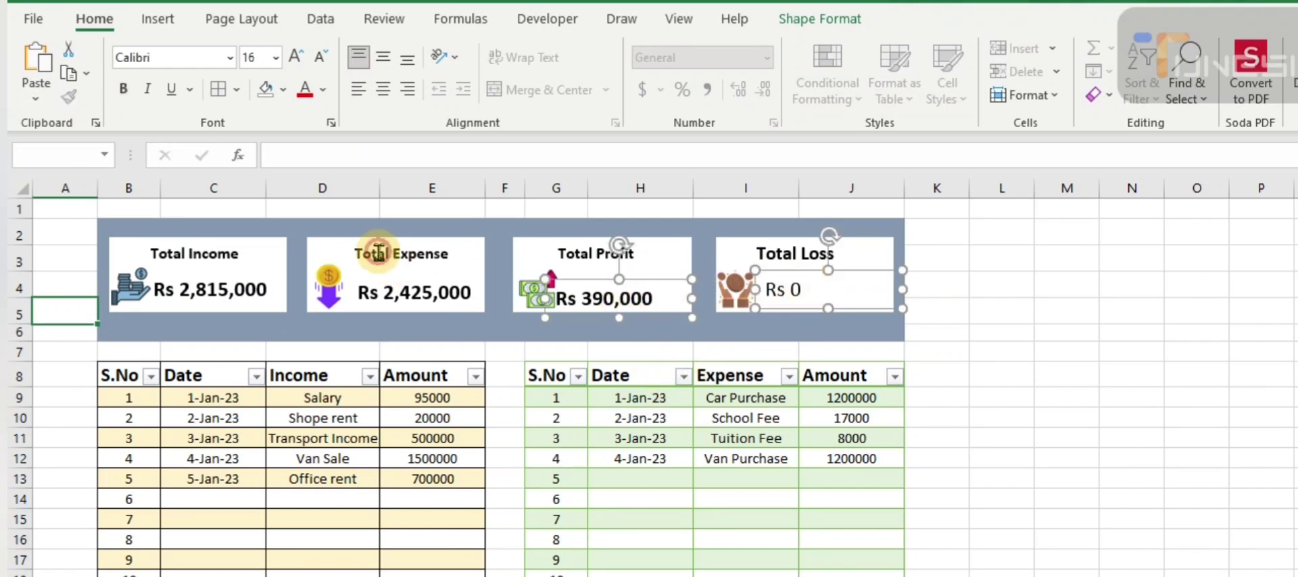
pyautogui.keyDown('shift'); pyautogui.click(368, 289); pyautogui.keyUp('shift')
pyautogui.keyDown('shift'); pyautogui.click(245, 297); pyautogui.keyUp('shift')
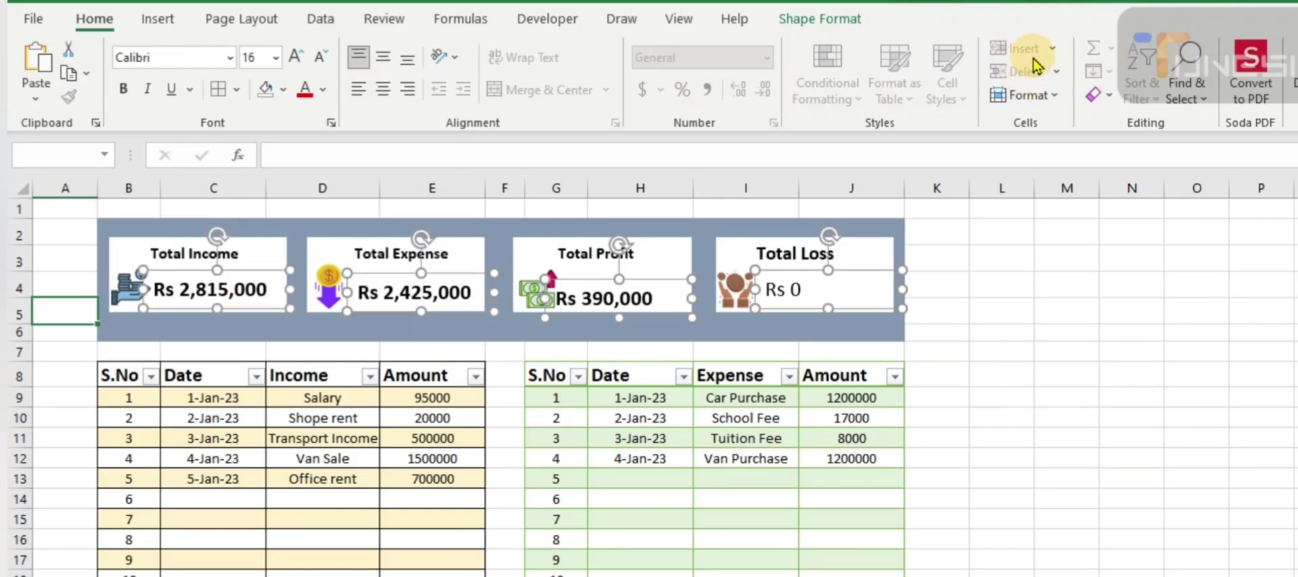
# Align the four value boxes with Align Middle
pyautogui.click(823, 20)
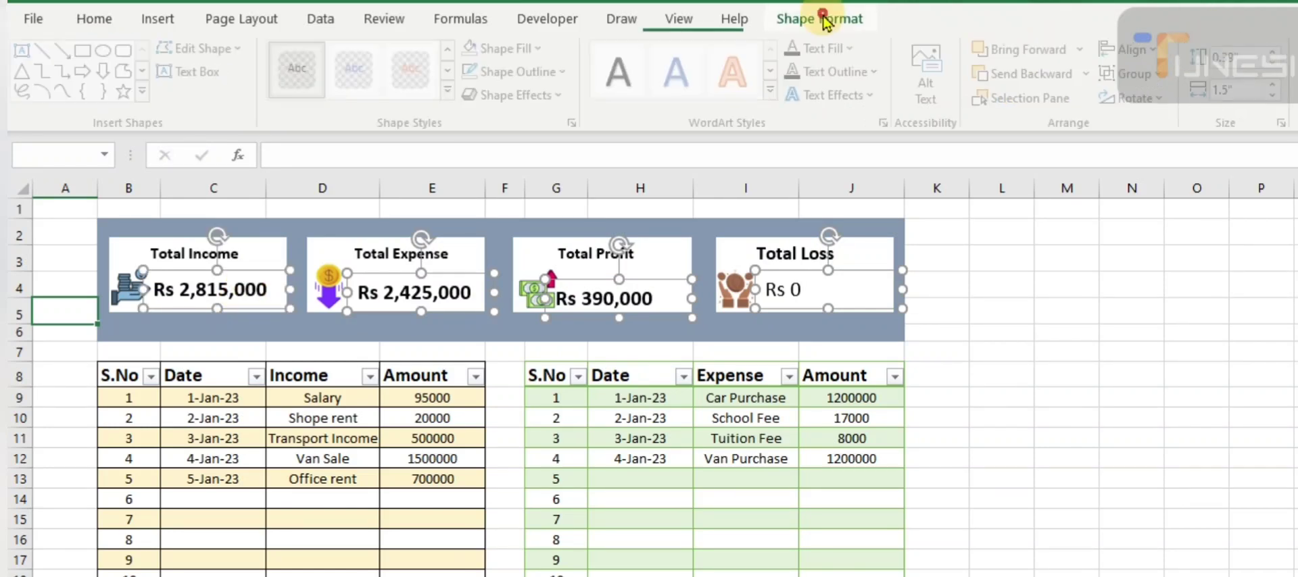
pyautogui.click(1158, 52)
pyautogui.click(1174, 195)
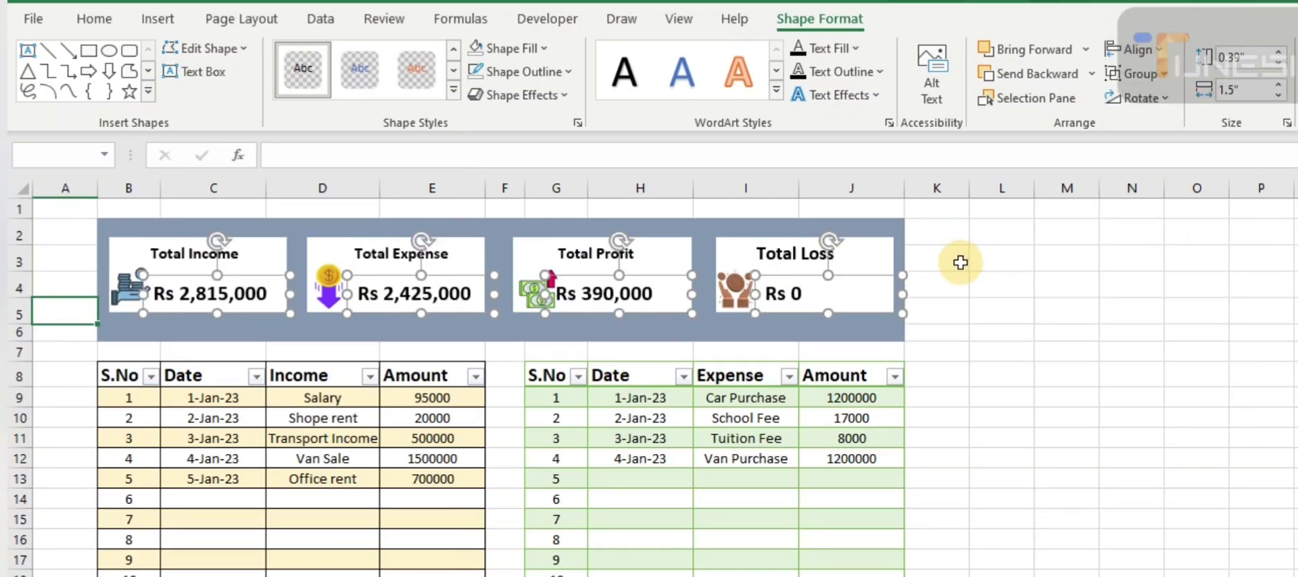
# Select the Total Income, Expense, Profit and Loss title boxes together
pyautogui.click(195, 252)
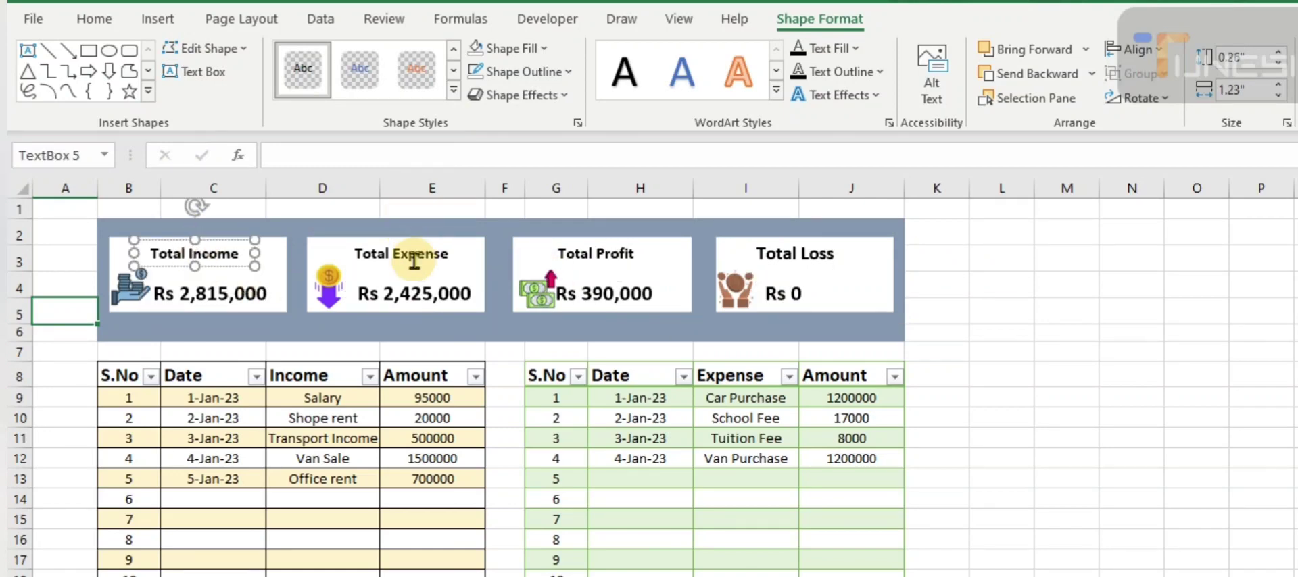
pyautogui.click(399, 254)
pyautogui.click(233, 250)
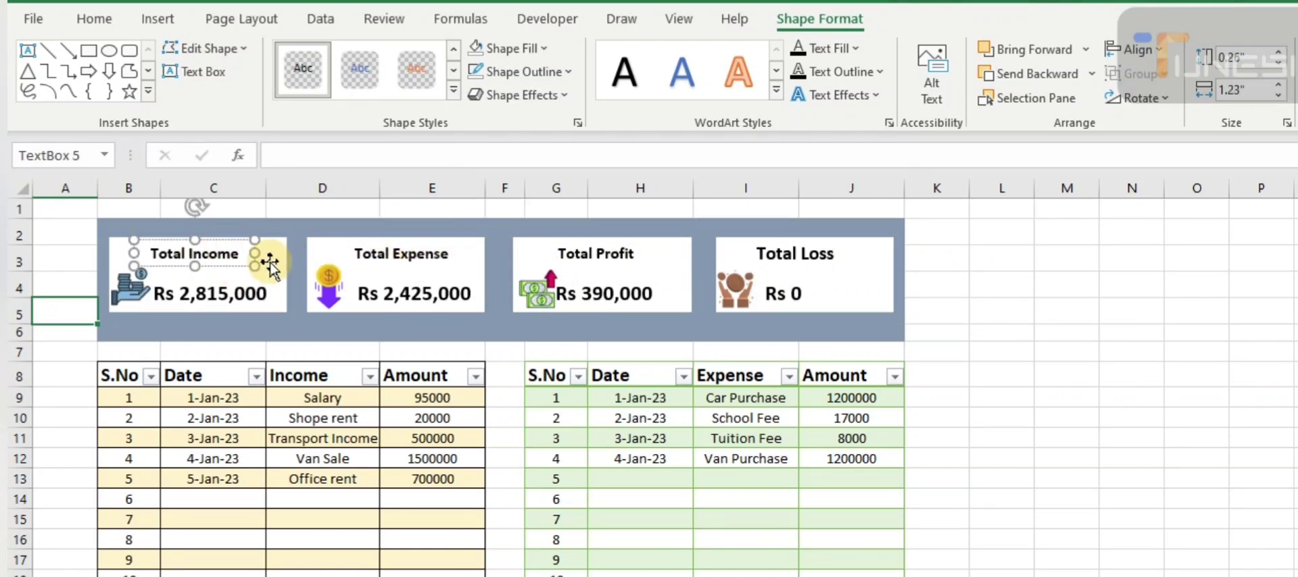
pyautogui.click(247, 255)
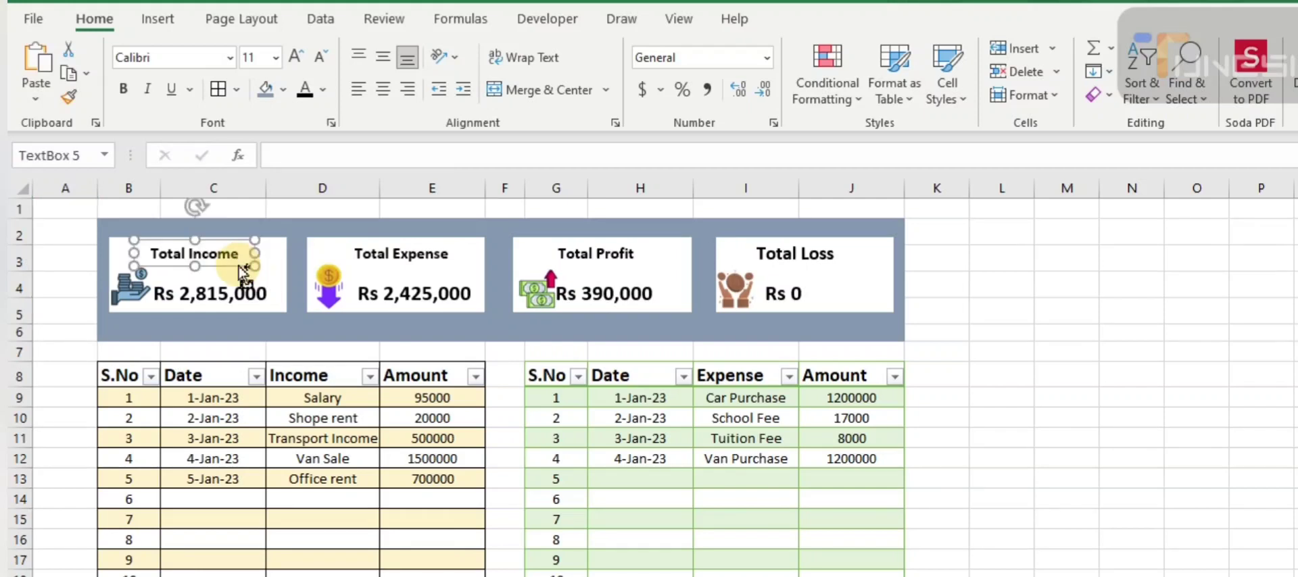
pyautogui.keyDown('shift'); pyautogui.click(406, 254); pyautogui.keyUp('shift')
pyautogui.keyDown('shift'); pyautogui.click(650, 244); pyautogui.keyUp('shift')
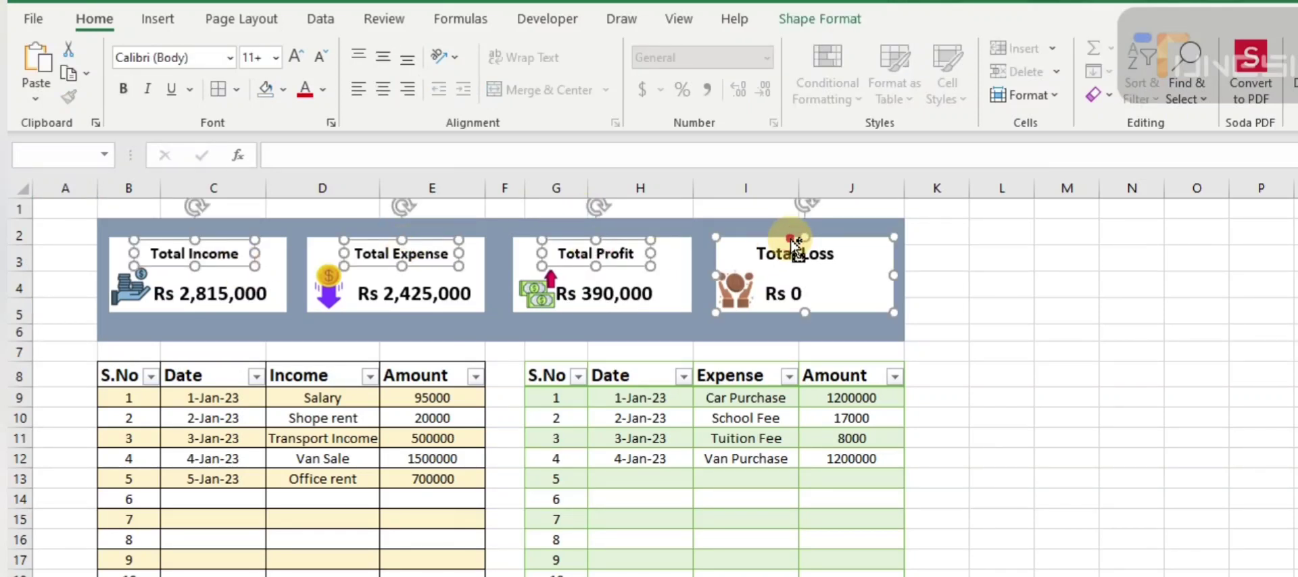
pyautogui.keyDown('shift'); pyautogui.click(810, 260); pyautogui.keyUp('shift')
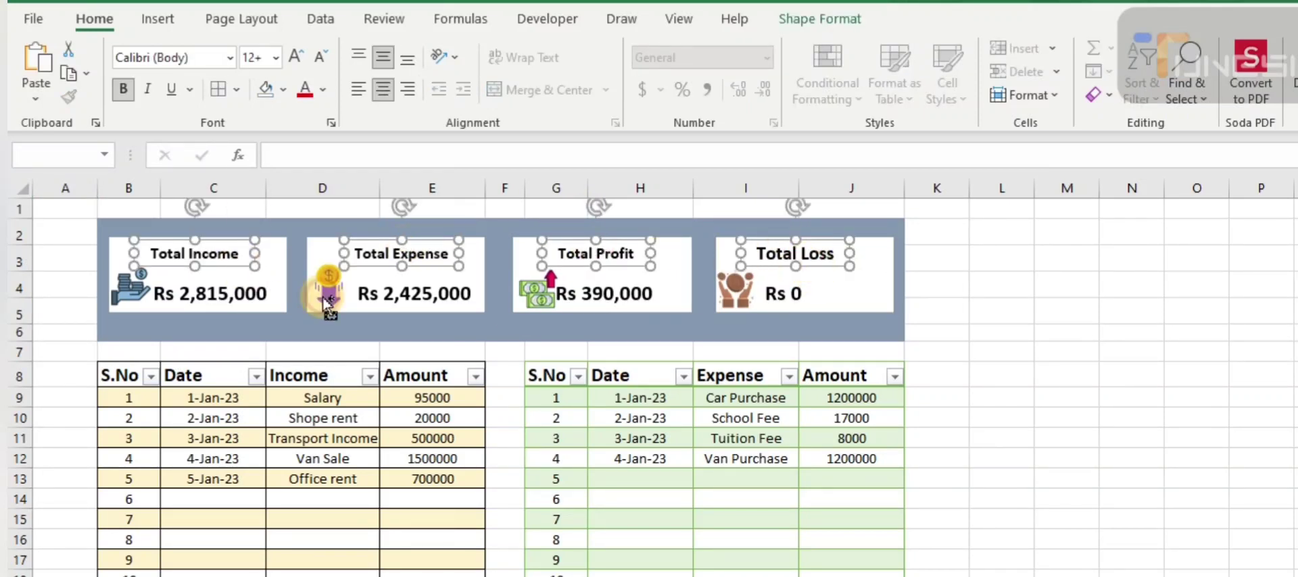
# Raise the card titles' font to 16 and widen the boxes so full titles fit
pyautogui.click(295, 57)
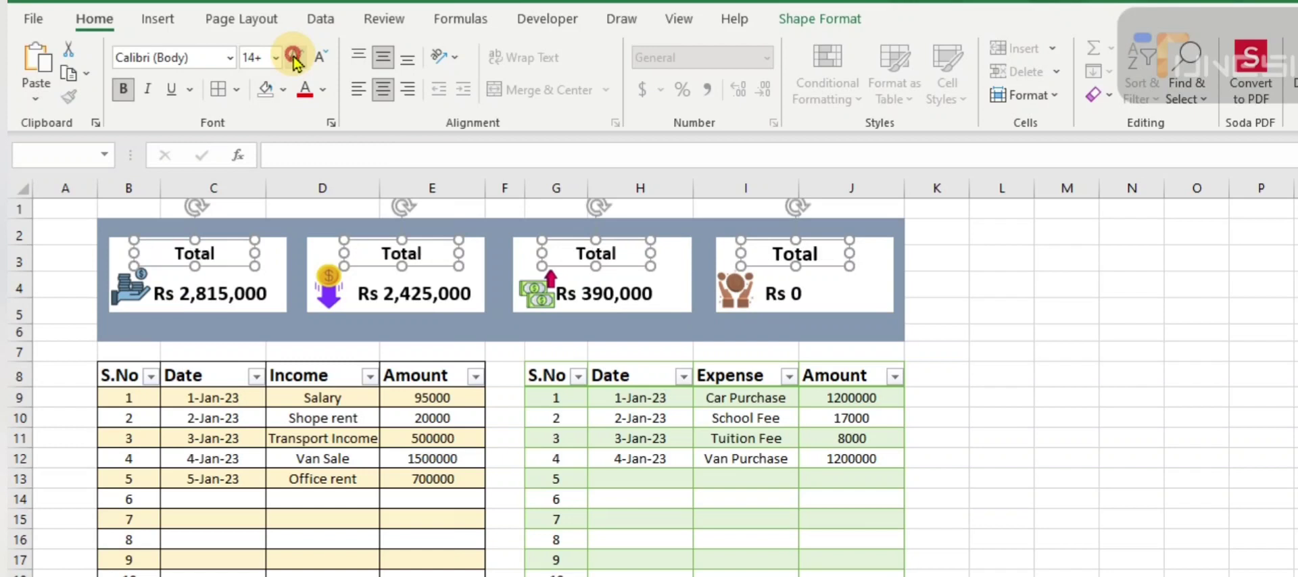
pyautogui.click(270, 254)
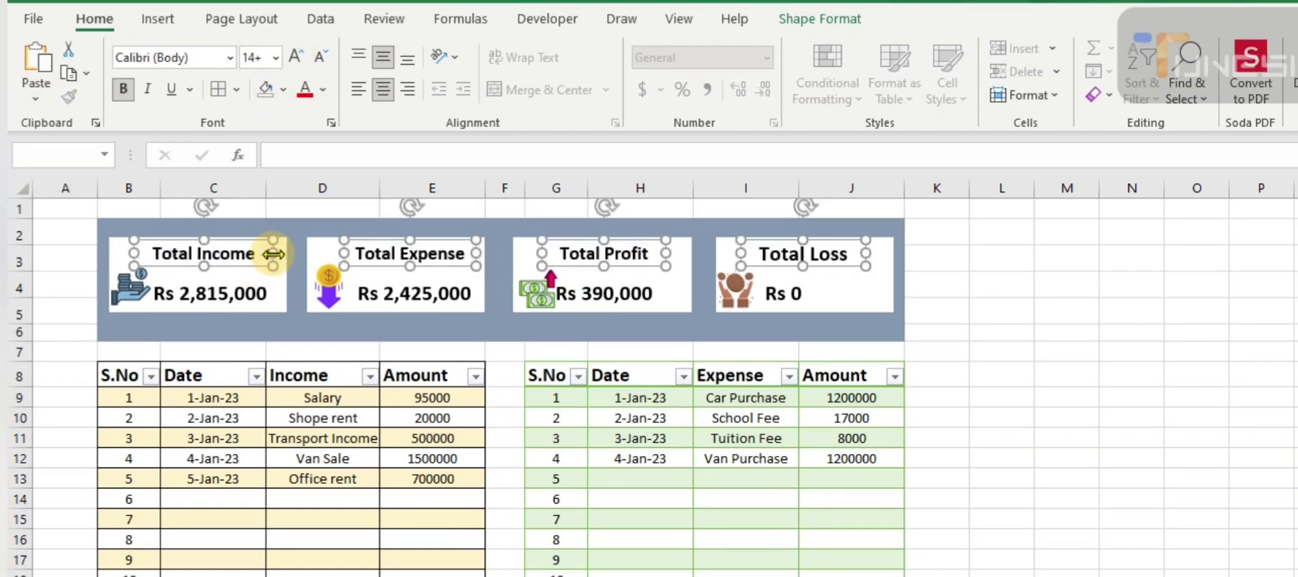
pyautogui.click(298, 58)
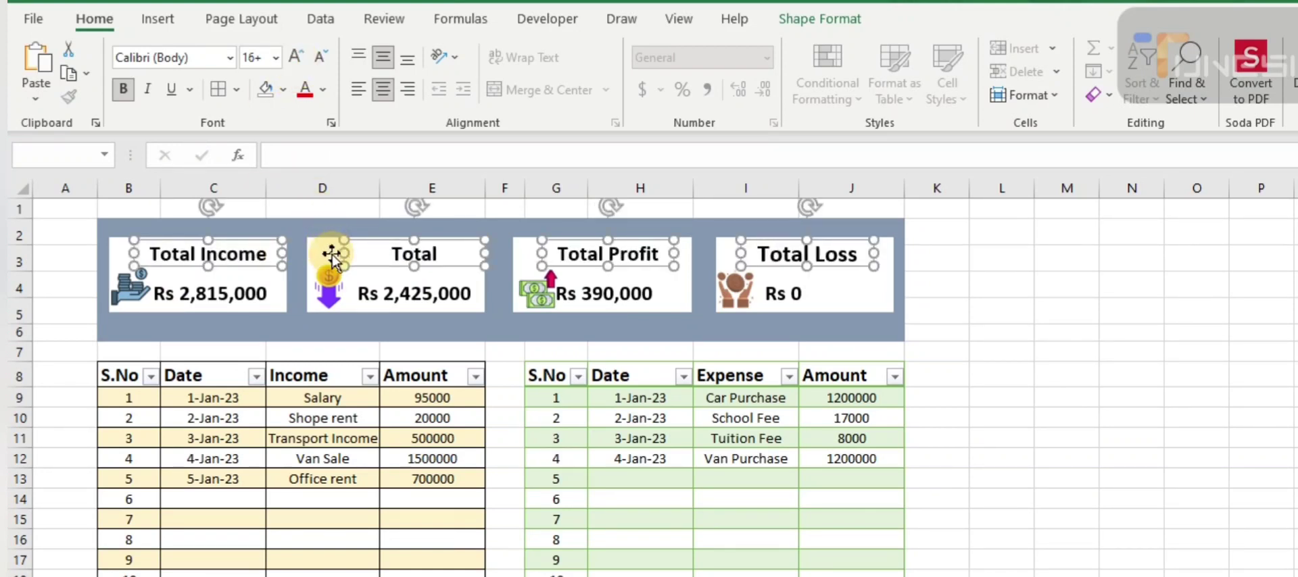
pyautogui.moveTo(344, 254); pyautogui.dragTo(337, 254)
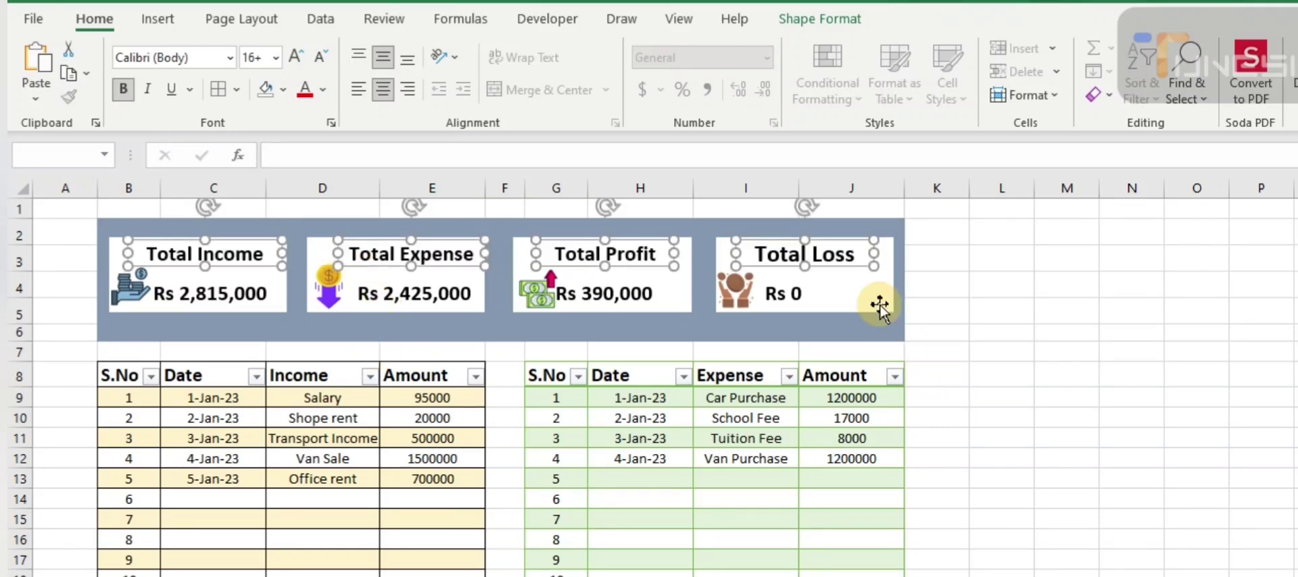
pyautogui.click(878, 301)
pyautogui.click(688, 494)
pyautogui.click(673, 479)
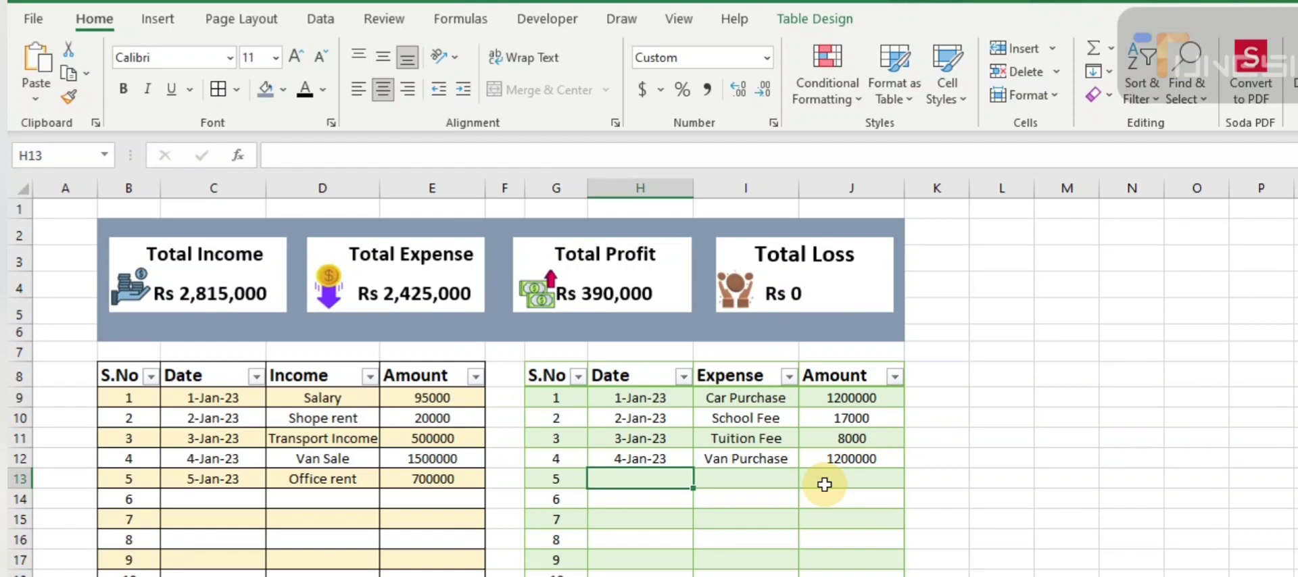
# Enter 1-5-2023, Shope Purchase and 4000000 in cells H13:J13 of the expense table
pyautogui.write('1-5-202')
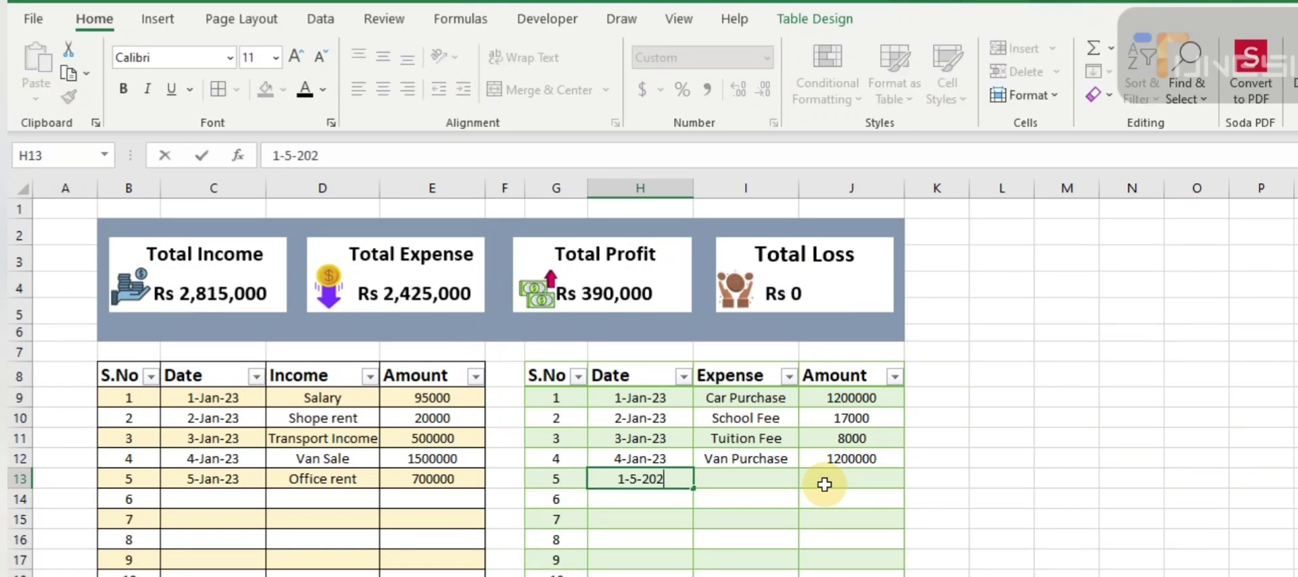
pyautogui.write('3')
pyautogui.hotkey('ctrl', 'Return')
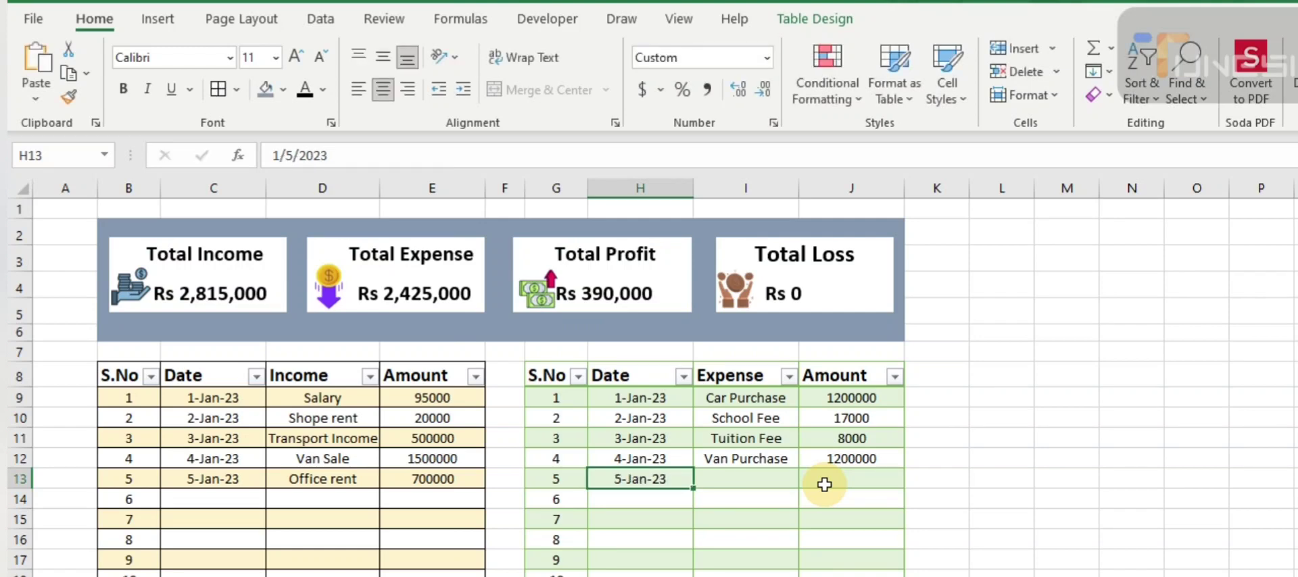
pyautogui.press('Tab')
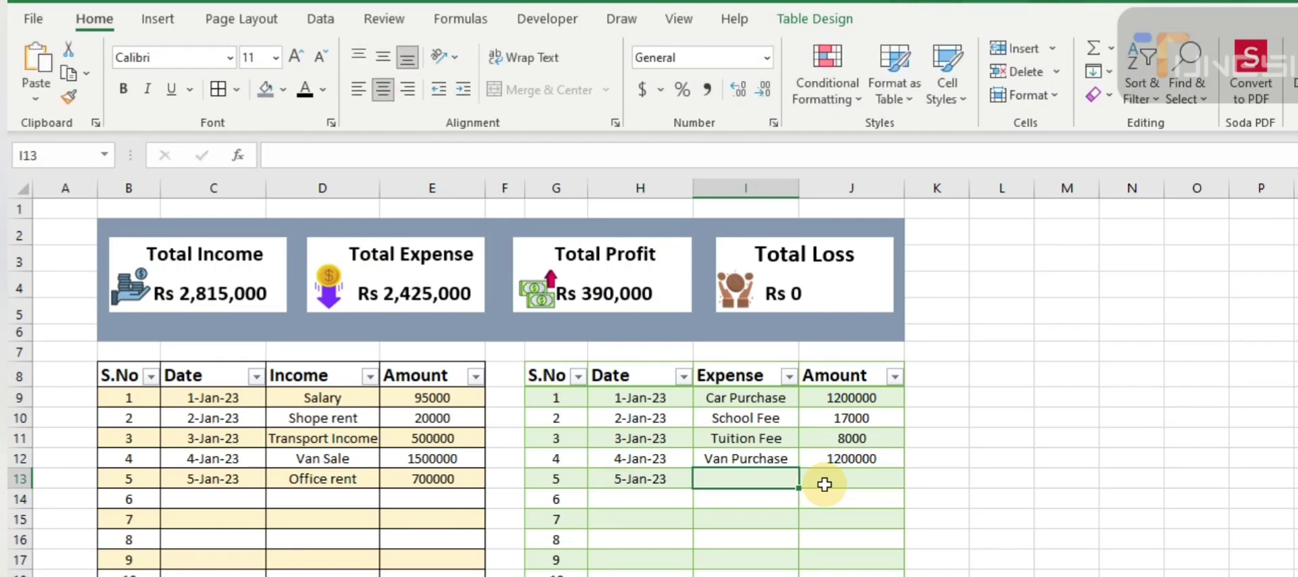
pyautogui.write('Sho')
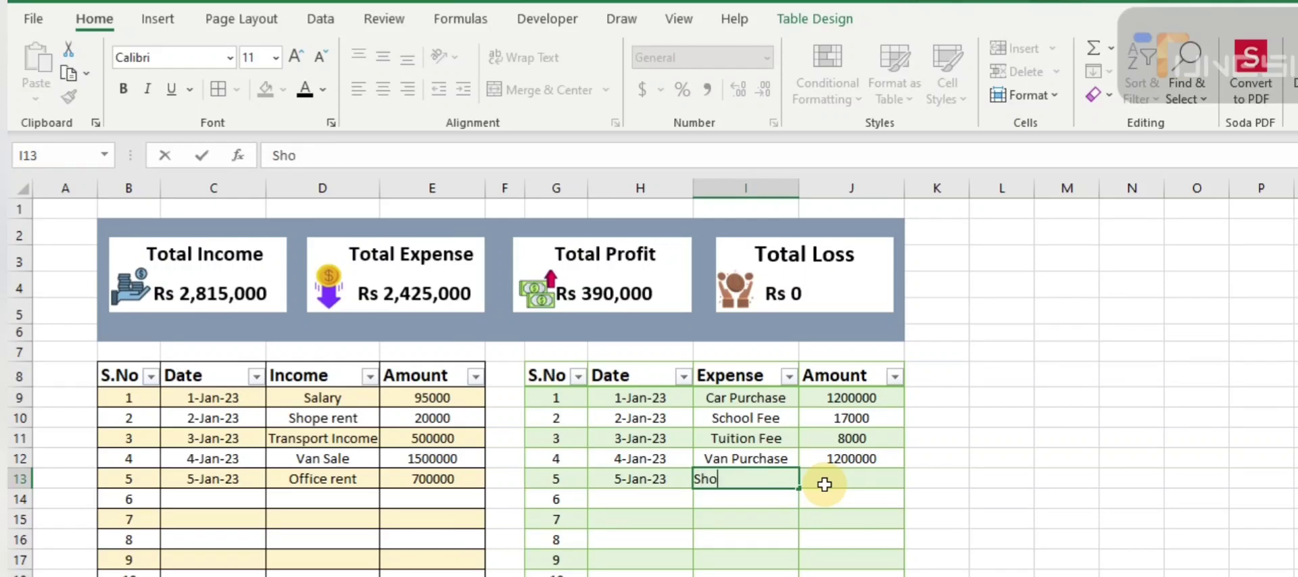
pyautogui.write('pe Purcha')
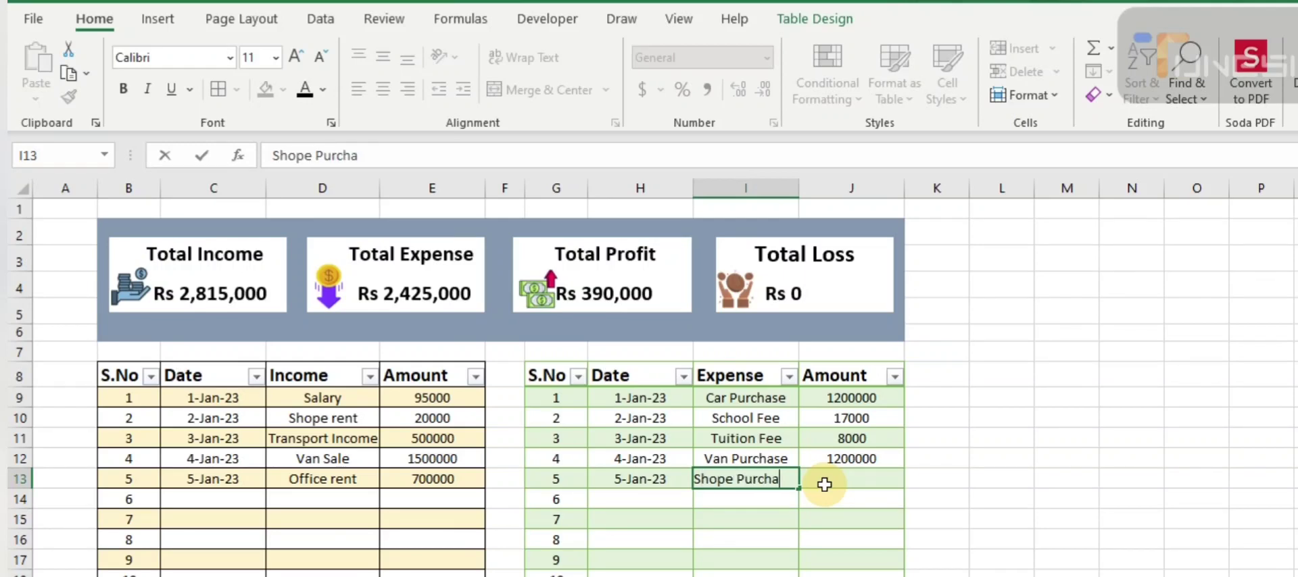
pyautogui.write('sre')
pyautogui.click(824, 485)
pyautogui.write('40')
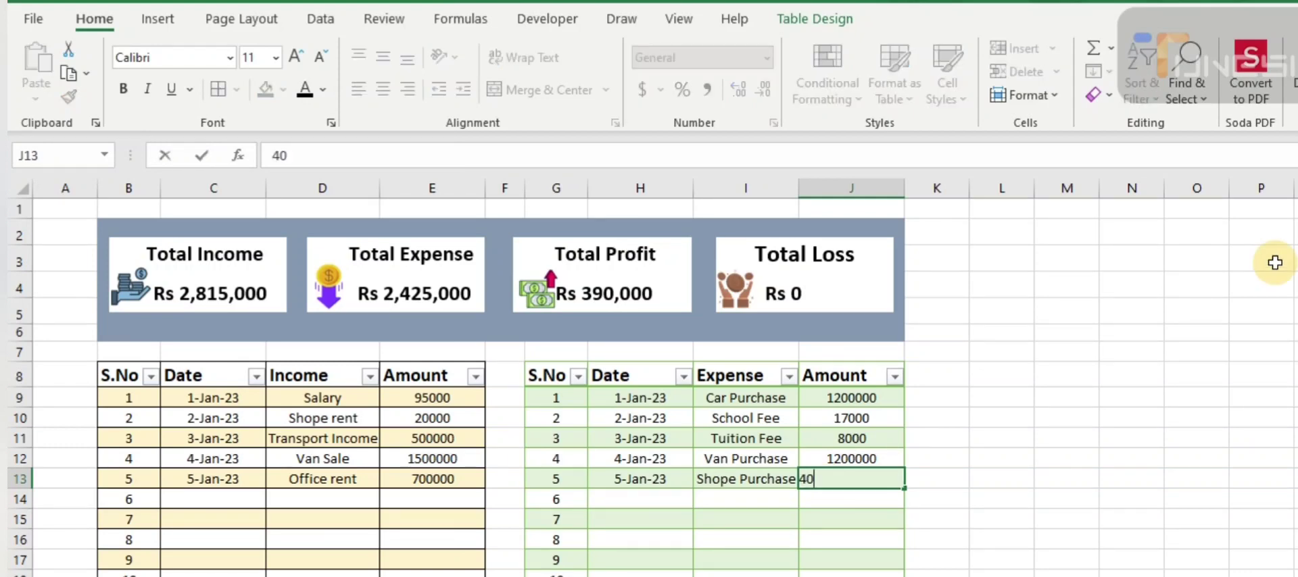
pyautogui.write('00000')
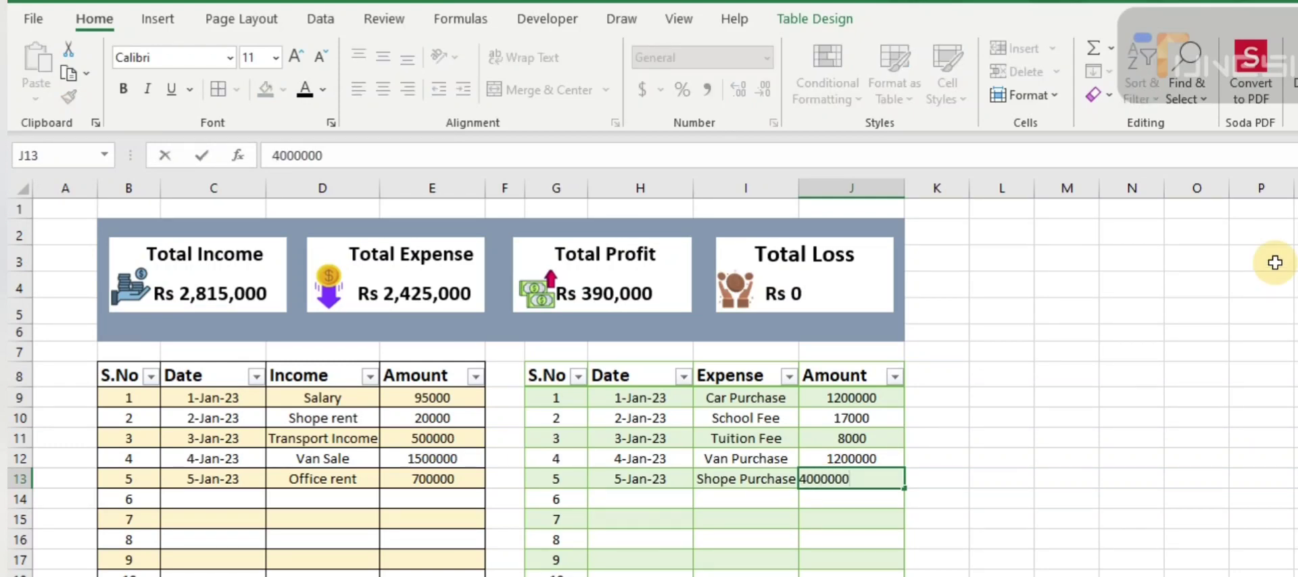
pyautogui.press('Return')
pyautogui.click(845, 478)
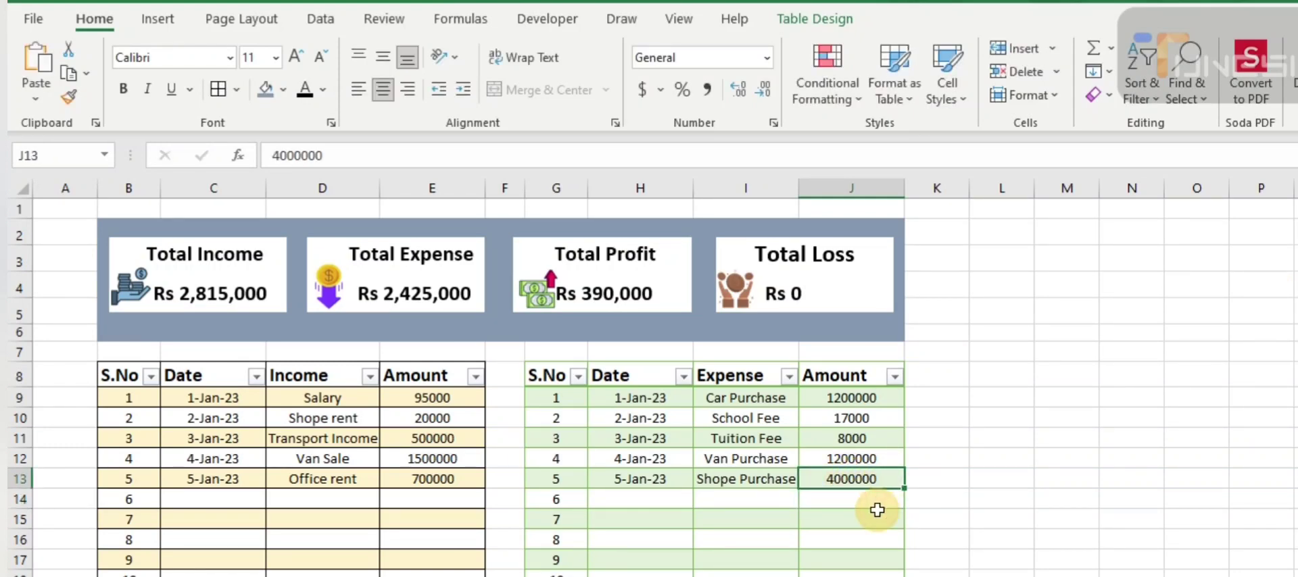
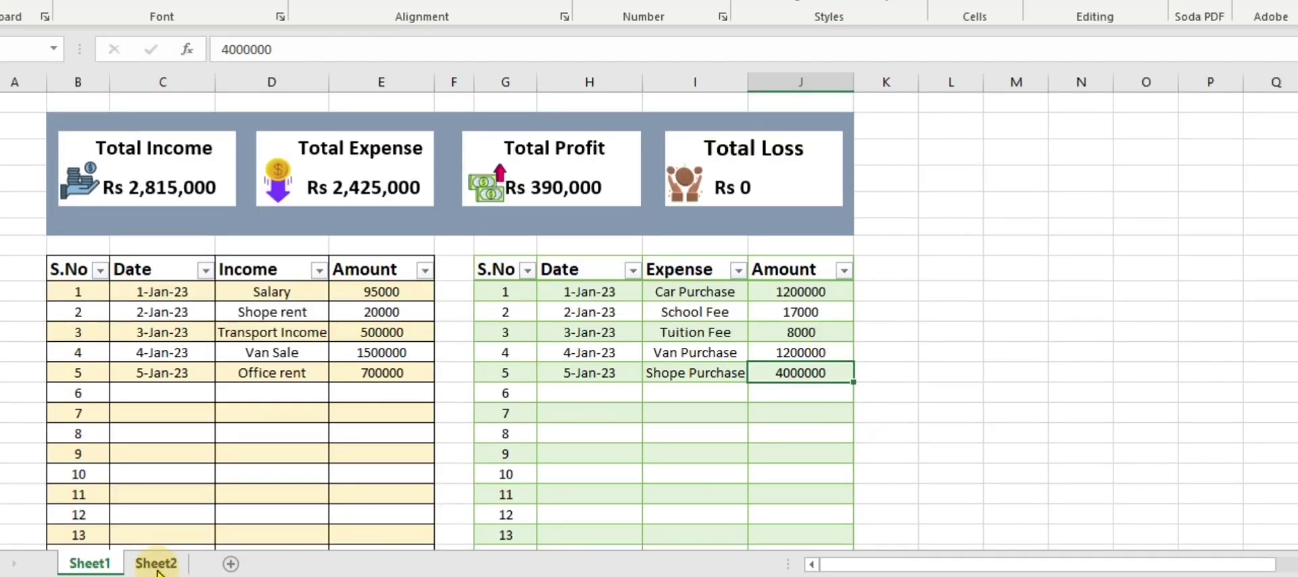
# Change the Sheet2 Expense total in D6 to sum the full Amount column, =SUM(Table2[Amount])
pyautogui.click(157, 565)
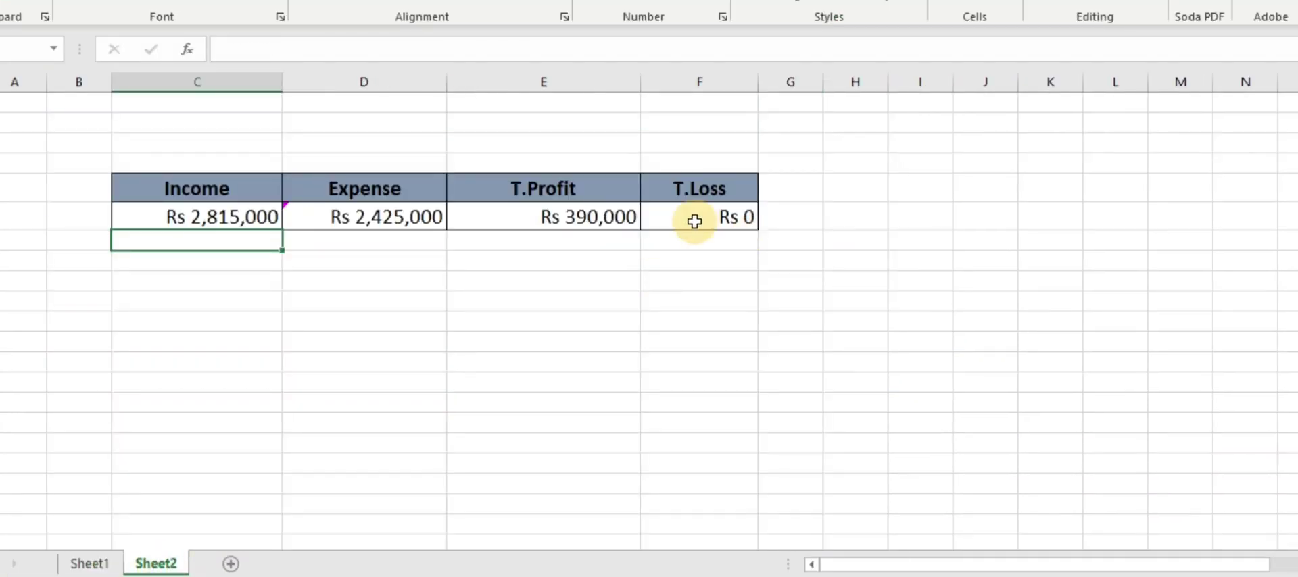
pyautogui.click(485, 325)
pyautogui.doubleClick(478, 331)
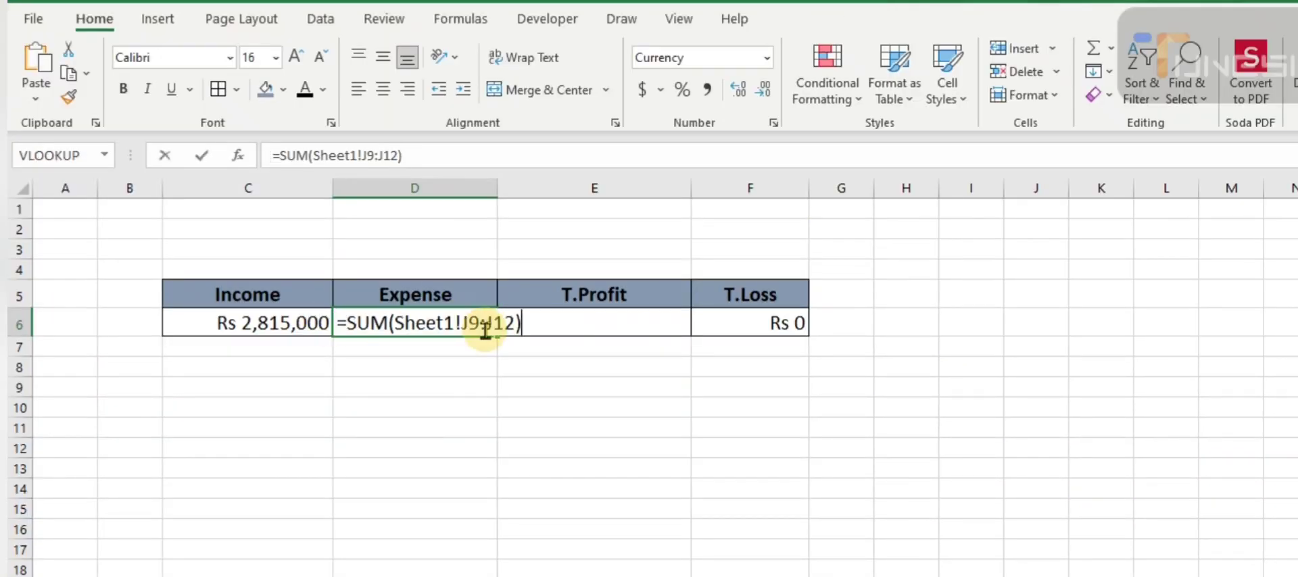
pyautogui.press('BackSpace')
pyautogui.press('BackSpace')
pyautogui.press('BackSpace')
pyautogui.press('BackSpace')
pyautogui.press('BackSpace')
pyautogui.press('BackSpace')
pyautogui.press('BackSpace')
pyautogui.press('BackSpace')
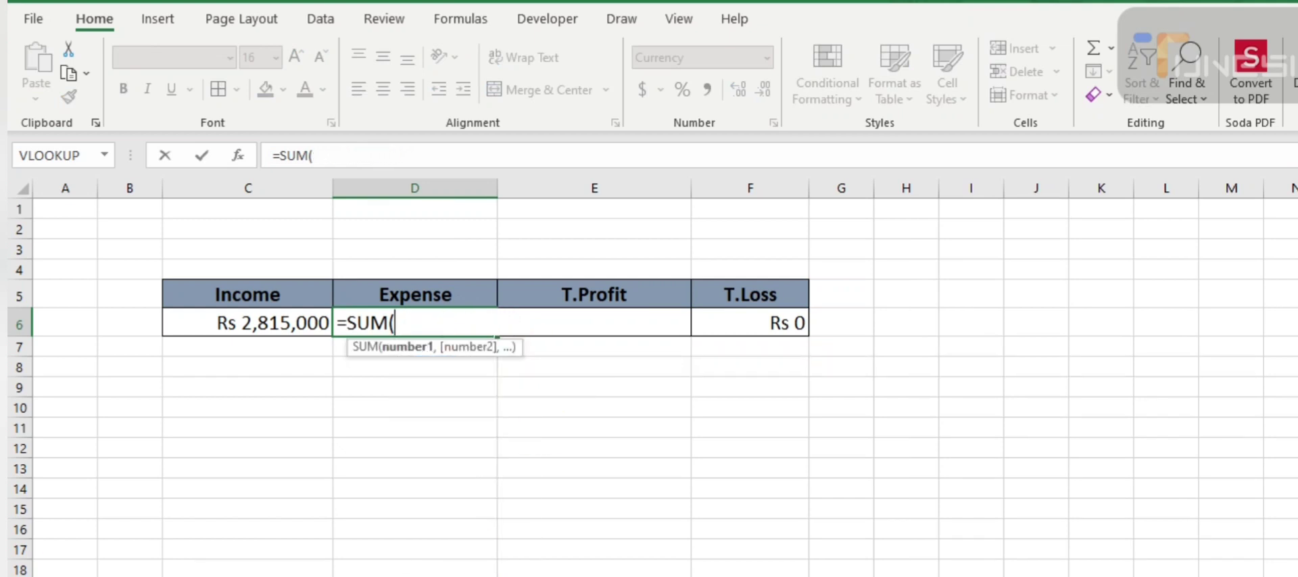
pyautogui.hotkey('ctrl', 'pageup')
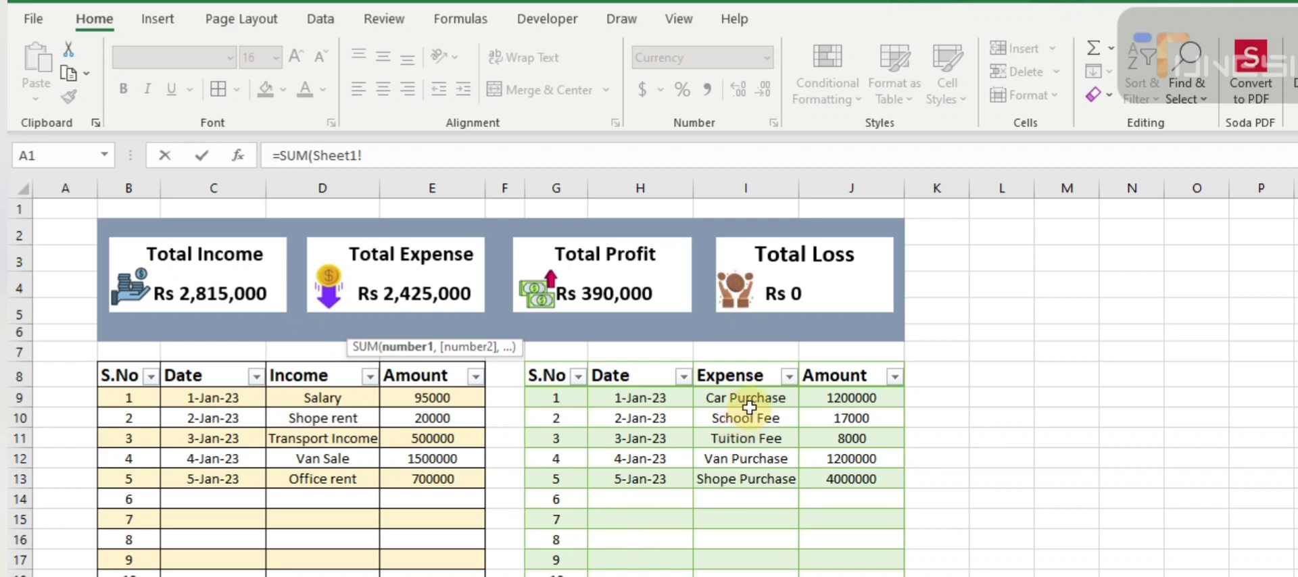
pyautogui.moveTo(859, 397)
pyautogui.mouseDown()
pyautogui.moveTo(863, 547)
pyautogui.moveTo(838, 575)
pyautogui.mouseUp()
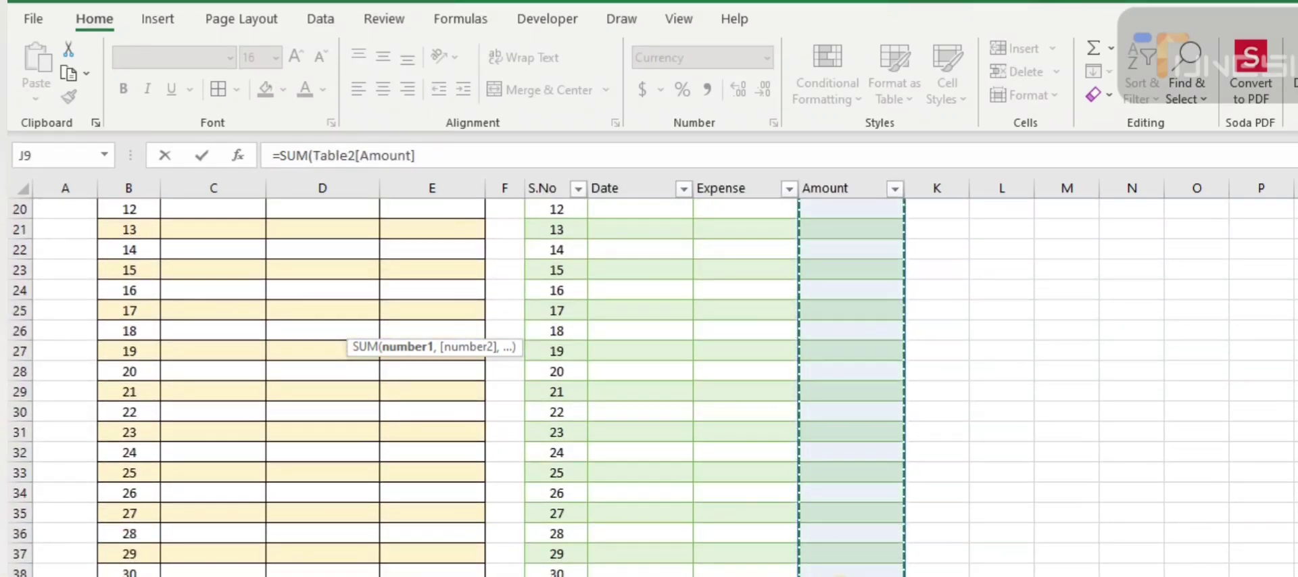
pyautogui.press('Return')
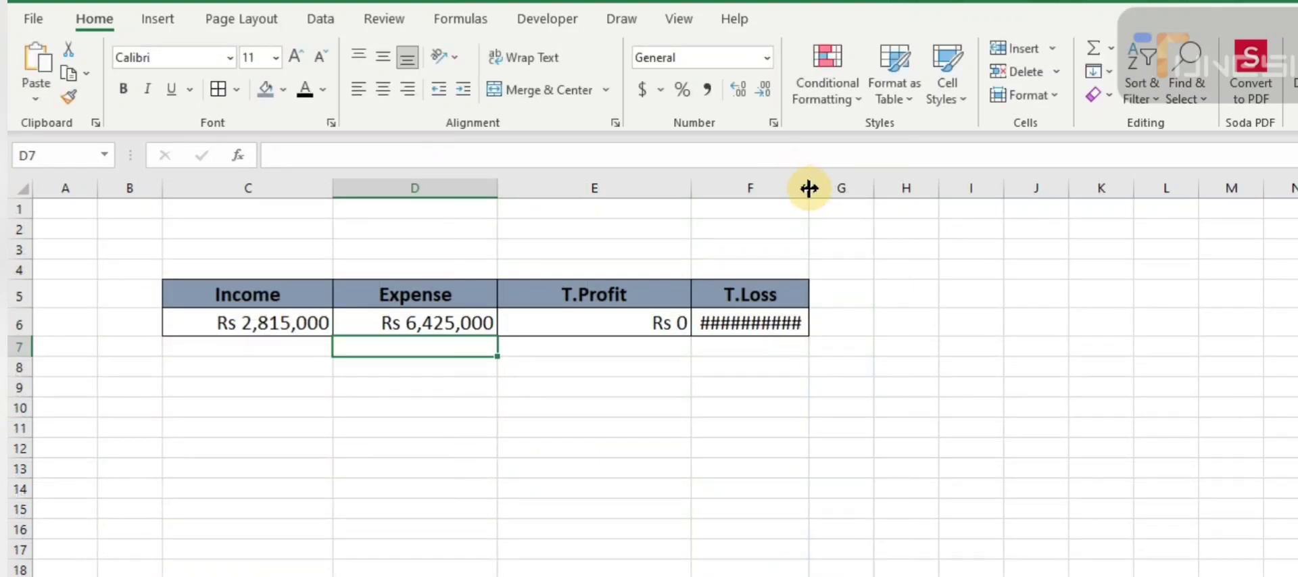
# Widen column F so the T.Loss value shows, then return to the dashboard sheet
pyautogui.moveTo(810, 188); pyautogui.dragTo(854, 187)
pyautogui.click(634, 327)
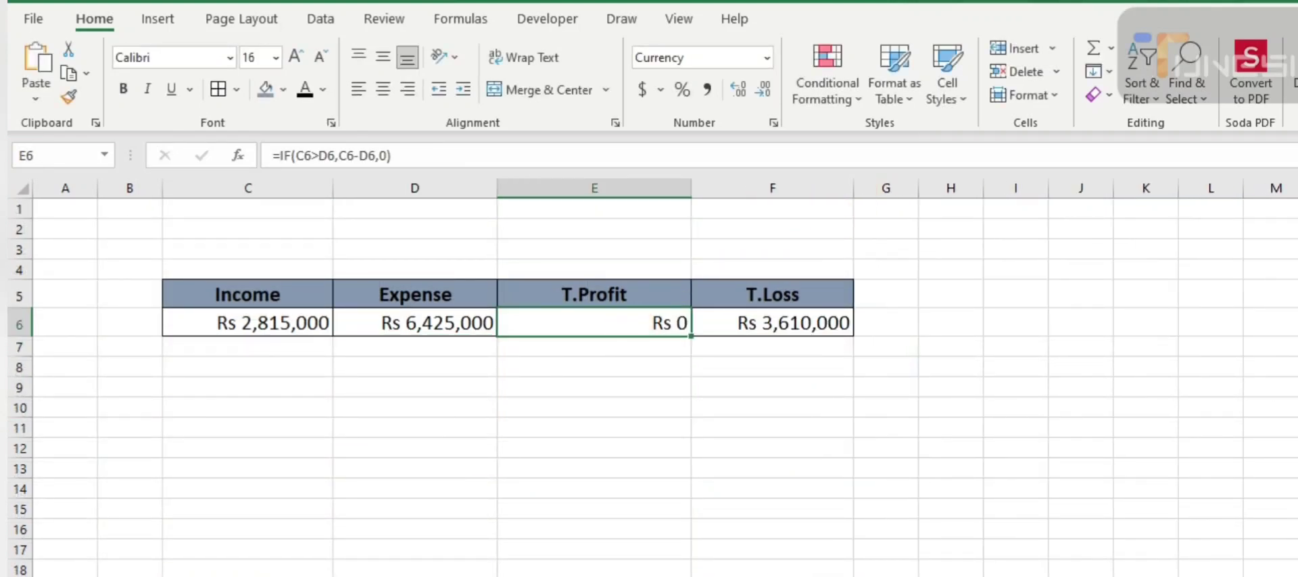
pyautogui.hotkey('ctrl', 'pagedown')
pyautogui.scroll(6, 500, 422)
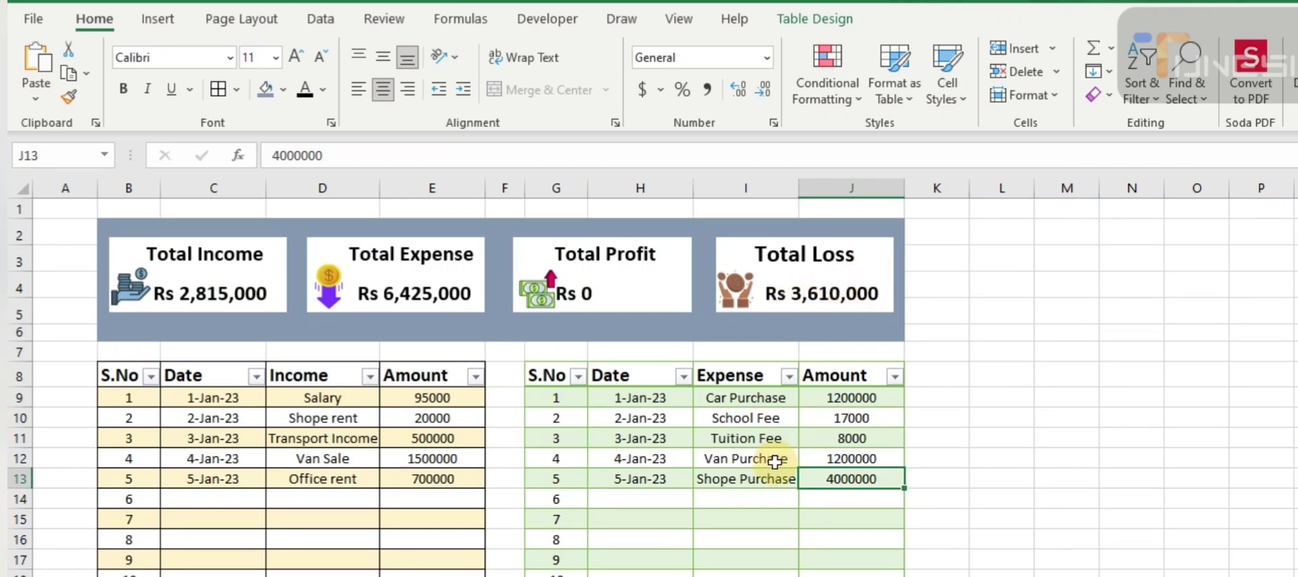
# Enter date 1-6-2023 and expense 'Laptop Purchase' in the new expense row 14
pyautogui.click(640, 496)
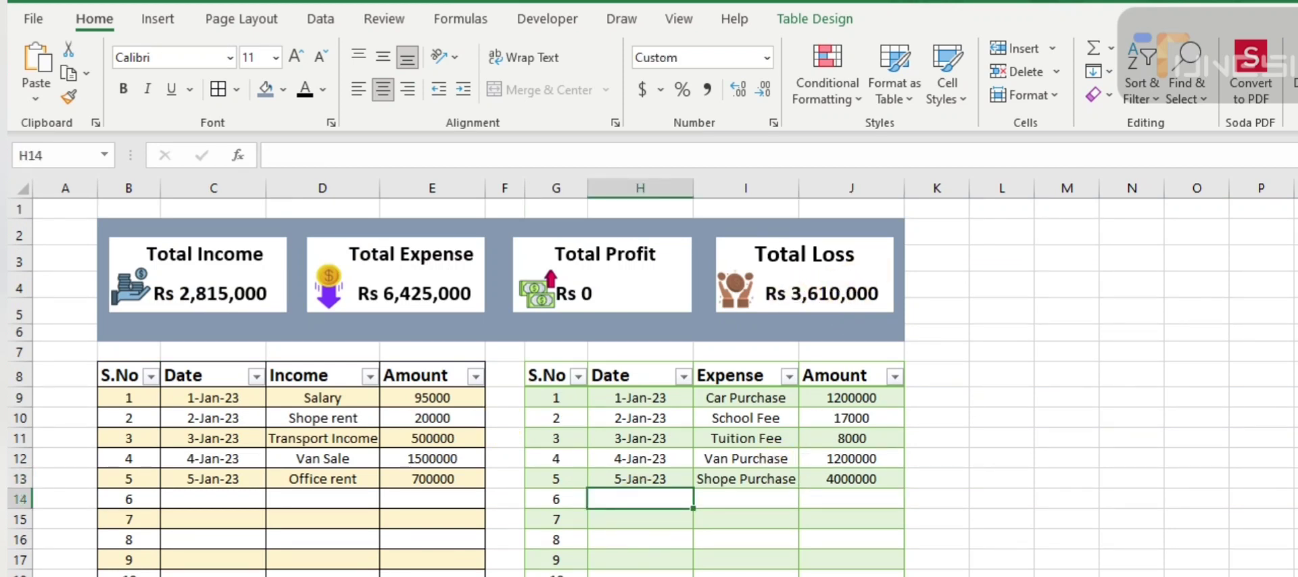
pyautogui.write('L')
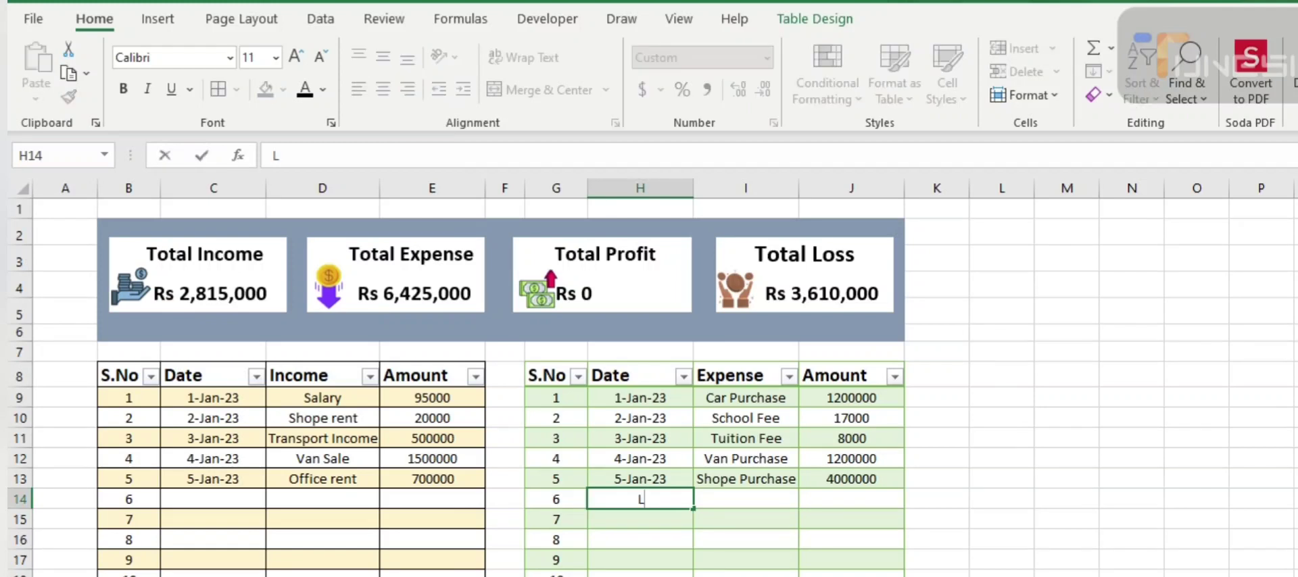
pyautogui.write('aptop')
pyautogui.press('BackSpace')
pyautogui.press('BackSpace')
pyautogui.press('BackSpace')
pyautogui.press('BackSpace')
pyautogui.write('1-6')
pyautogui.write('-2023')
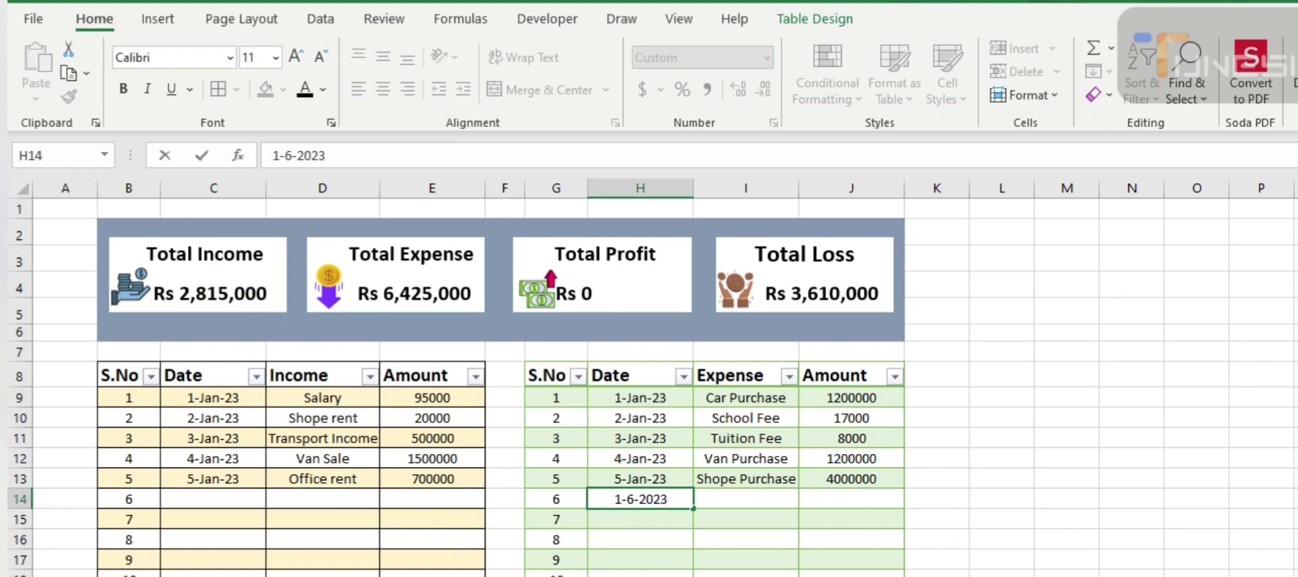
pyautogui.hotkey('ctrl', 'Return')
pyautogui.click(746, 499)
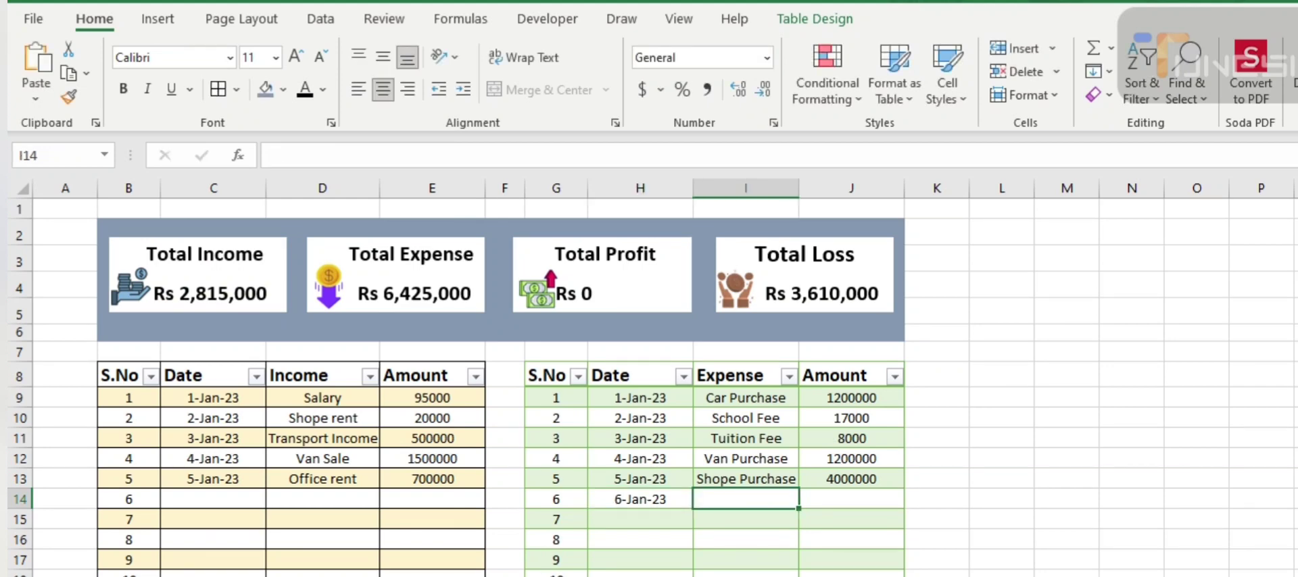
pyautogui.write('Laptop')
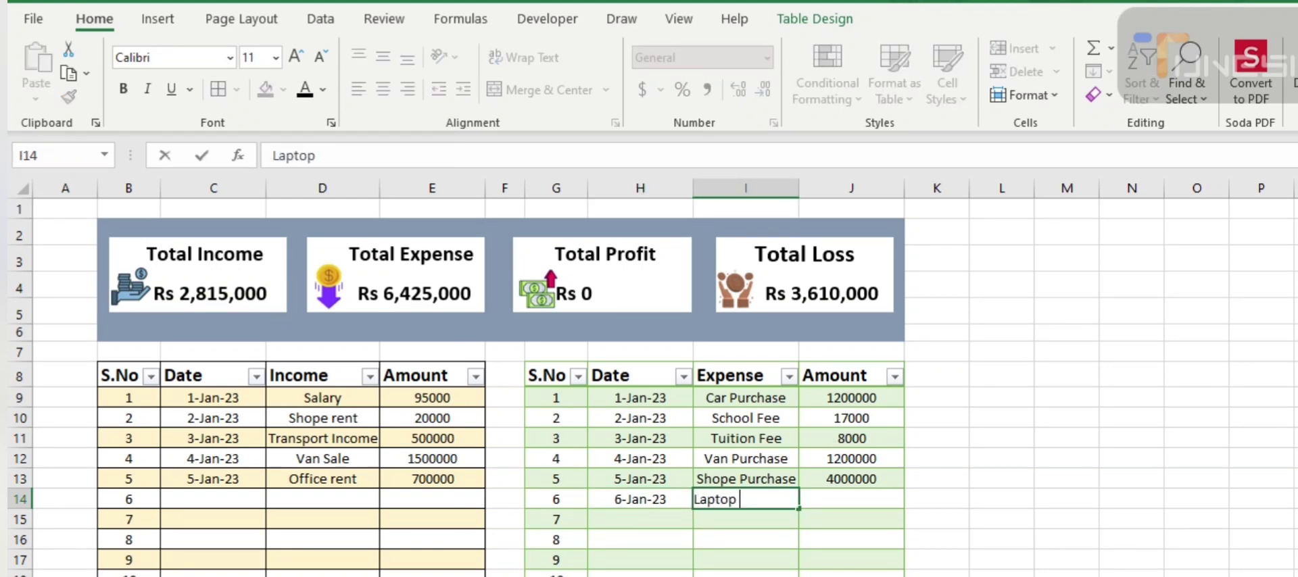
pyautogui.write(' Purcha')
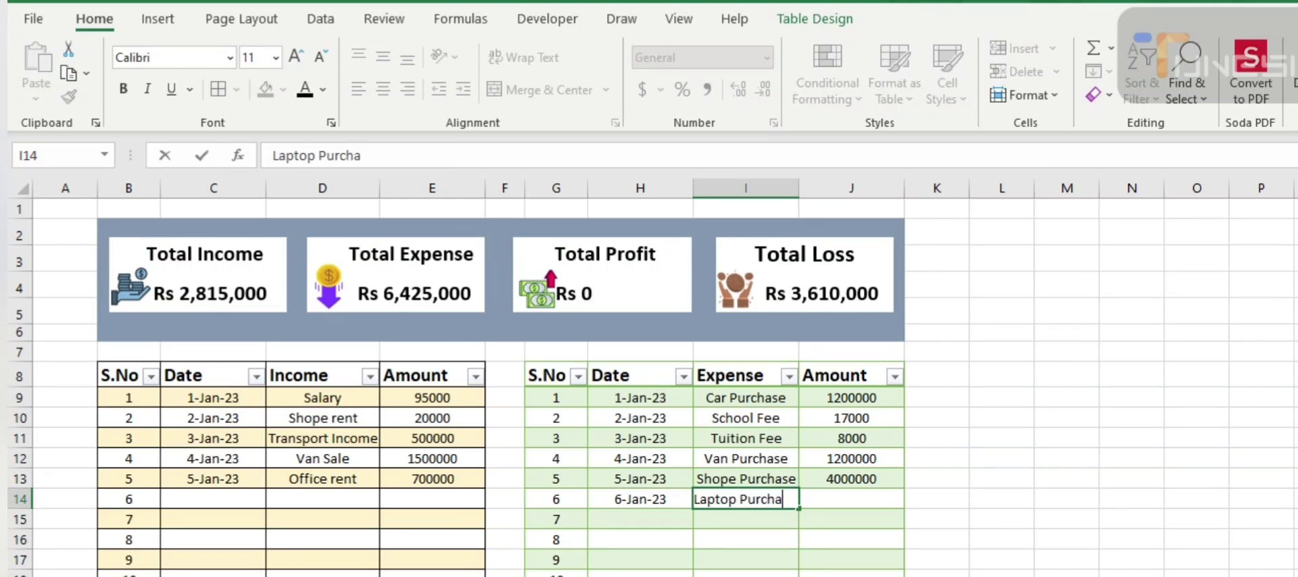
pyautogui.write('se')
pyautogui.press('Tab')
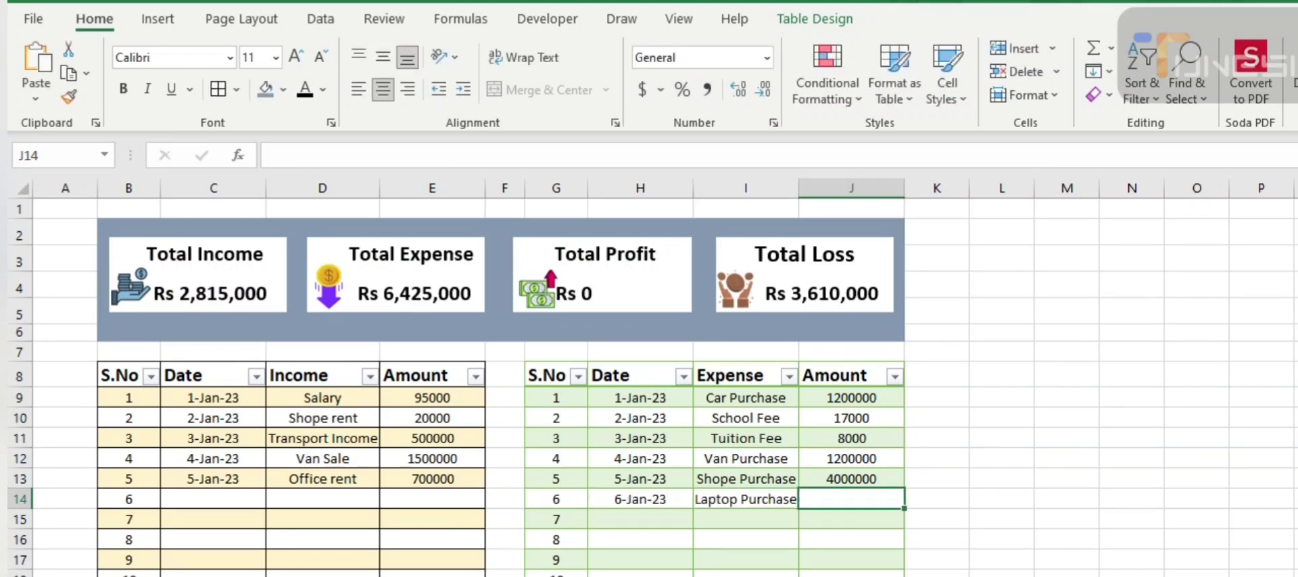
# Set the laptop expense amount in J14 to 80000
pyautogui.write('800000')
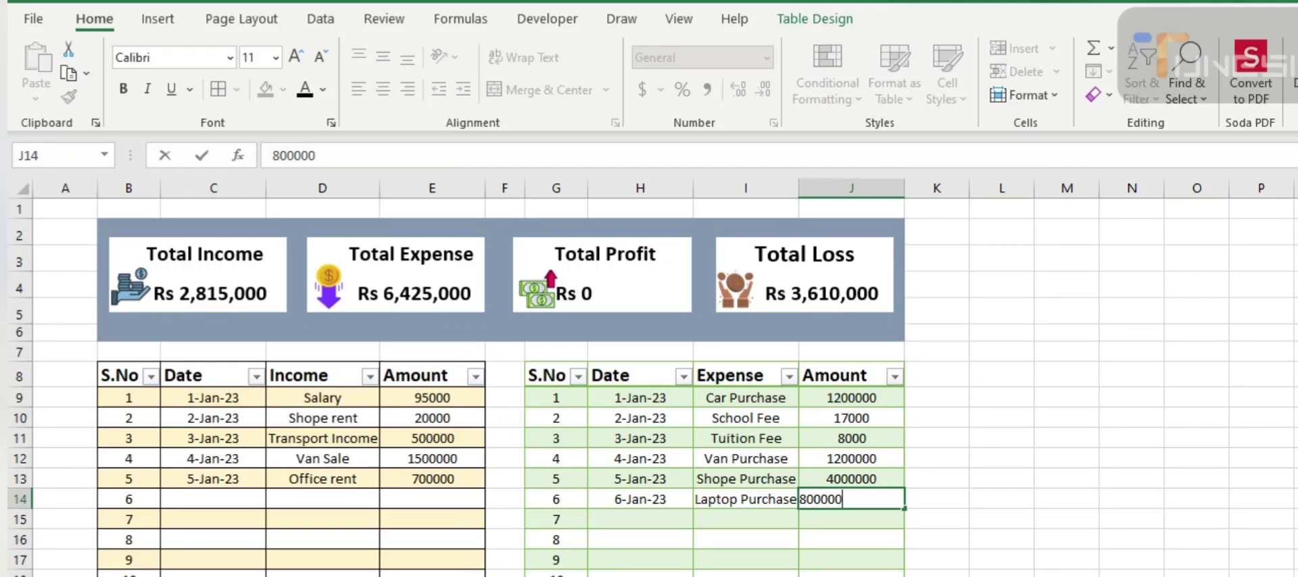
pyautogui.press('BackSpace')
pyautogui.hotkey('ctrl', 'Return')
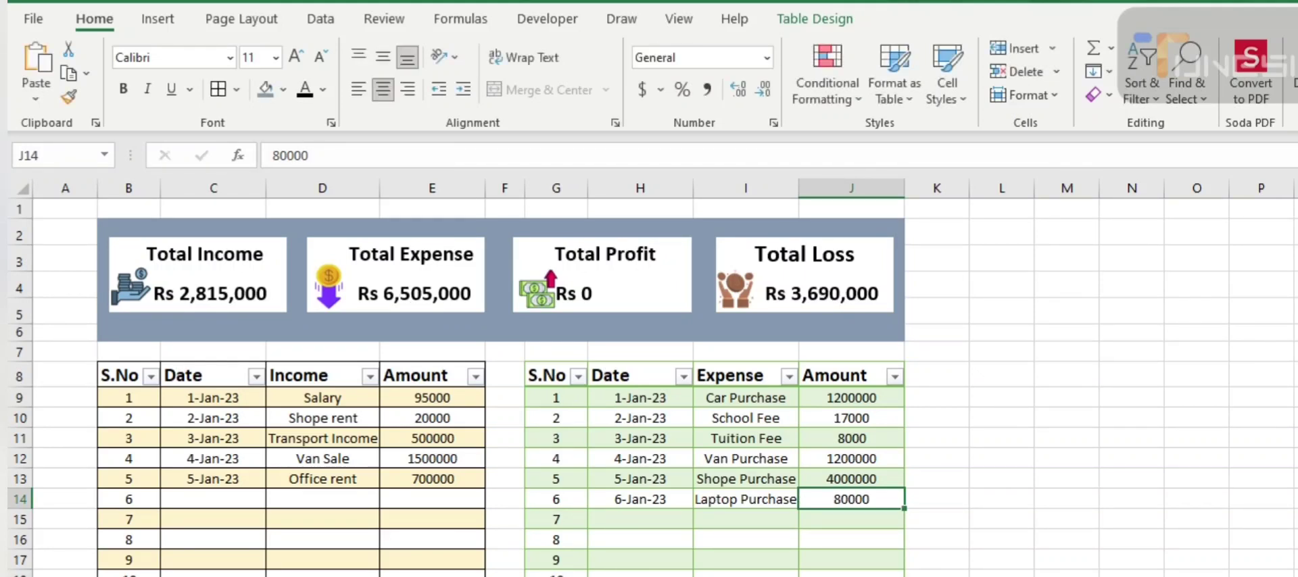
pyautogui.click(825, 301)
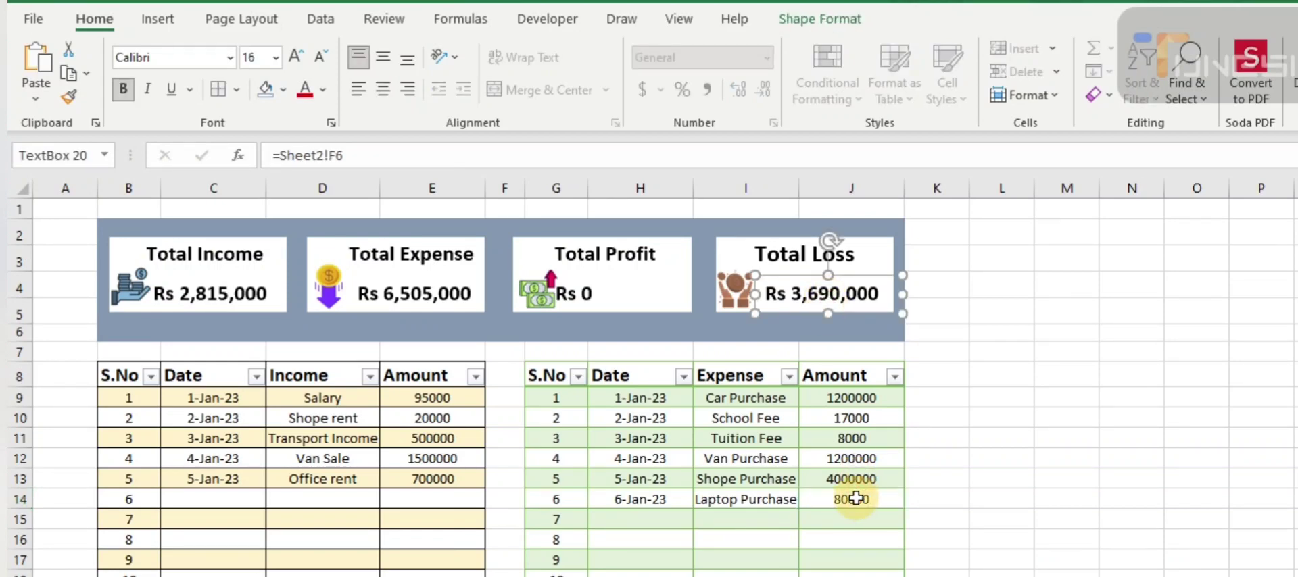
pyautogui.click(856, 499)
pyautogui.press('Delete')
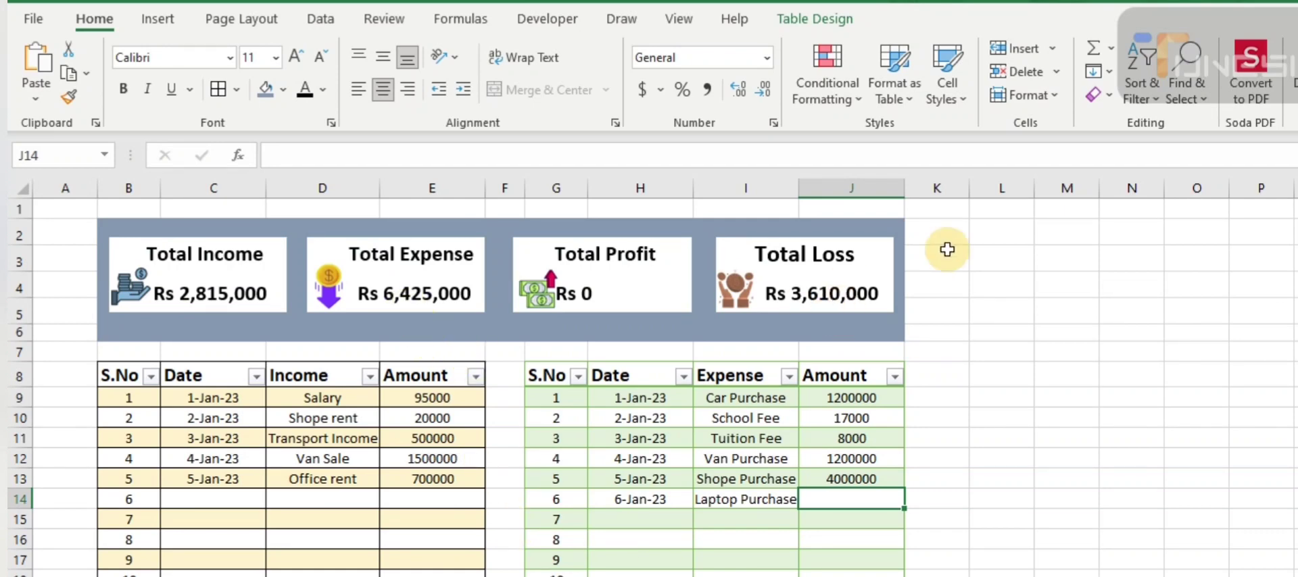
pyautogui.write('80000')
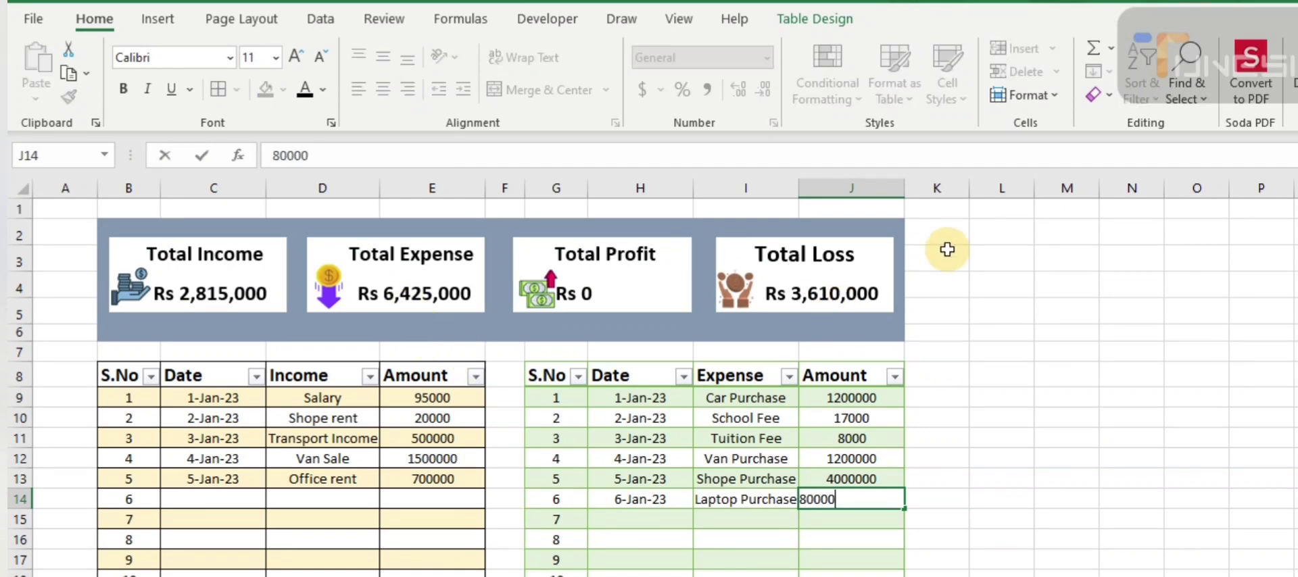
pyautogui.press('Return')
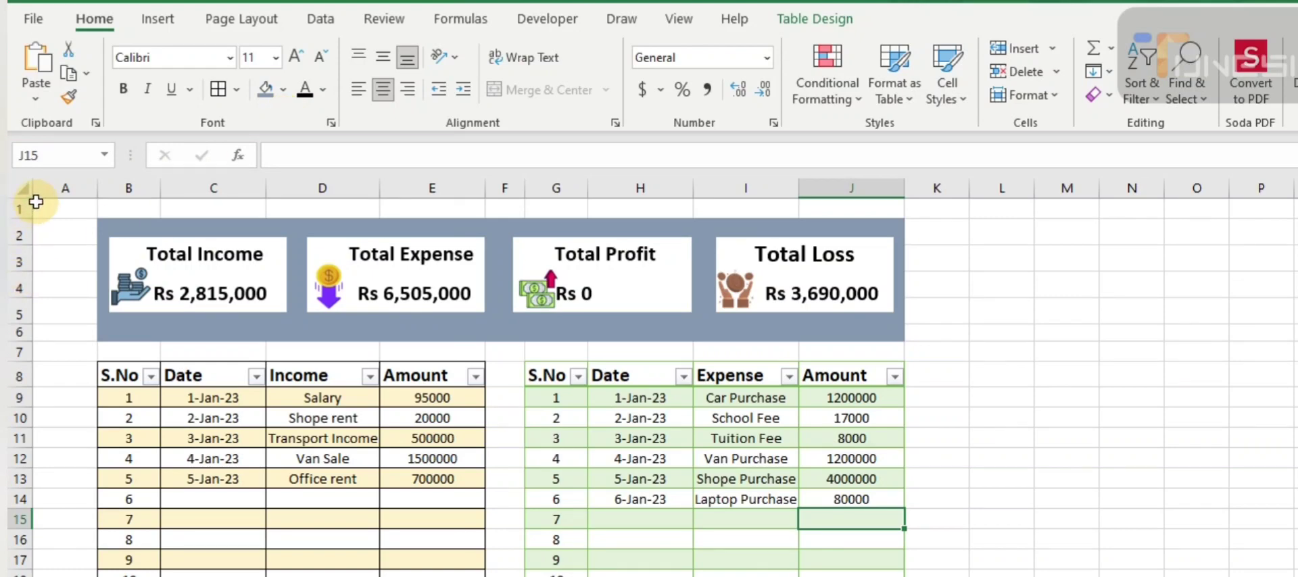
# Turn off Gridlines and the Formula Bar on the View tab
pyautogui.click(680, 19)
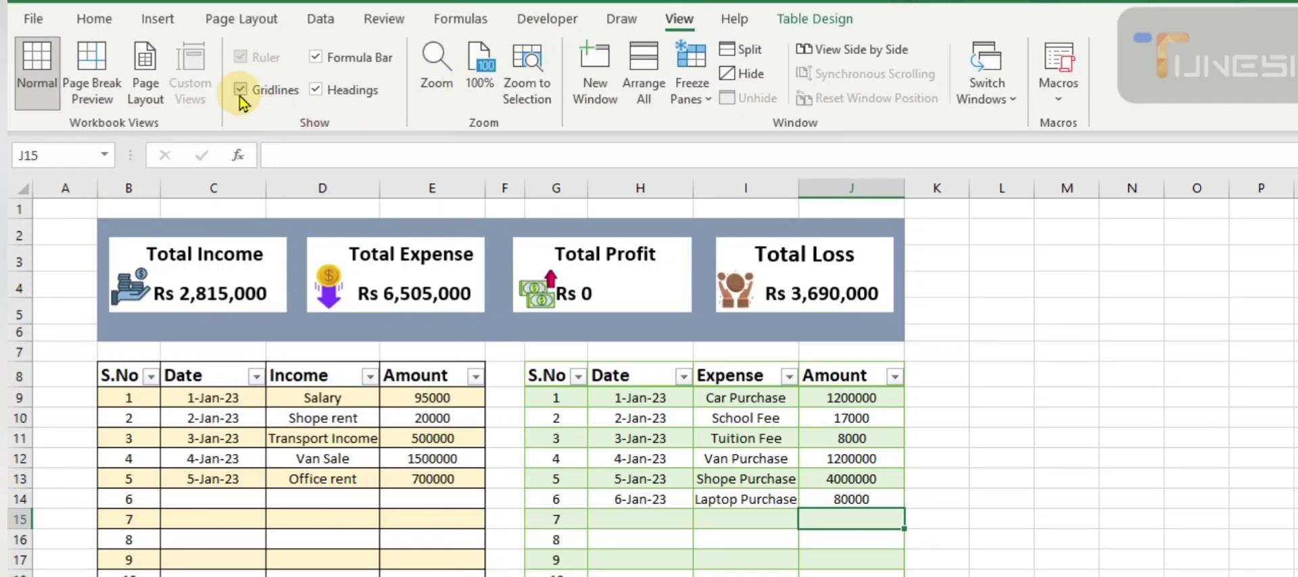
pyautogui.click(237, 90)
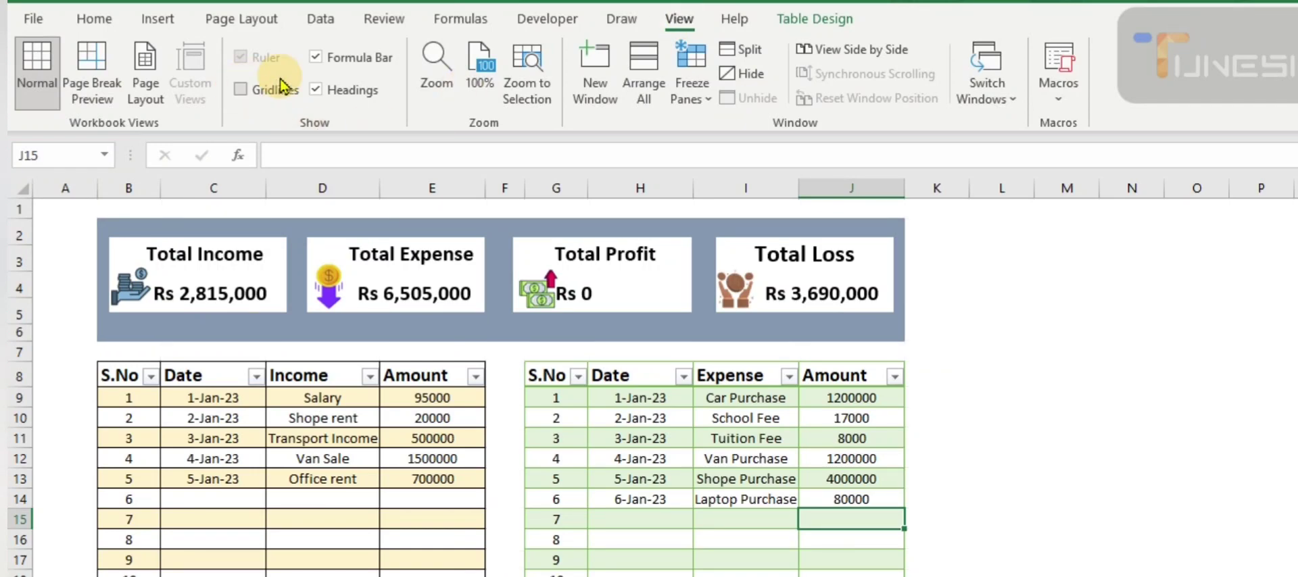
pyautogui.click(316, 59)
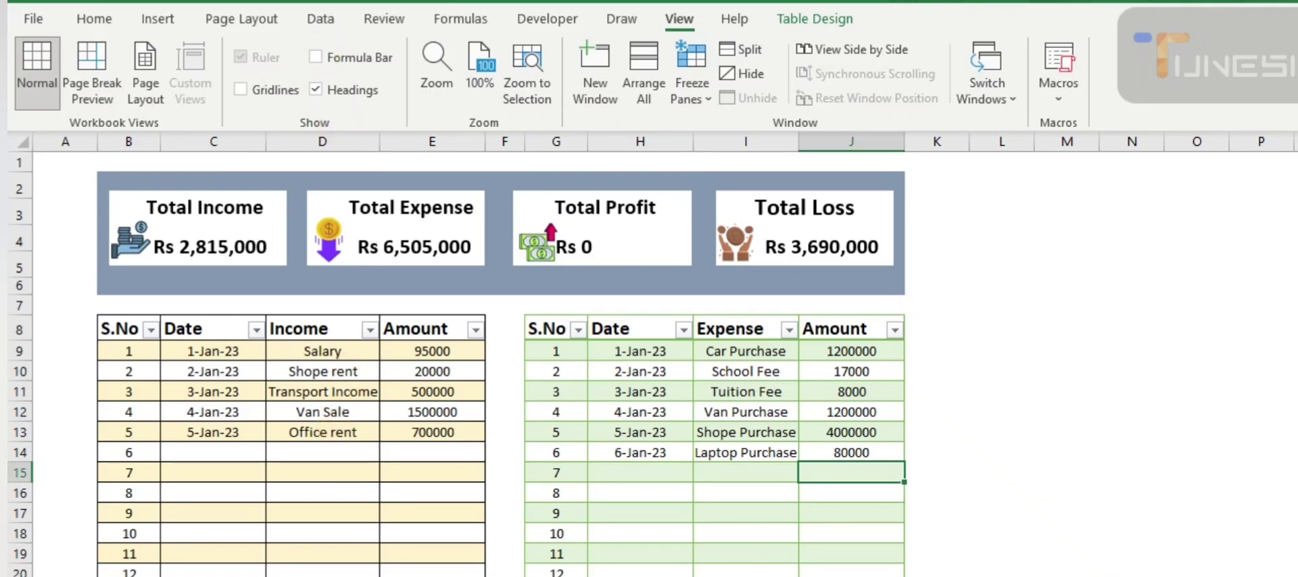
pyautogui.click(668, 513)
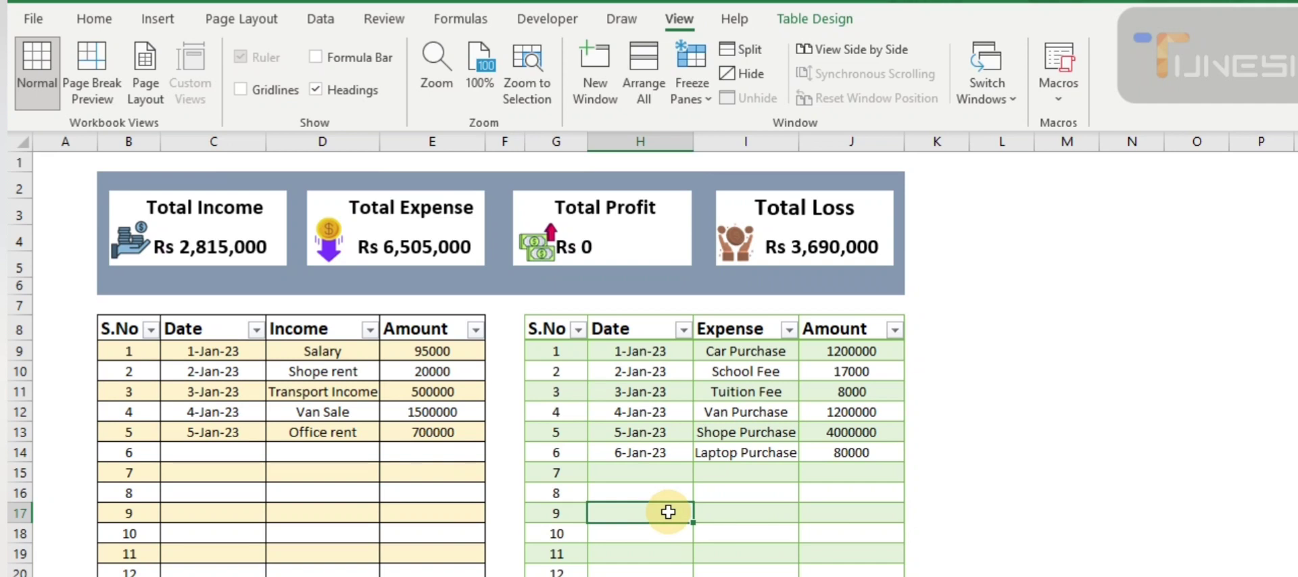
pyautogui.click(231, 449)
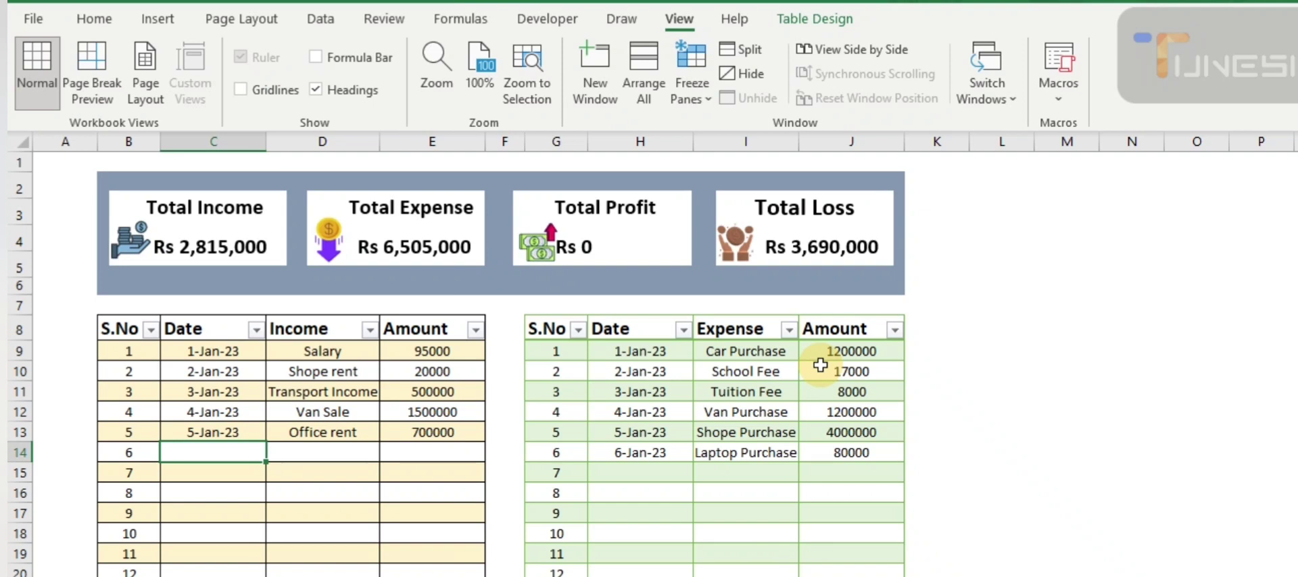
# Enter the new income date 1-6-2023, formatted as 6-Jan-23
pyautogui.write('6-')
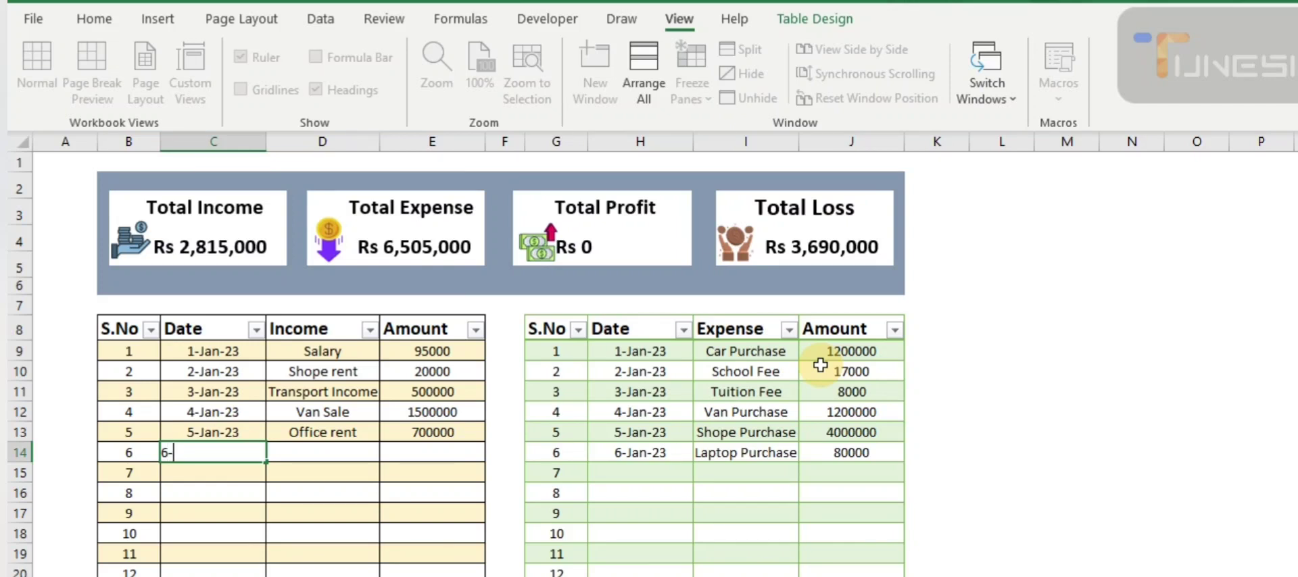
pyautogui.press('BackSpace')
pyautogui.press('BackSpace')
pyautogui.write('1-')
pyautogui.write('6-')
pyautogui.write('2')
pyautogui.write('023')
pyautogui.press('Tab')
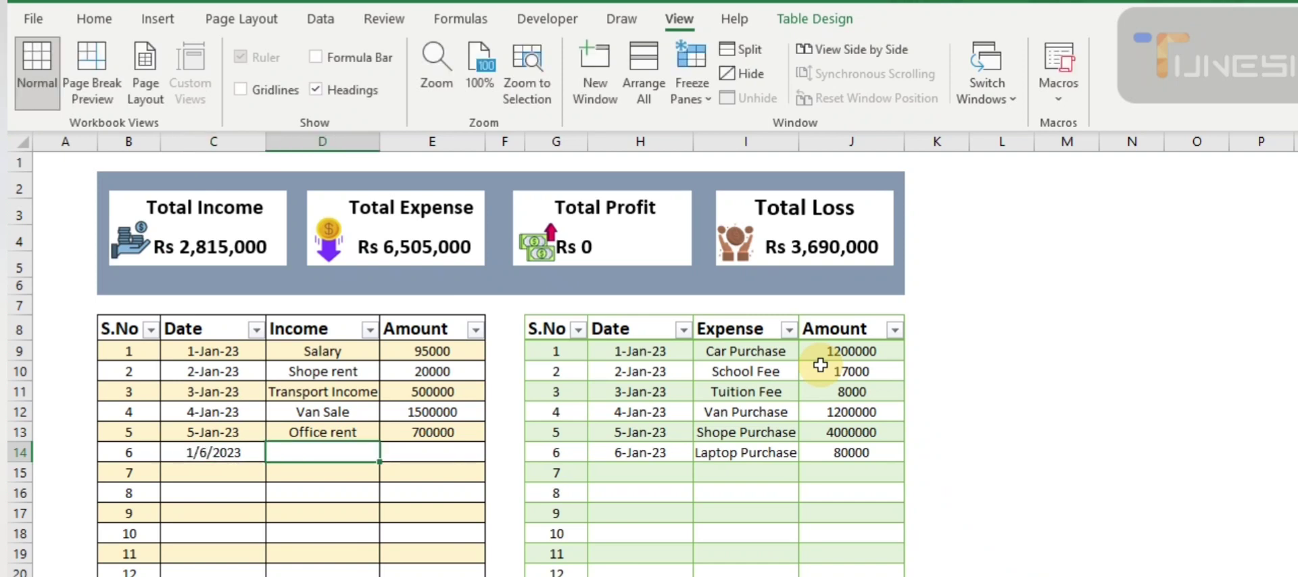
pyautogui.press('Left')
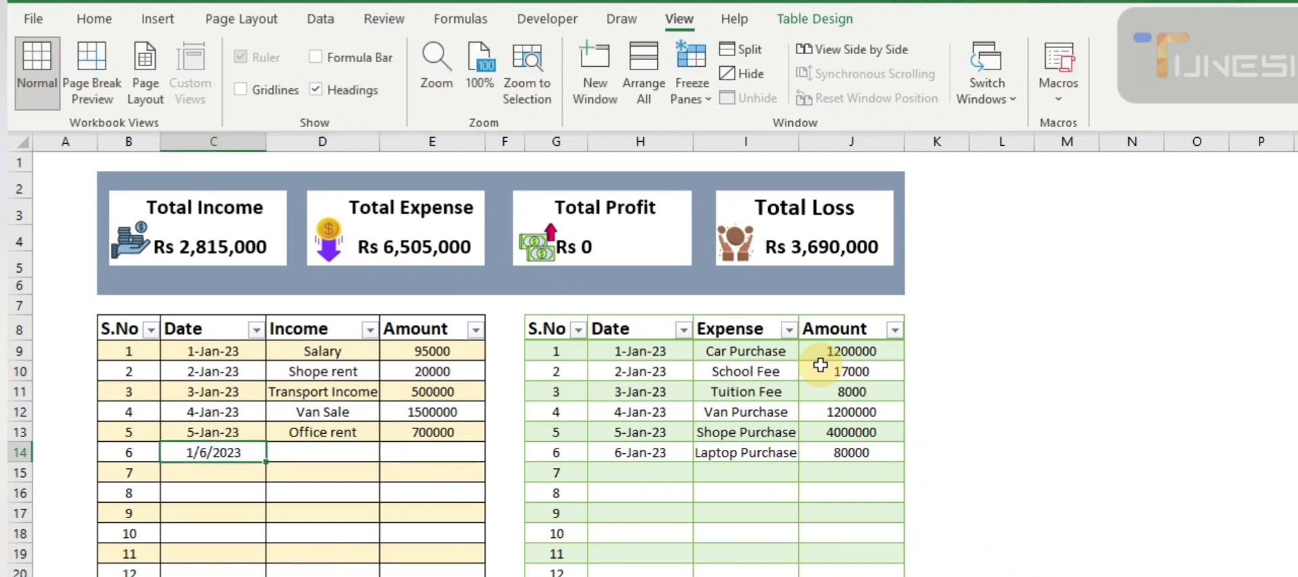
pyautogui.hotkey('ctrl', 'shift', '3')
# Enter income source 'Over Time' with amount 40000 in the new row
pyautogui.press('Right')
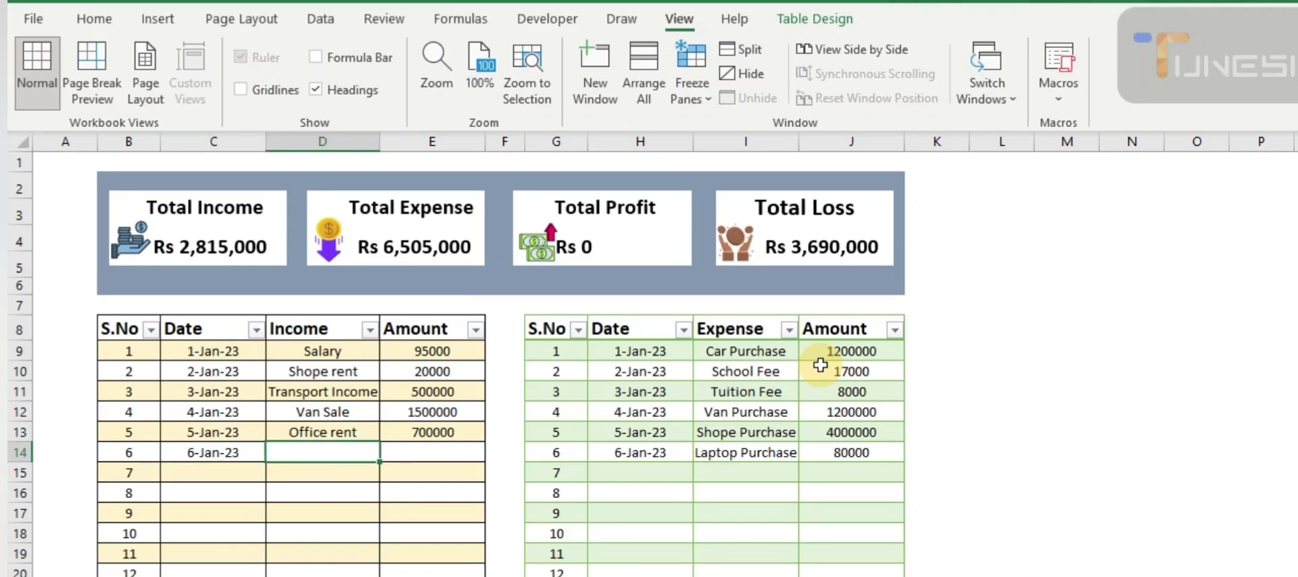
pyautogui.write('Sala')
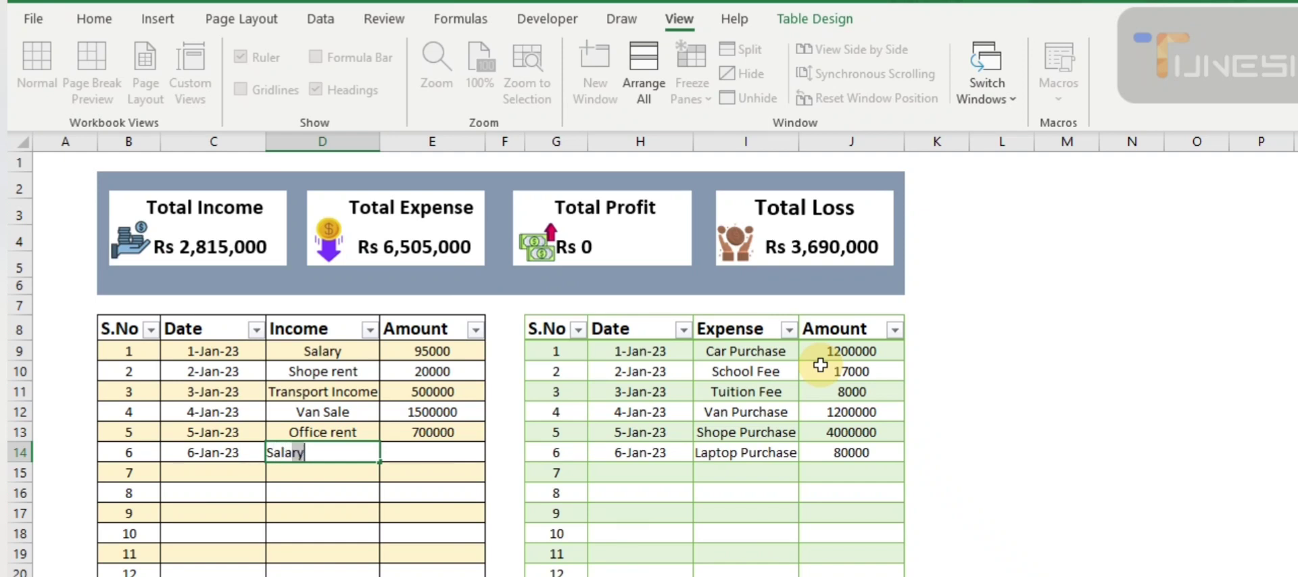
pyautogui.press('BackSpace')
pyautogui.press('BackSpace')
pyautogui.press('BackSpace')
pyautogui.press('BackSpace')
pyautogui.press('BackSpace')
pyautogui.write('O')
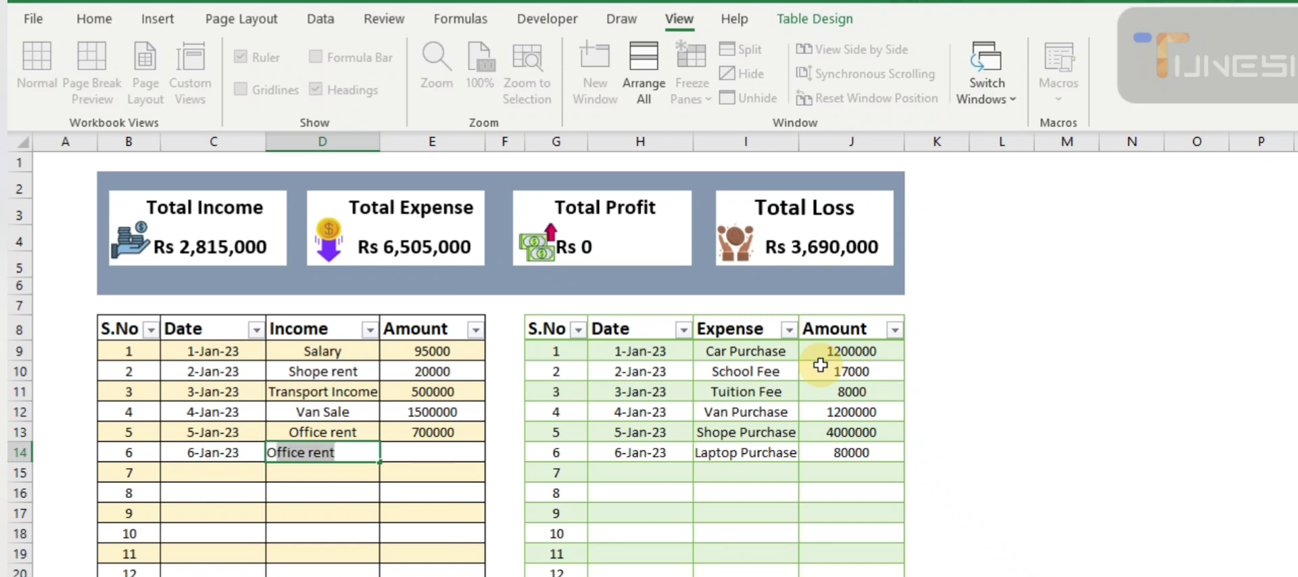
pyautogui.write('ver')
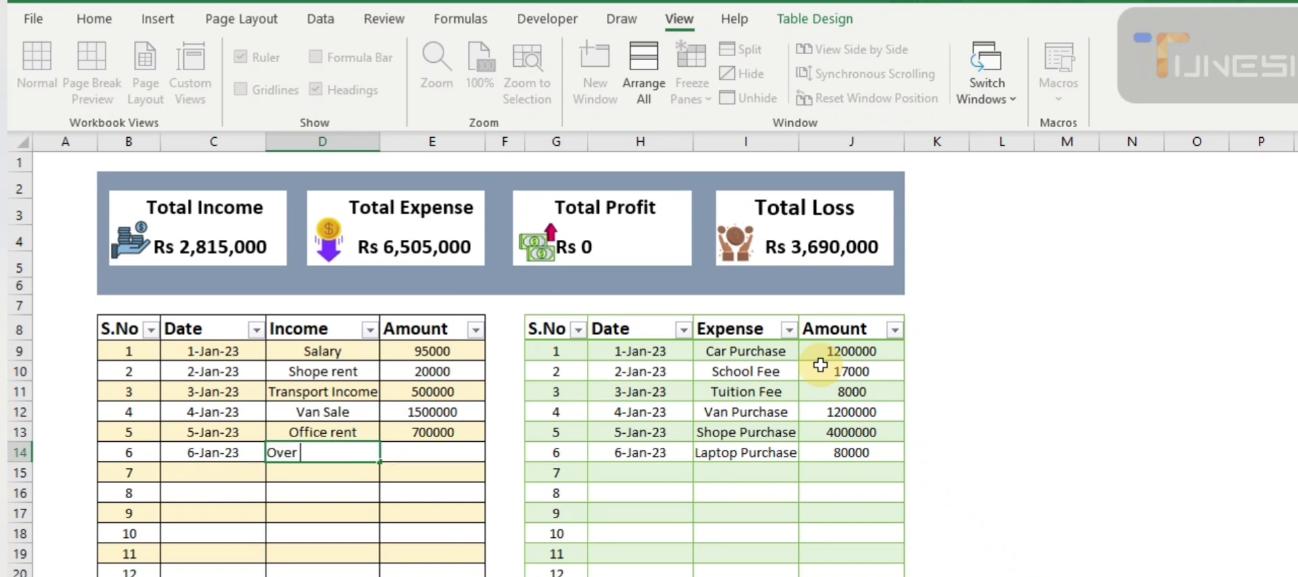
pyautogui.write(' Time')
pyautogui.press('Tab')
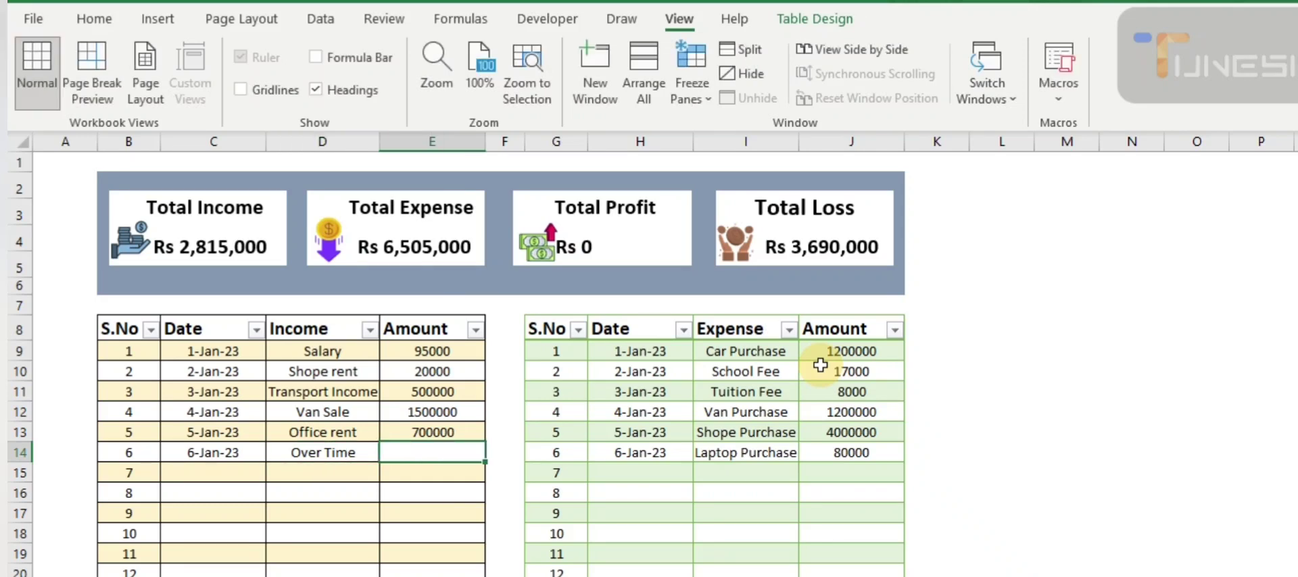
pyautogui.write('4000')
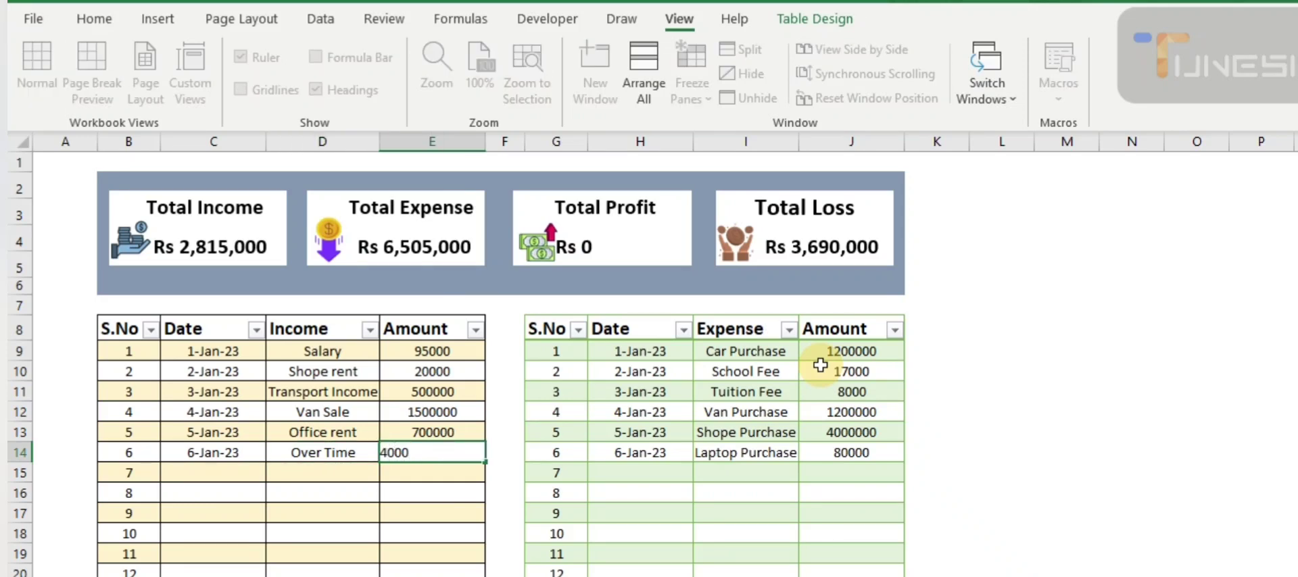
pyautogui.write('0')
pyautogui.hotkey('ctrl', 'Return')
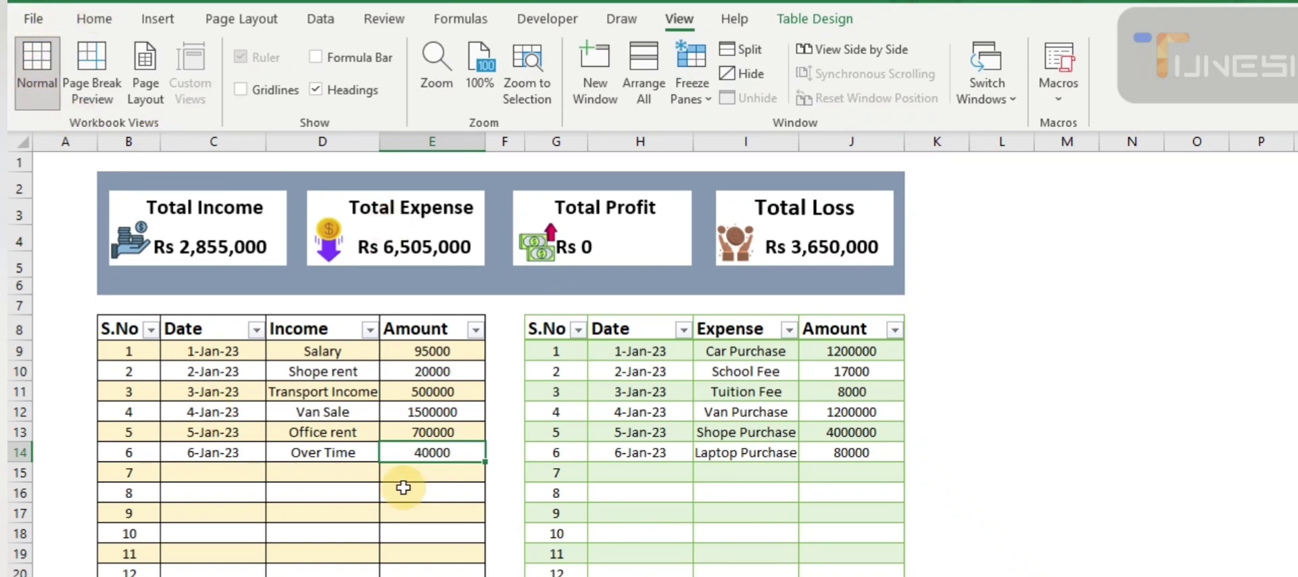
# Save the workbook under a new name, choosing the Data Entry Form folder
pyautogui.click(35, 22)
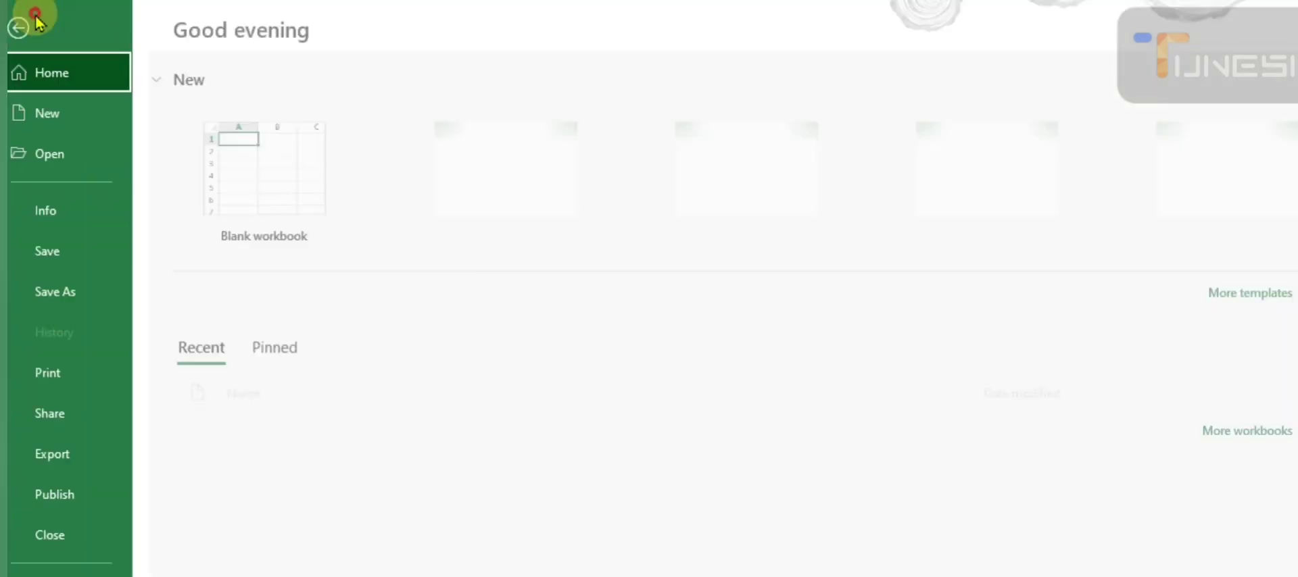
pyautogui.click(87, 295)
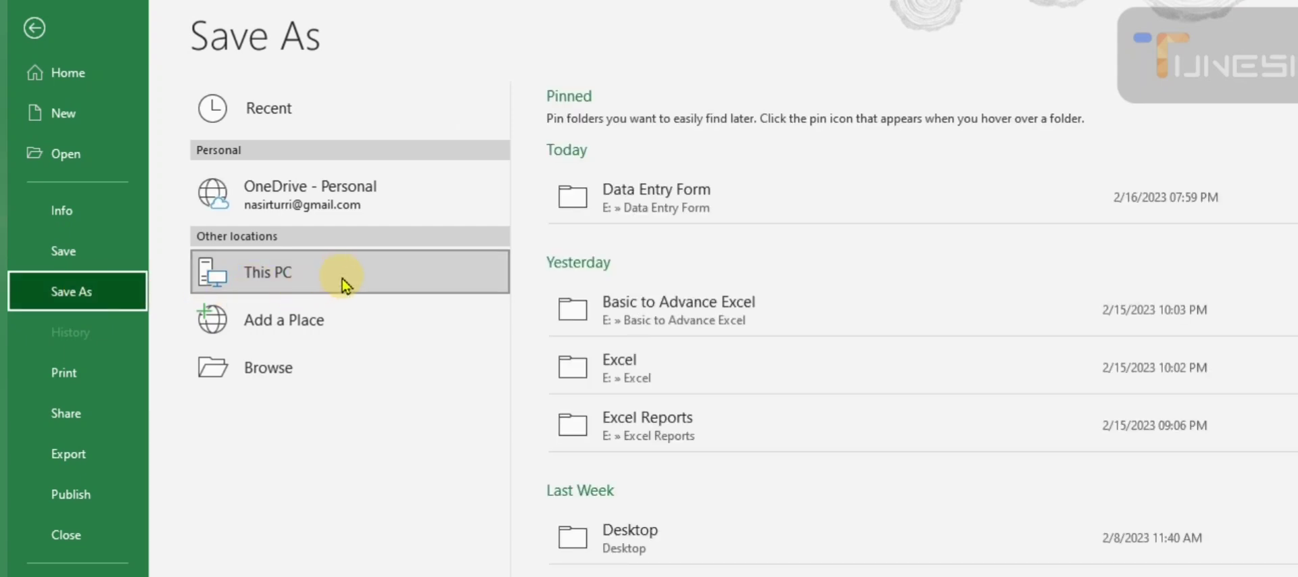
pyautogui.click(675, 196)
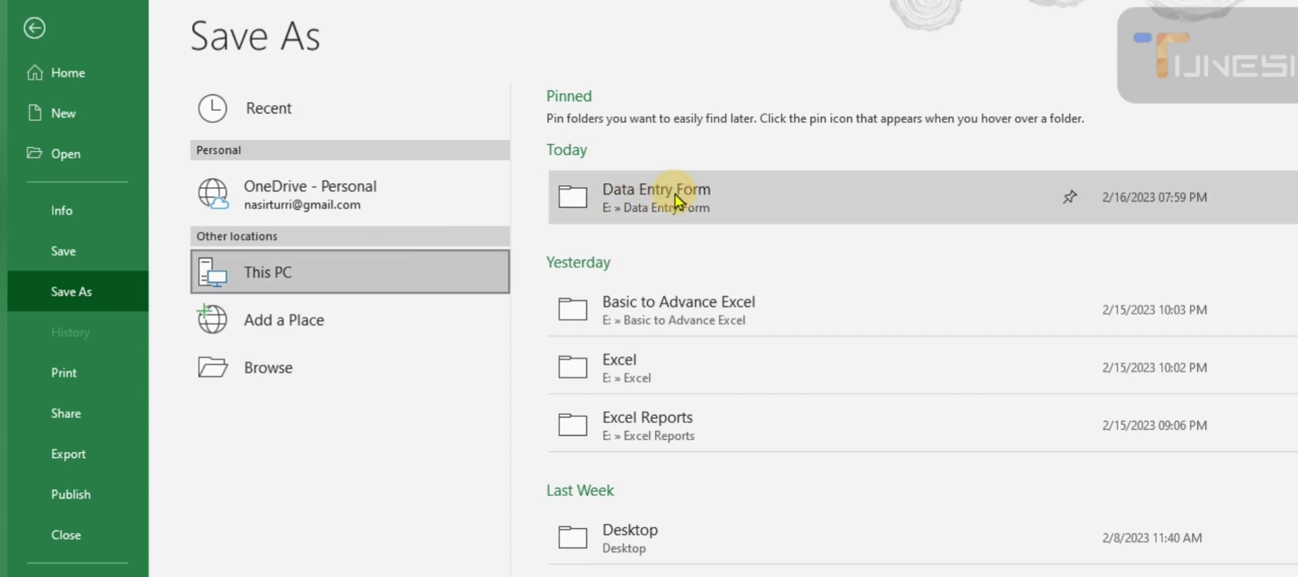
pyautogui.click(675, 199)
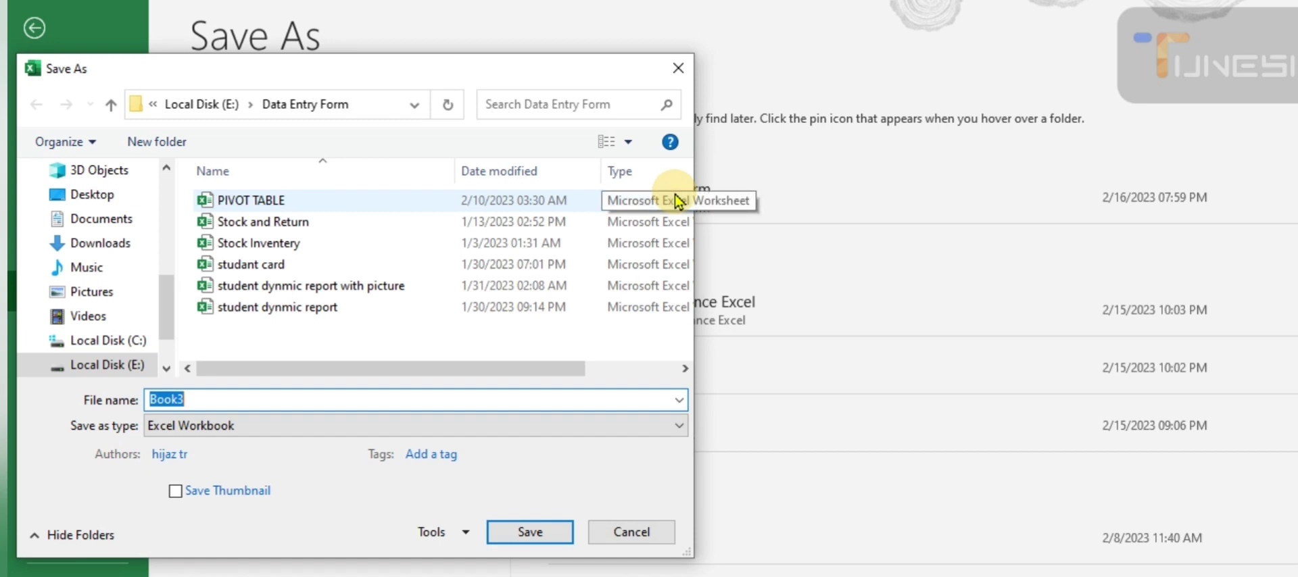
# Name the file 'T.Table For Income and Expense' and save it as an Excel Workbook
pyautogui.write('T.T')
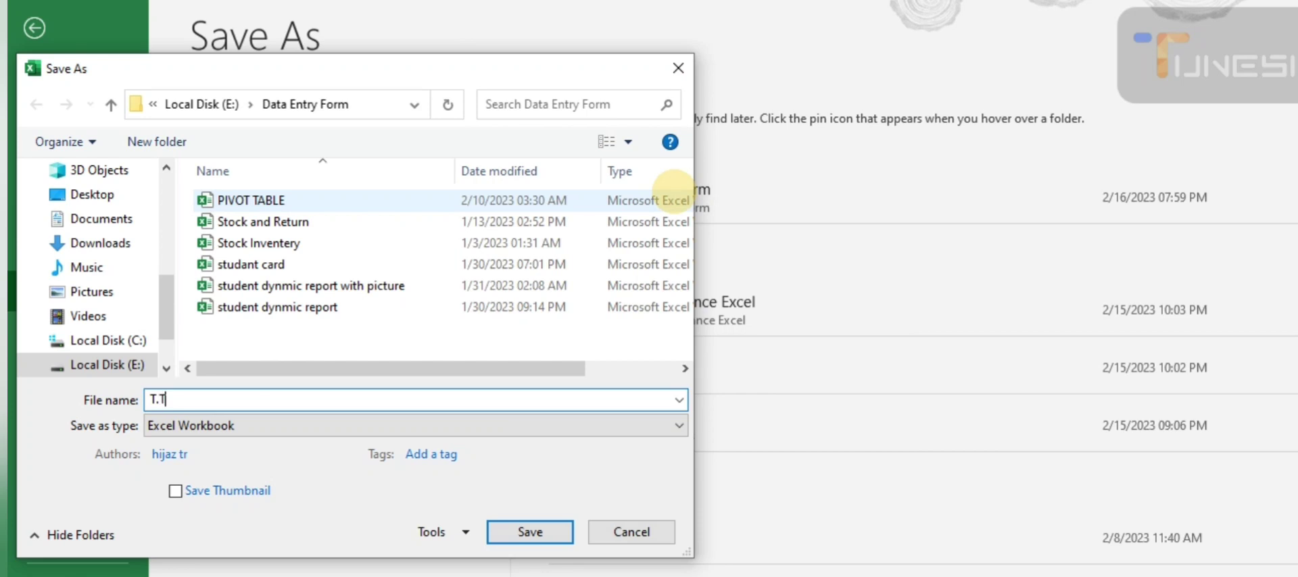
pyautogui.write('a')
pyautogui.write('bk')
pyautogui.press('BackSpace')
pyautogui.write('le')
pyautogui.write(' For In')
pyautogui.write('comes')
pyautogui.press('BackSpace')
pyautogui.write('and')
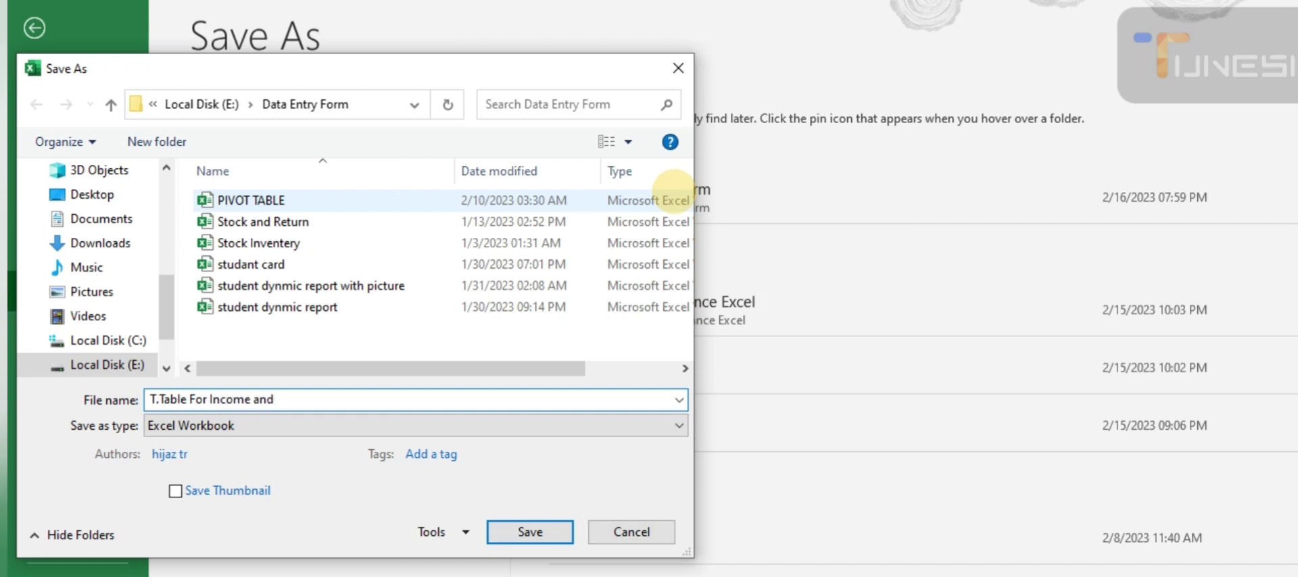
pyautogui.write(' Expen')
pyautogui.write('se')
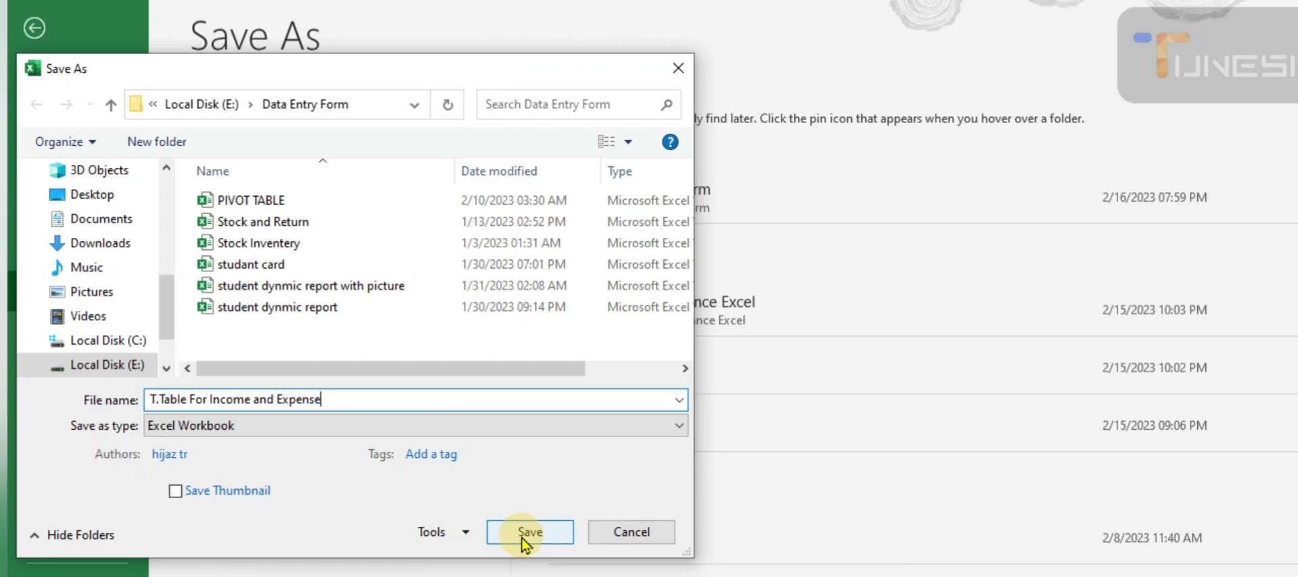
pyautogui.click(522, 539)
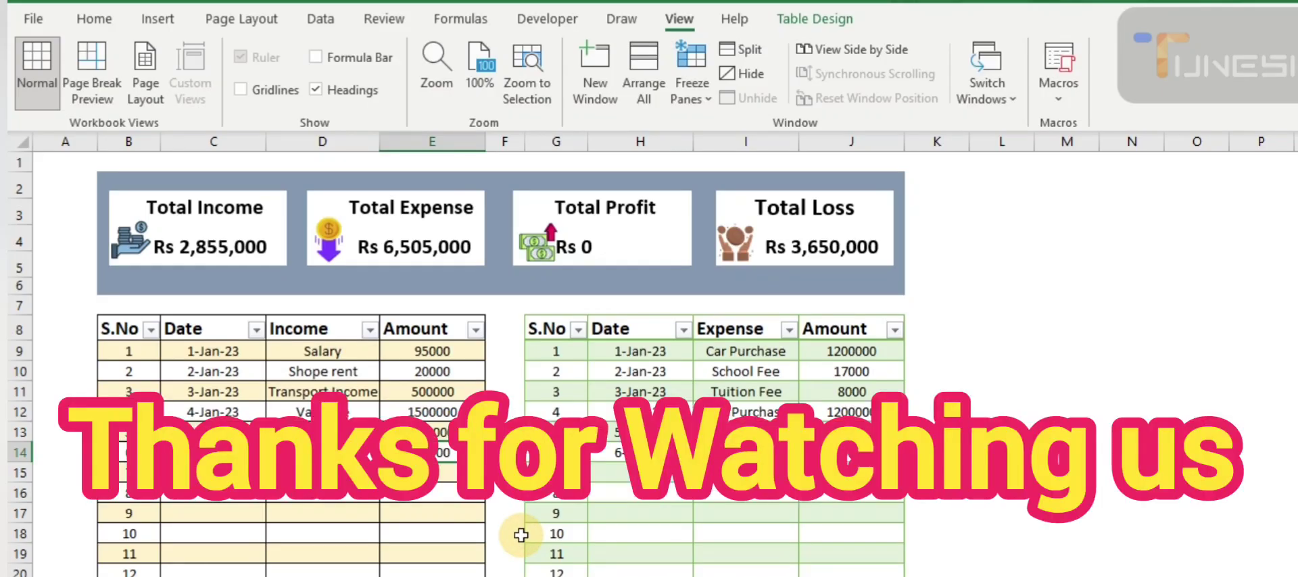